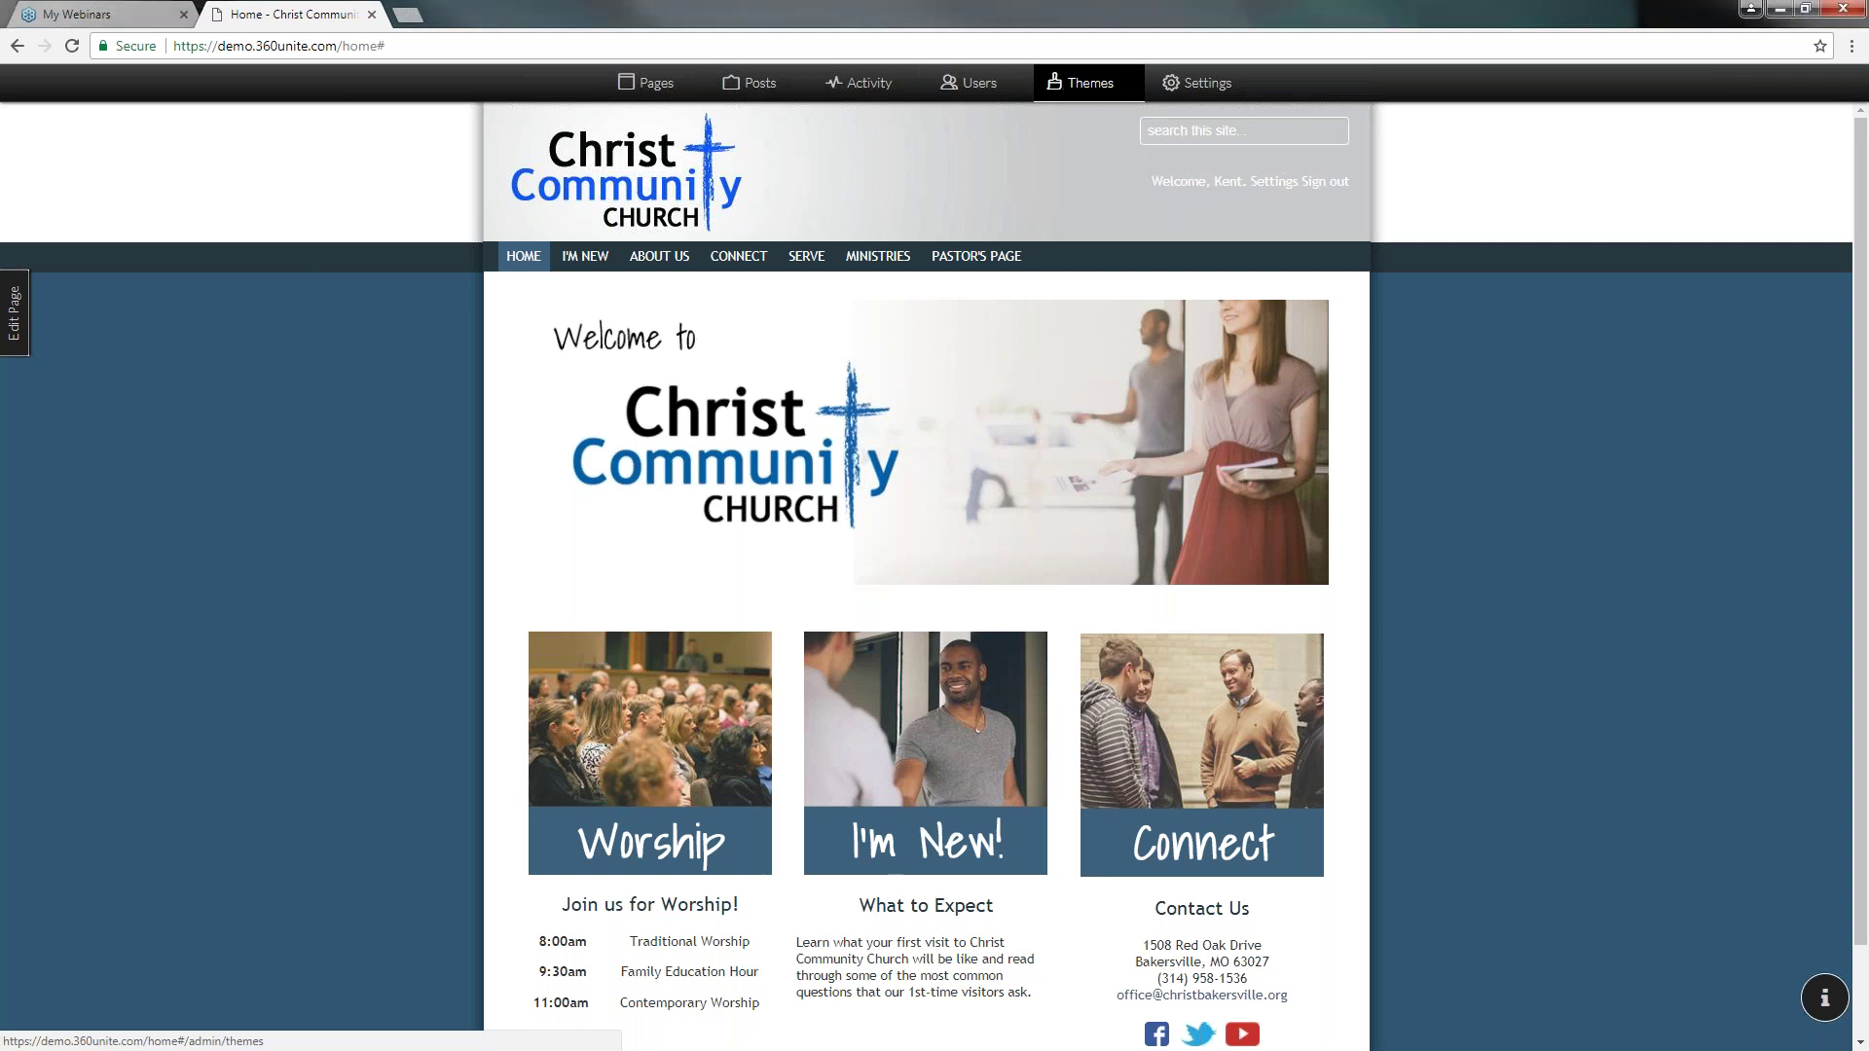
- Apply the Swatch theme with the grey-header preset in the second row and return to the home page
click(1081, 83)
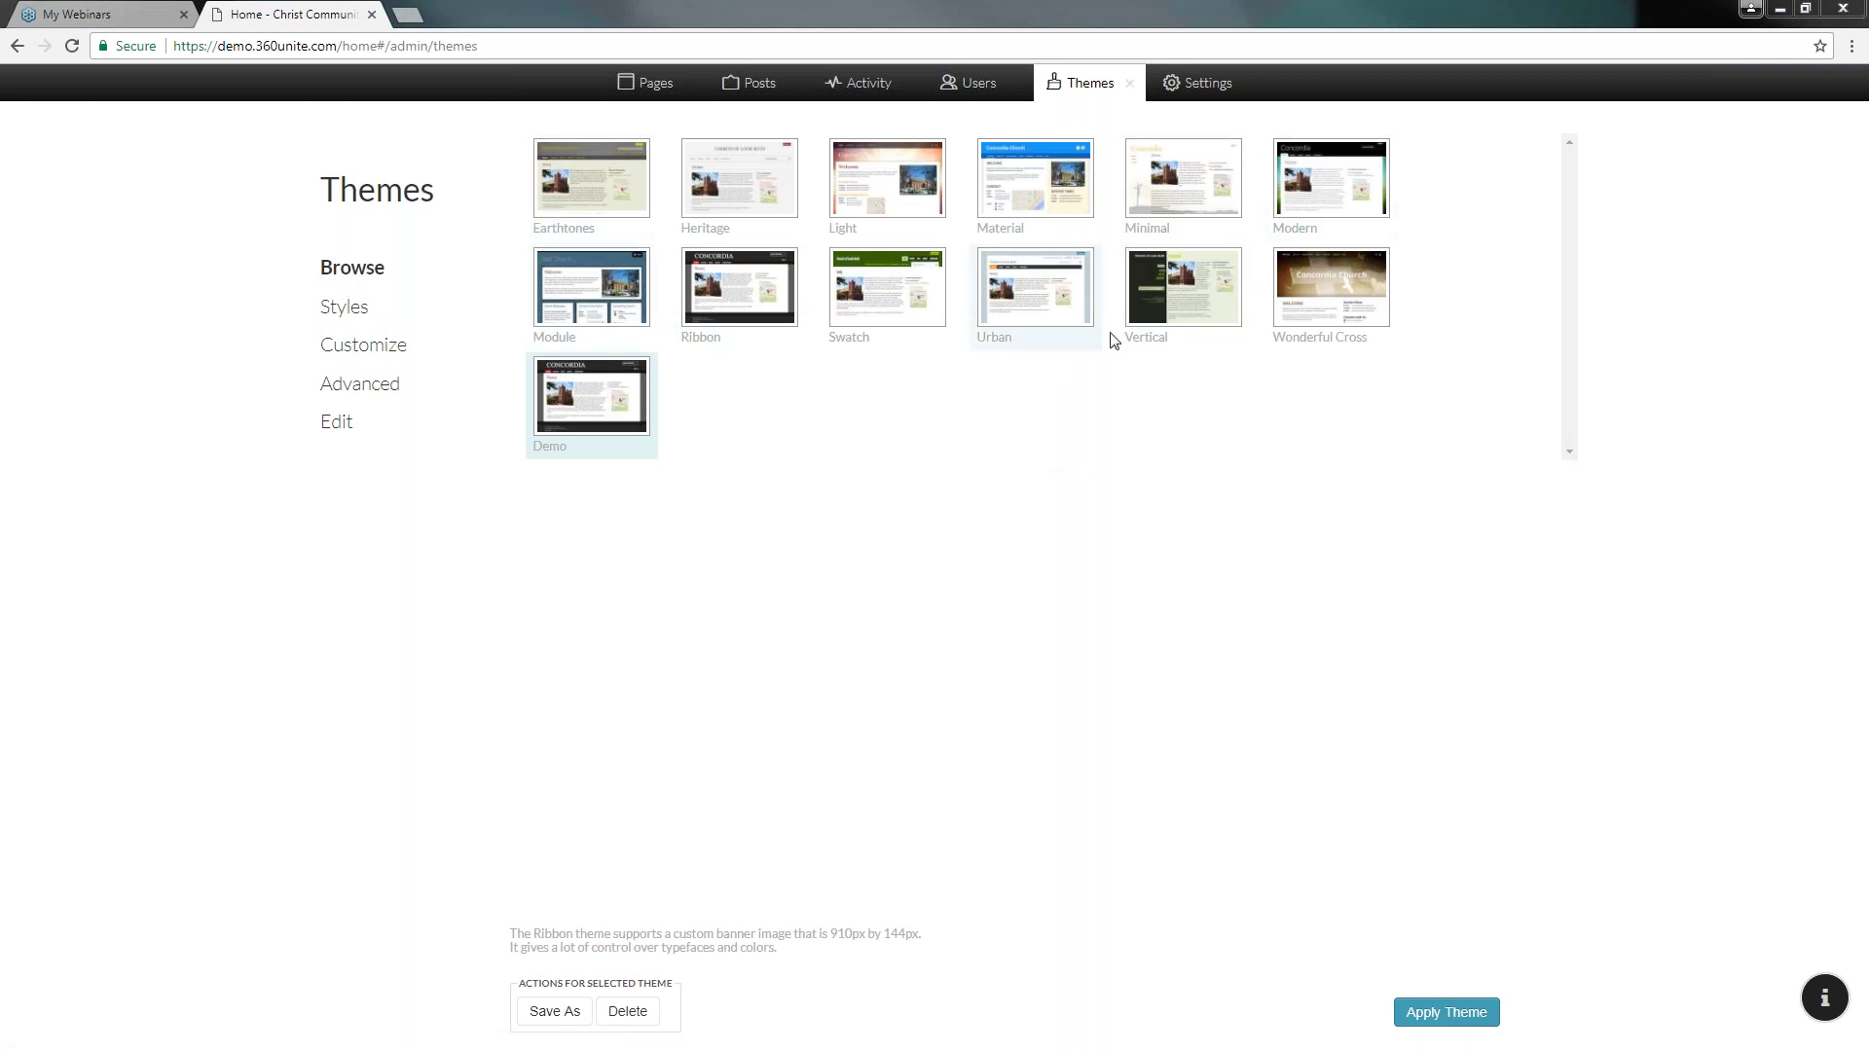
click(1201, 199)
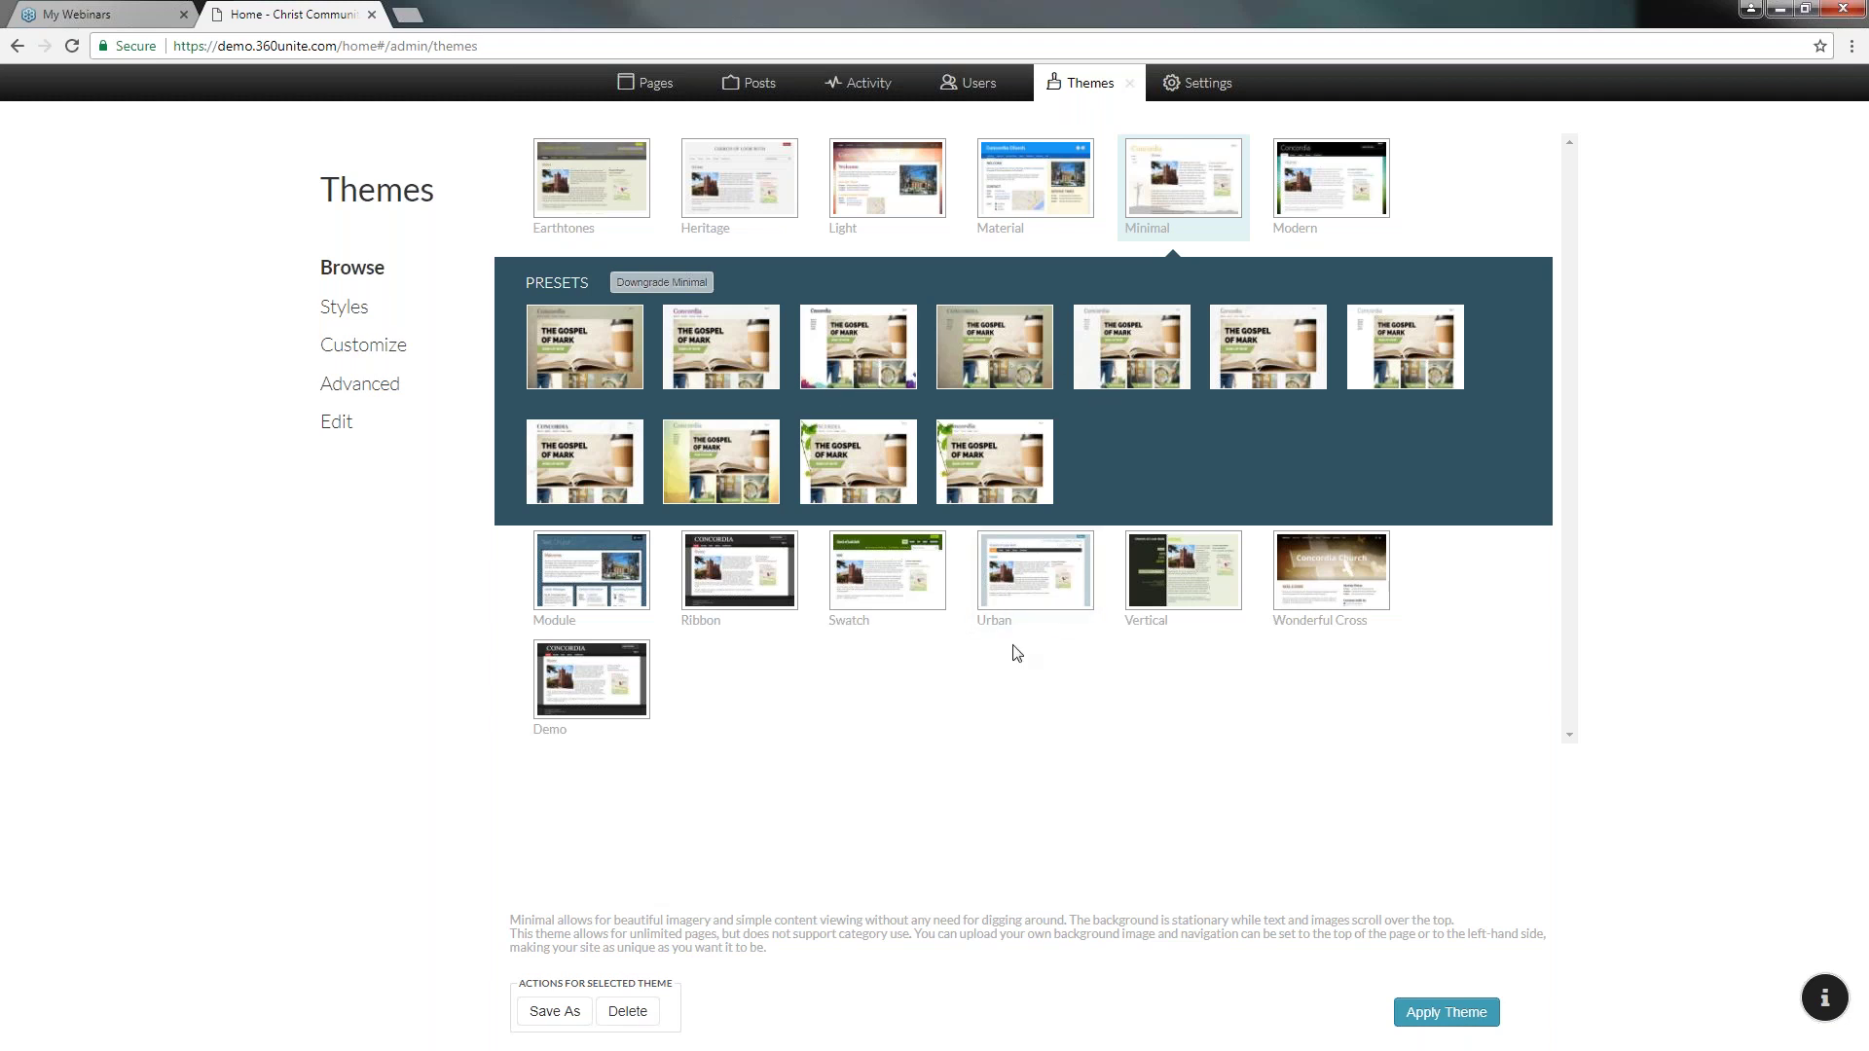
click(900, 603)
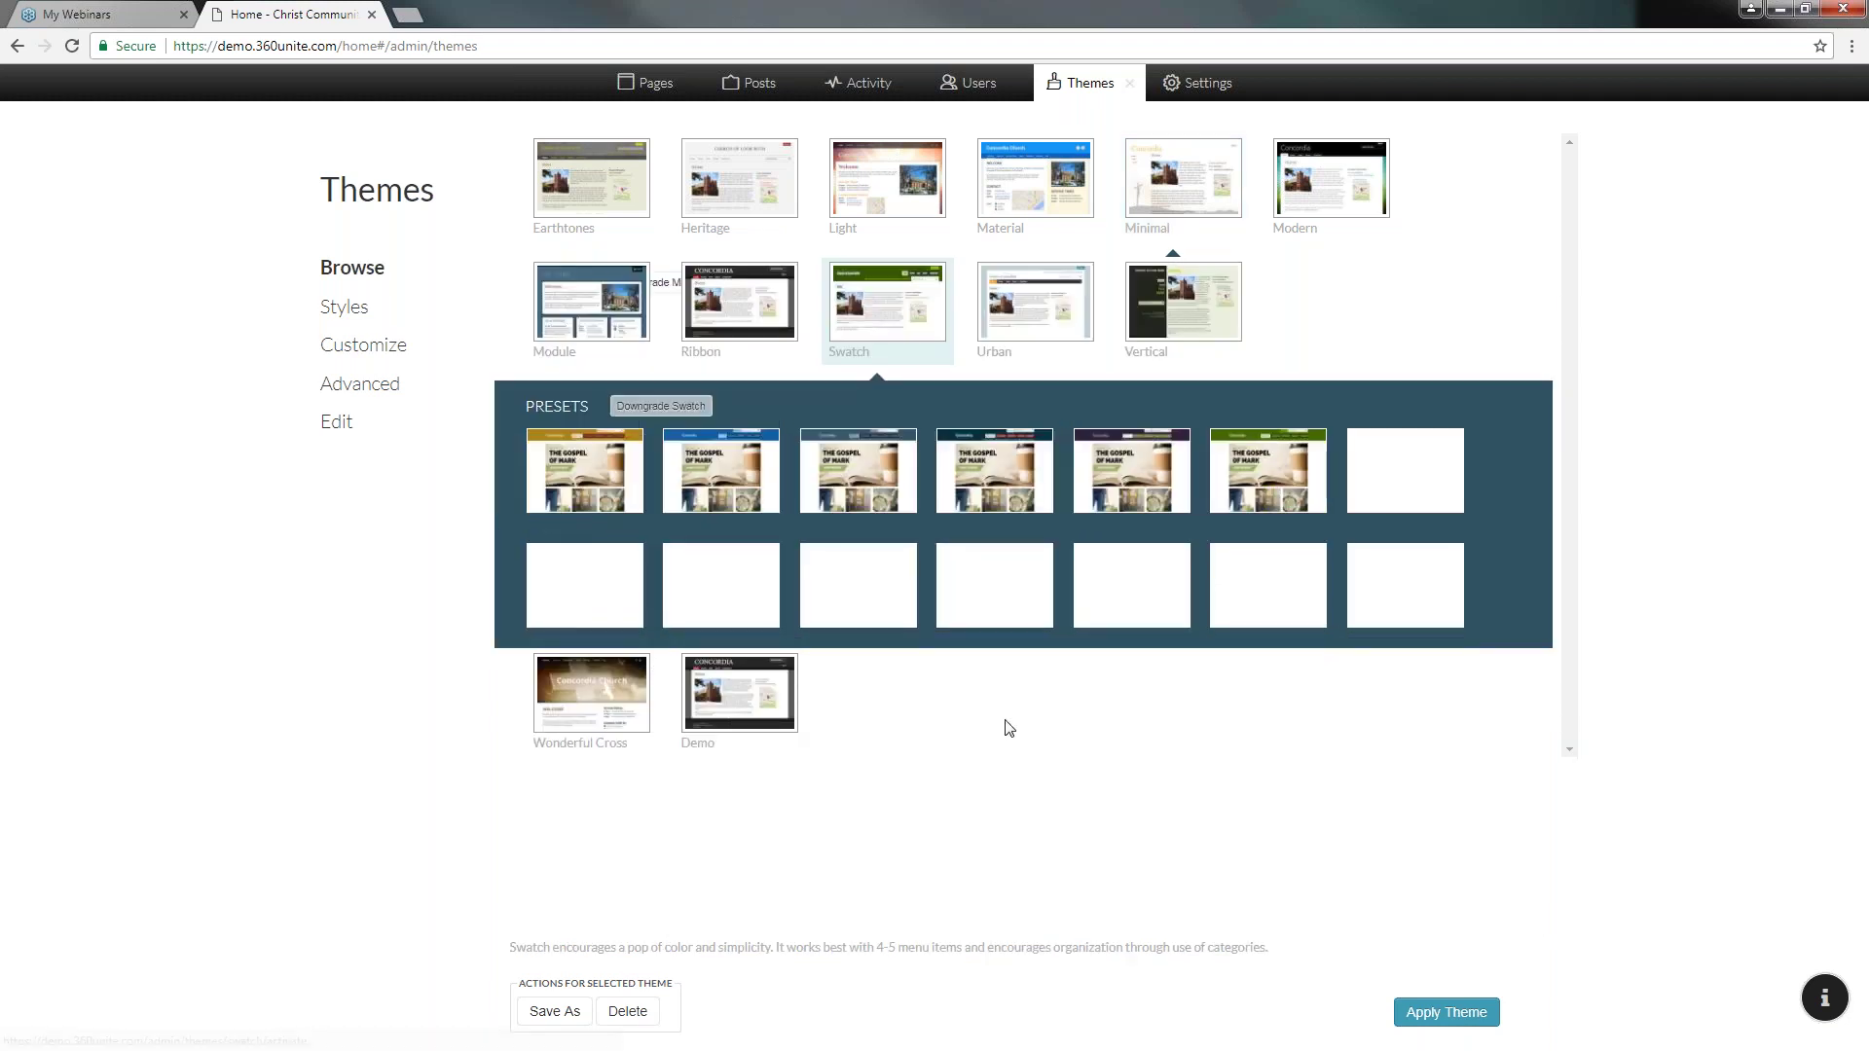
click(996, 596)
click(1439, 1018)
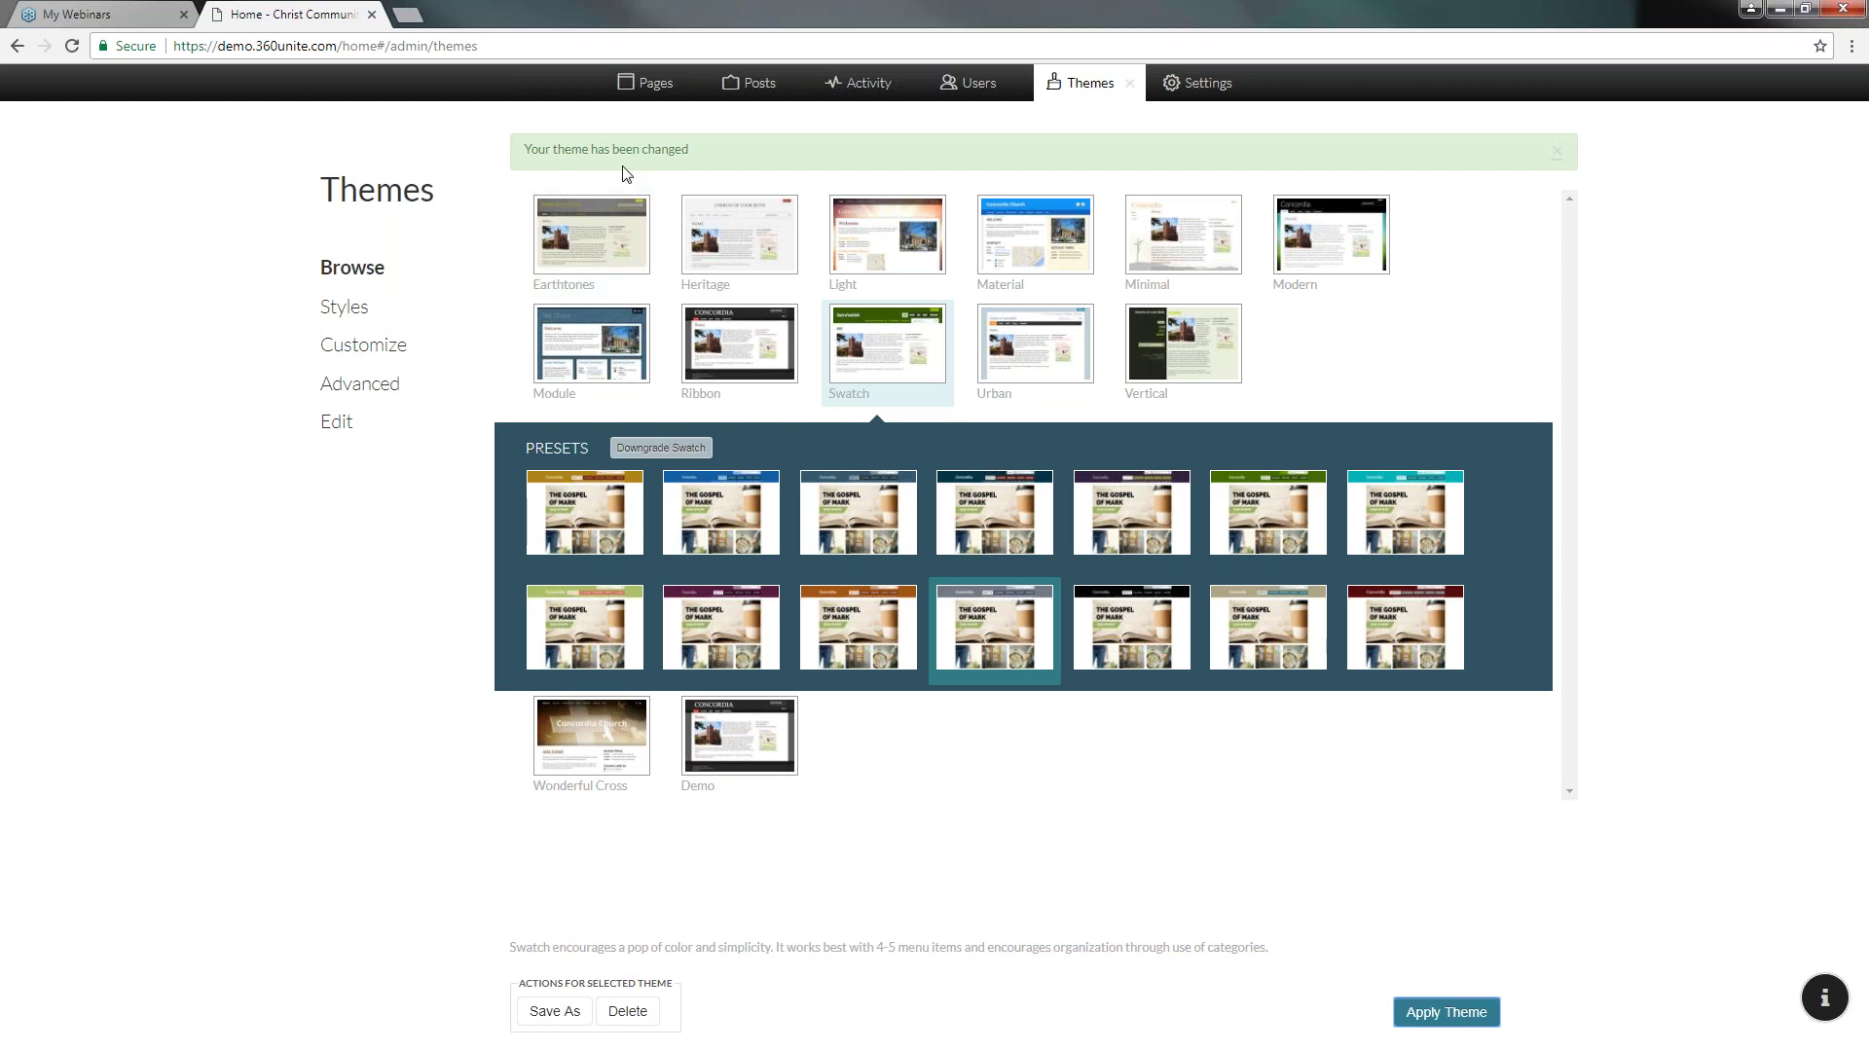
click(1122, 84)
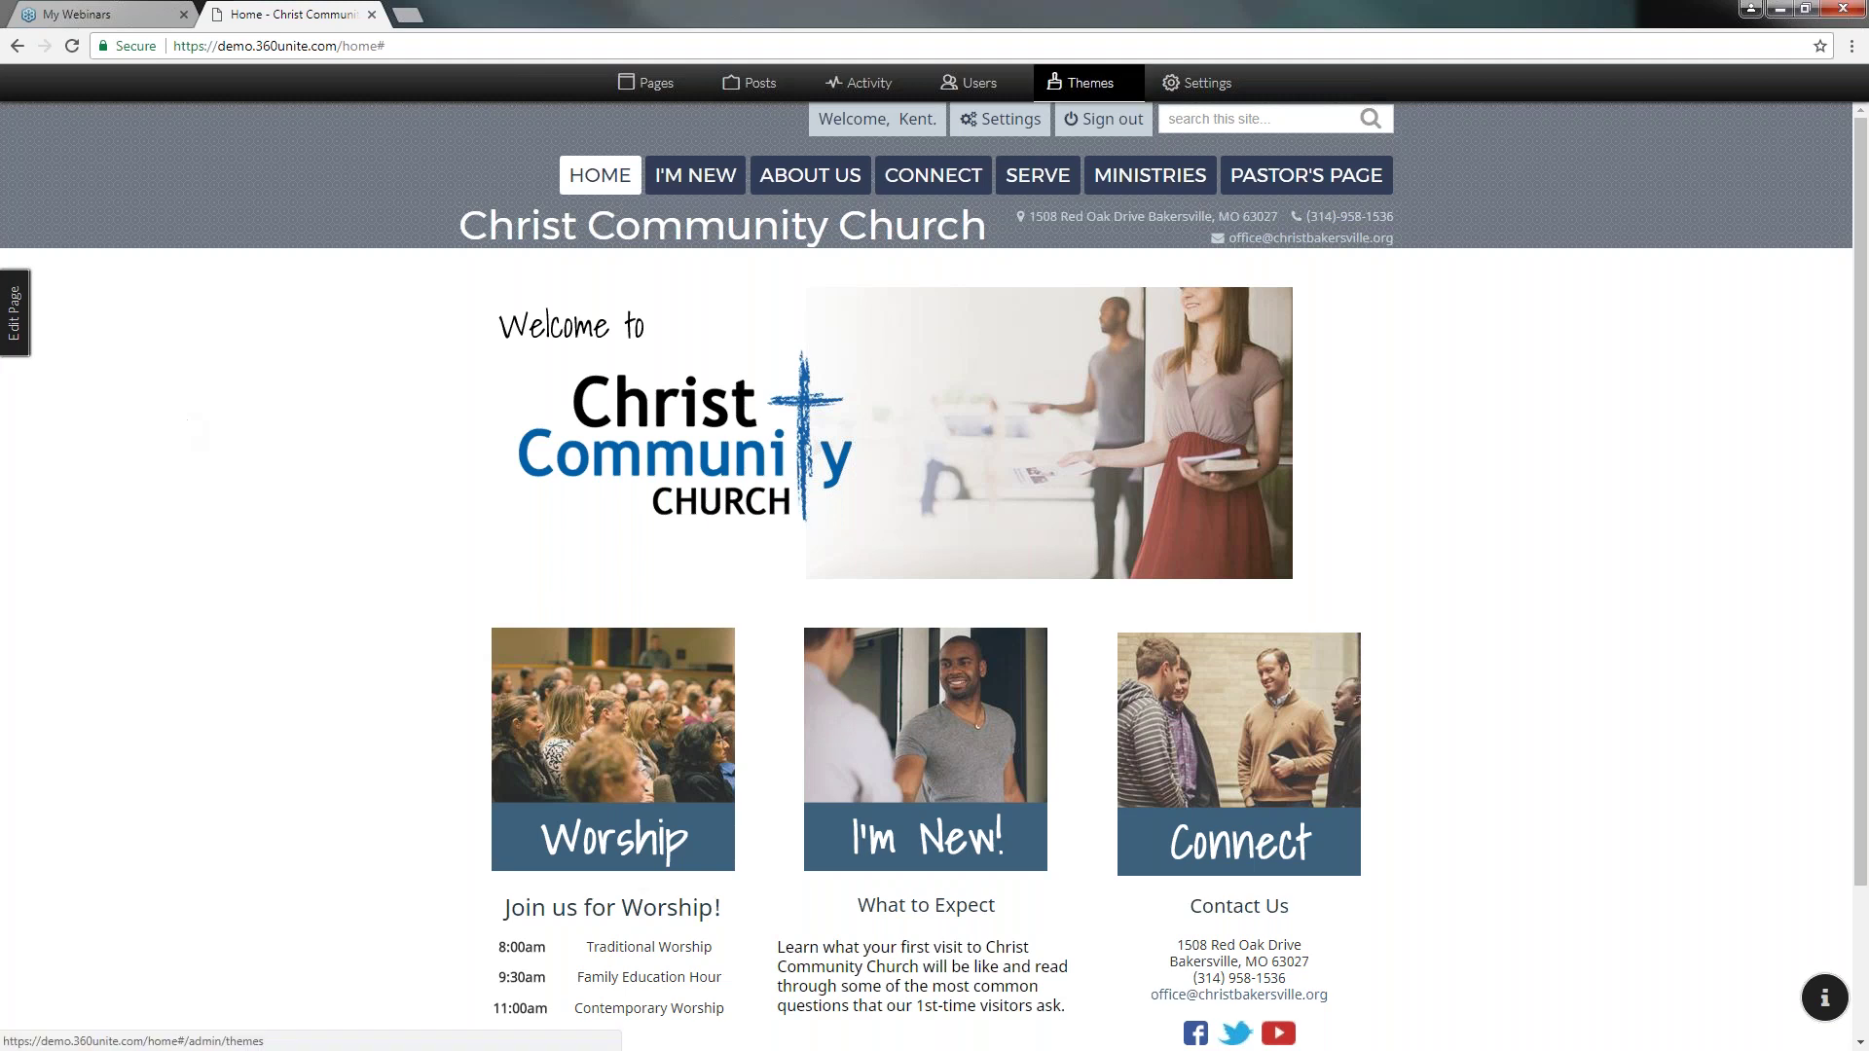
- Show the Vertical theme's presets in the theme browser and enlarge the browser zoom to 125%
click(1081, 84)
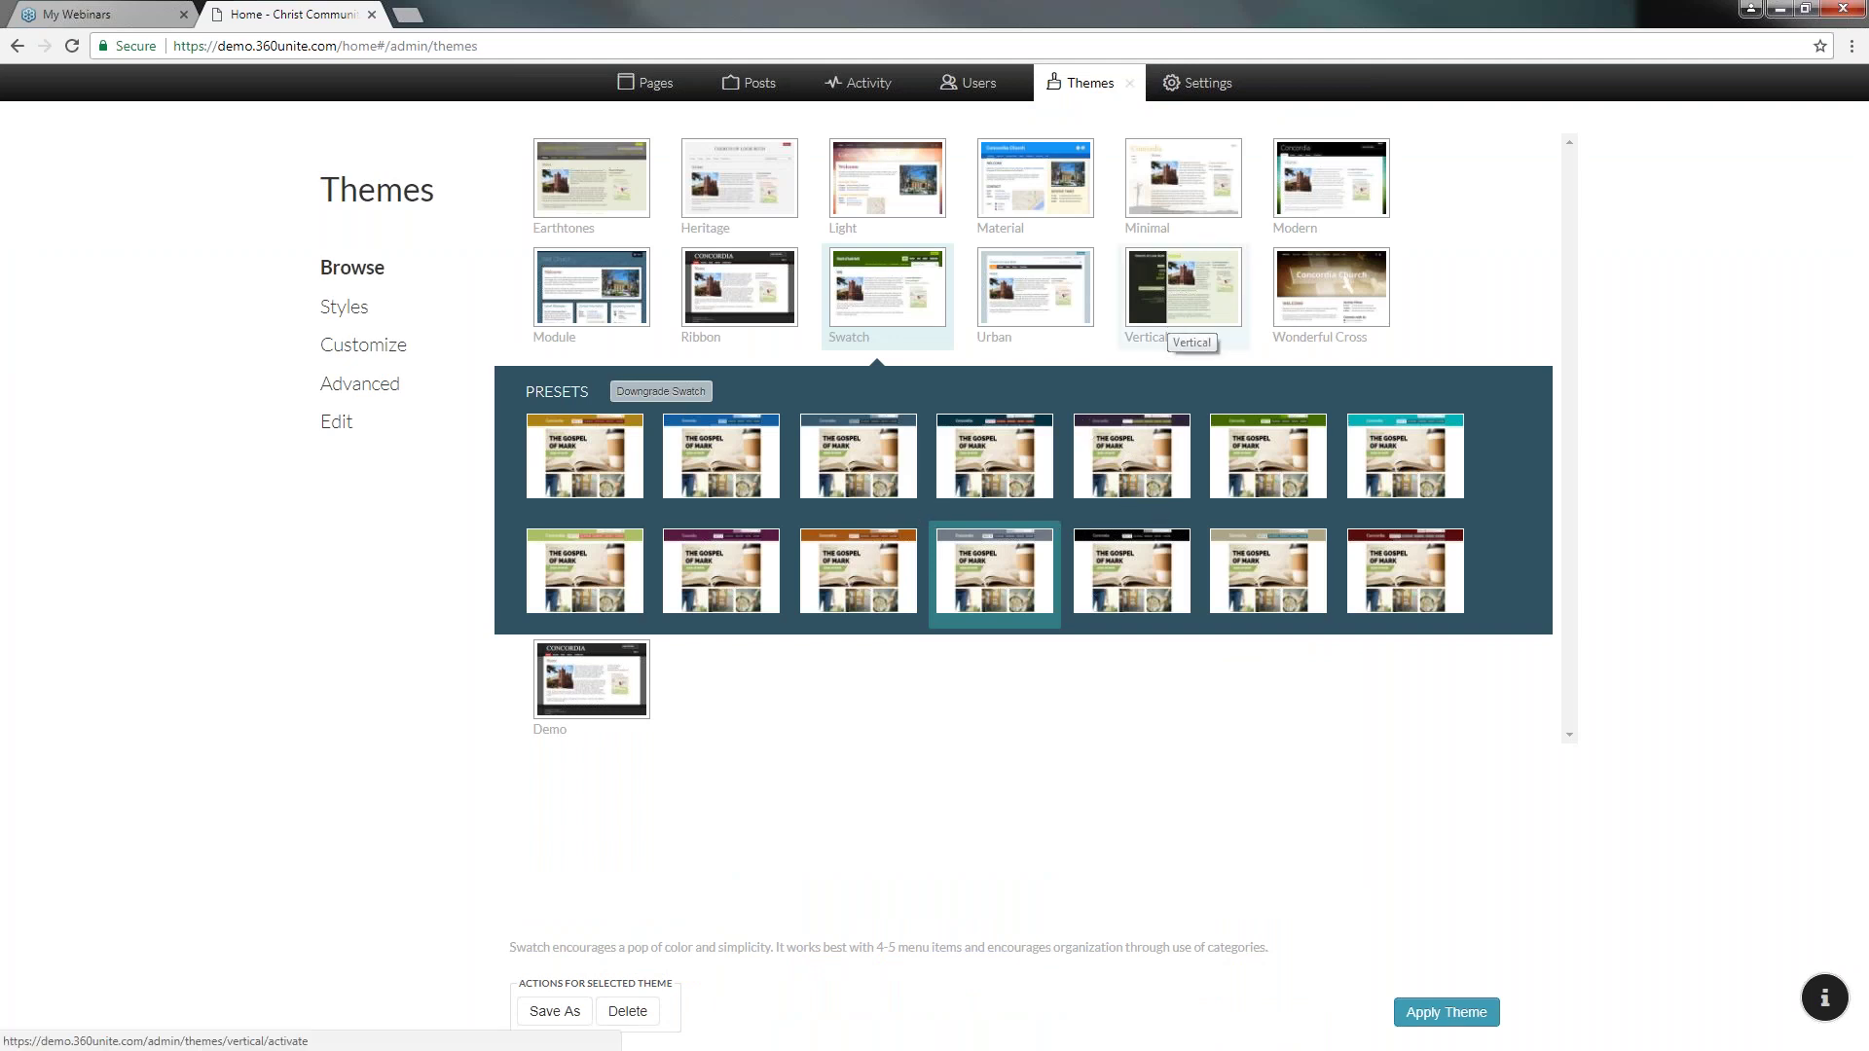
click(1170, 319)
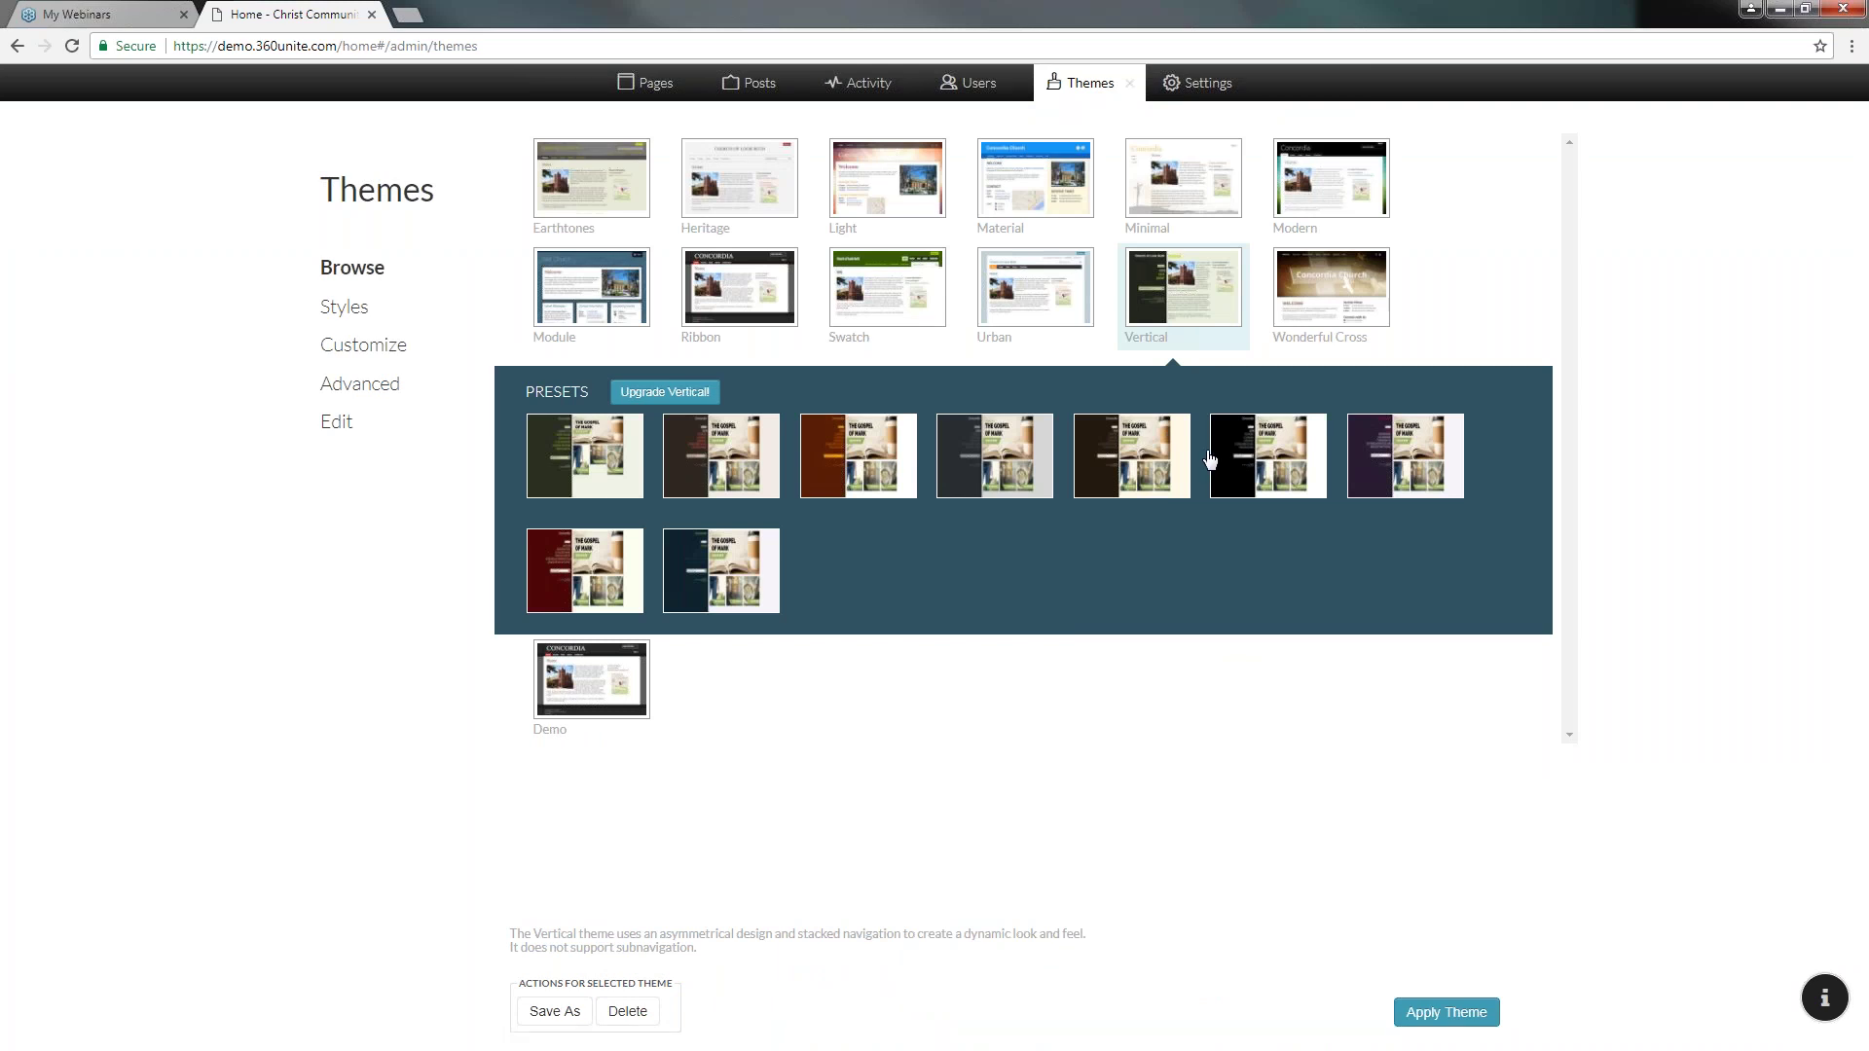
key(alt)
key(Return)
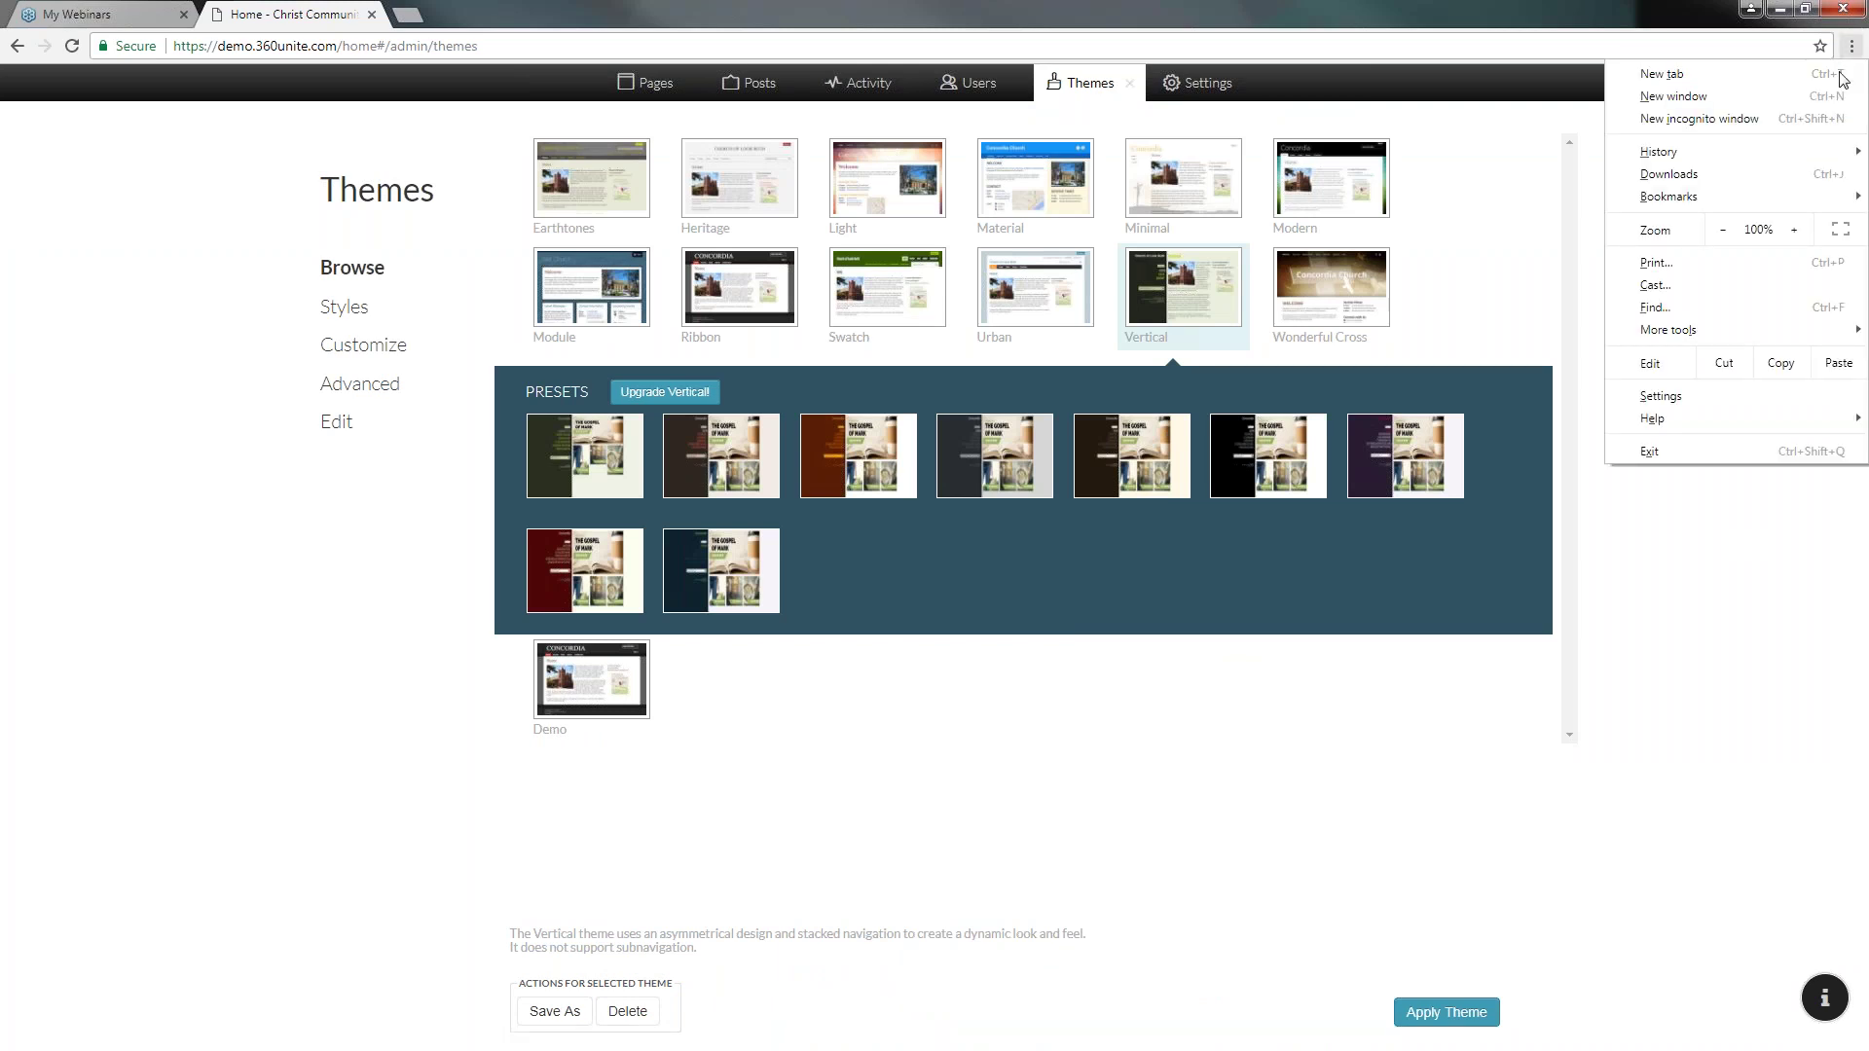
click(1796, 229)
click(1796, 230)
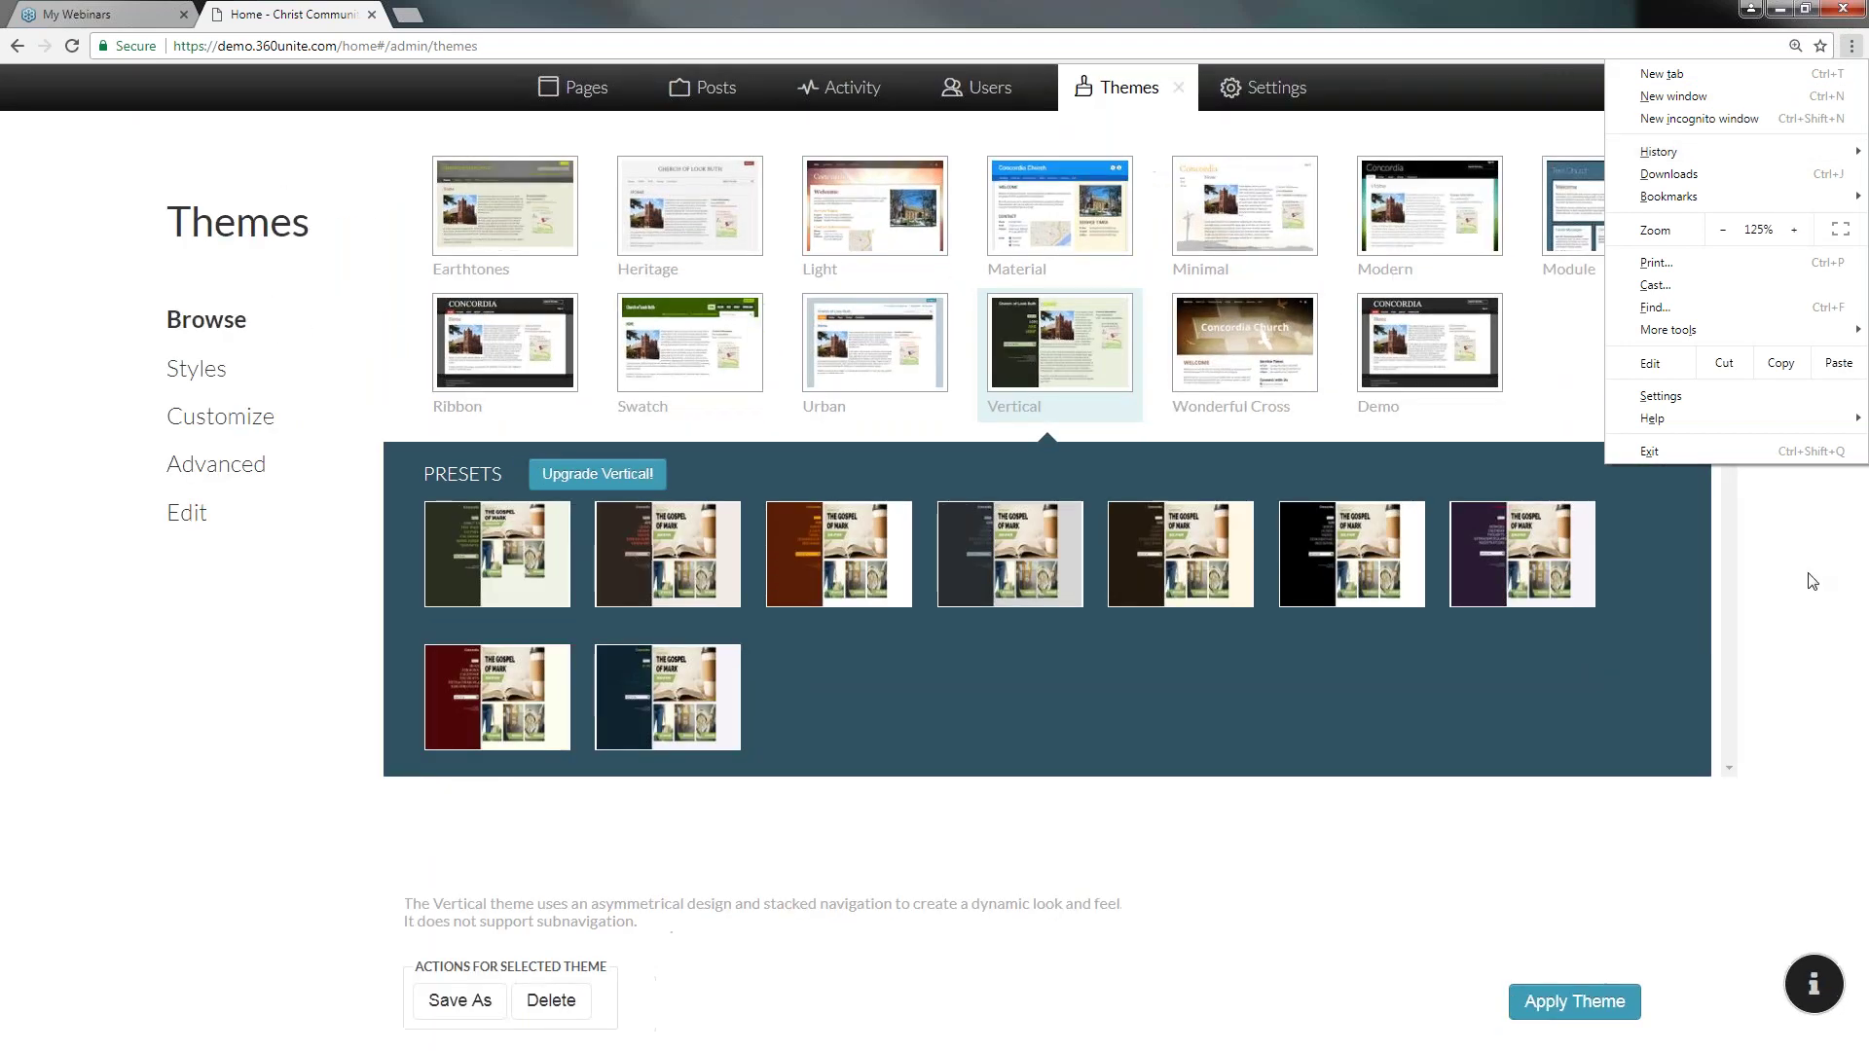
click(1813, 587)
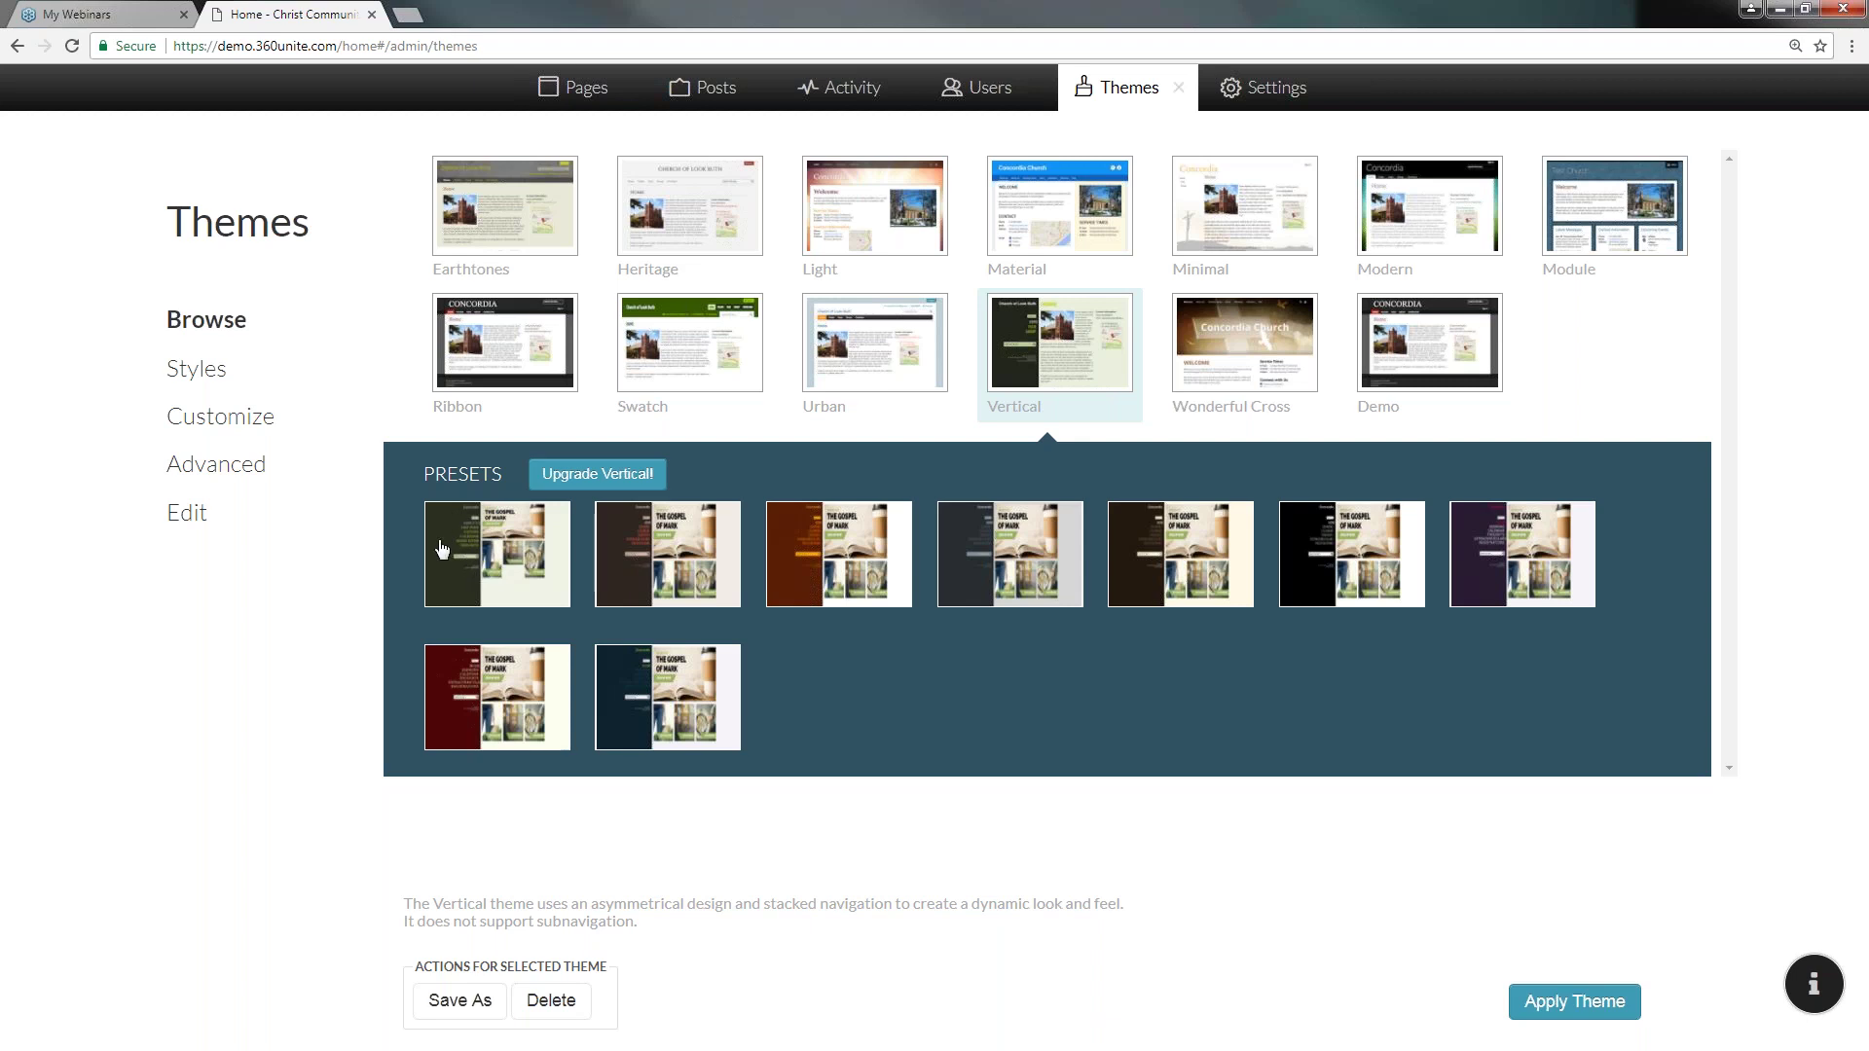
- Apply the Vertical theme with its dark green preset and view the result on the home page
click(465, 563)
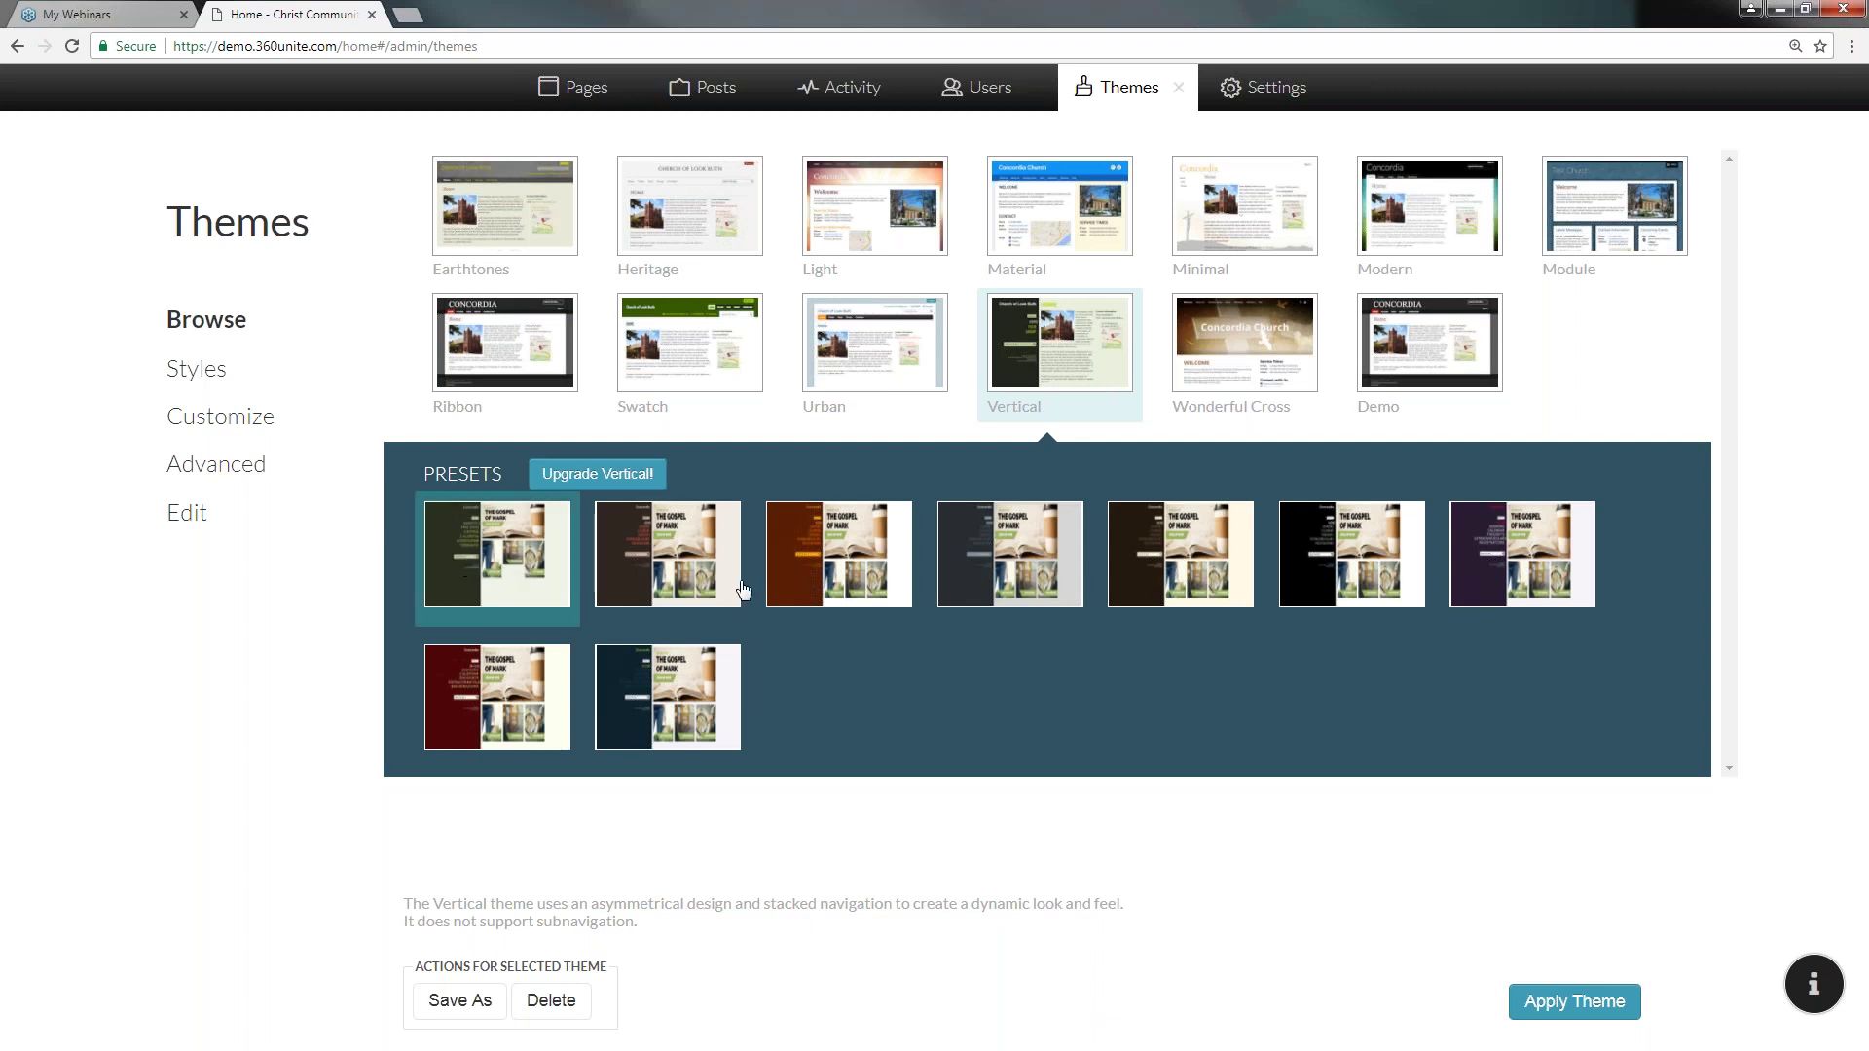
click(1586, 1003)
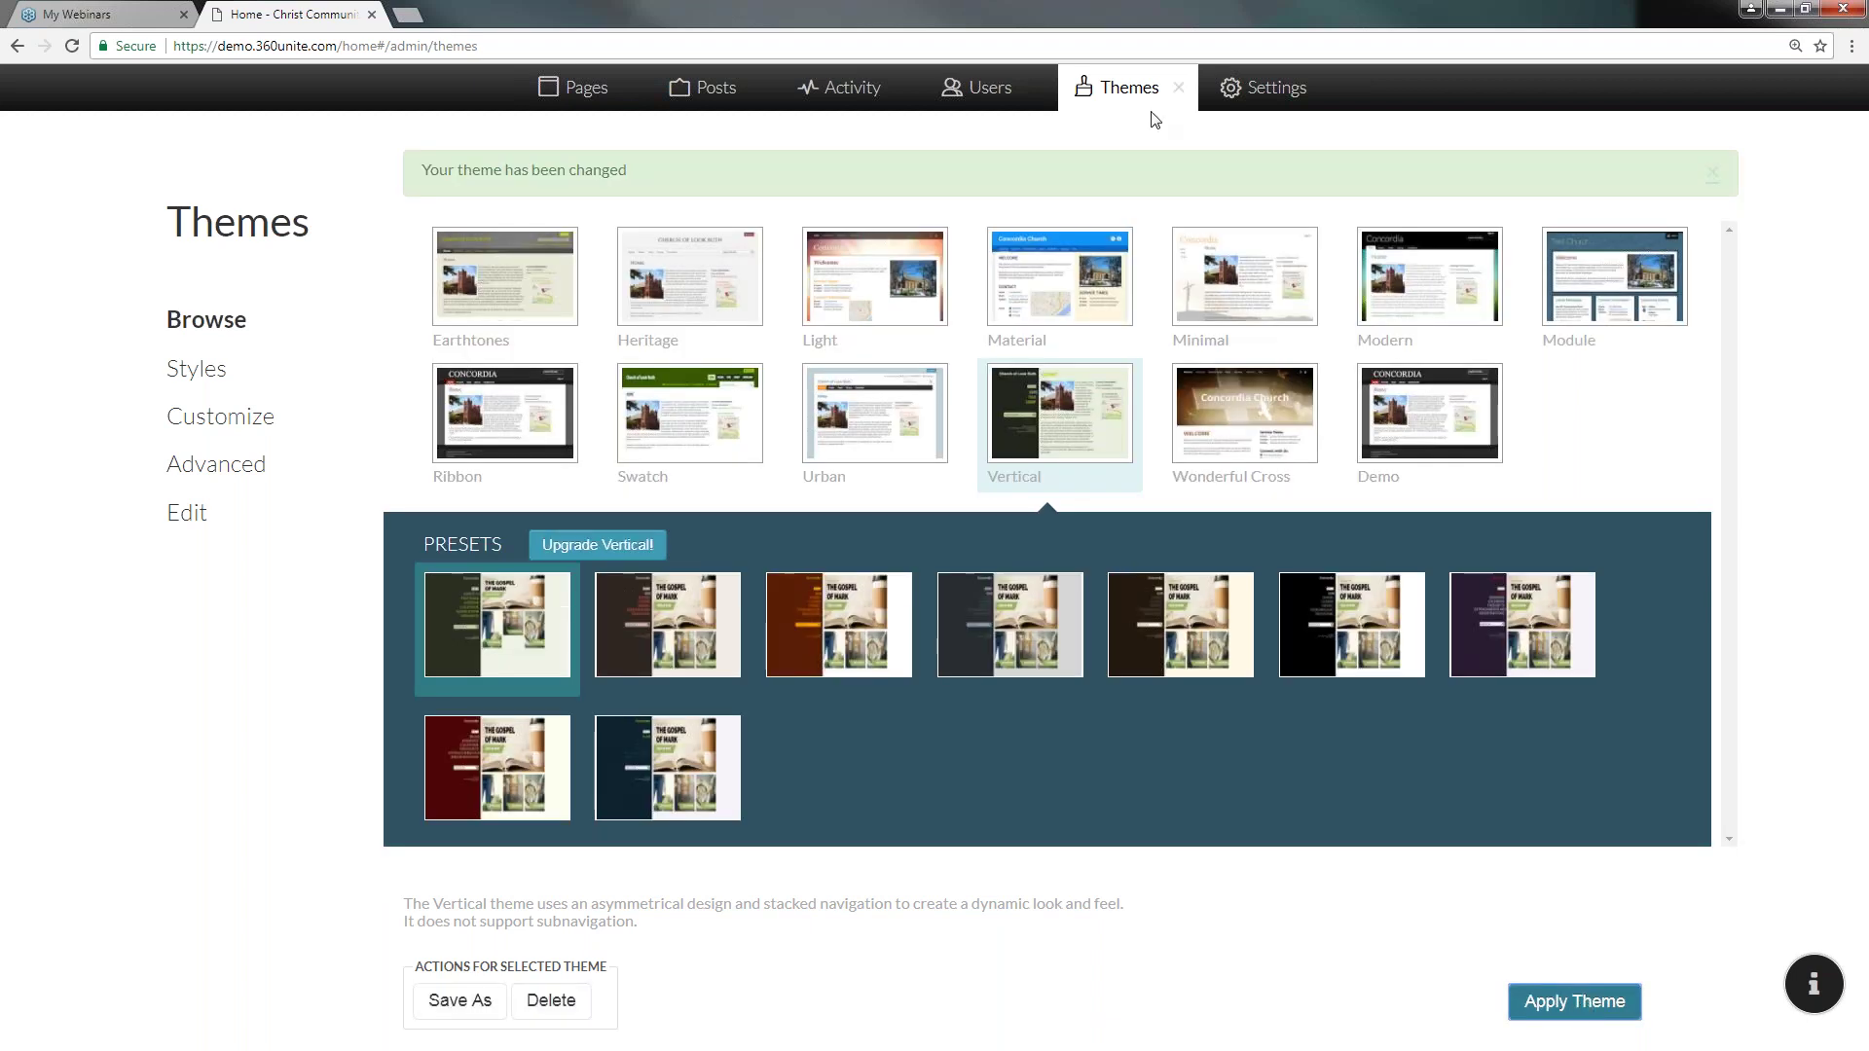
click(1178, 91)
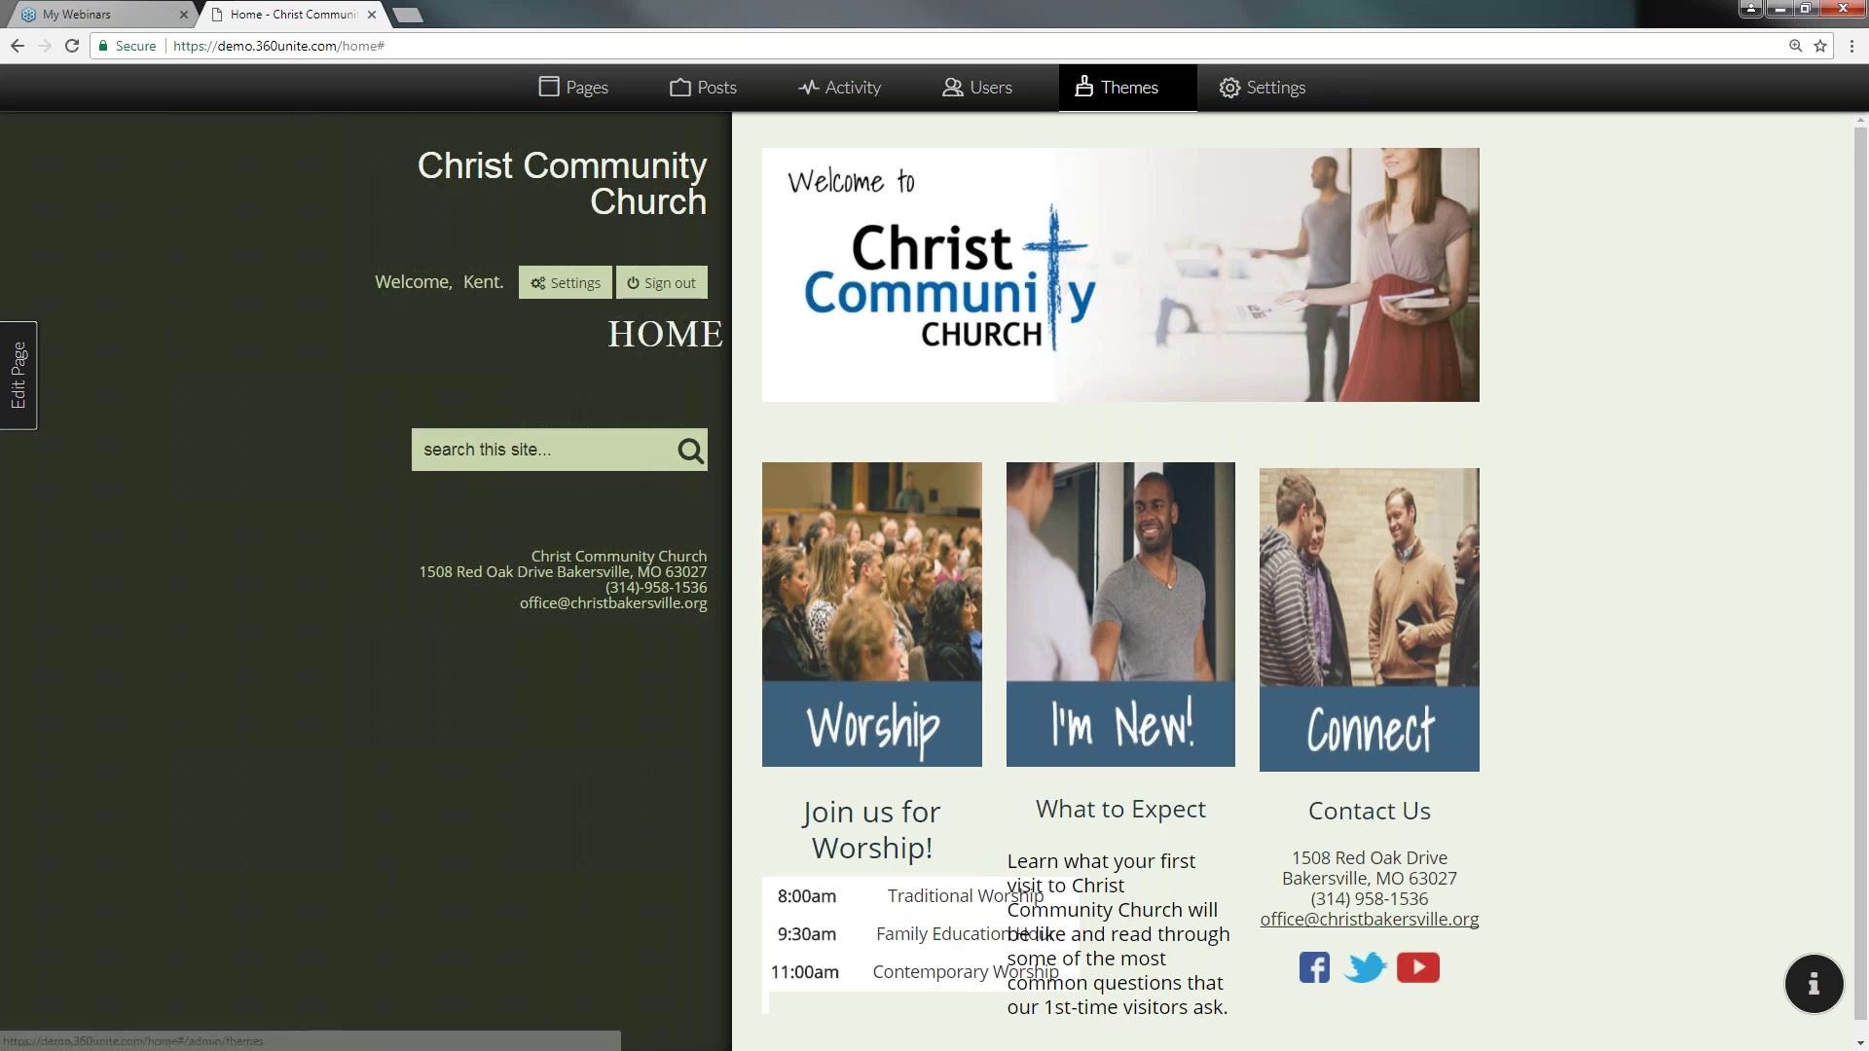
- Apply the Modern theme with the stained-glass preset and inspect the home page's navigation and background
click(1127, 87)
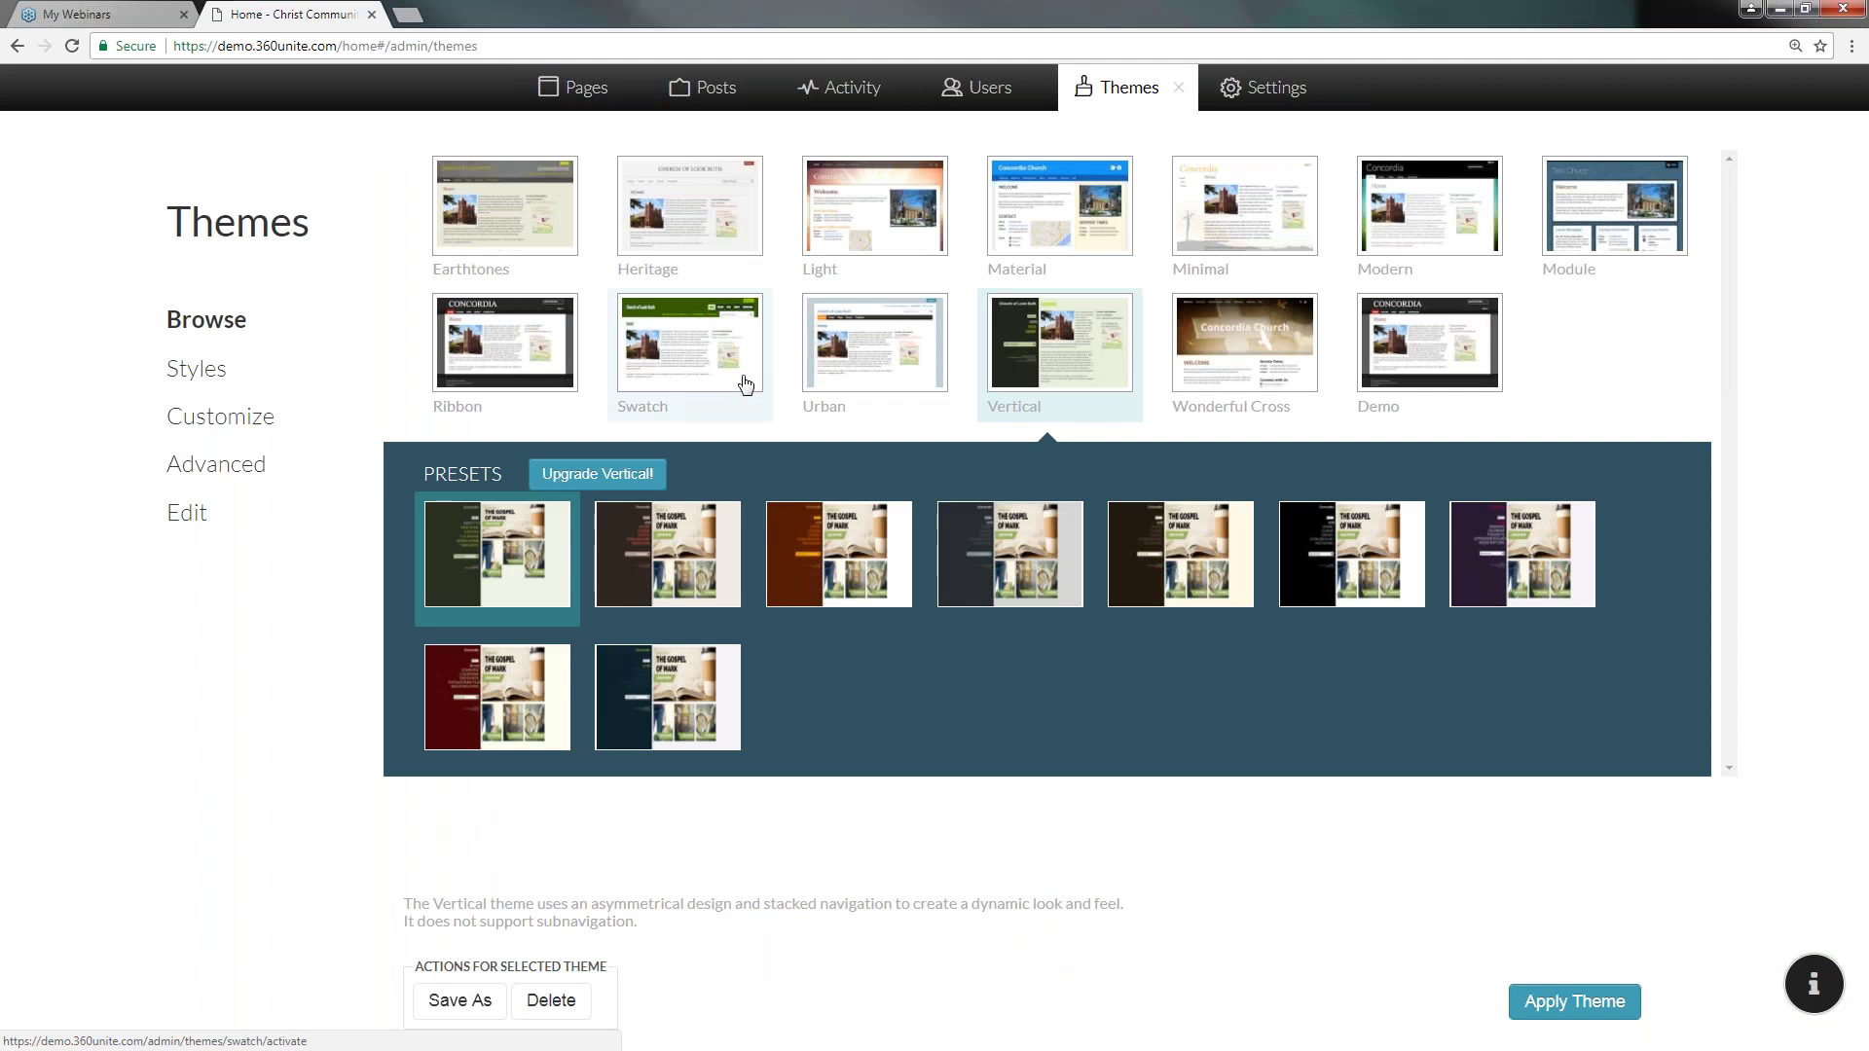
click(1423, 238)
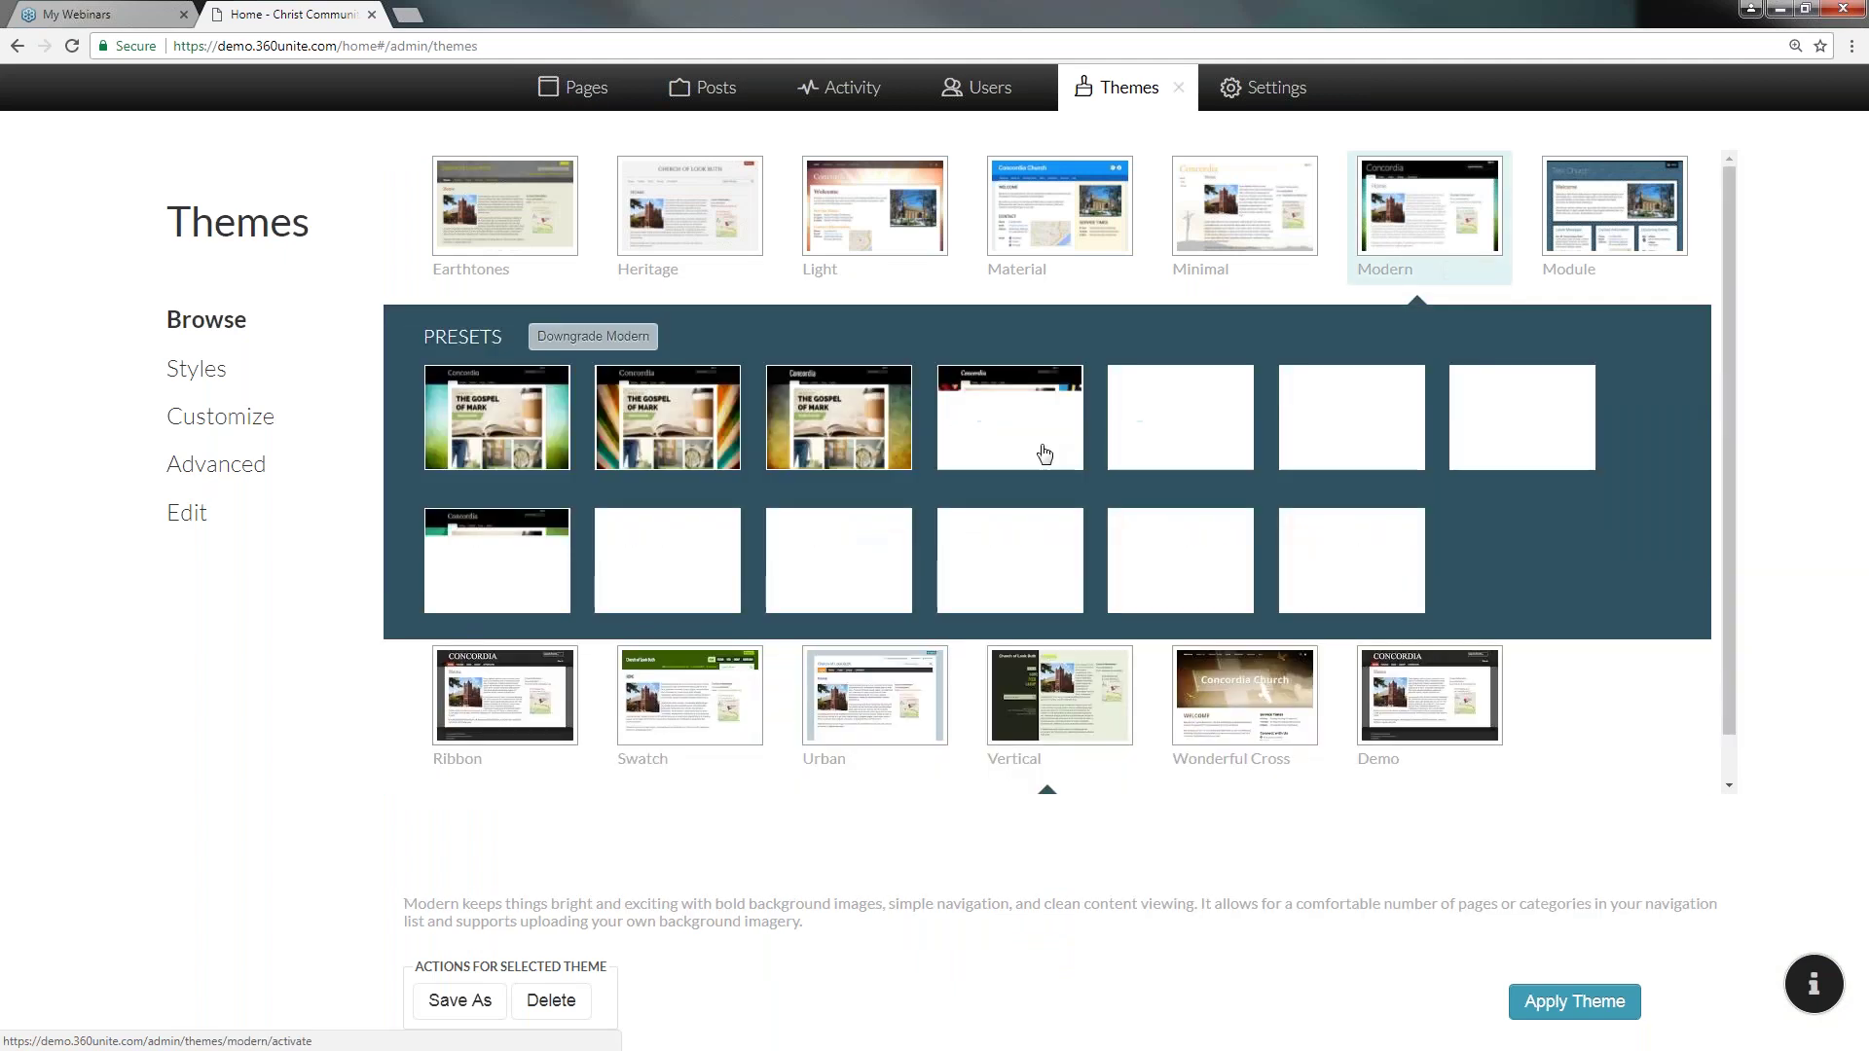
click(1045, 453)
click(1576, 1004)
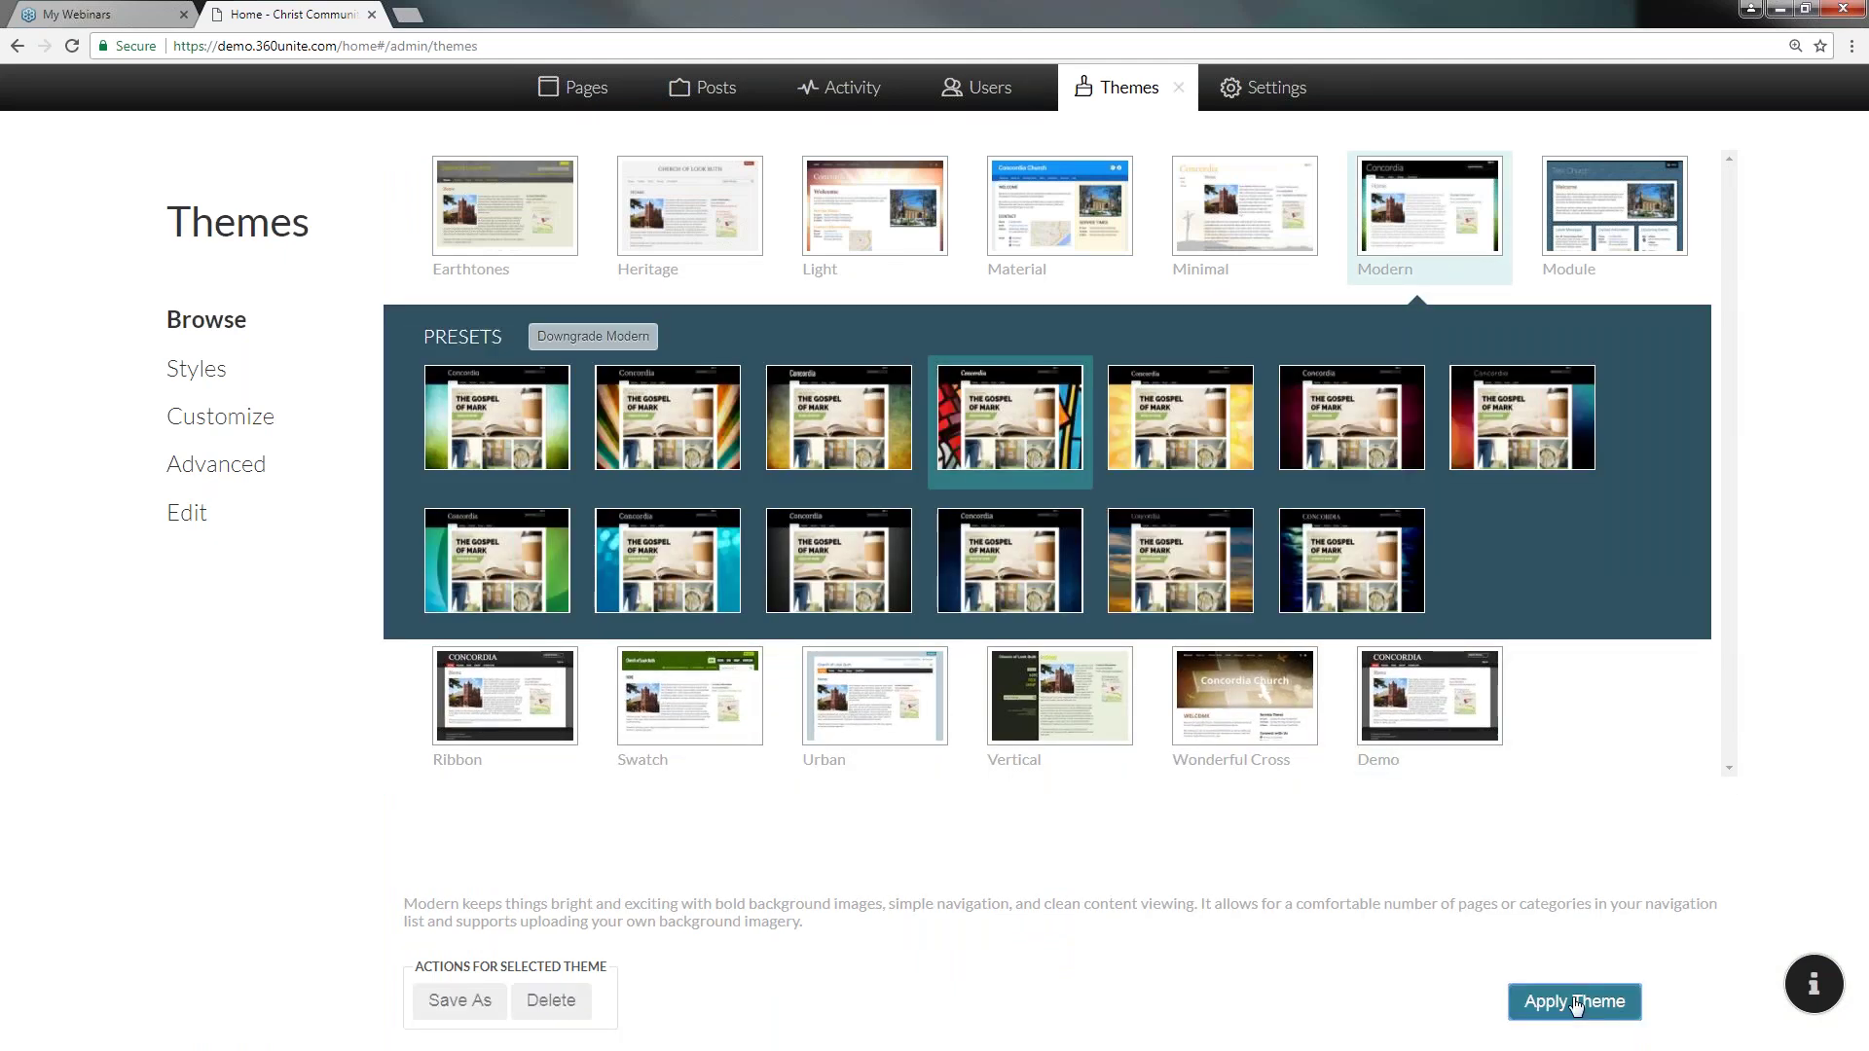
click(1178, 89)
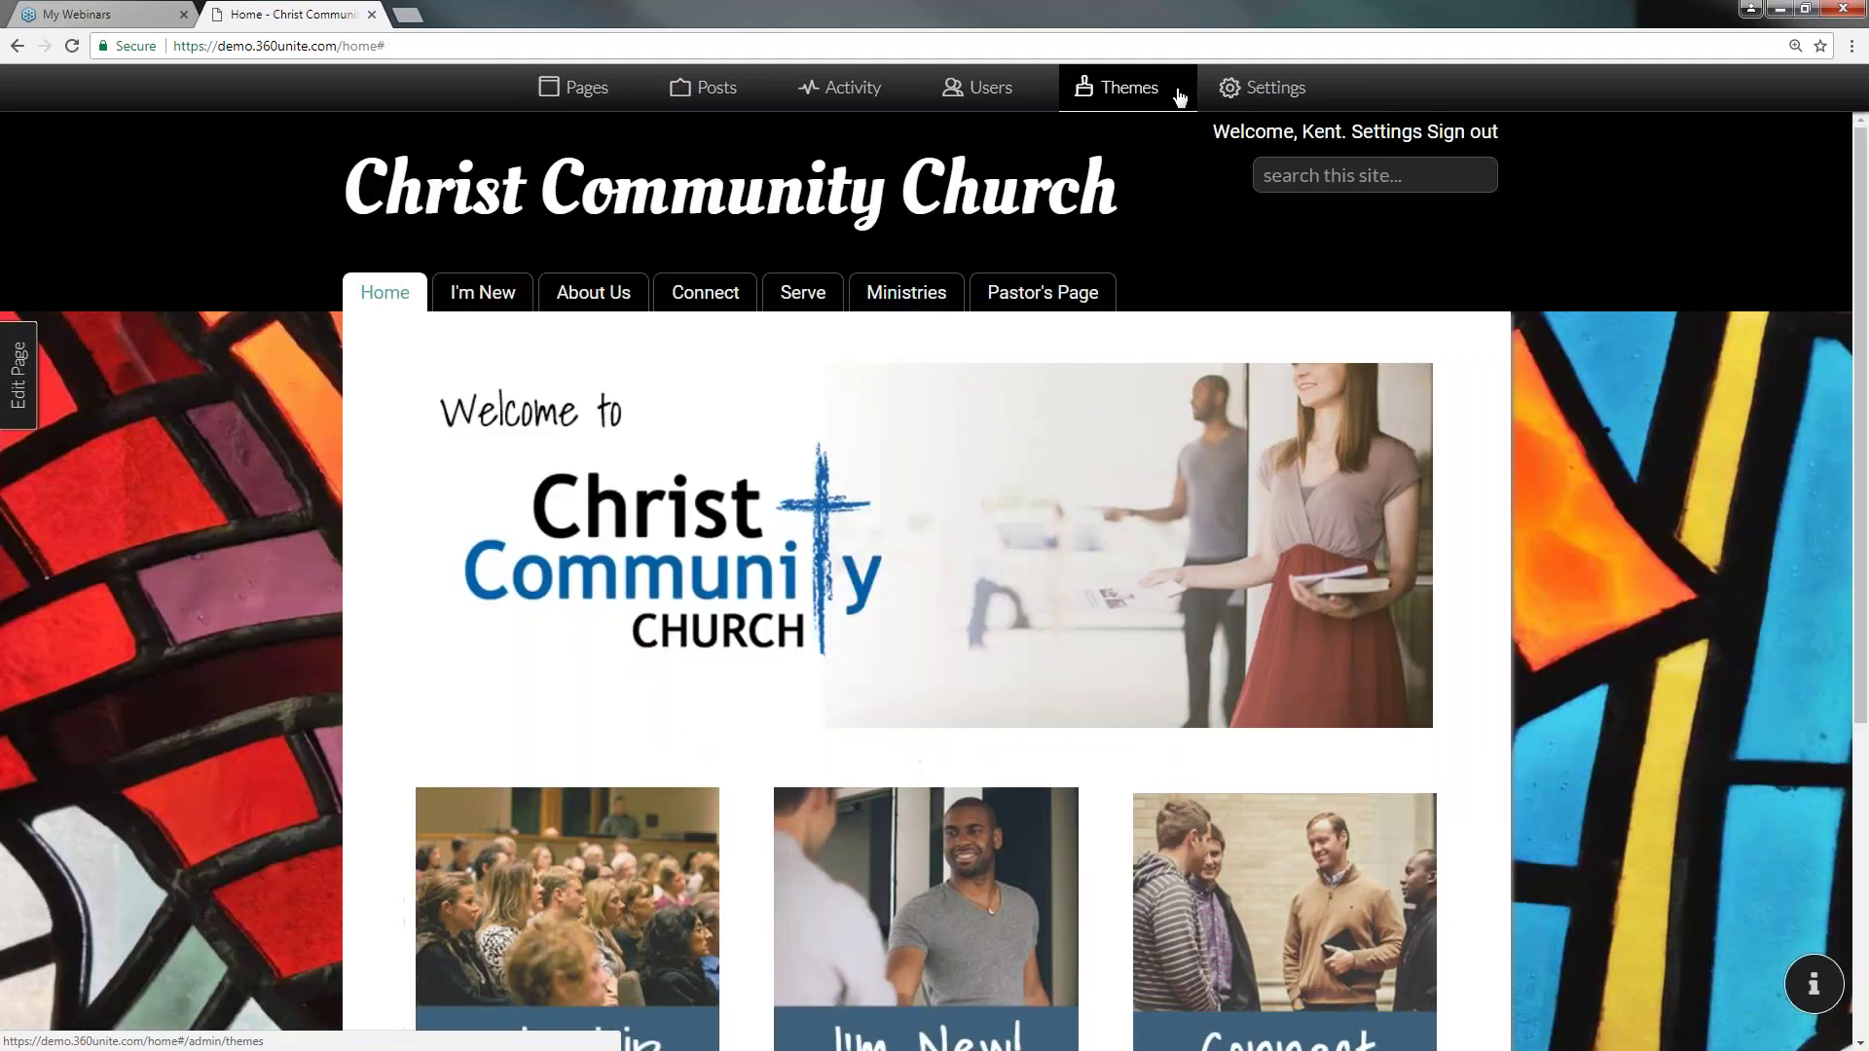
mouse_move(782, 304)
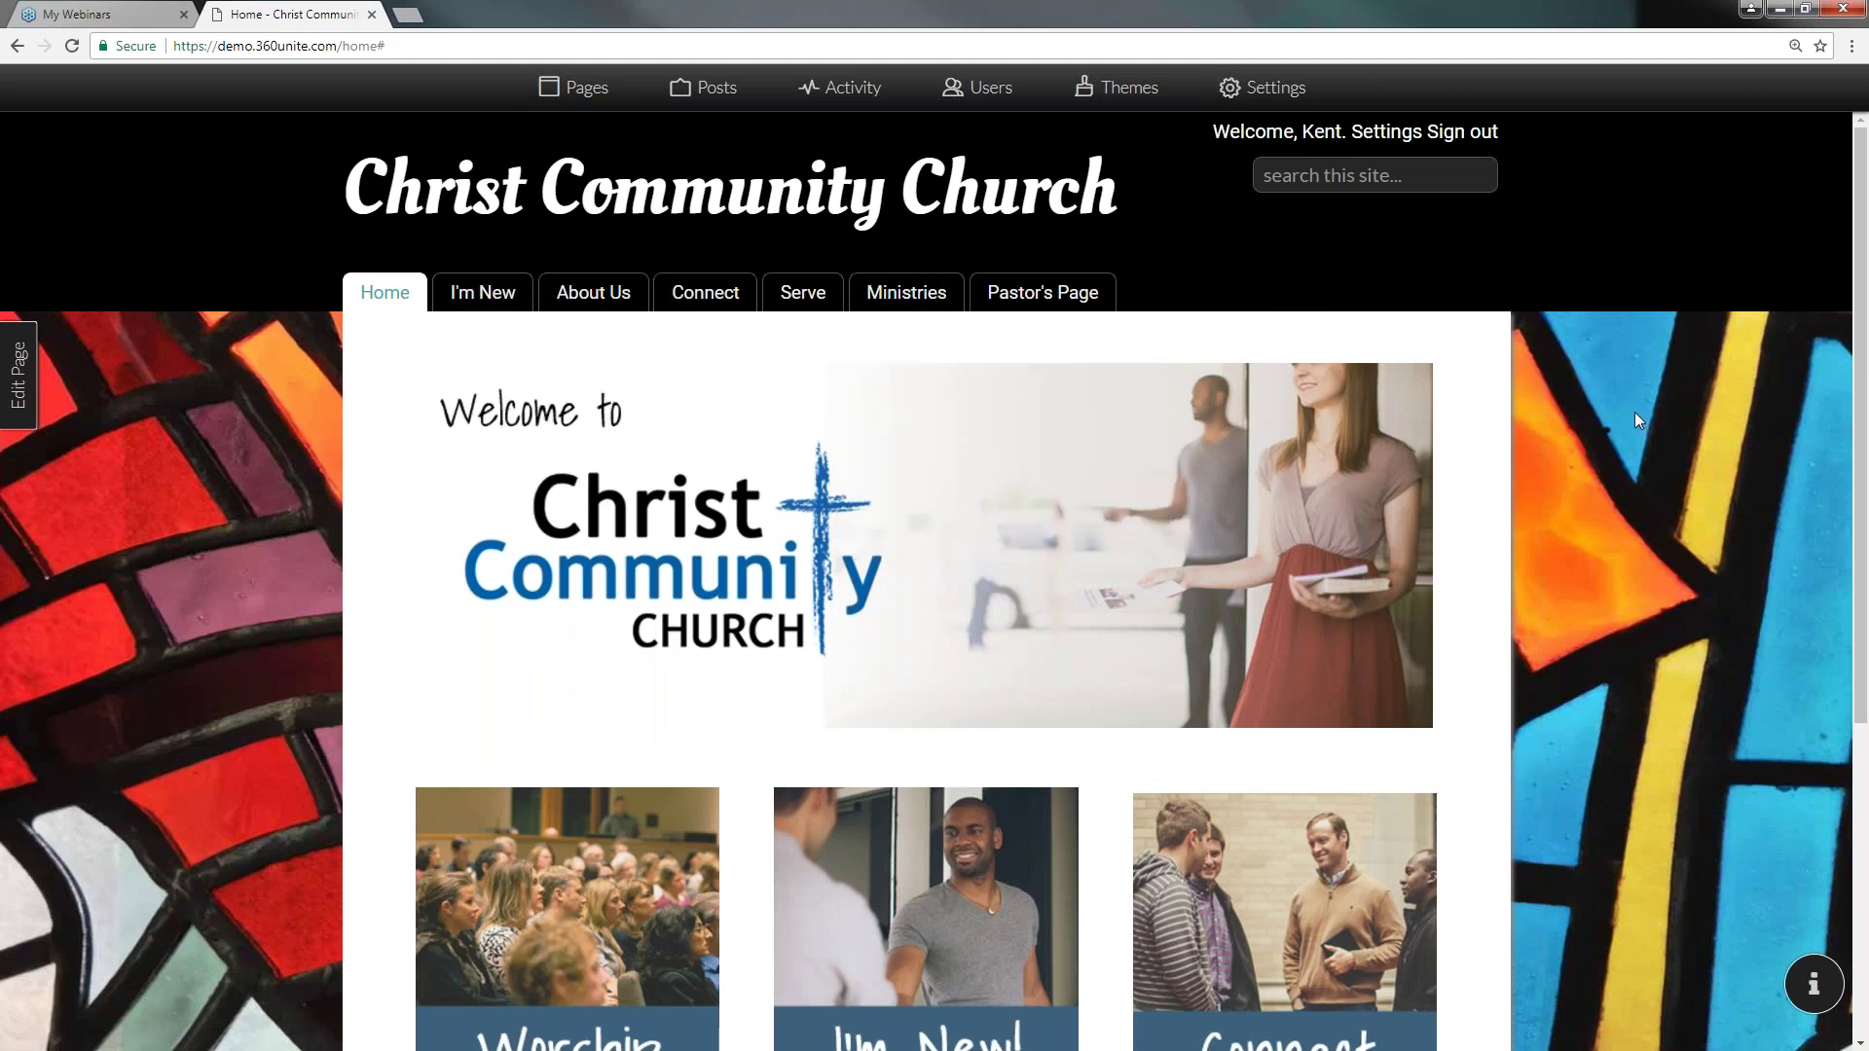
- Apply the Light theme with the multicolour paint preset and check the home page's navigation submenus
click(1124, 89)
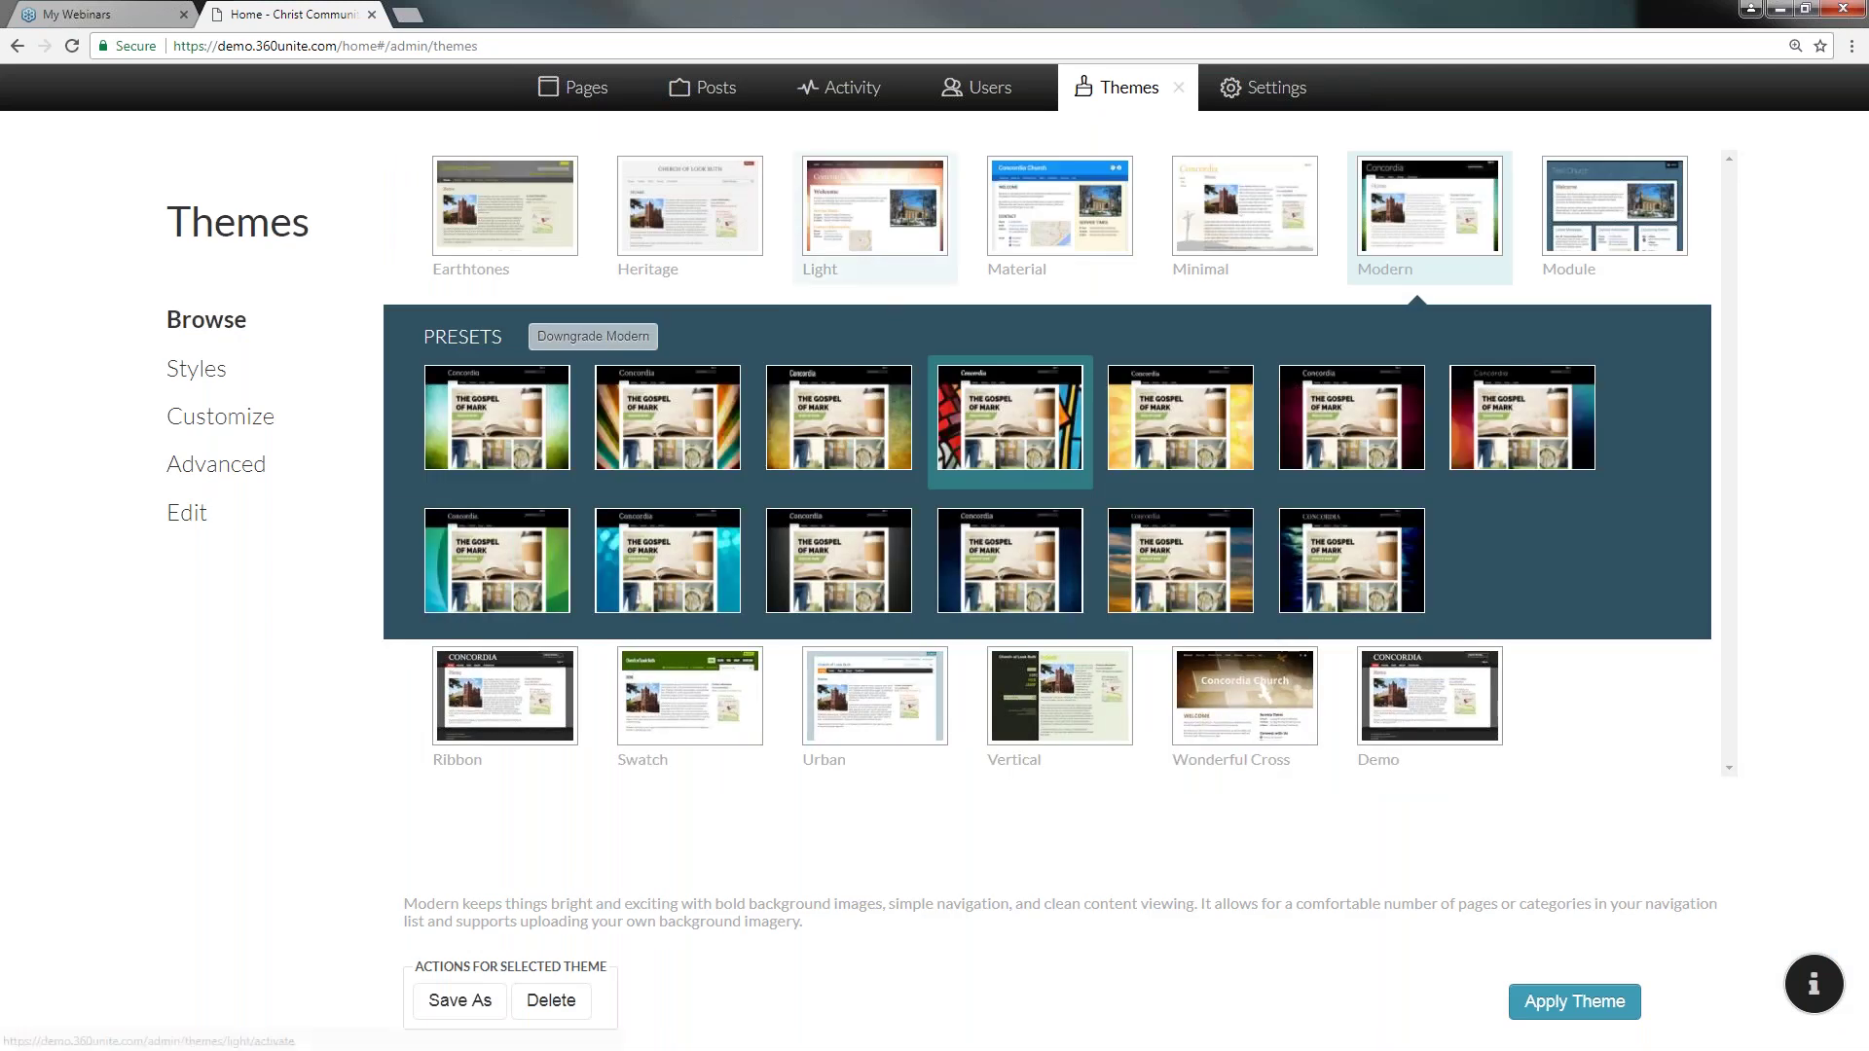
click(874, 206)
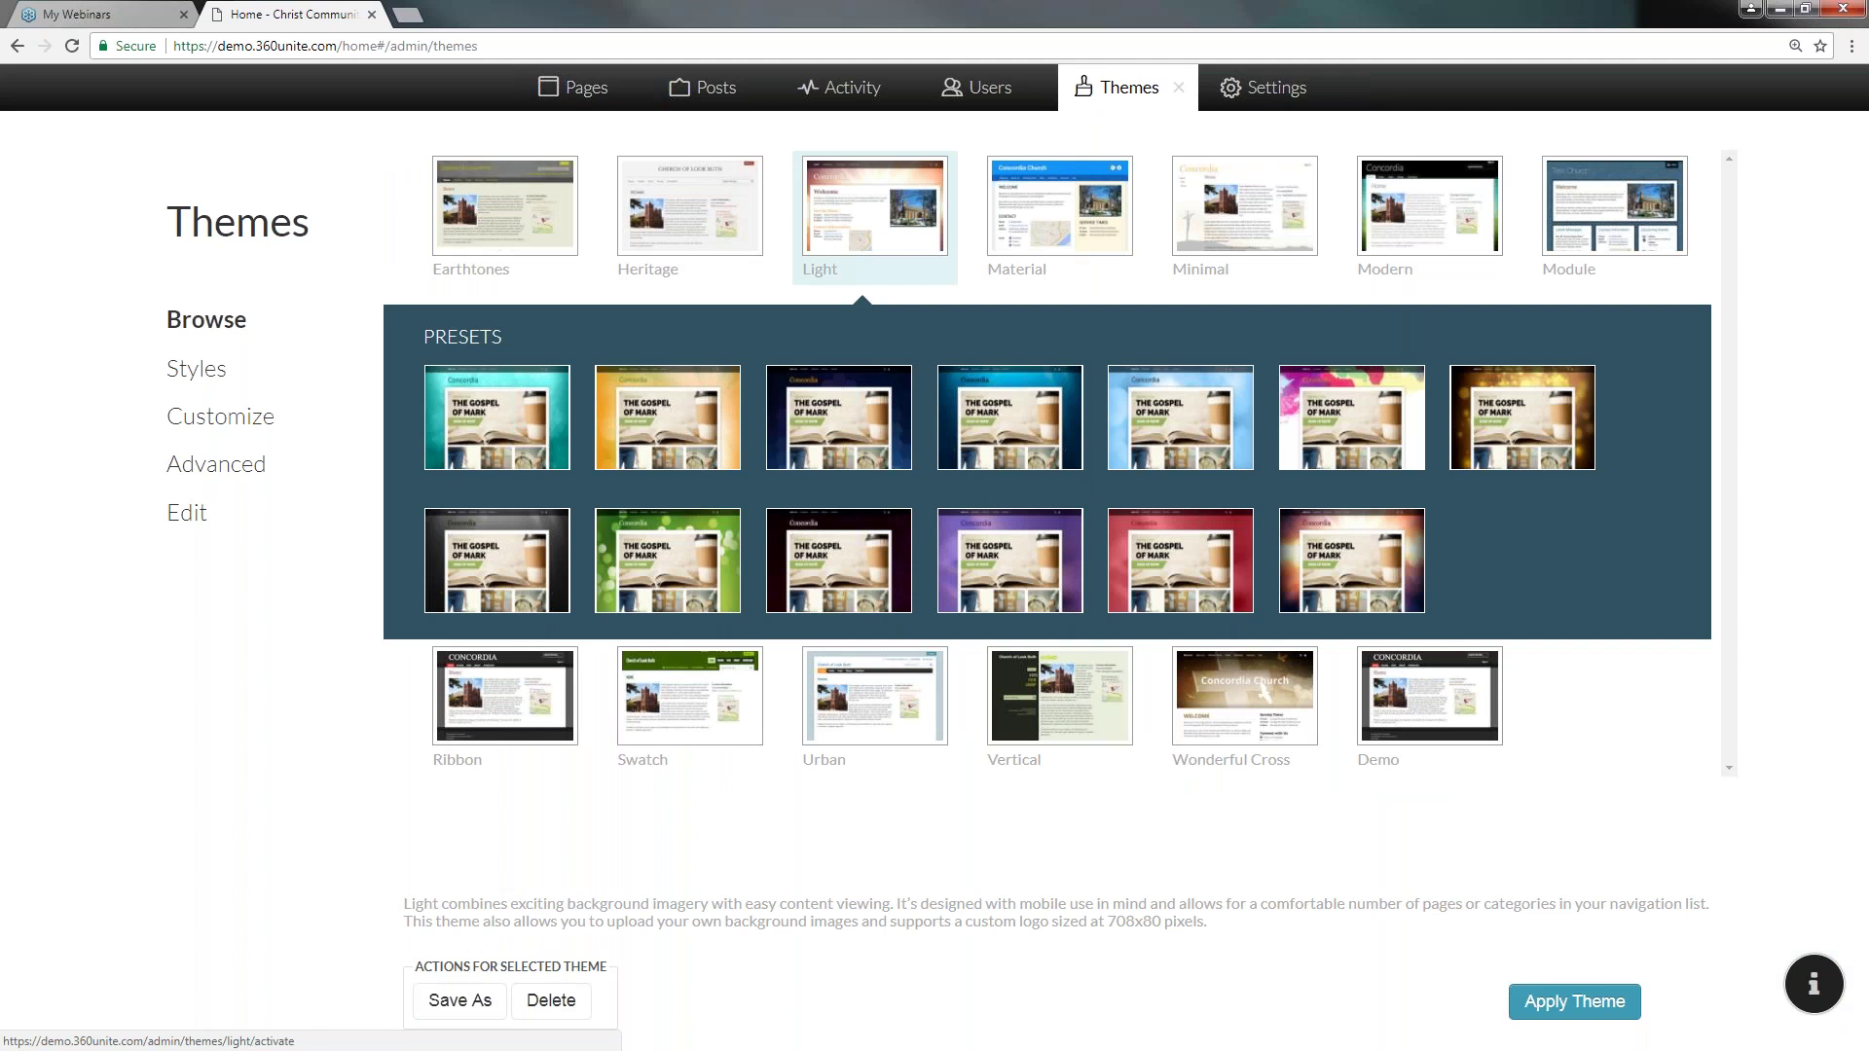
click(1372, 440)
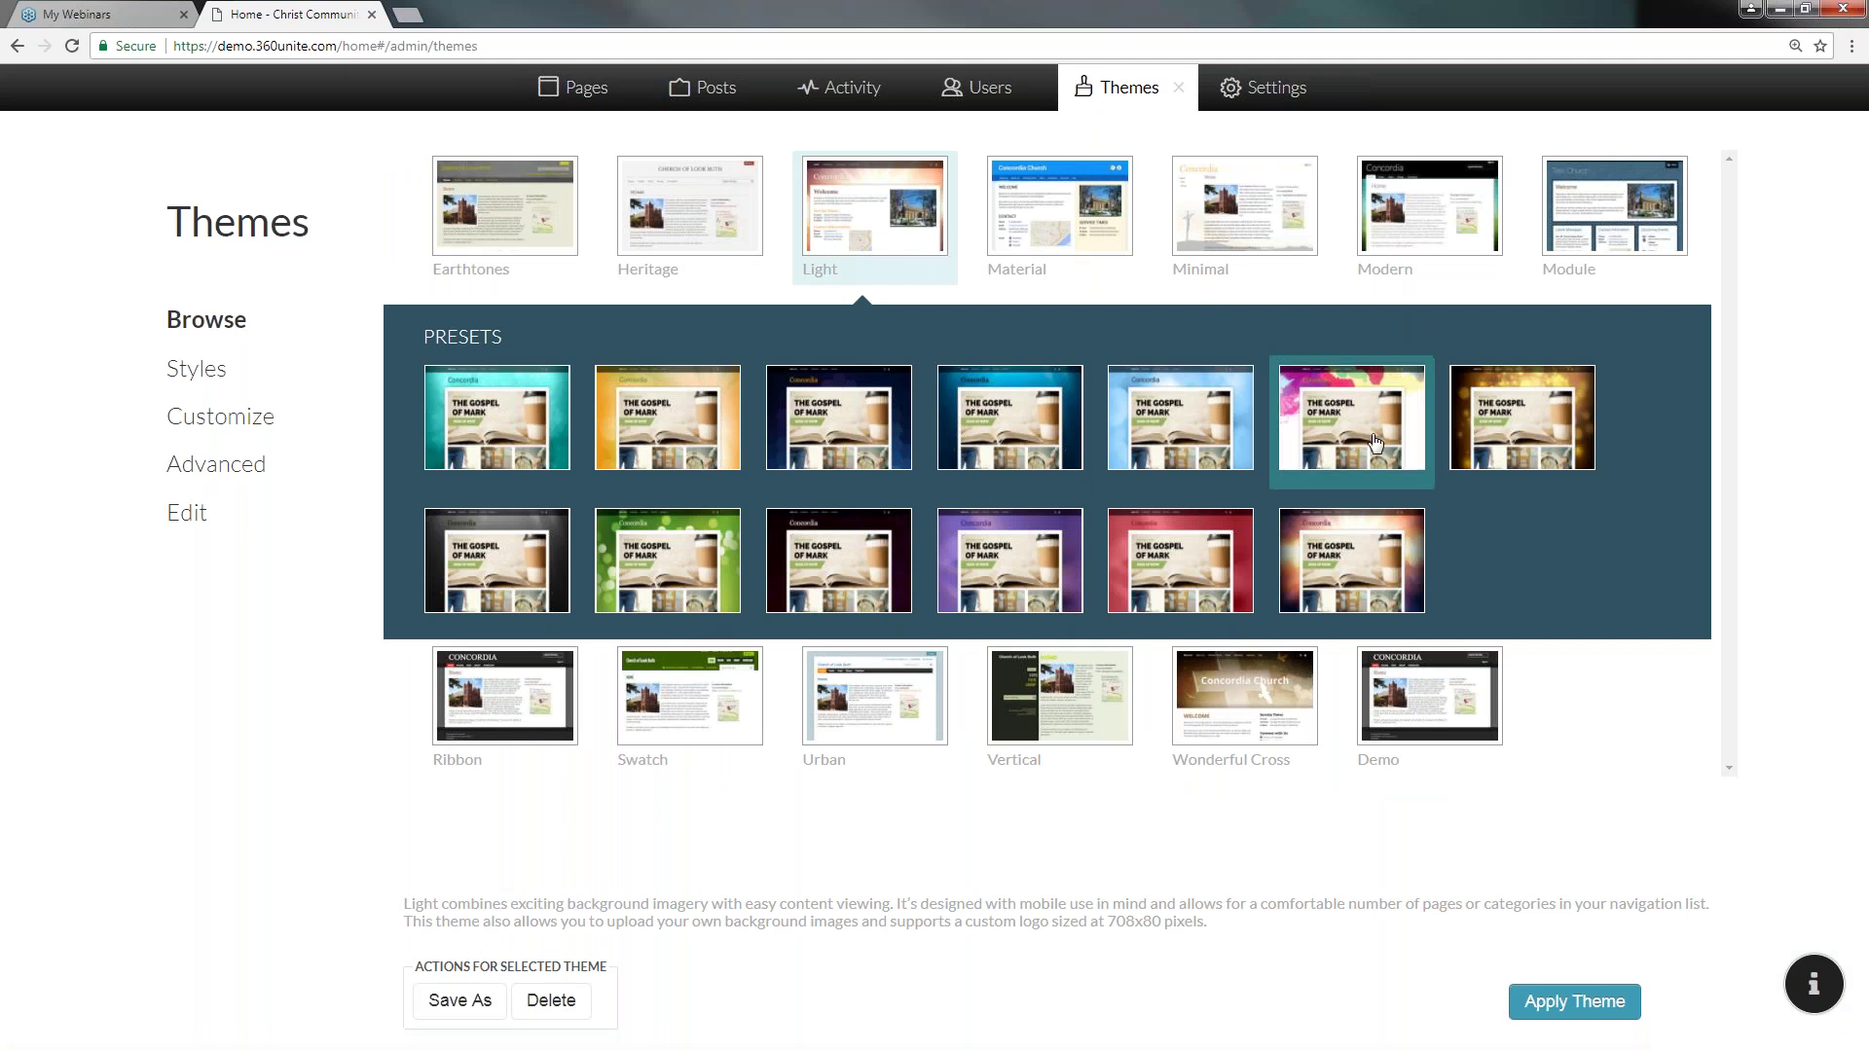
click(1606, 1008)
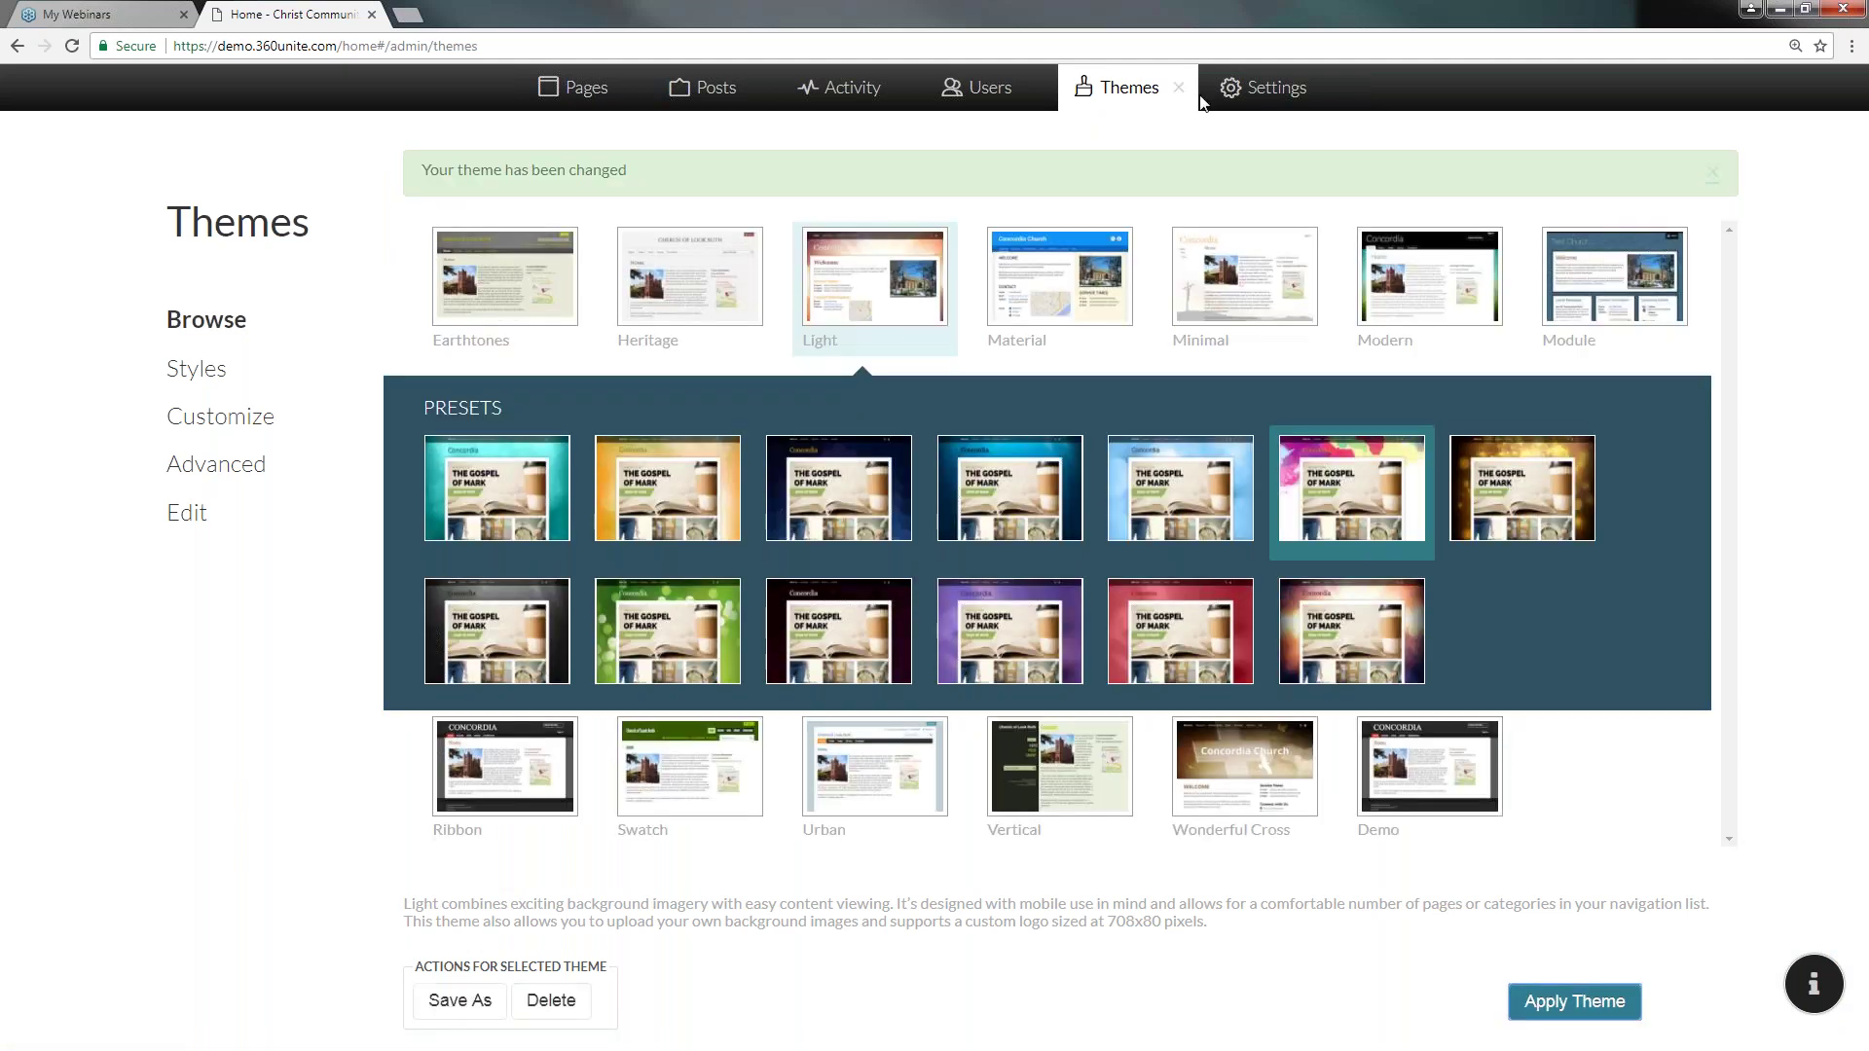
click(1178, 86)
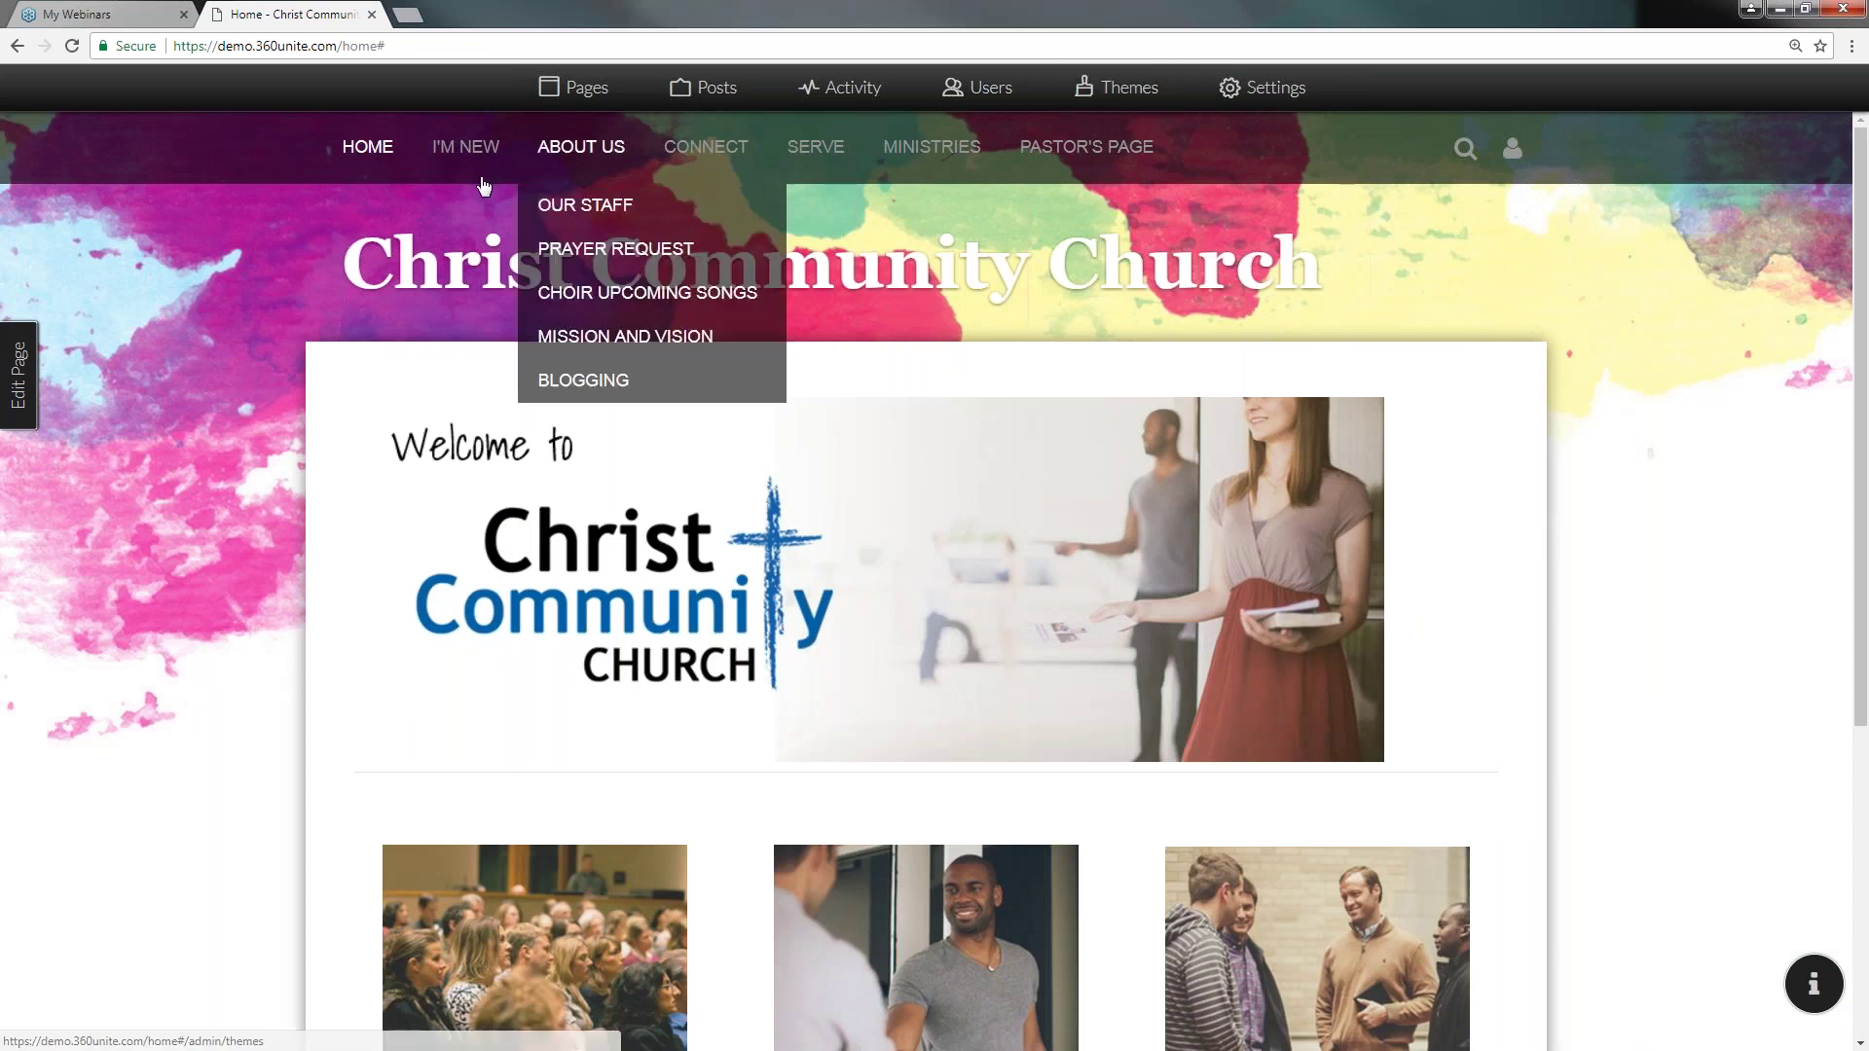
mouse_move(1119, 166)
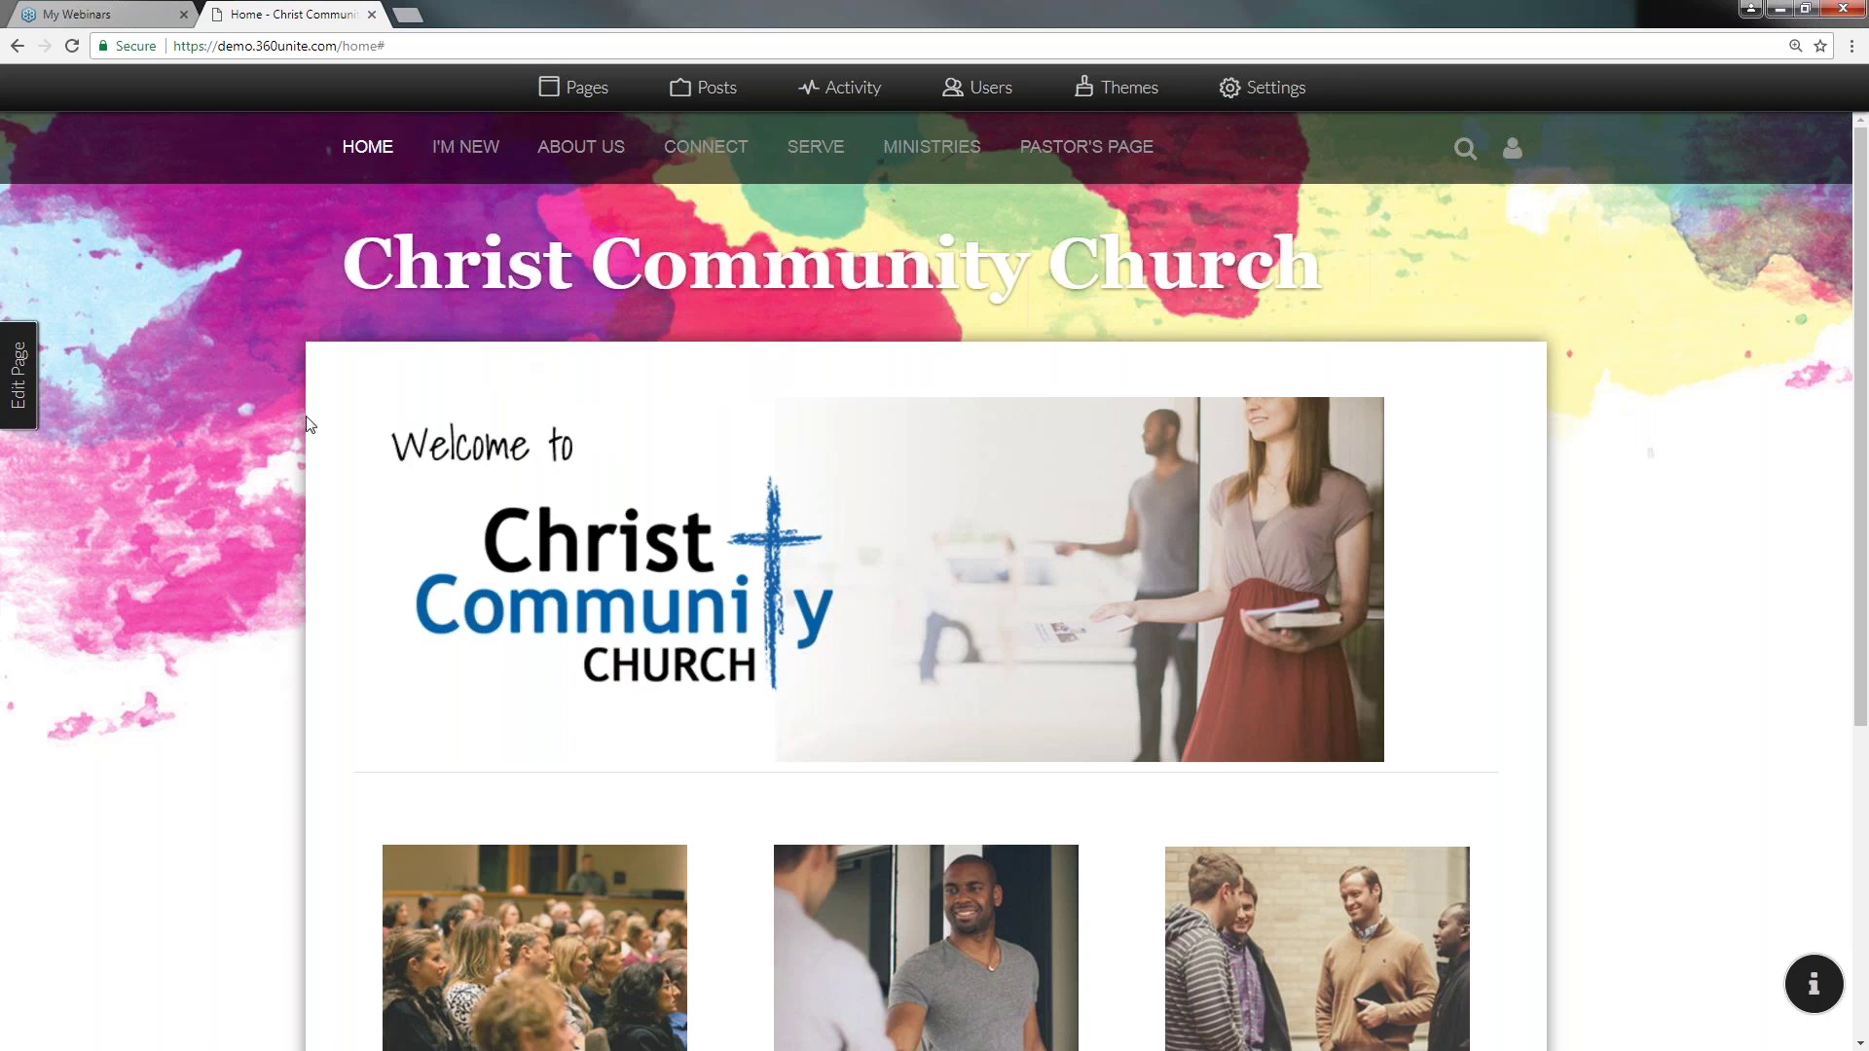
- Apply the Module theme with the orange preset, and check the home page layout and its expandable navigation menu
click(1126, 88)
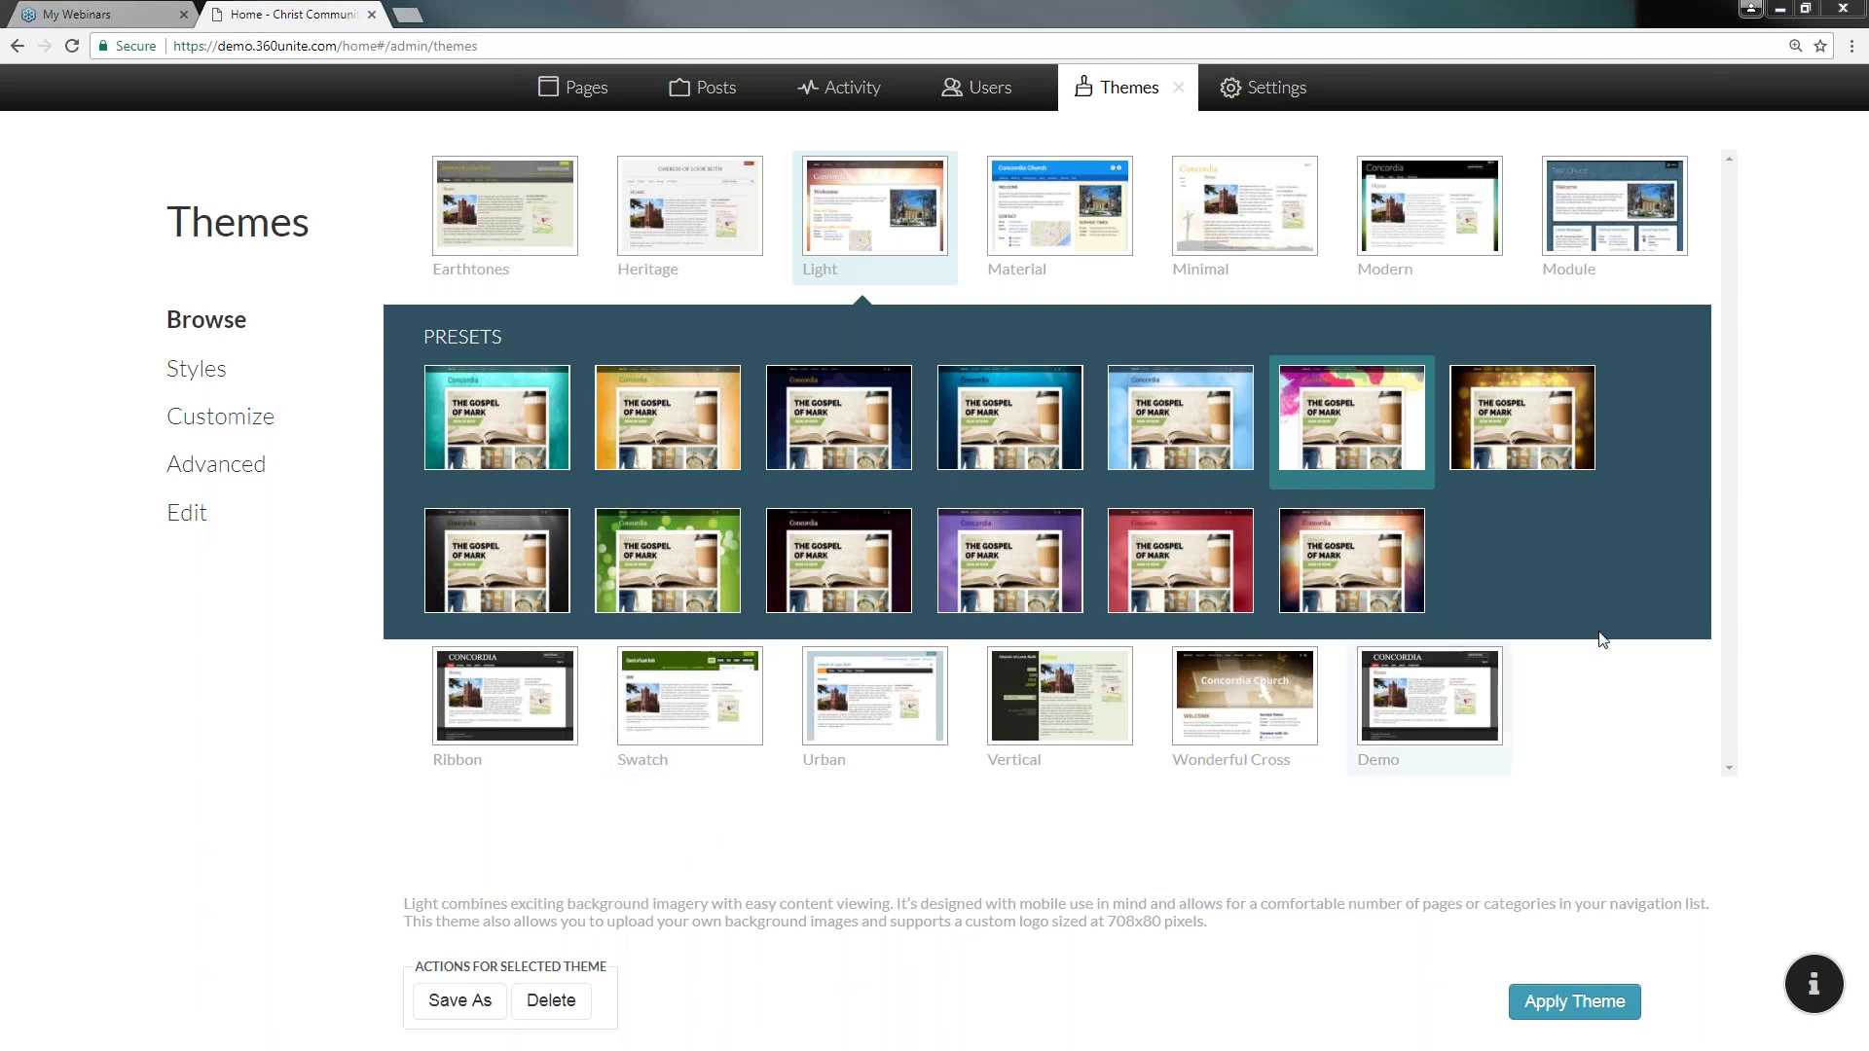
click(1654, 200)
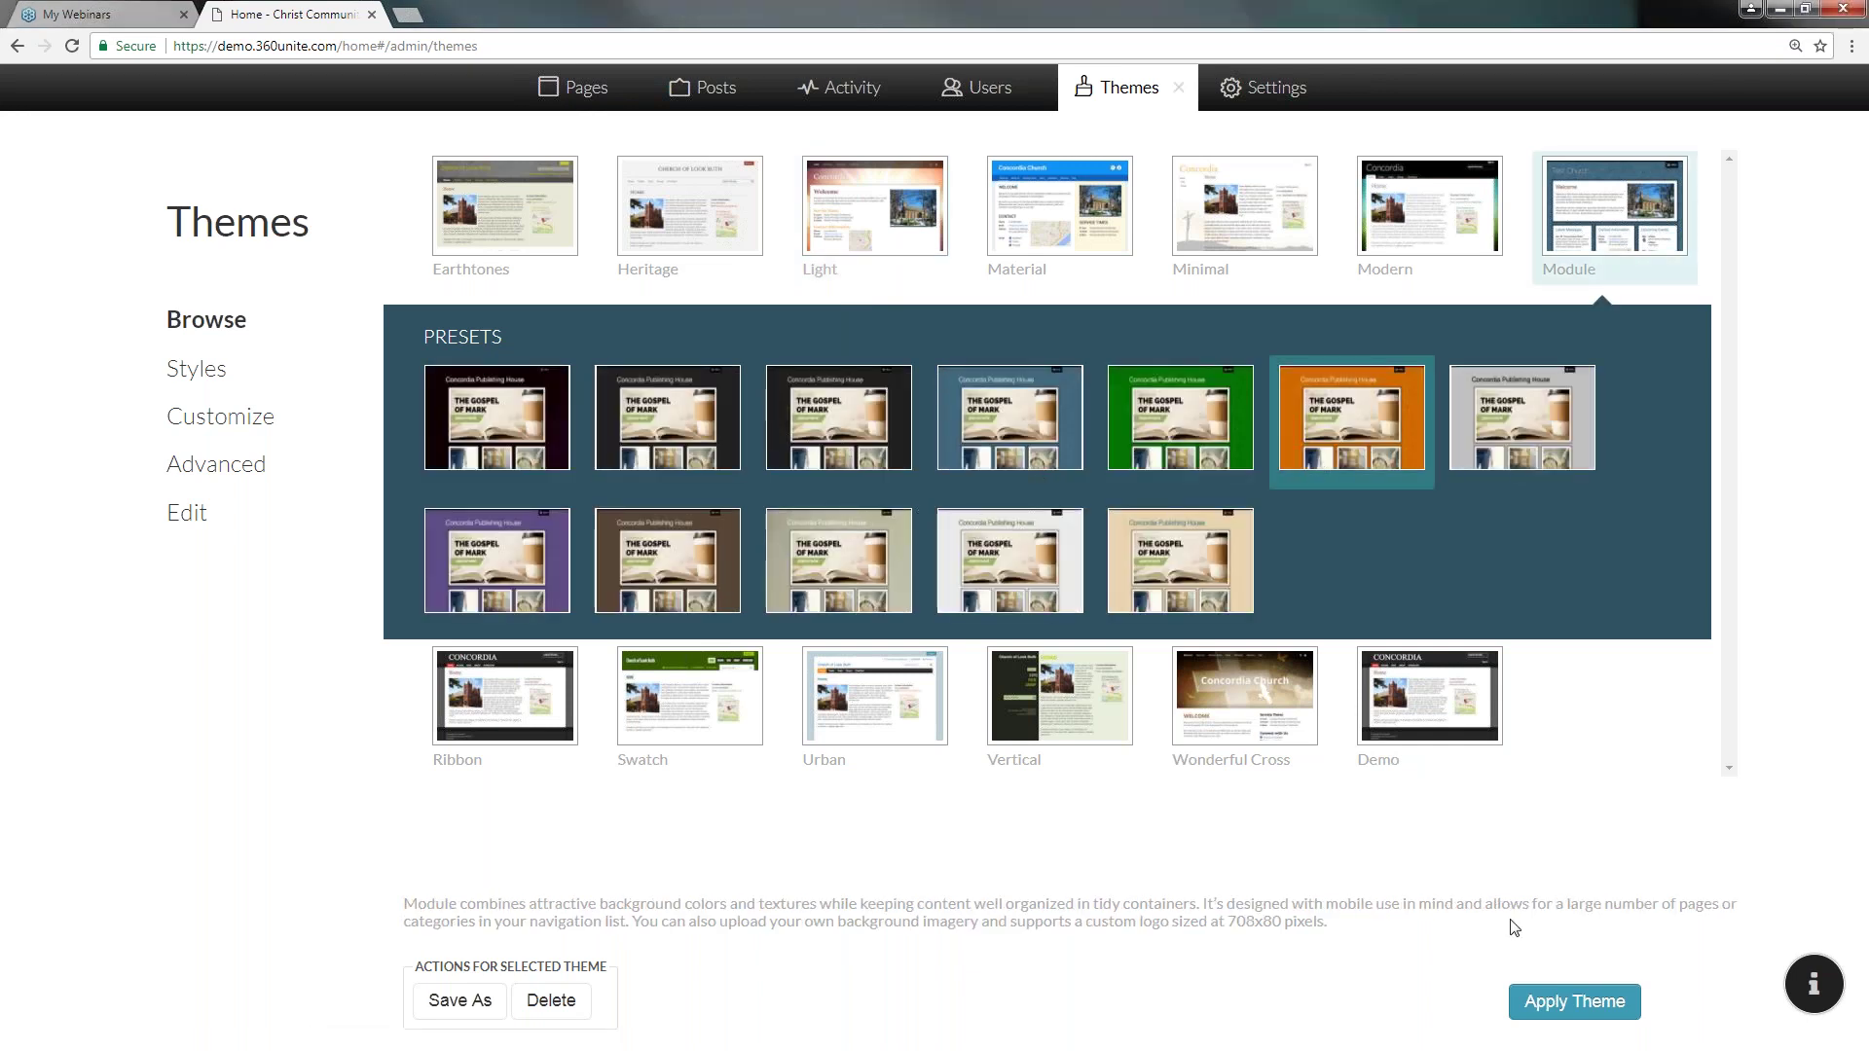
click(1571, 1010)
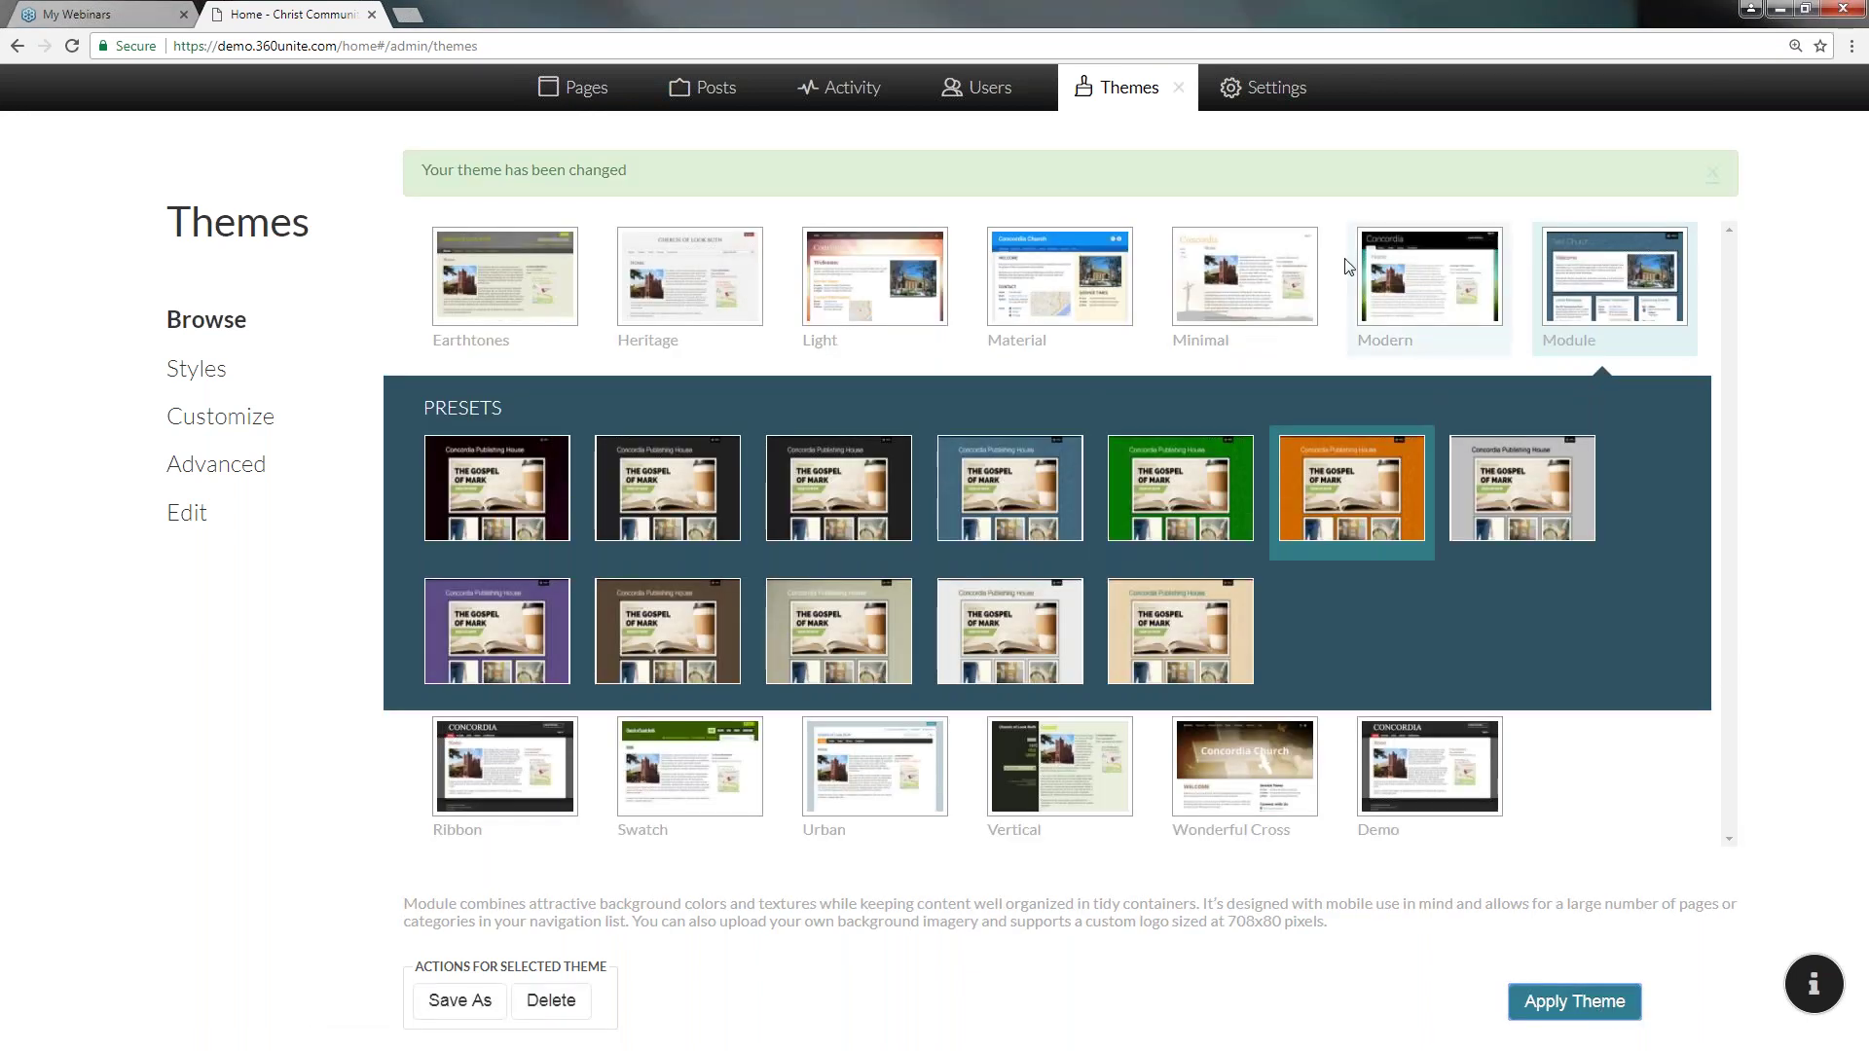
click(1178, 88)
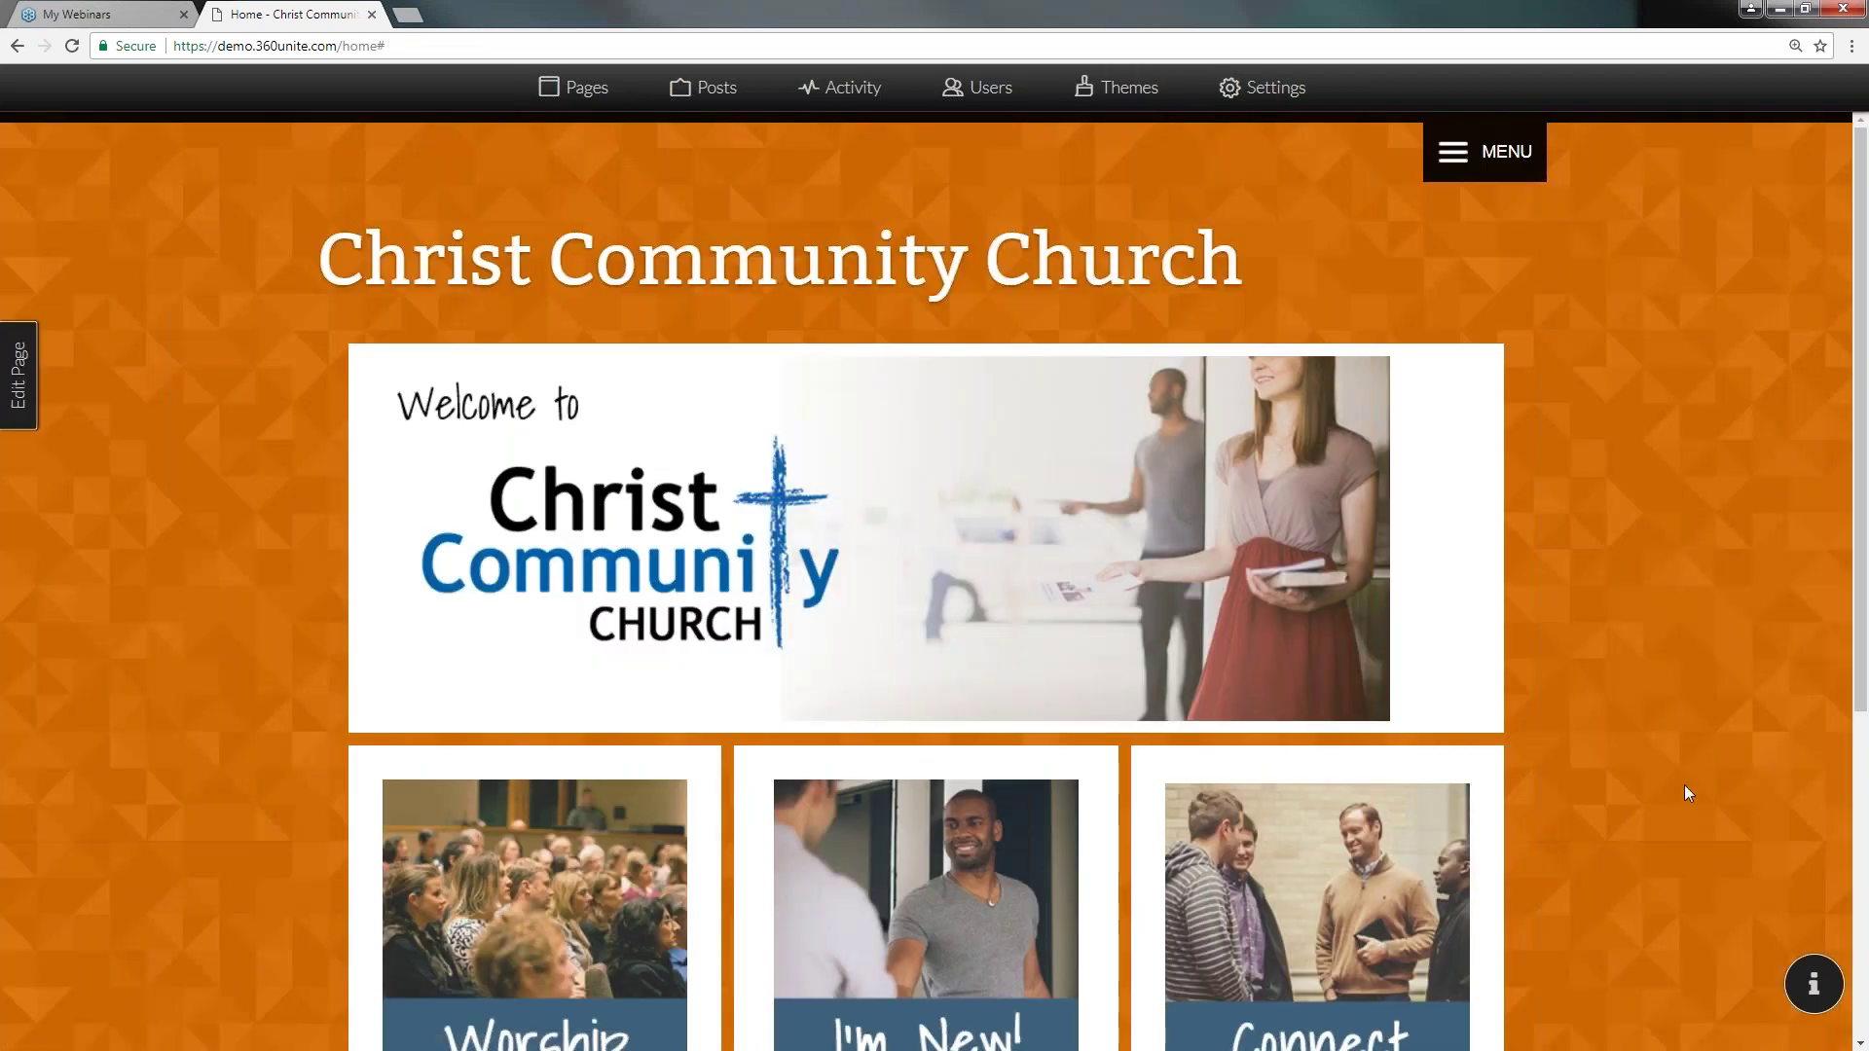
scroll(1680, 779, down, 2)
scroll(1654, 740, up, 2)
click(1483, 173)
mouse_move(1327, 338)
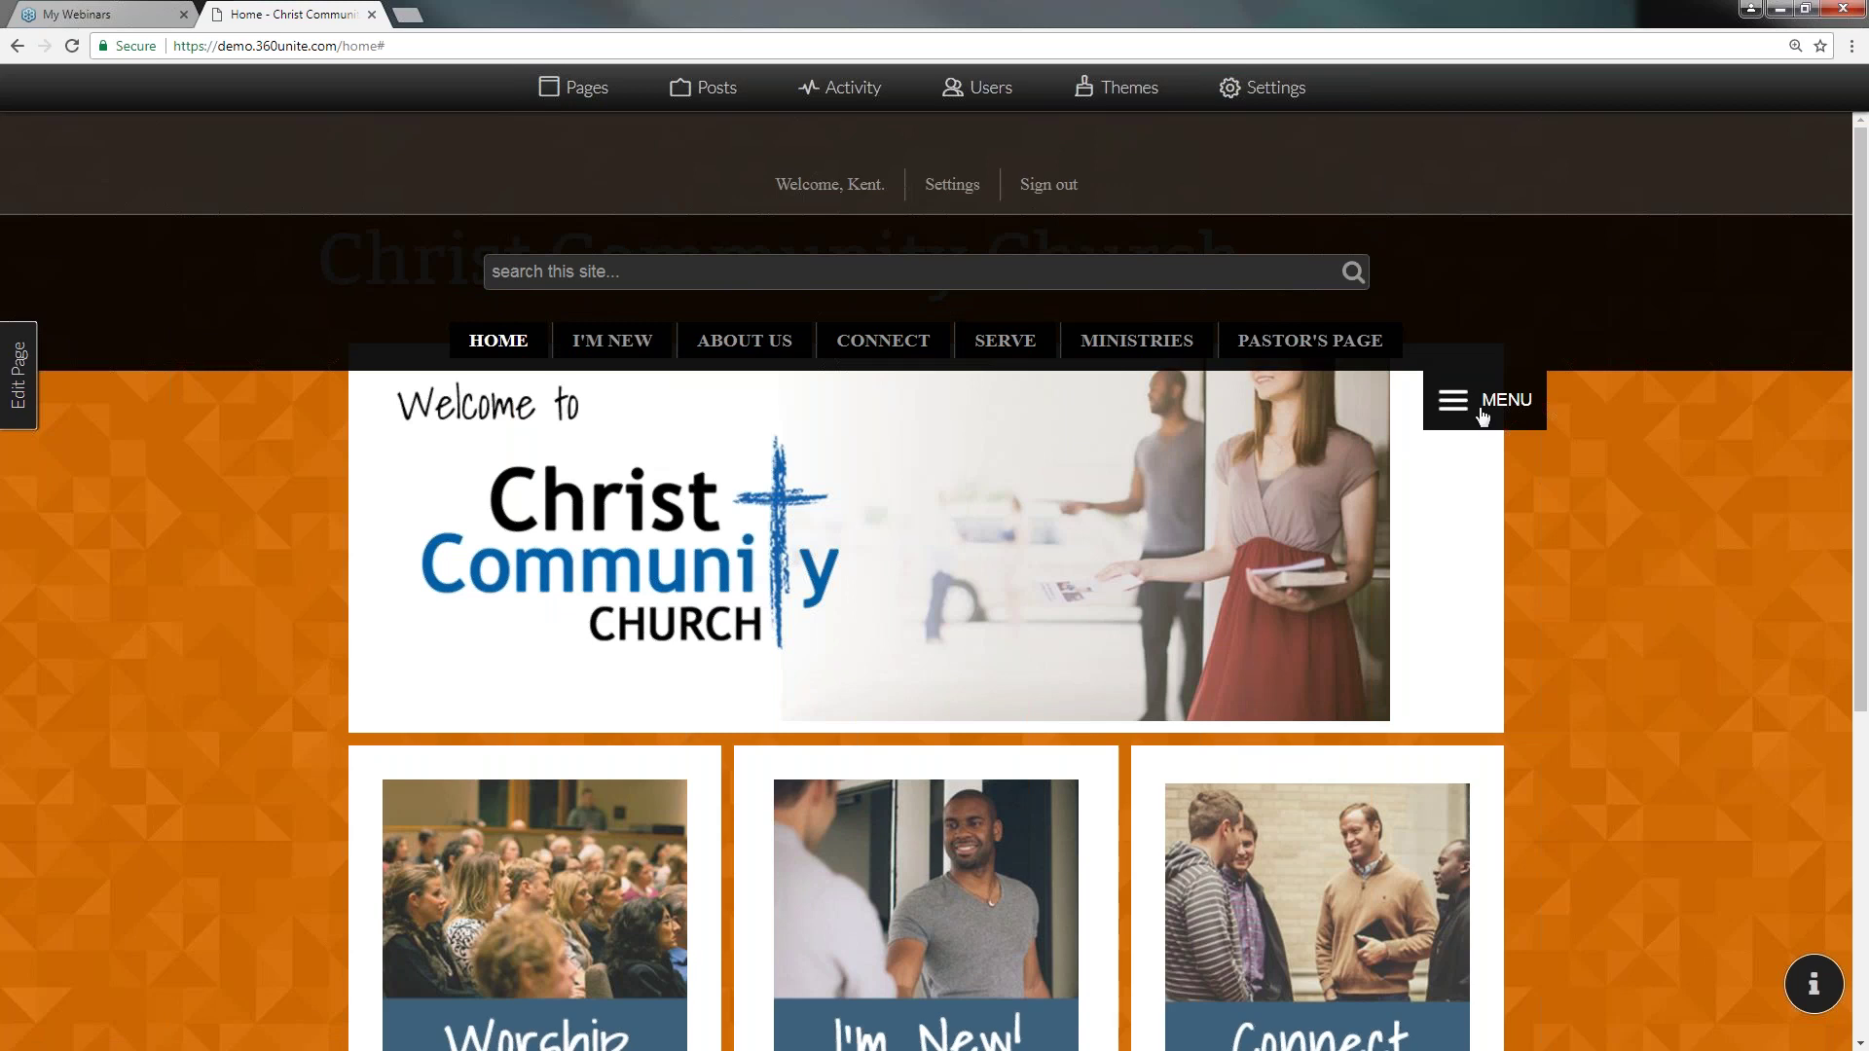
click(1481, 400)
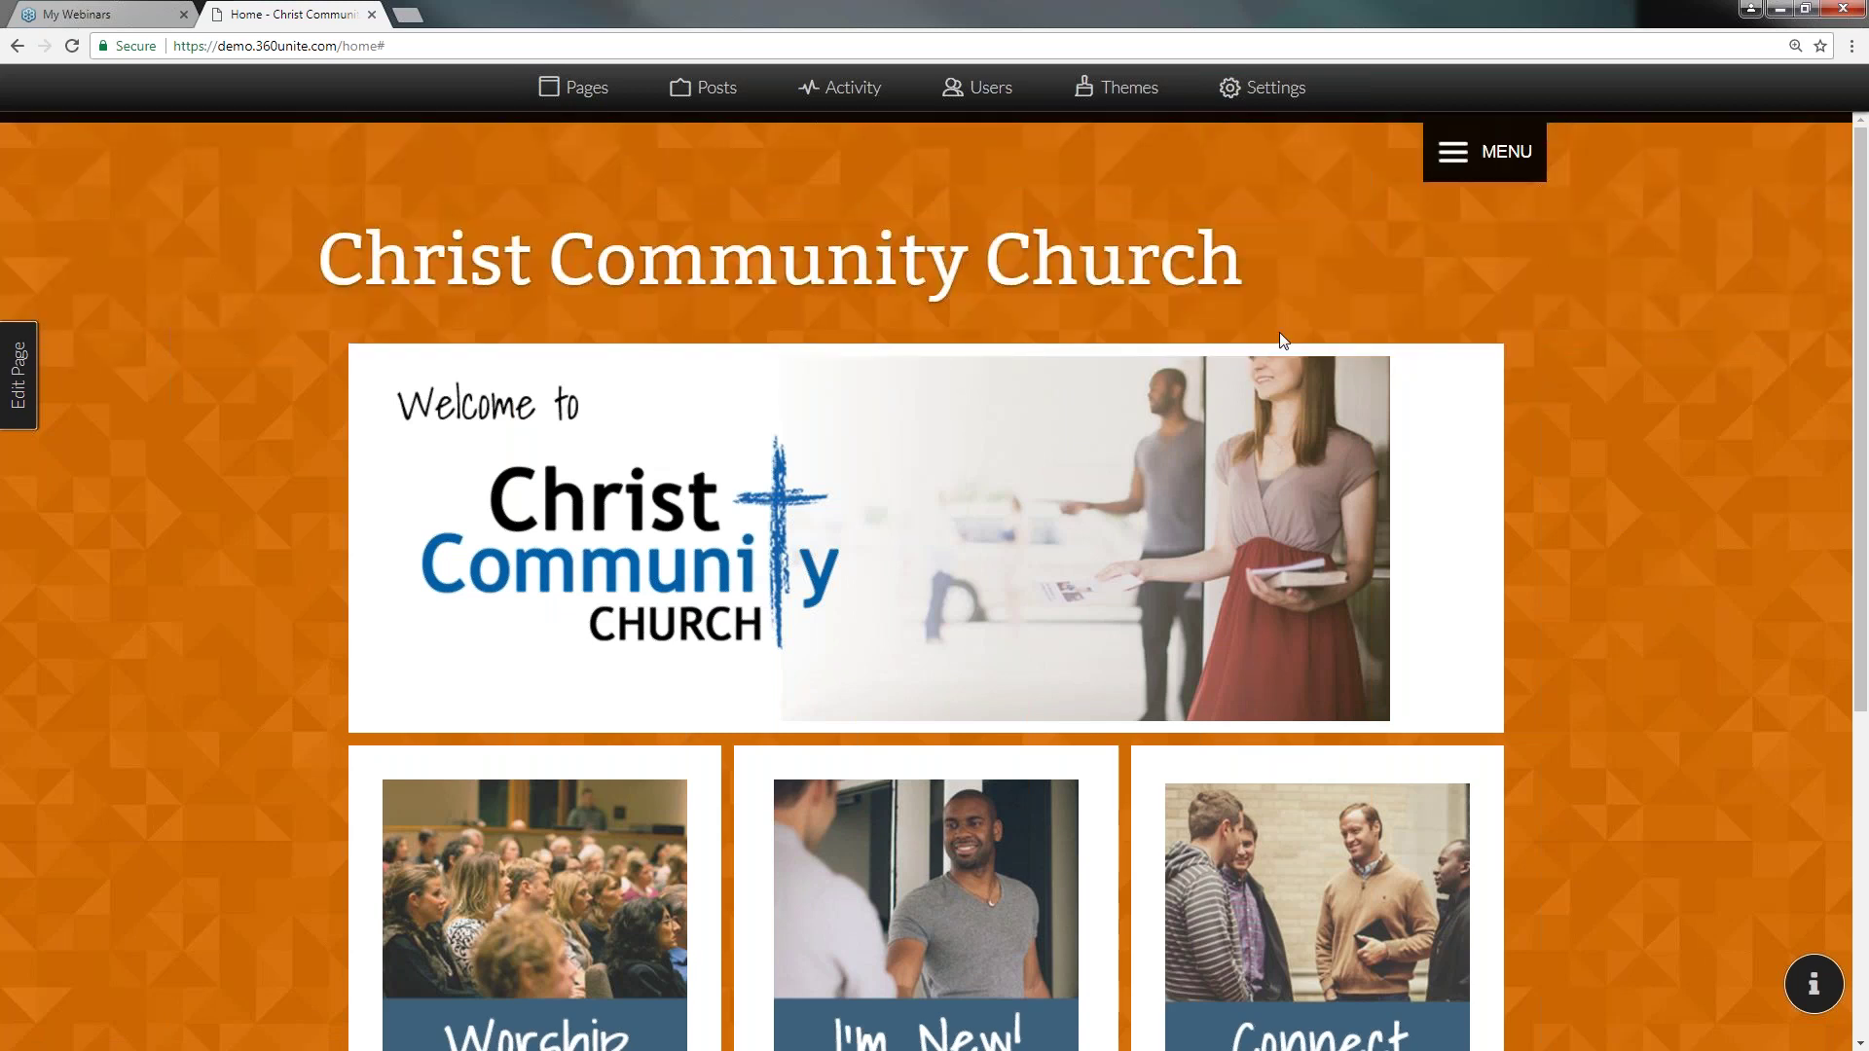
- Review the theme's Block Styles and Inline Styles lists in the theme settings
click(1126, 93)
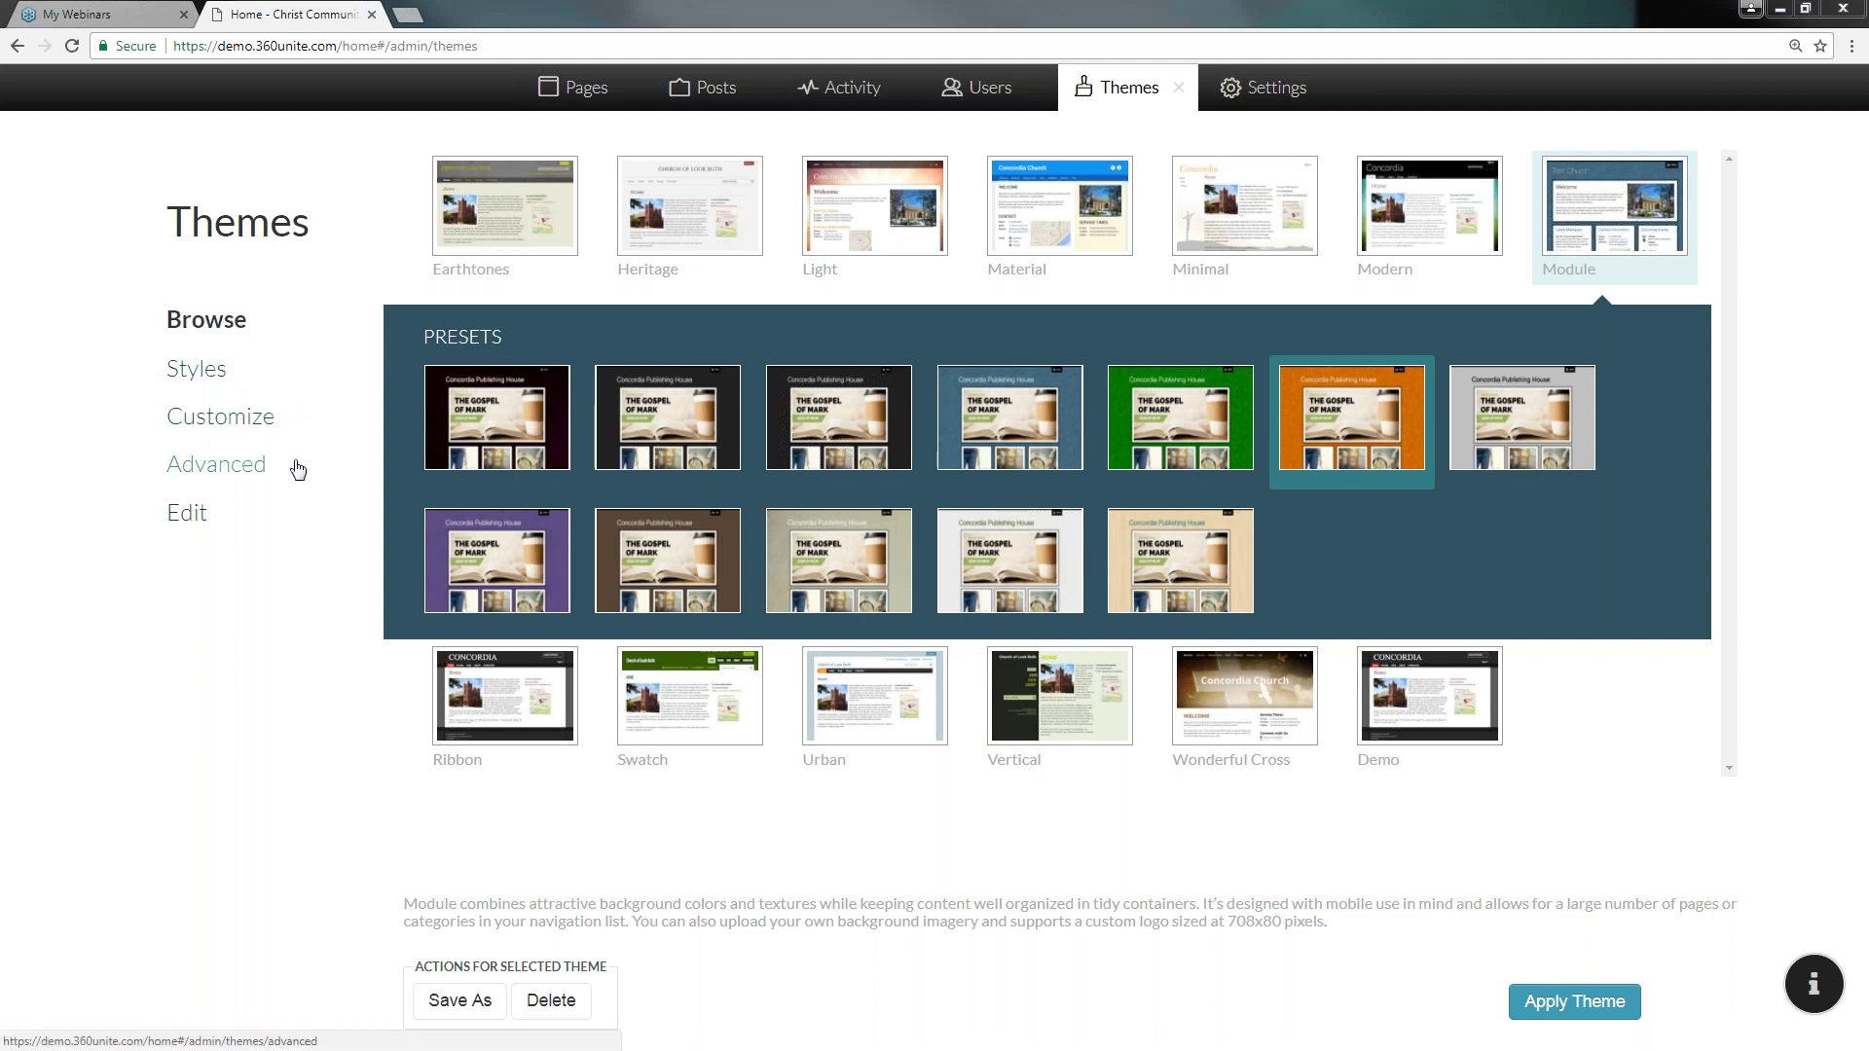
click(194, 370)
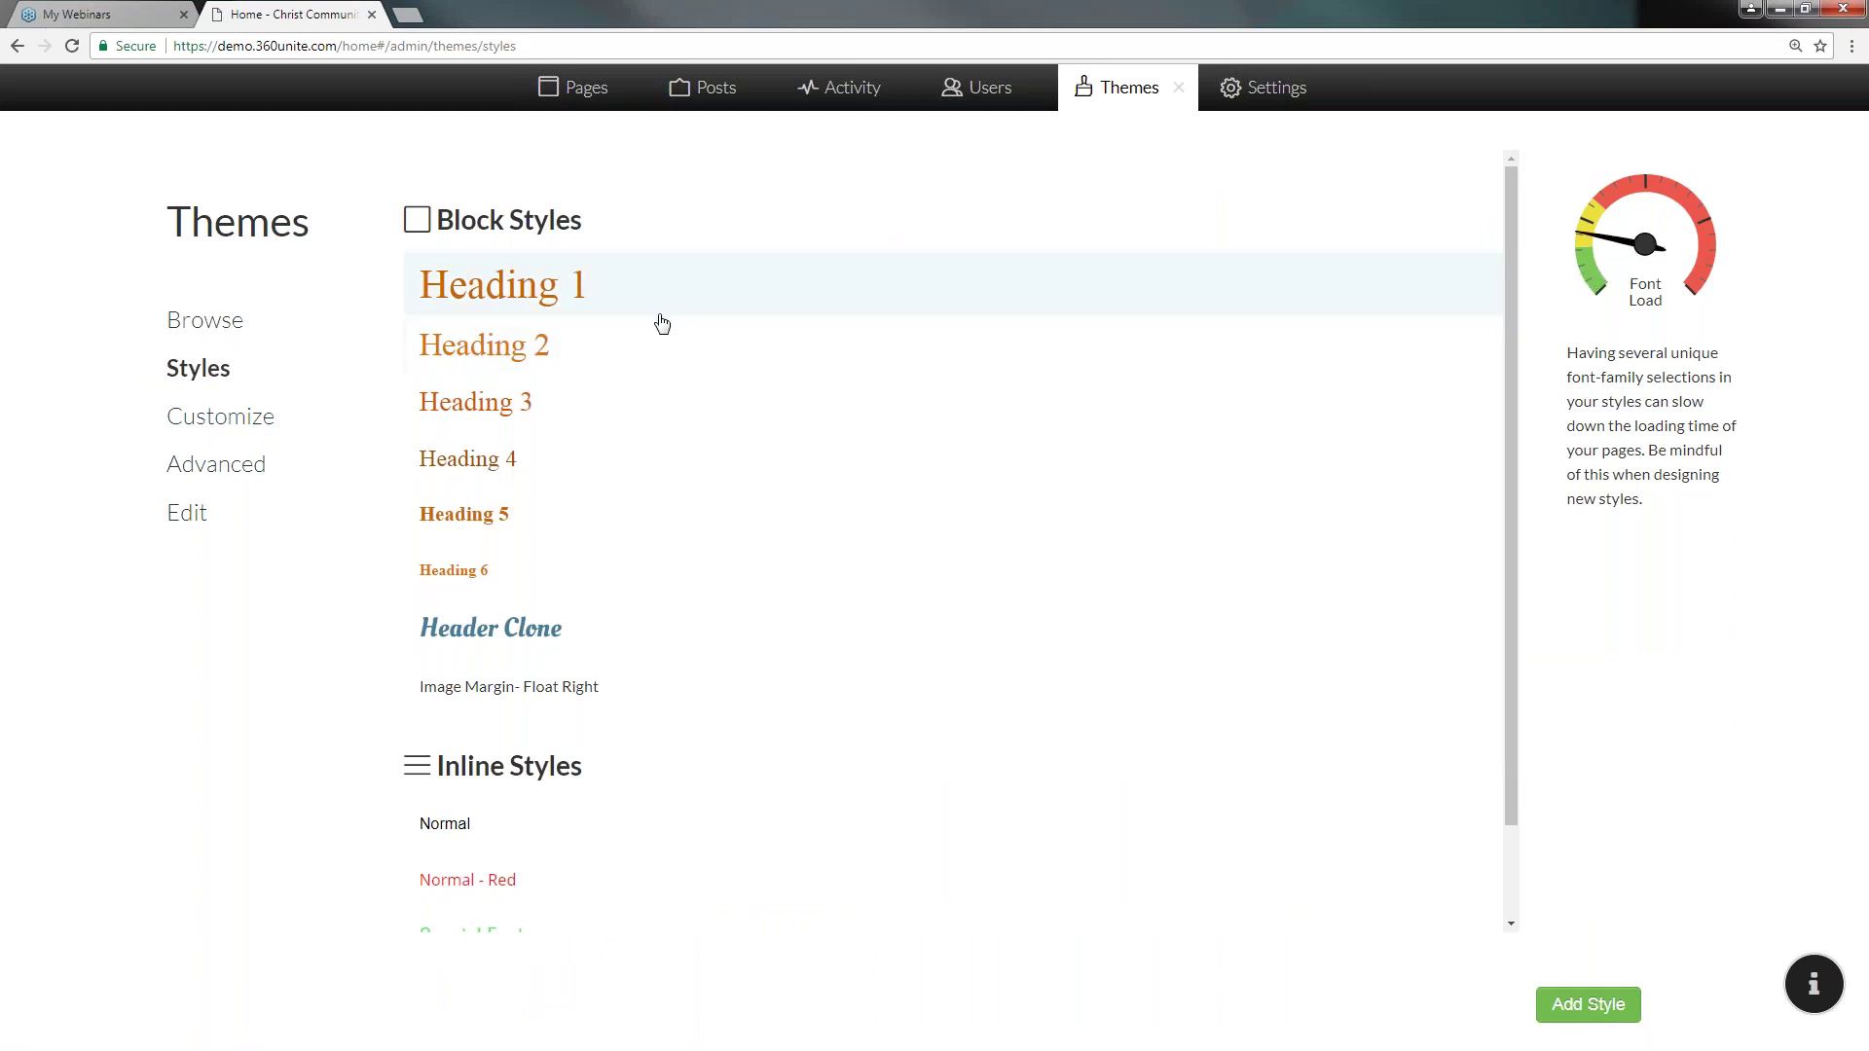
scroll(659, 321, down, 1)
scroll(655, 350, down, 1)
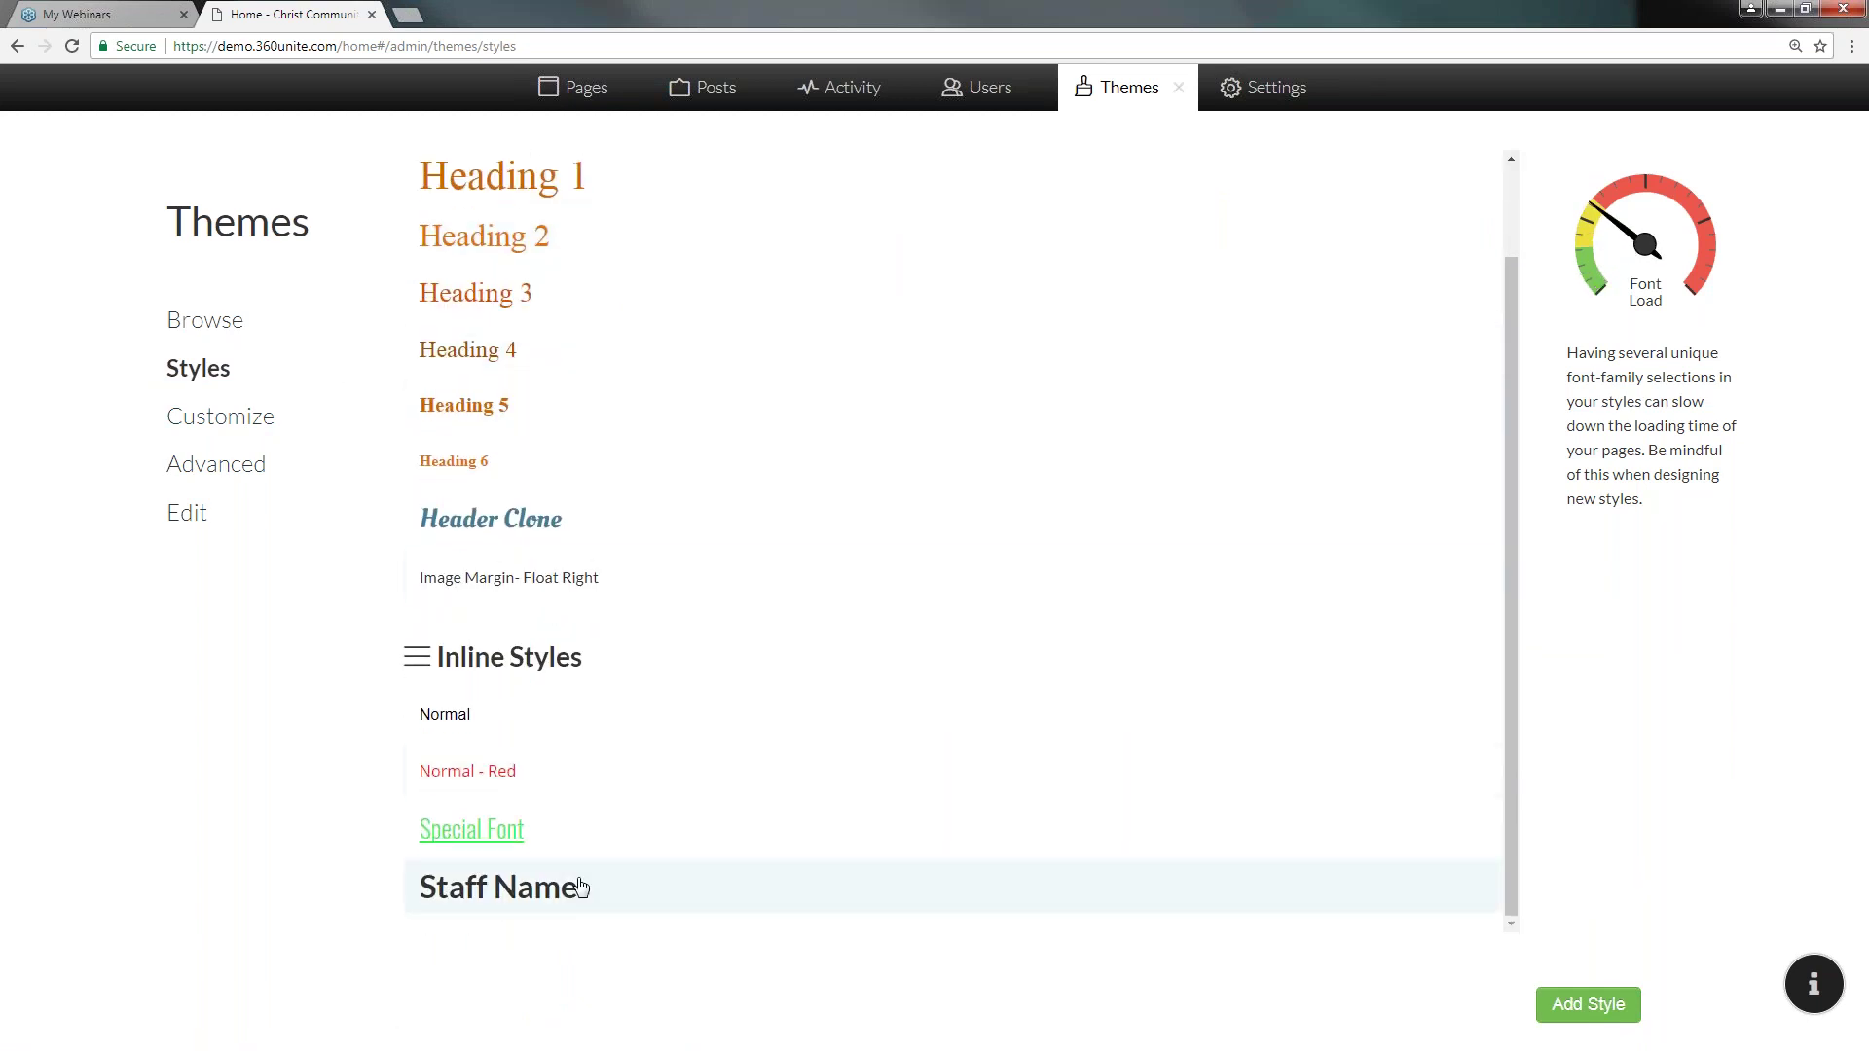
scroll(954, 541, up, 2)
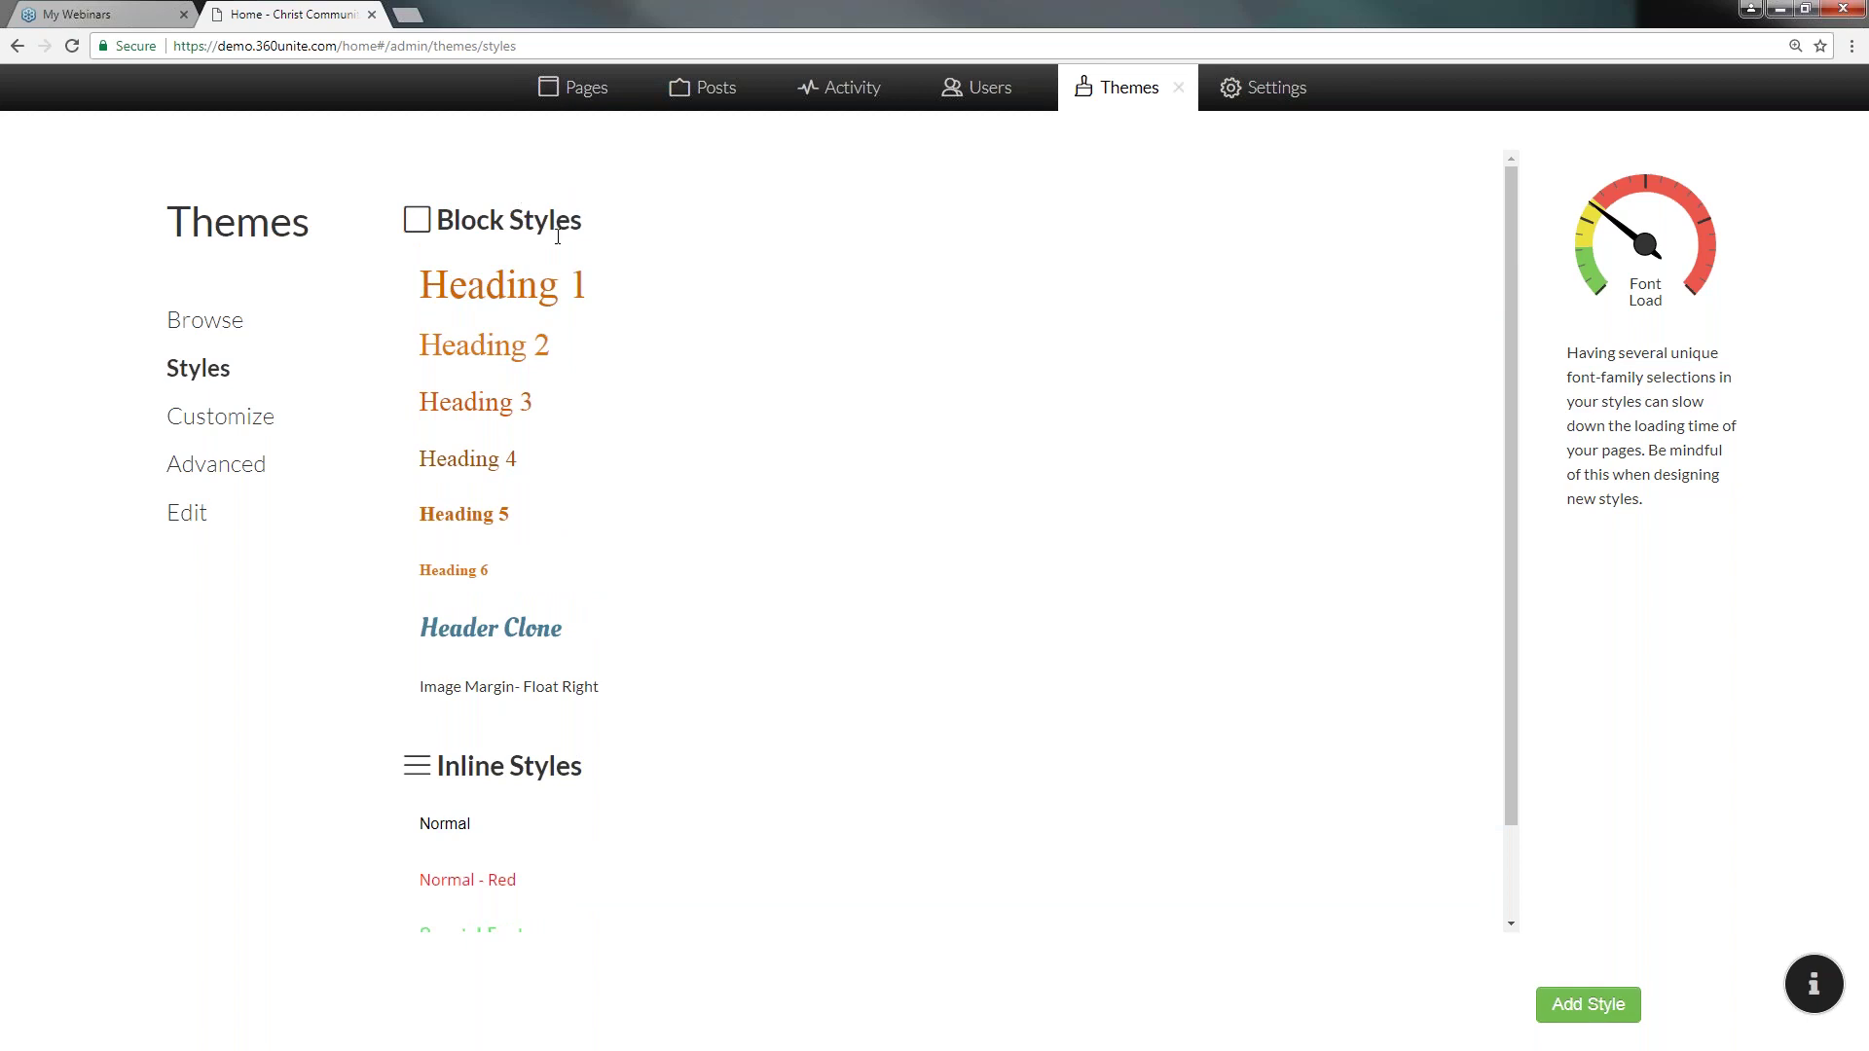
scroll(804, 447, down, 2)
scroll(785, 714, down, 1)
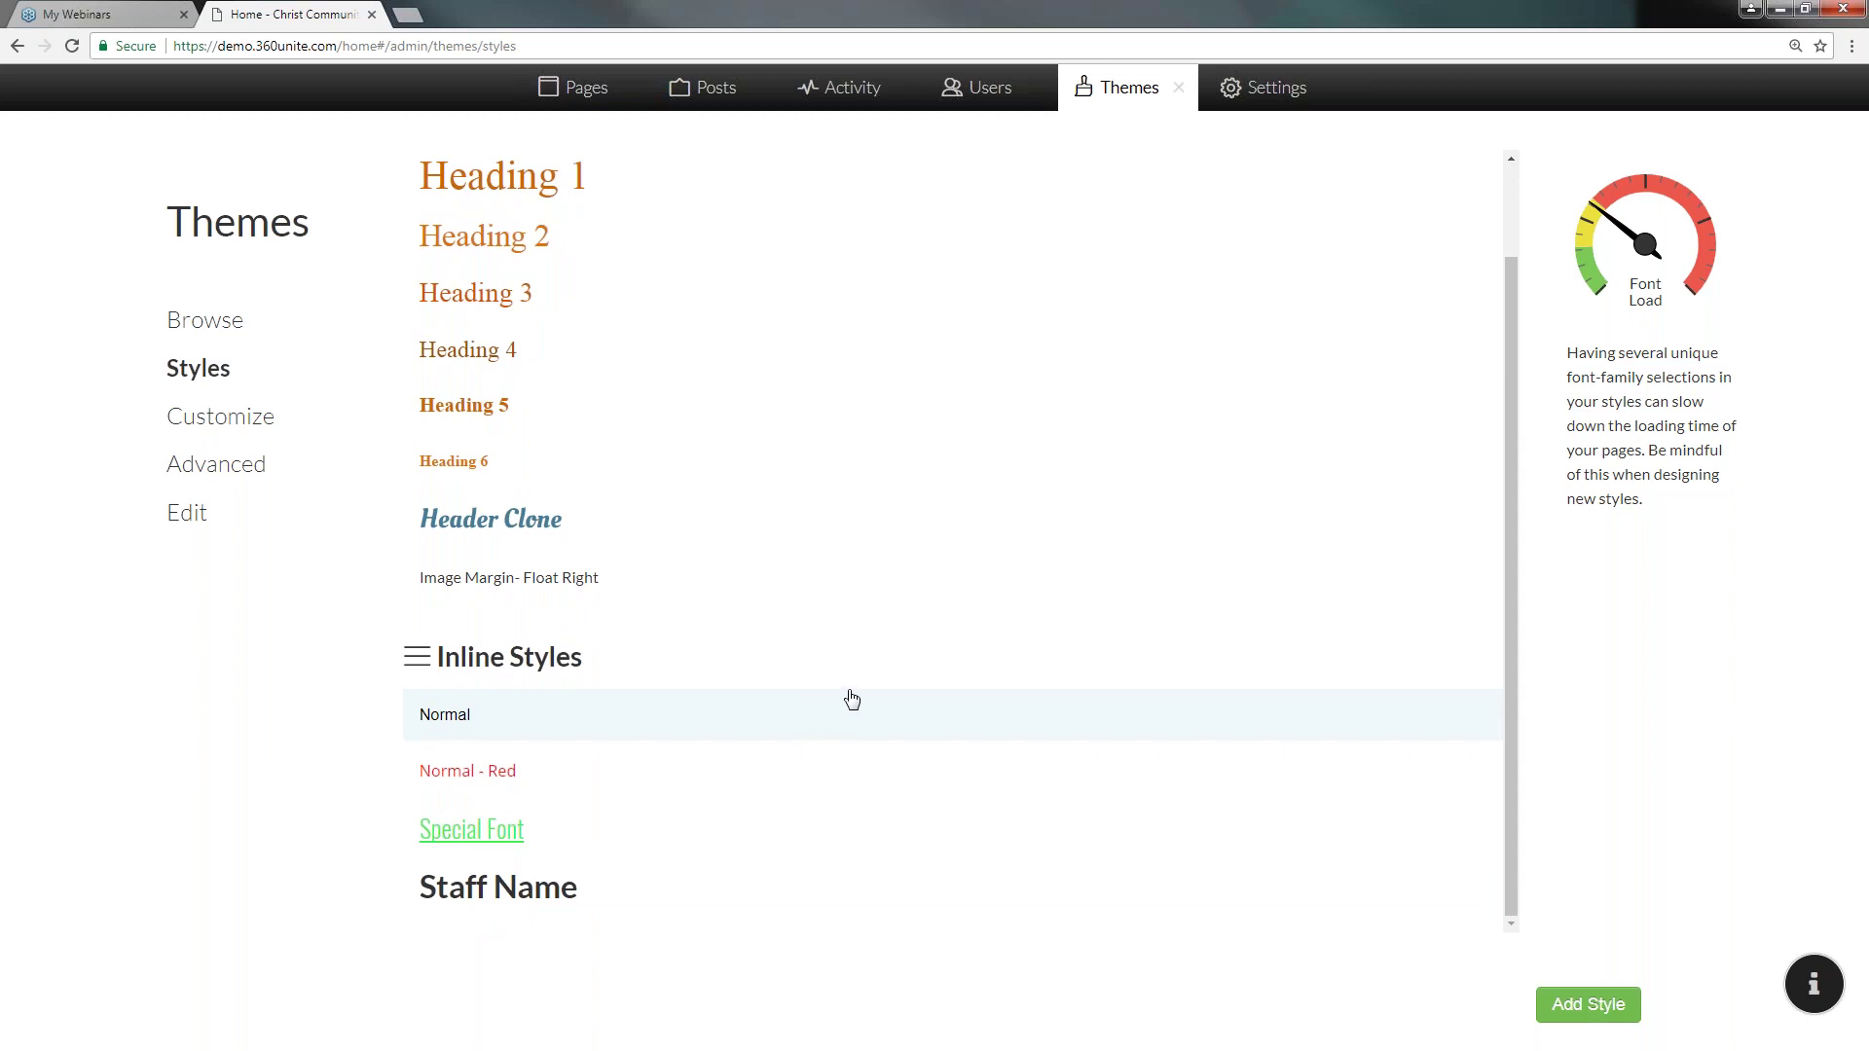
- Compare the heading entries among the block styles with the inline styles, down to Staff Name
scroll(876, 710, up, 2)
scroll(910, 721, up, 1)
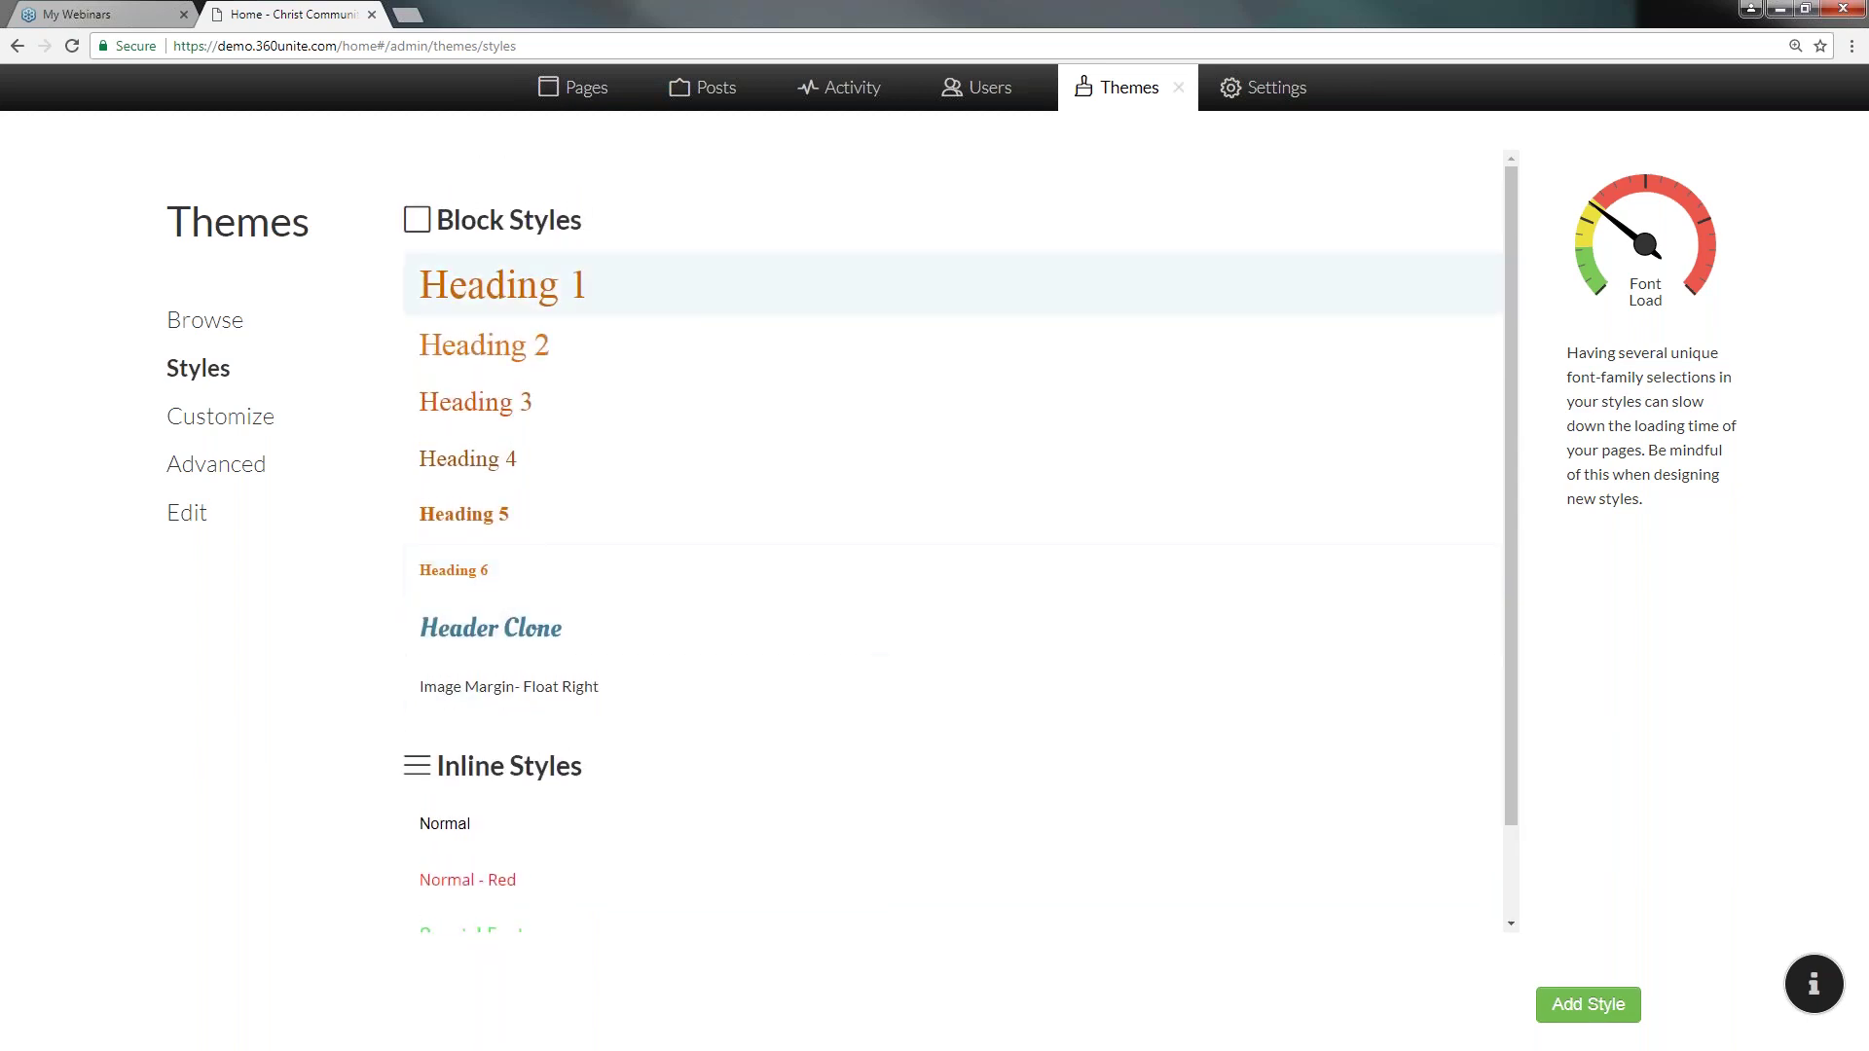
scroll(739, 678, down, 1)
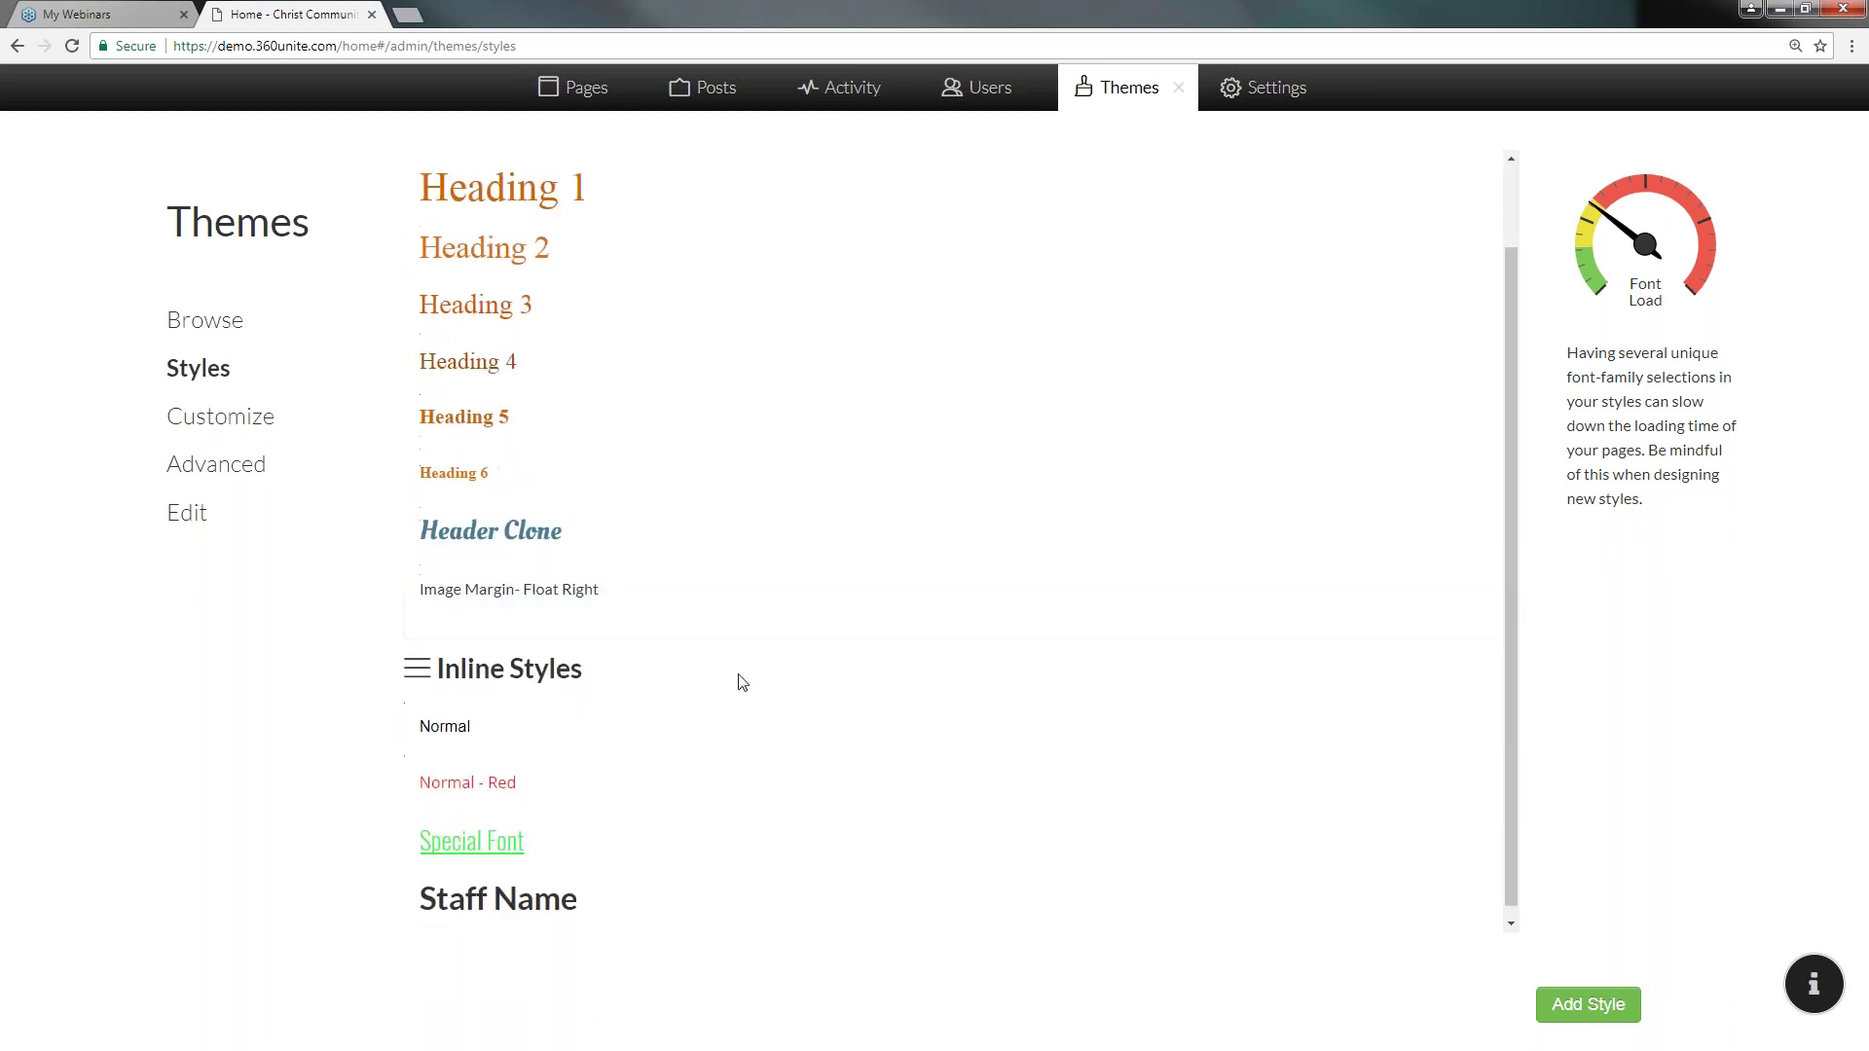
scroll(756, 869, up, 1)
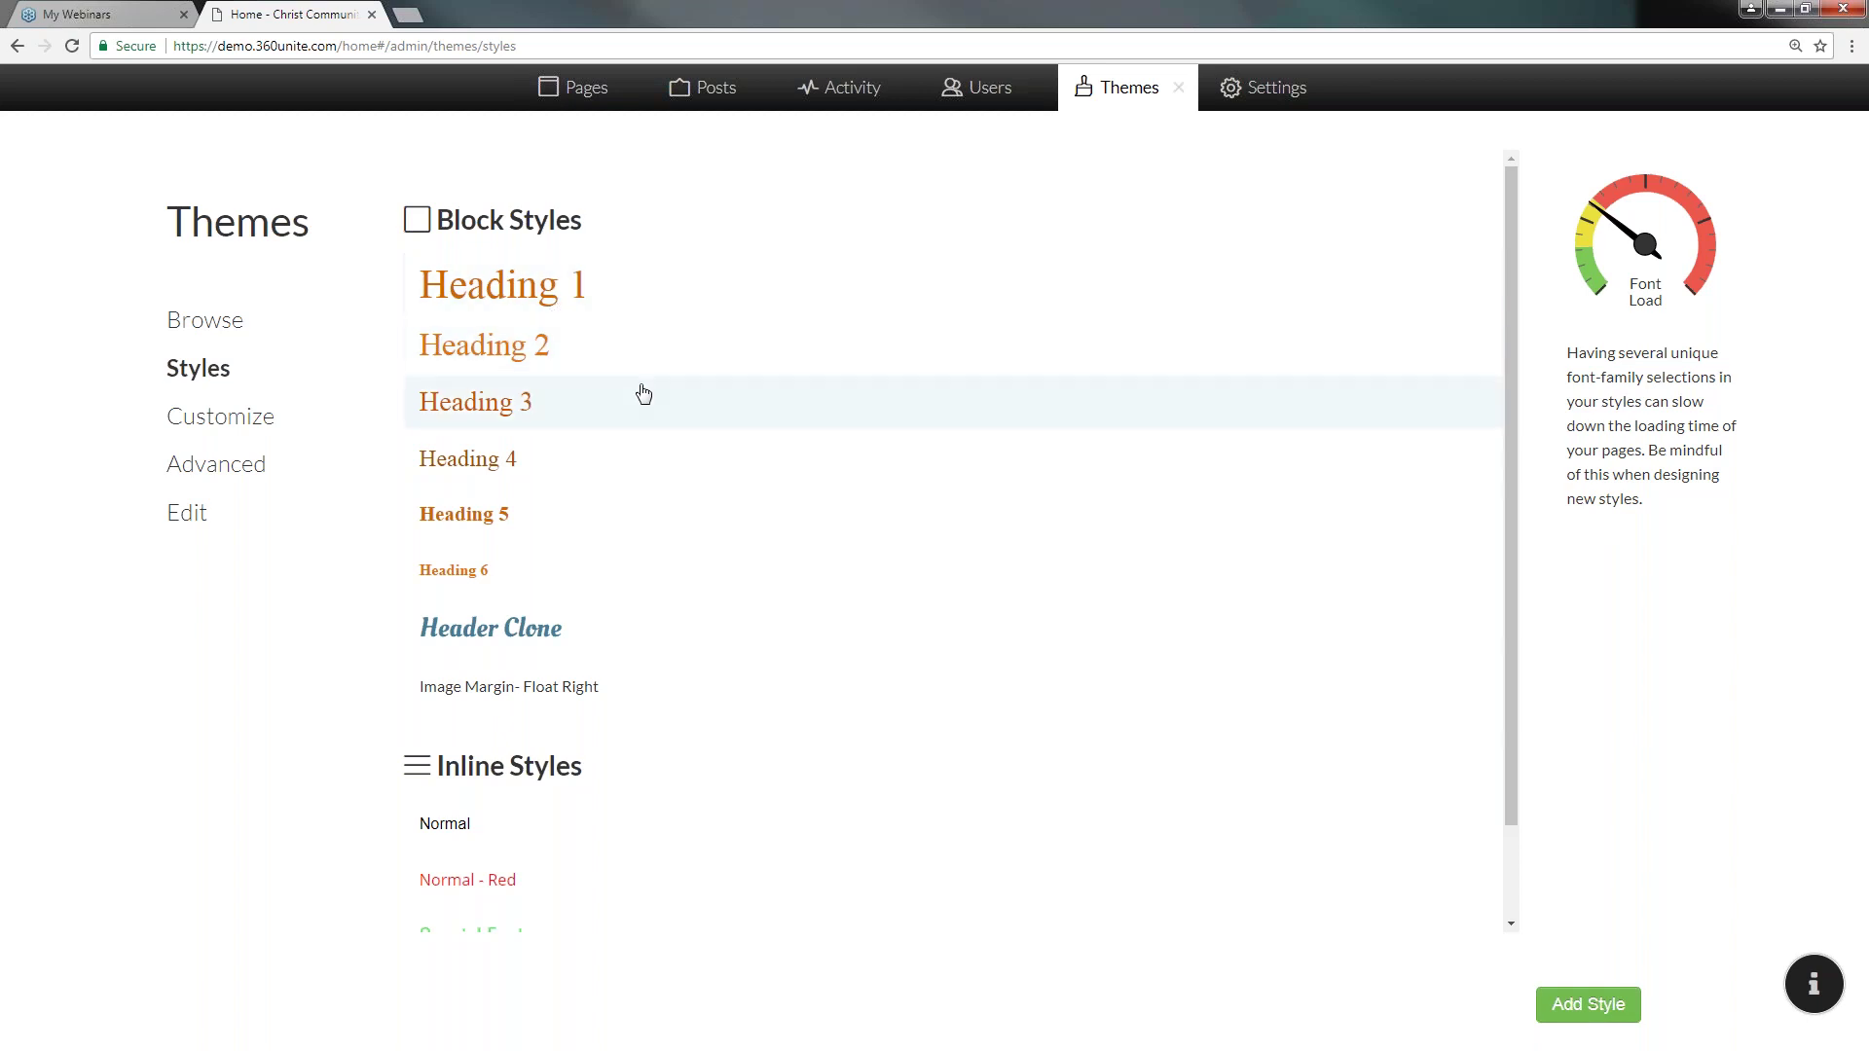
scroll(642, 399, down, 1)
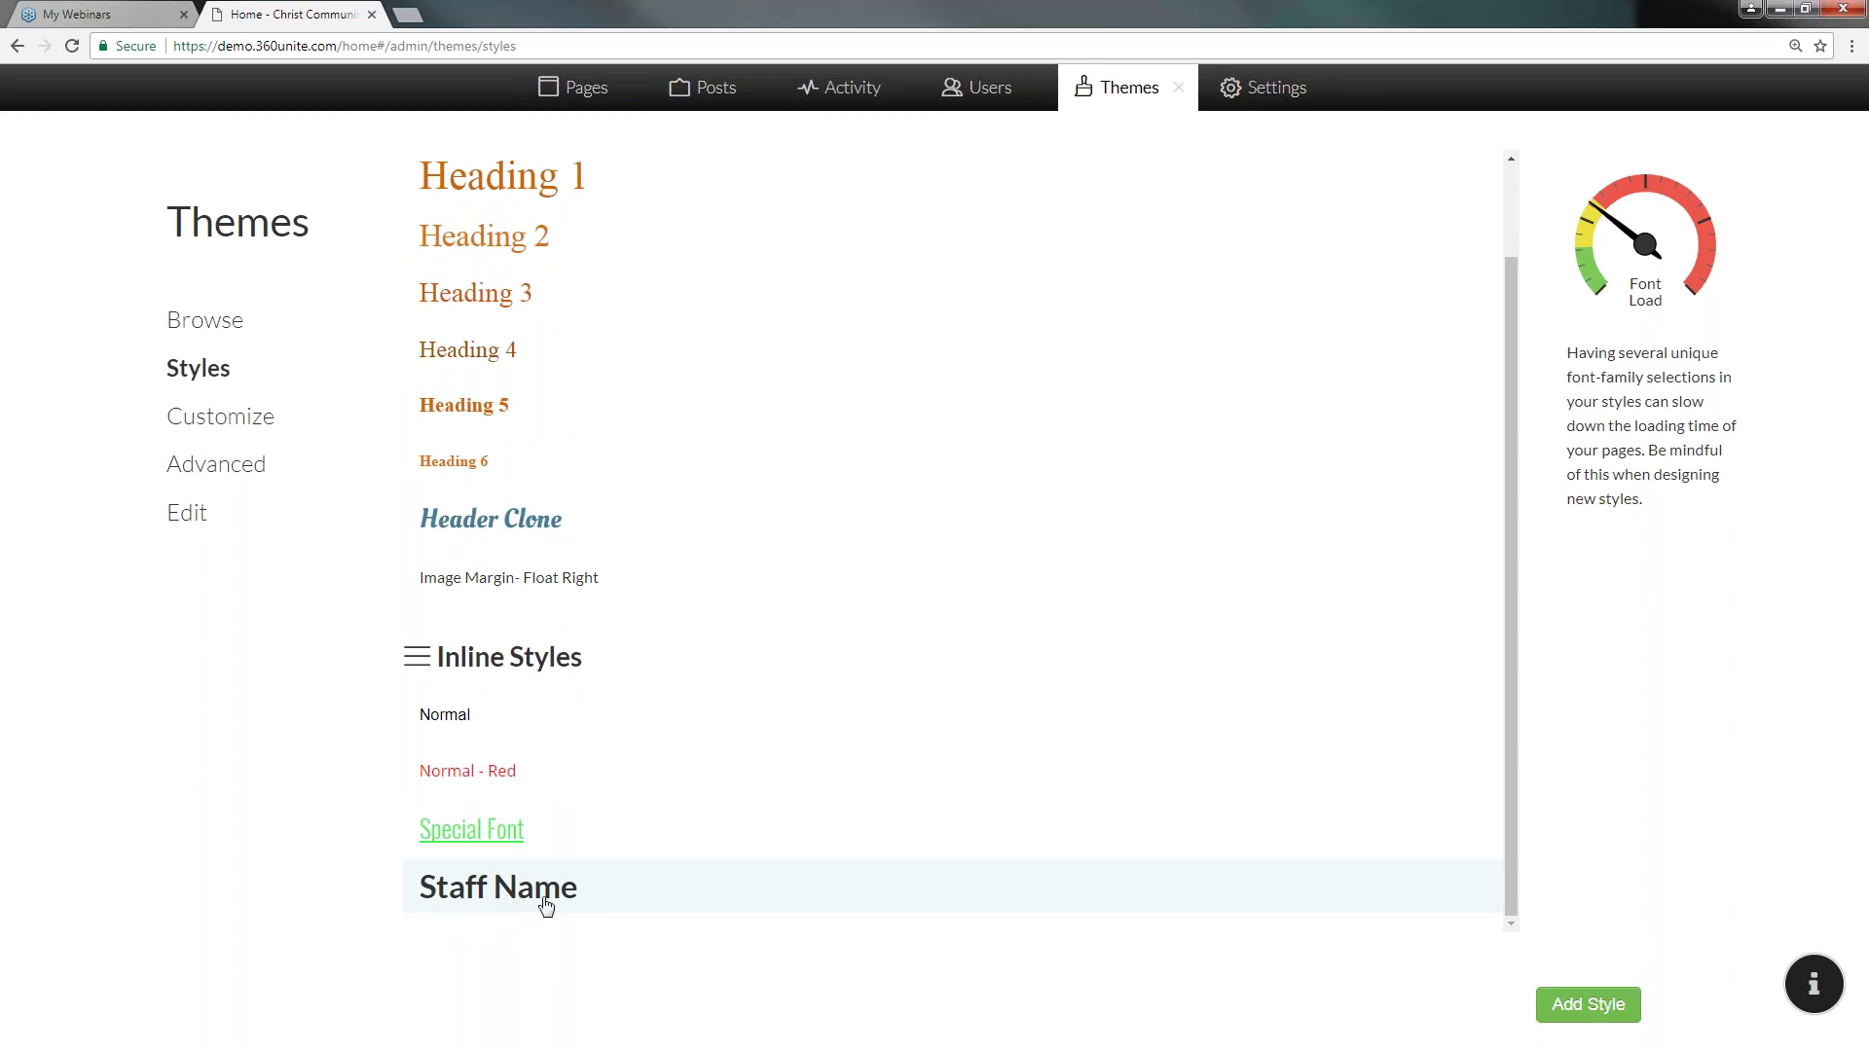
scroll(710, 886, up, 1)
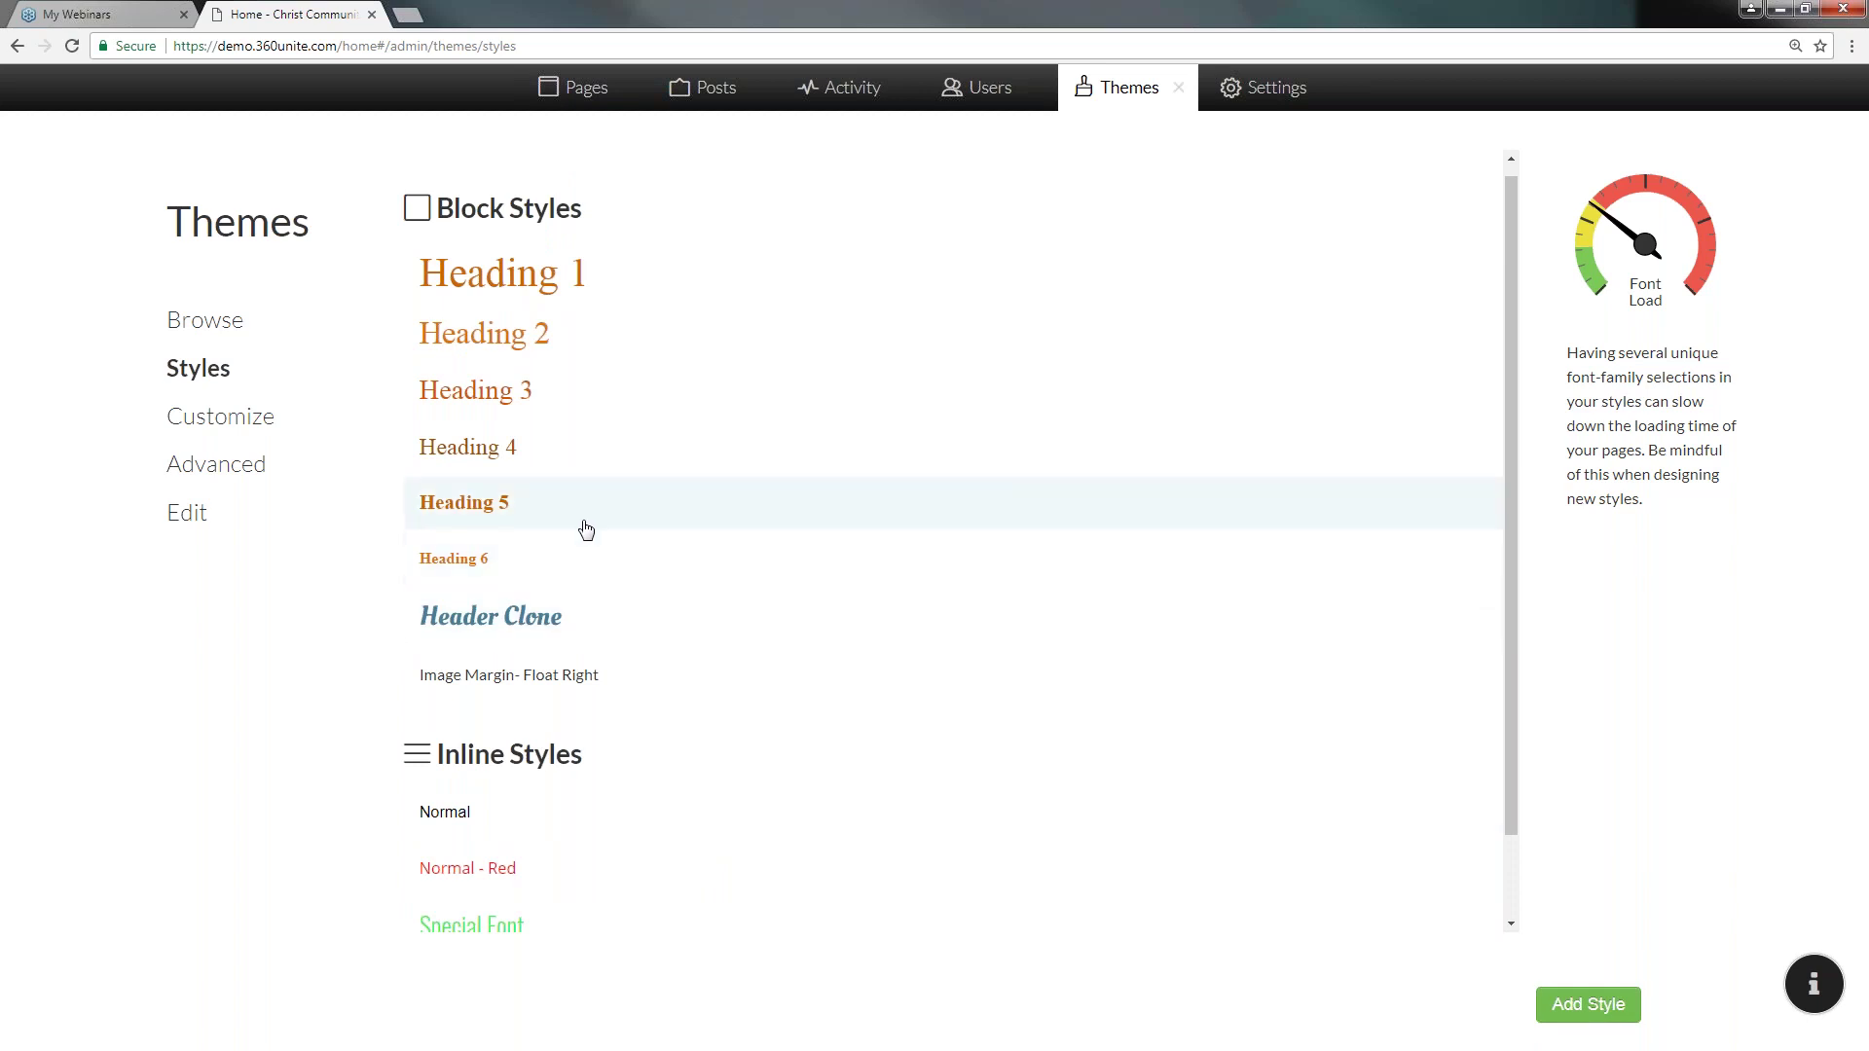
- Open the Heading 5 block style and change its font family to Istok Web
click(482, 508)
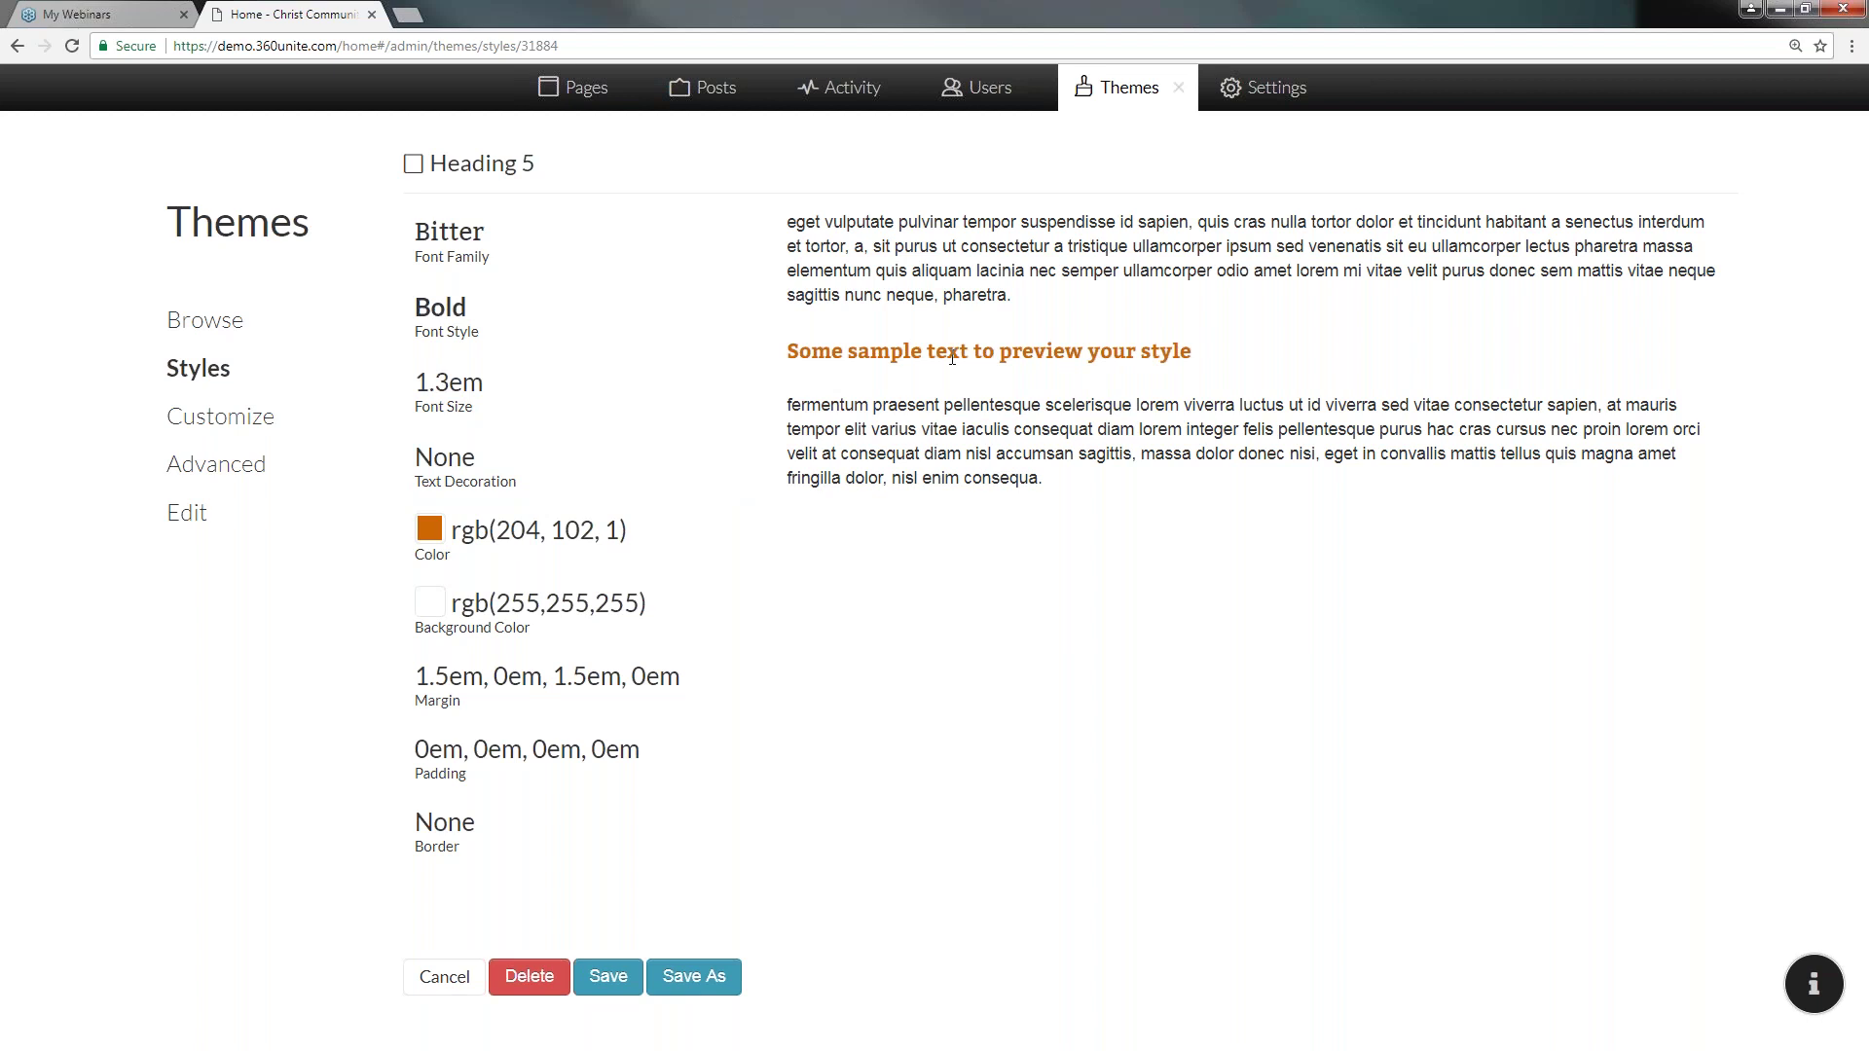
click(521, 261)
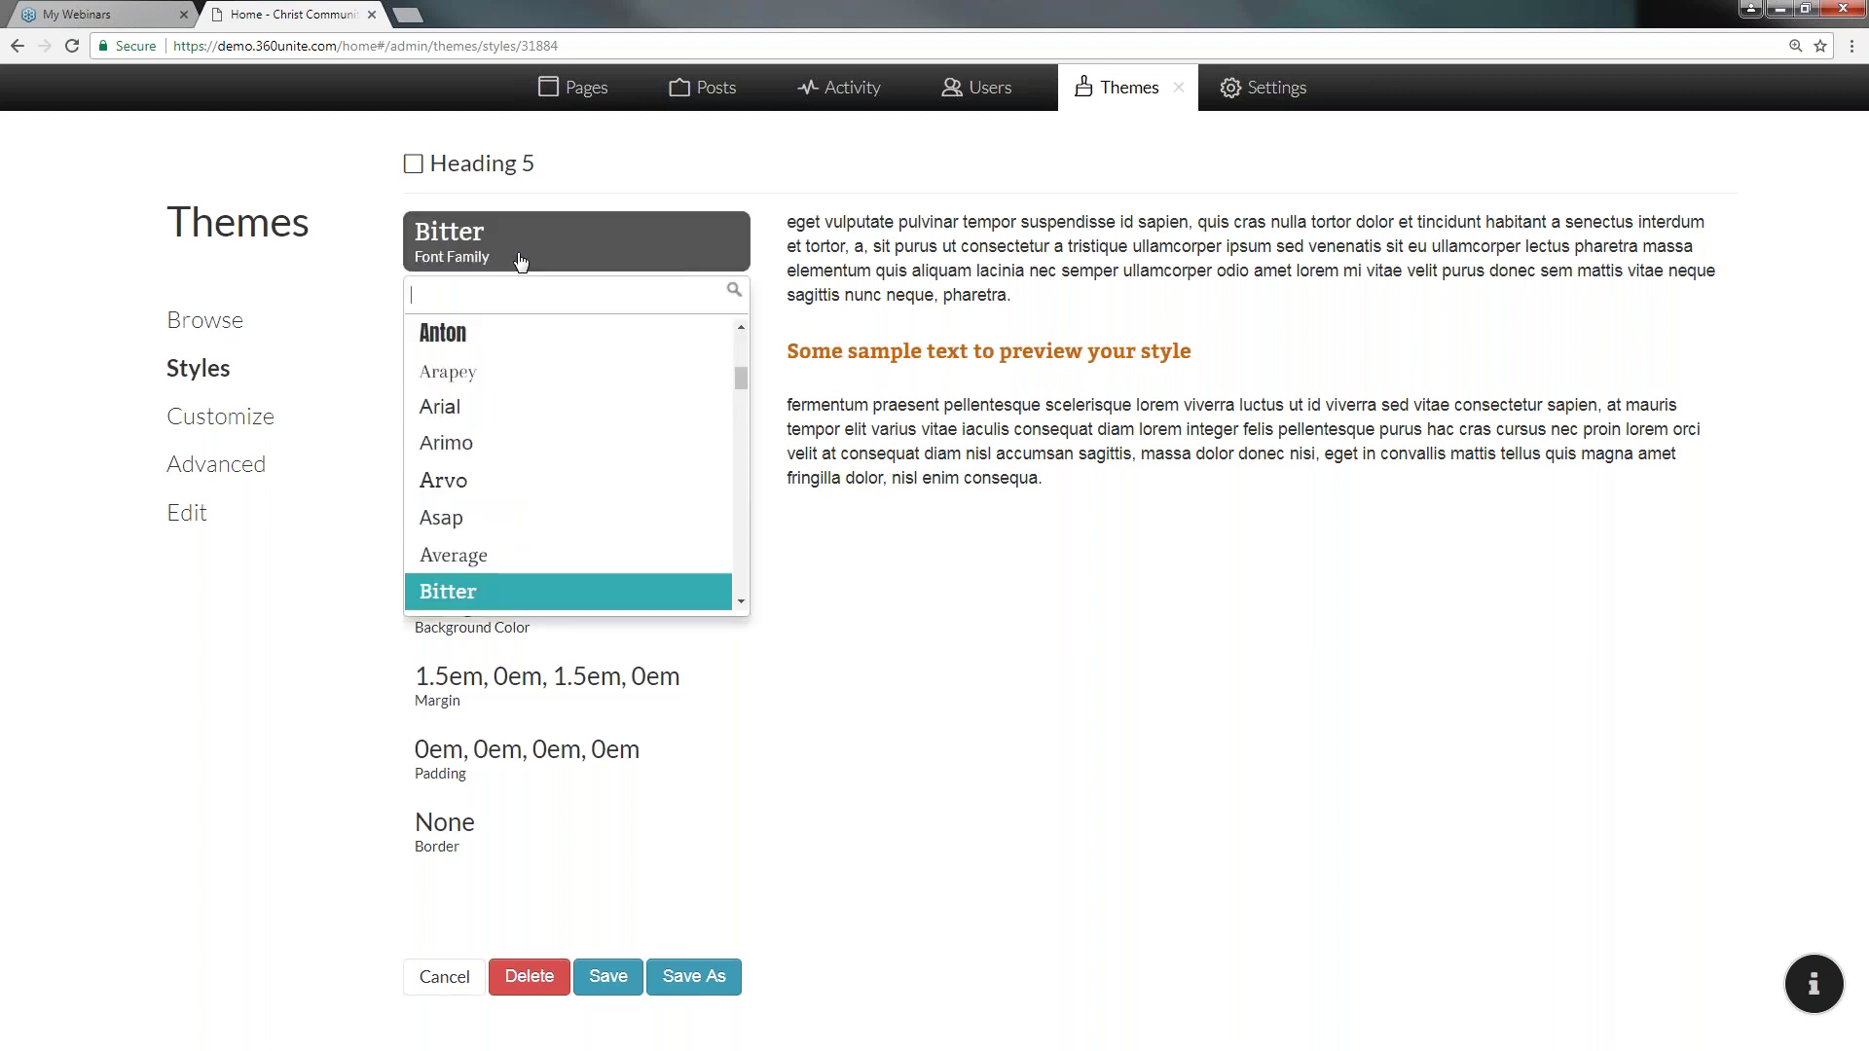
scroll(567, 370, down, 6)
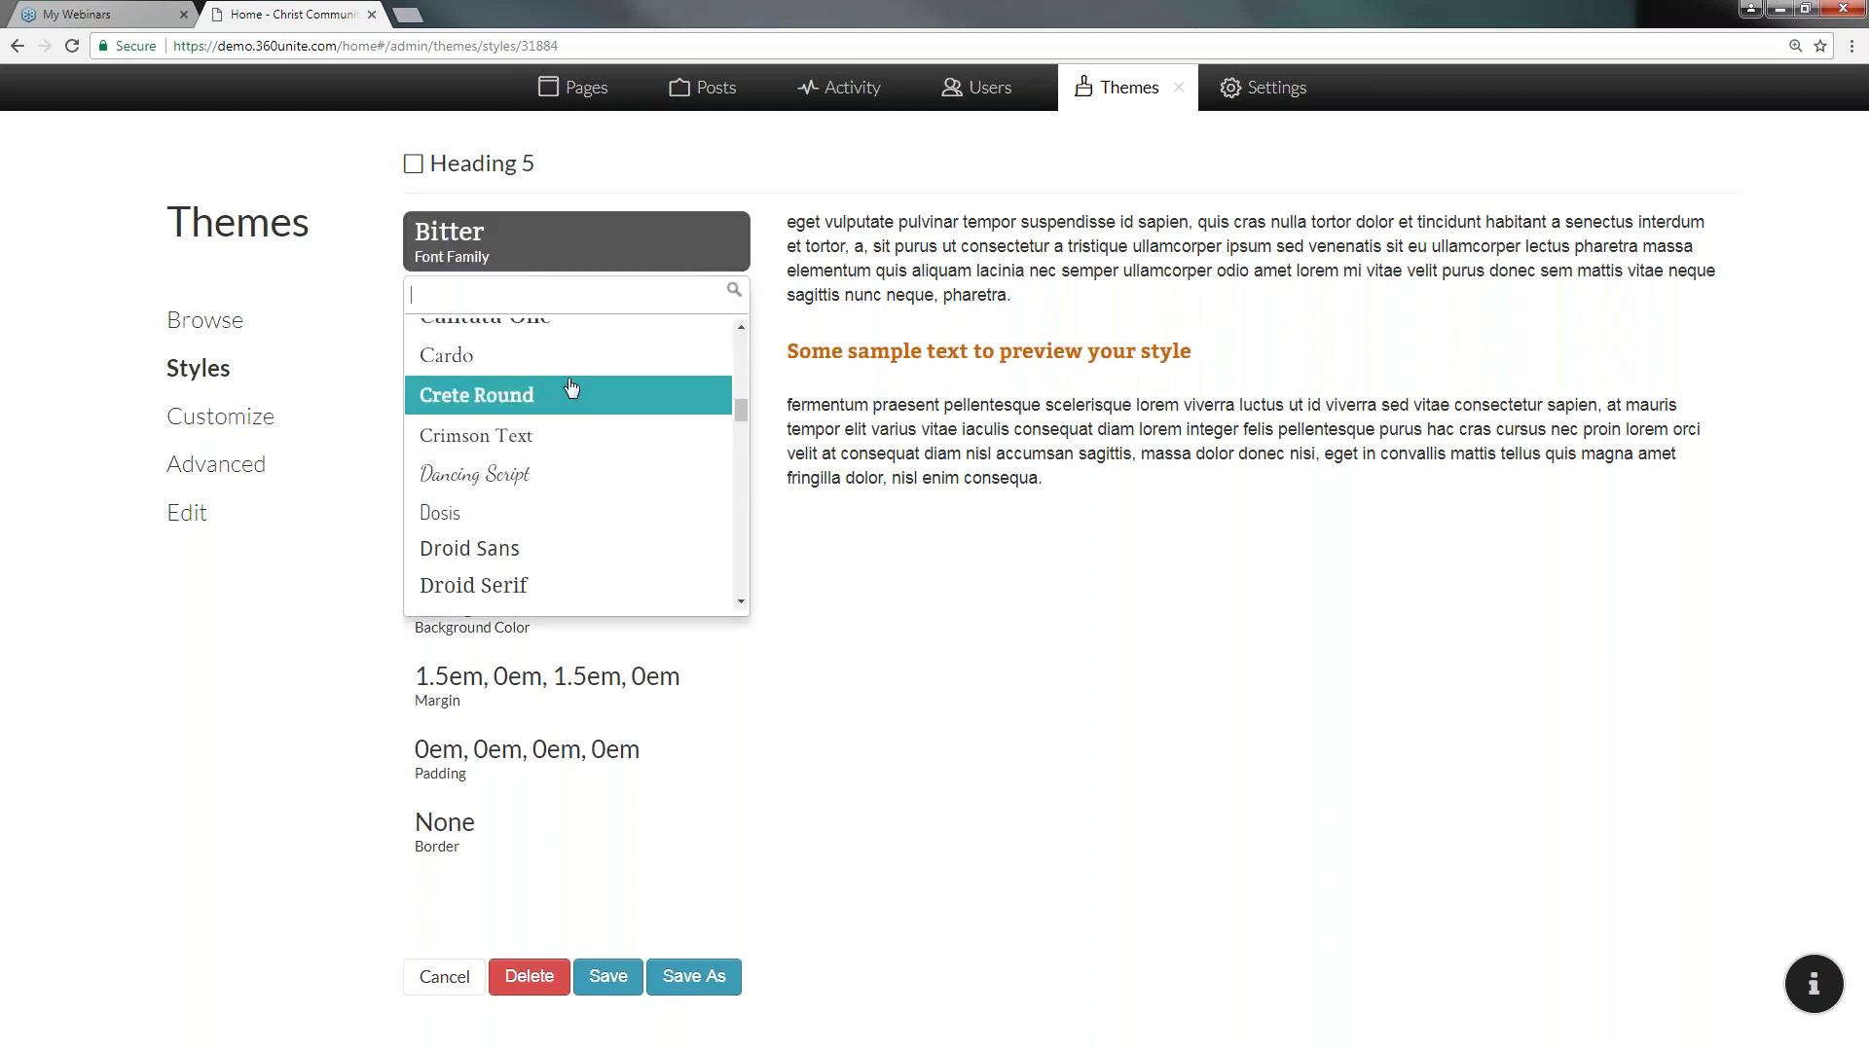
scroll(569, 393, down, 2)
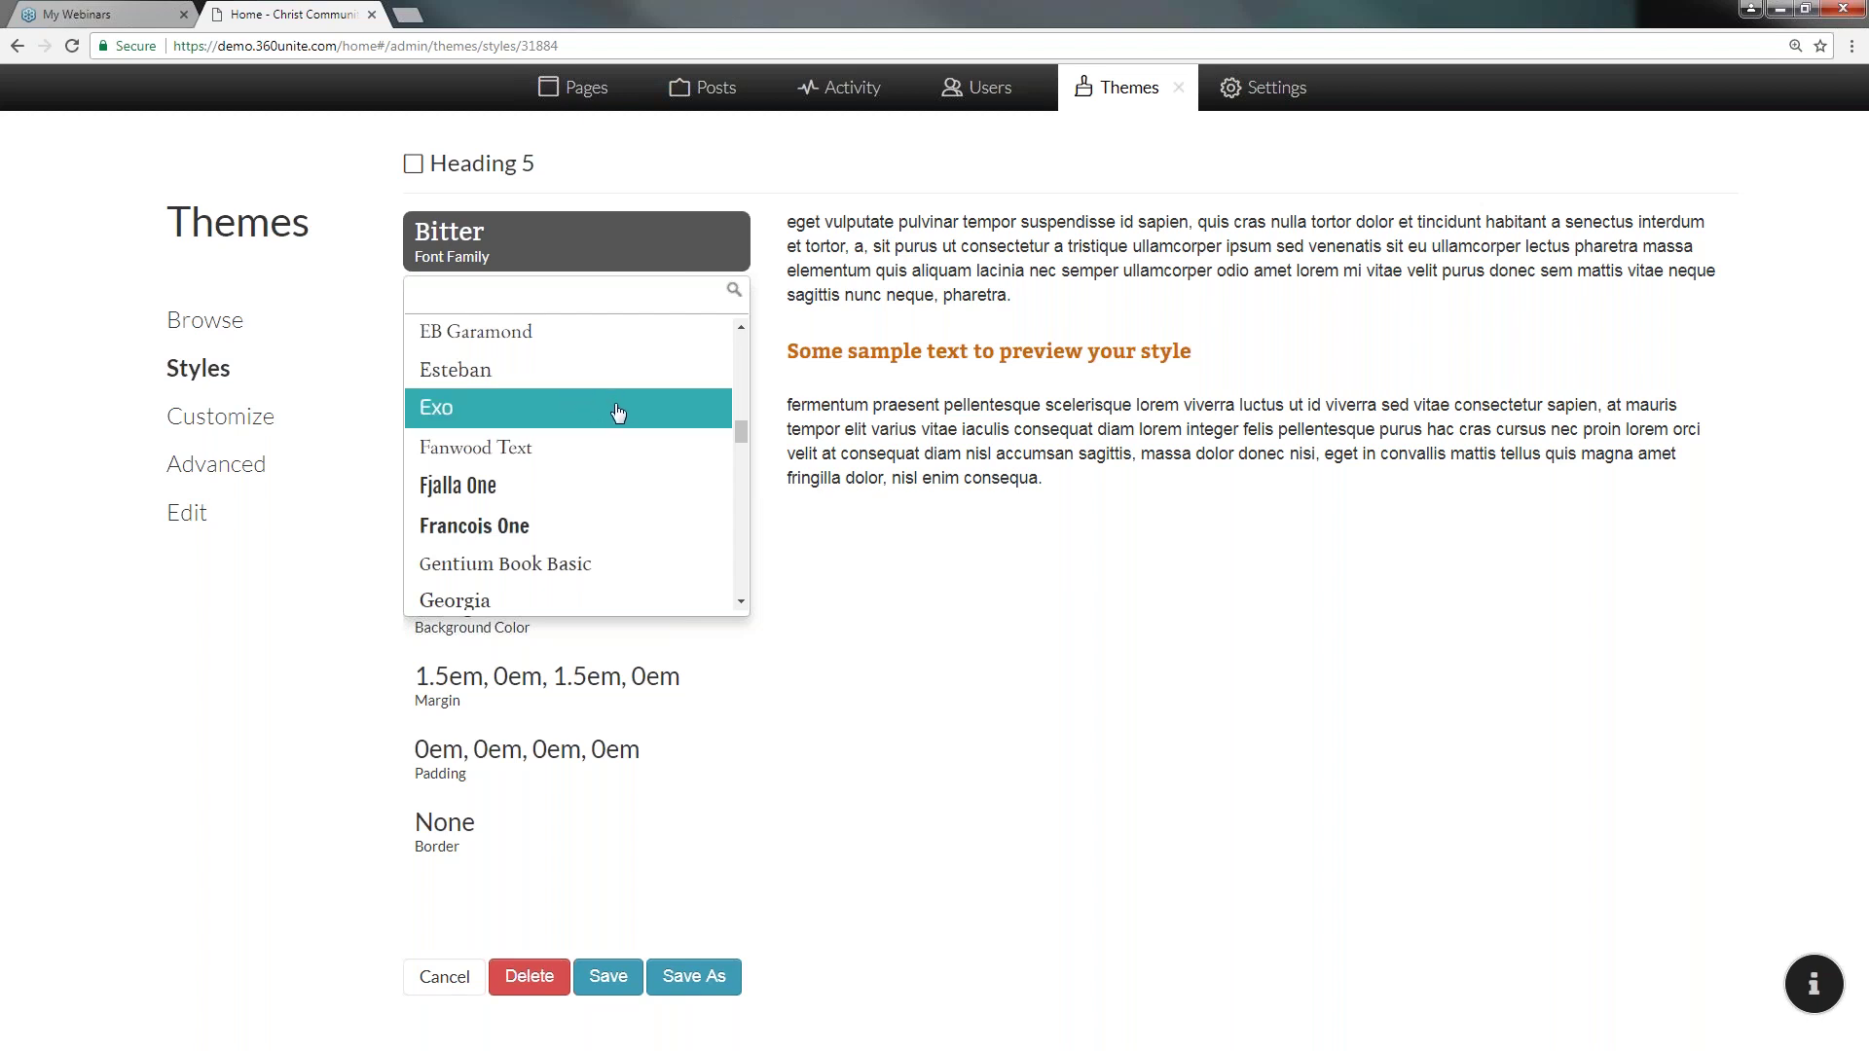
scroll(647, 426, down, 2)
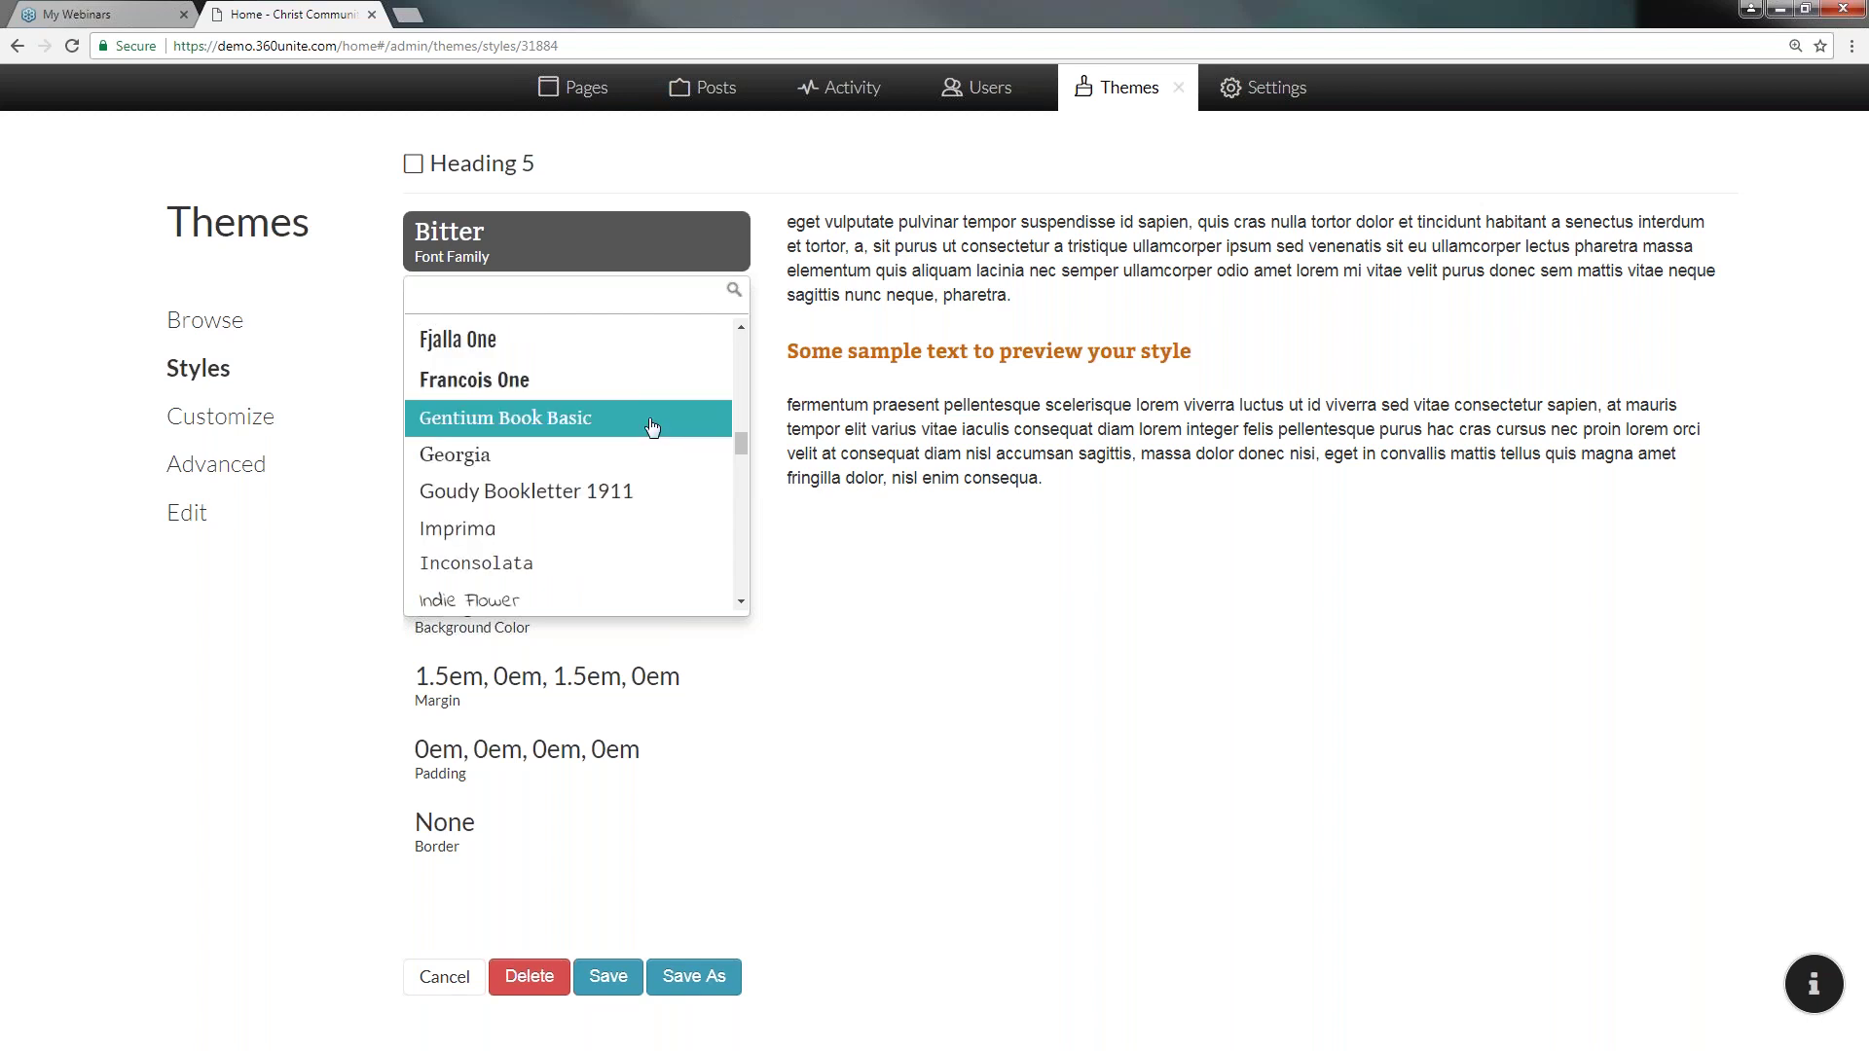
scroll(654, 433, down, 2)
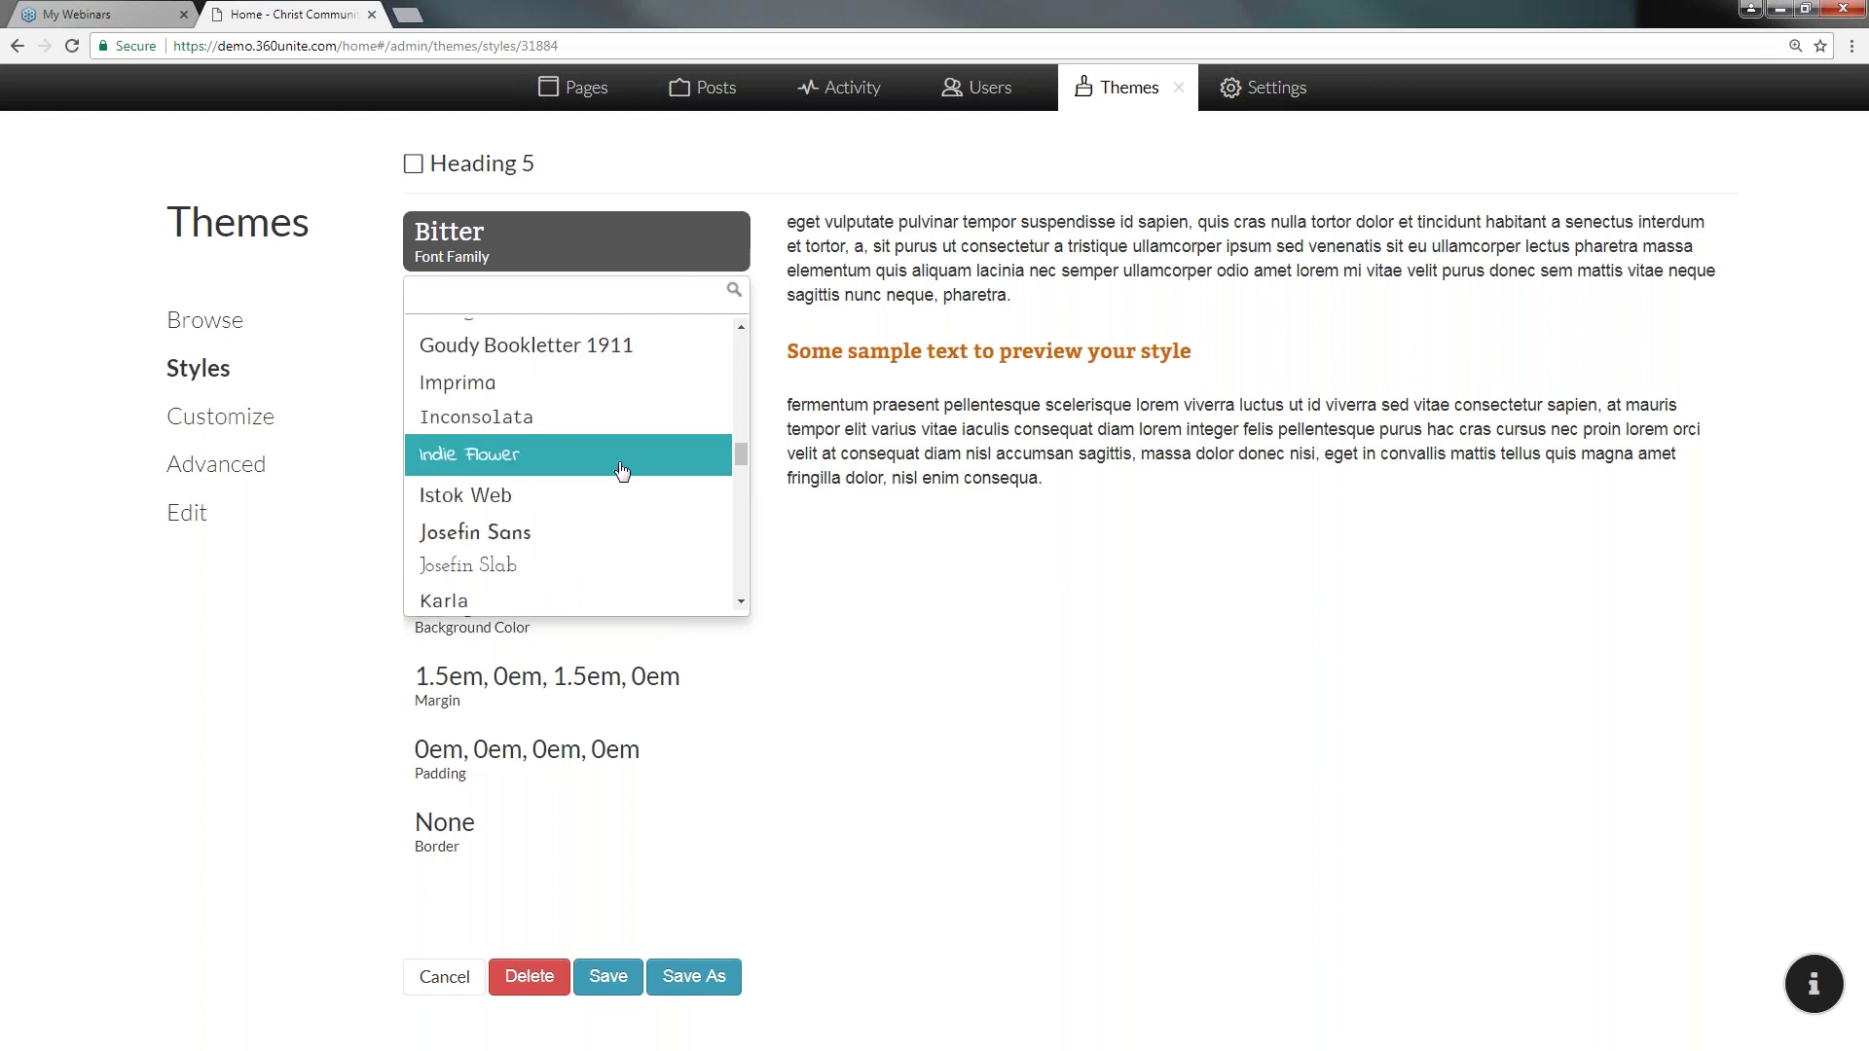
scroll(624, 467, down, 2)
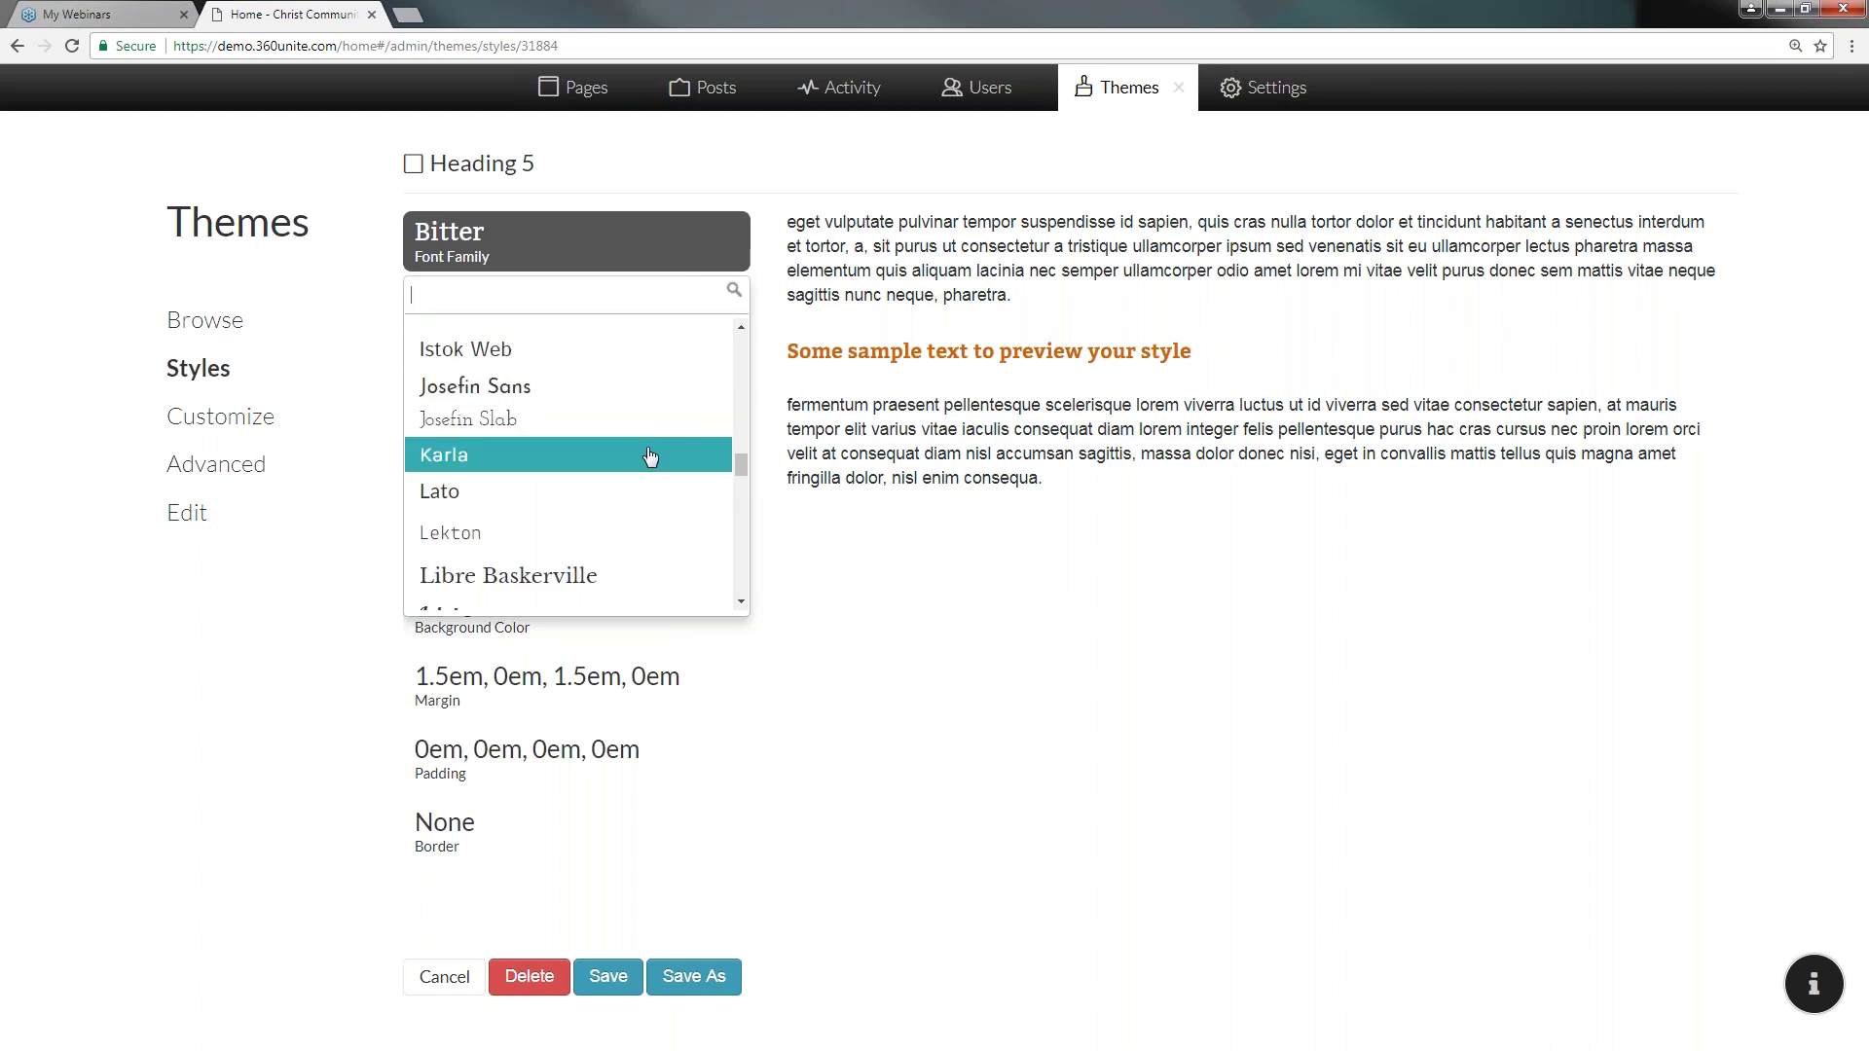
scroll(650, 457, up, 2)
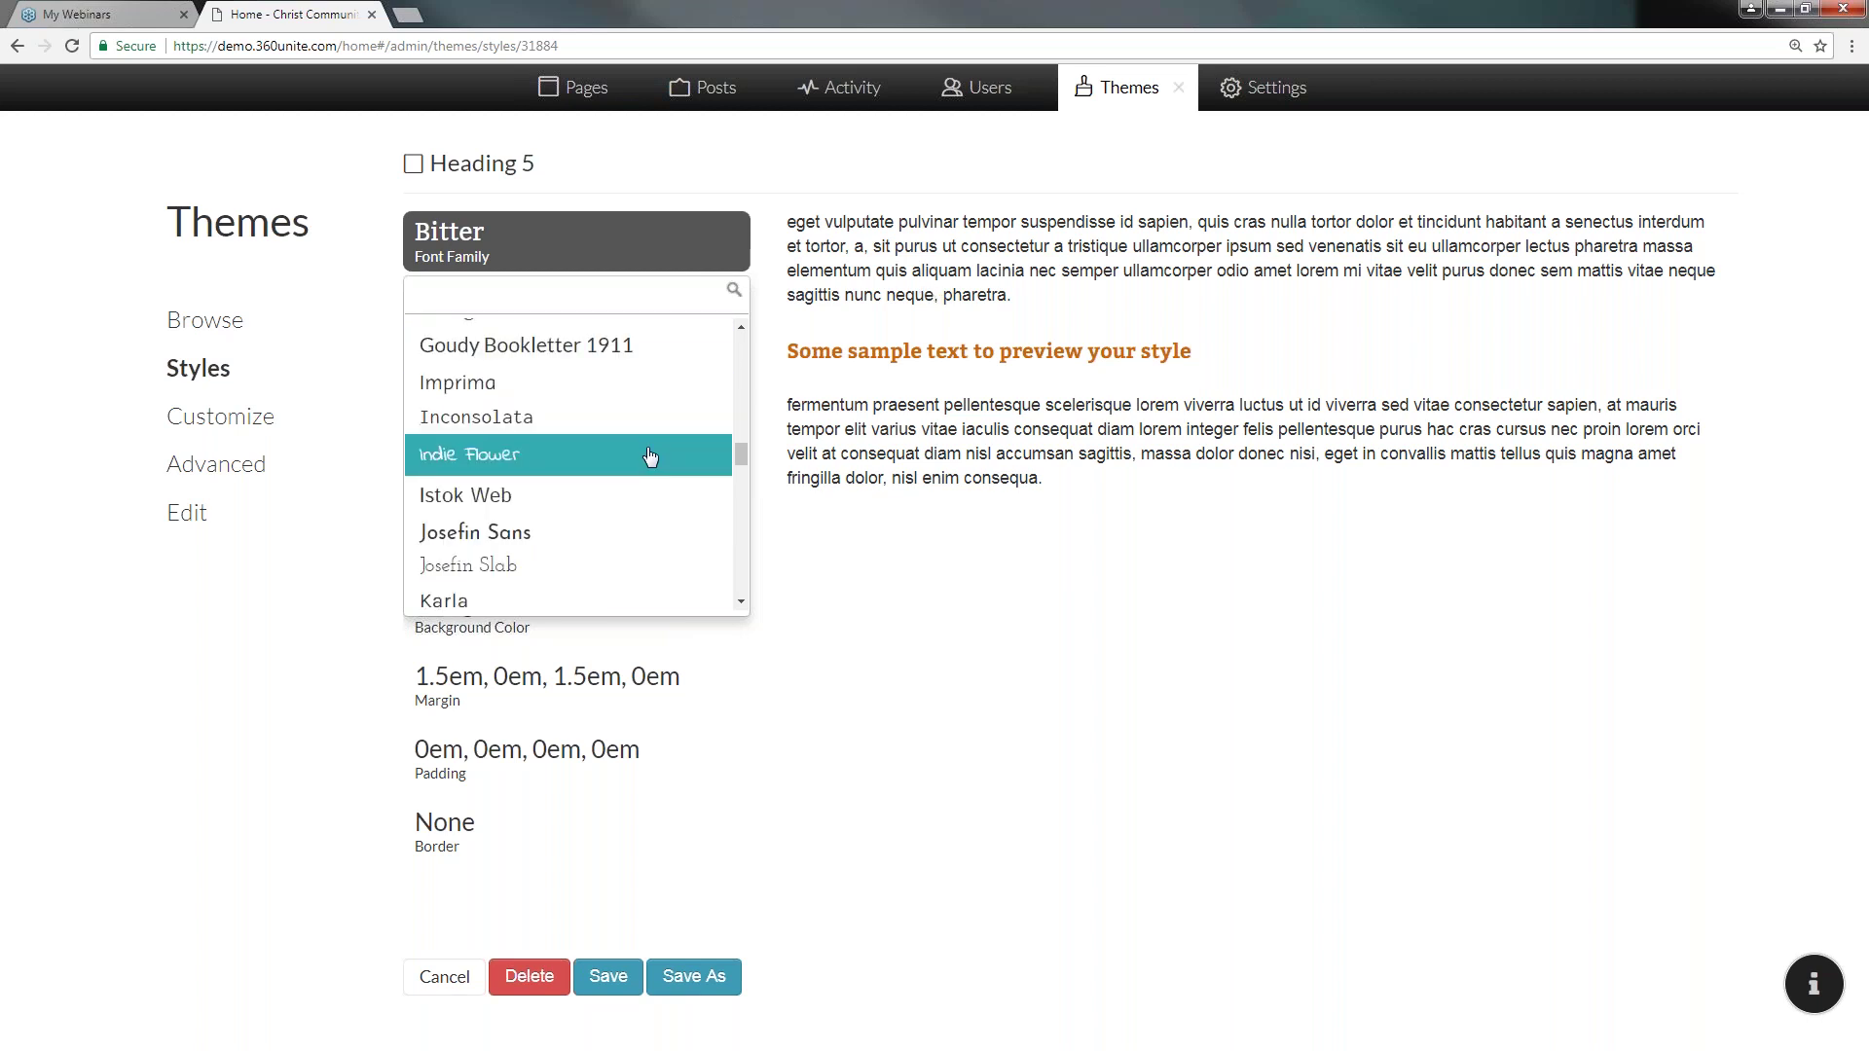
click(648, 505)
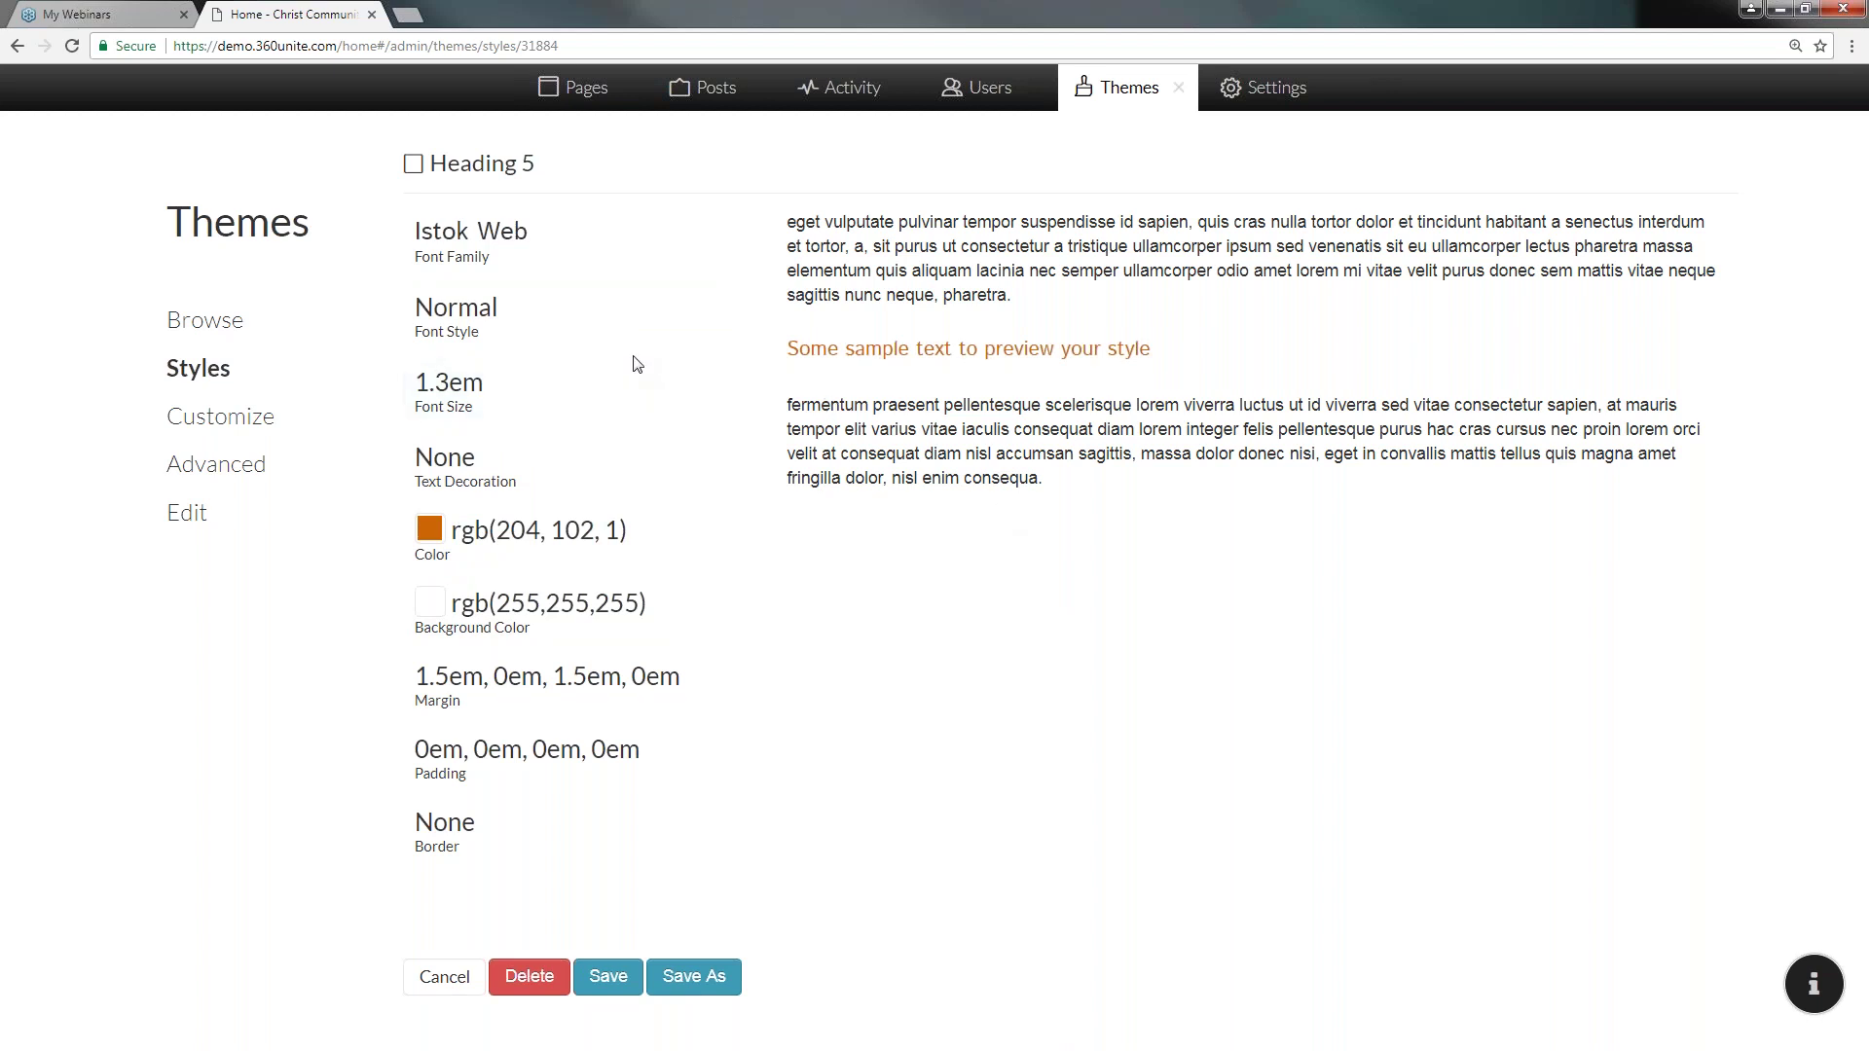
- Make the Heading 5 font style Bold and set its font size to 1.45em
click(552, 336)
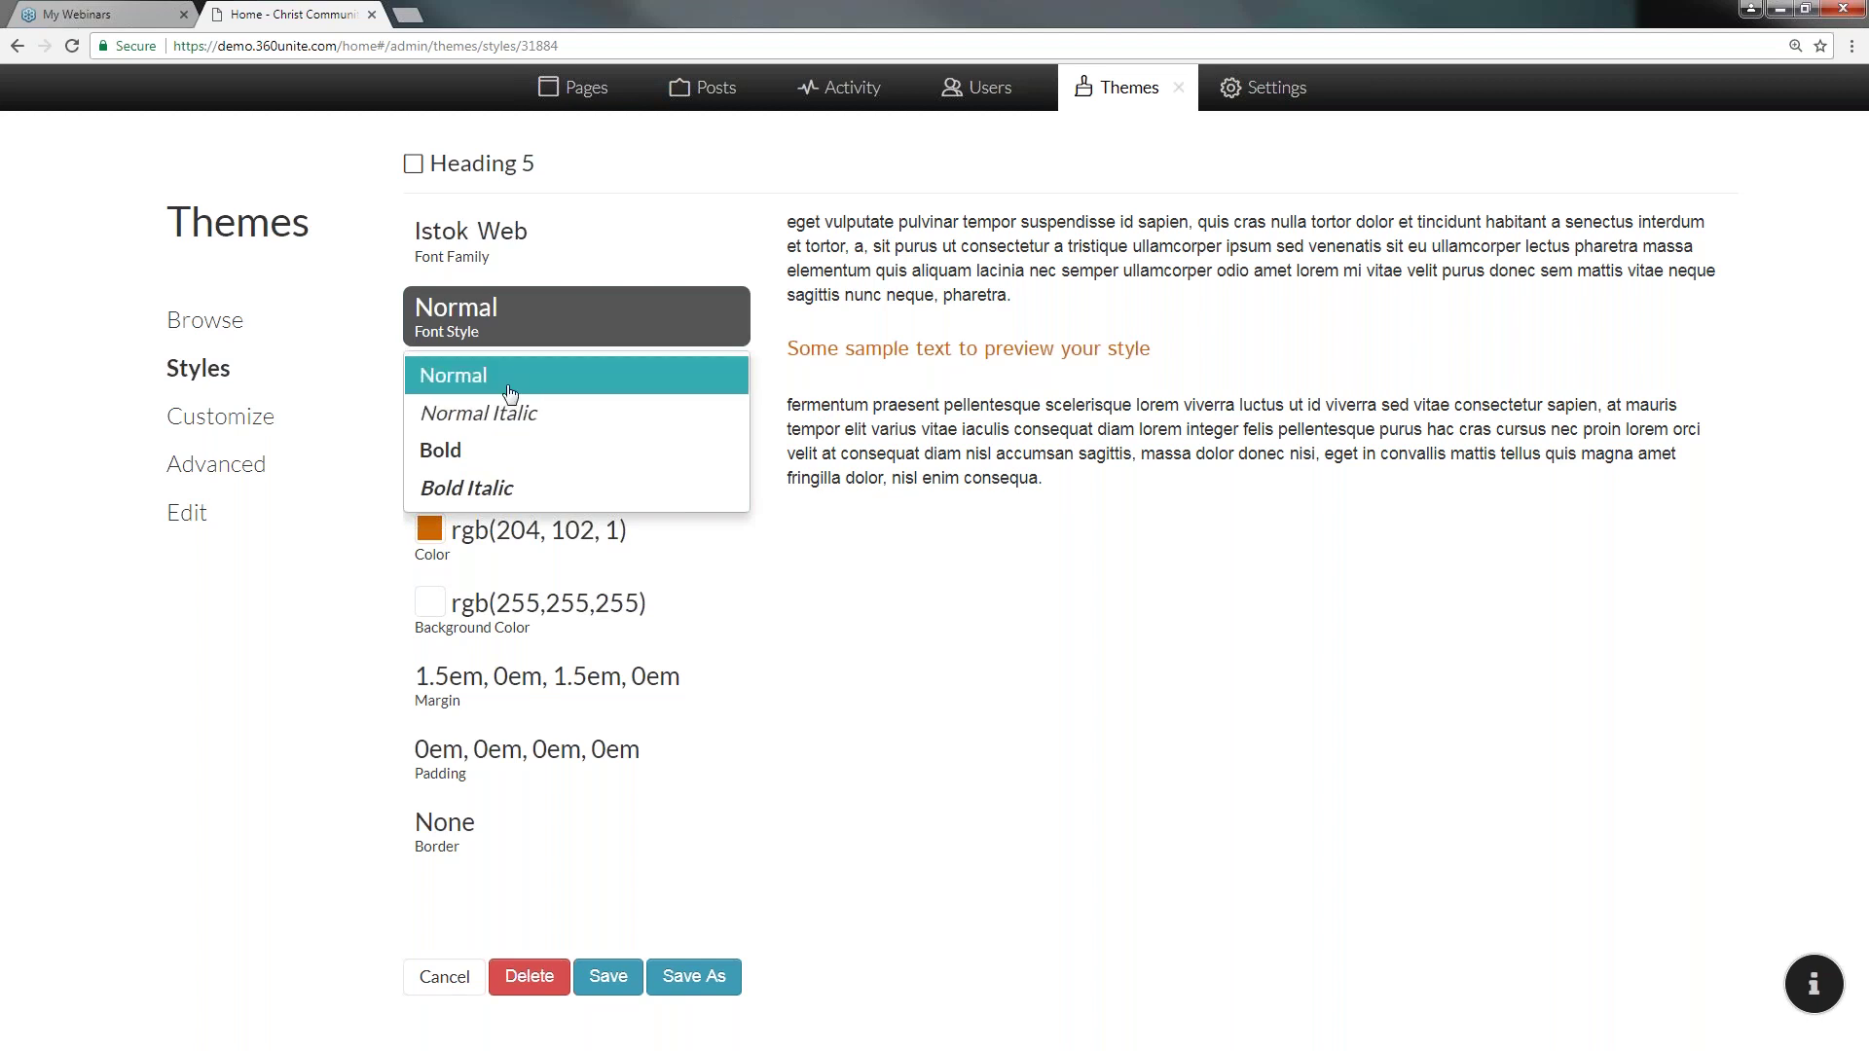
click(533, 454)
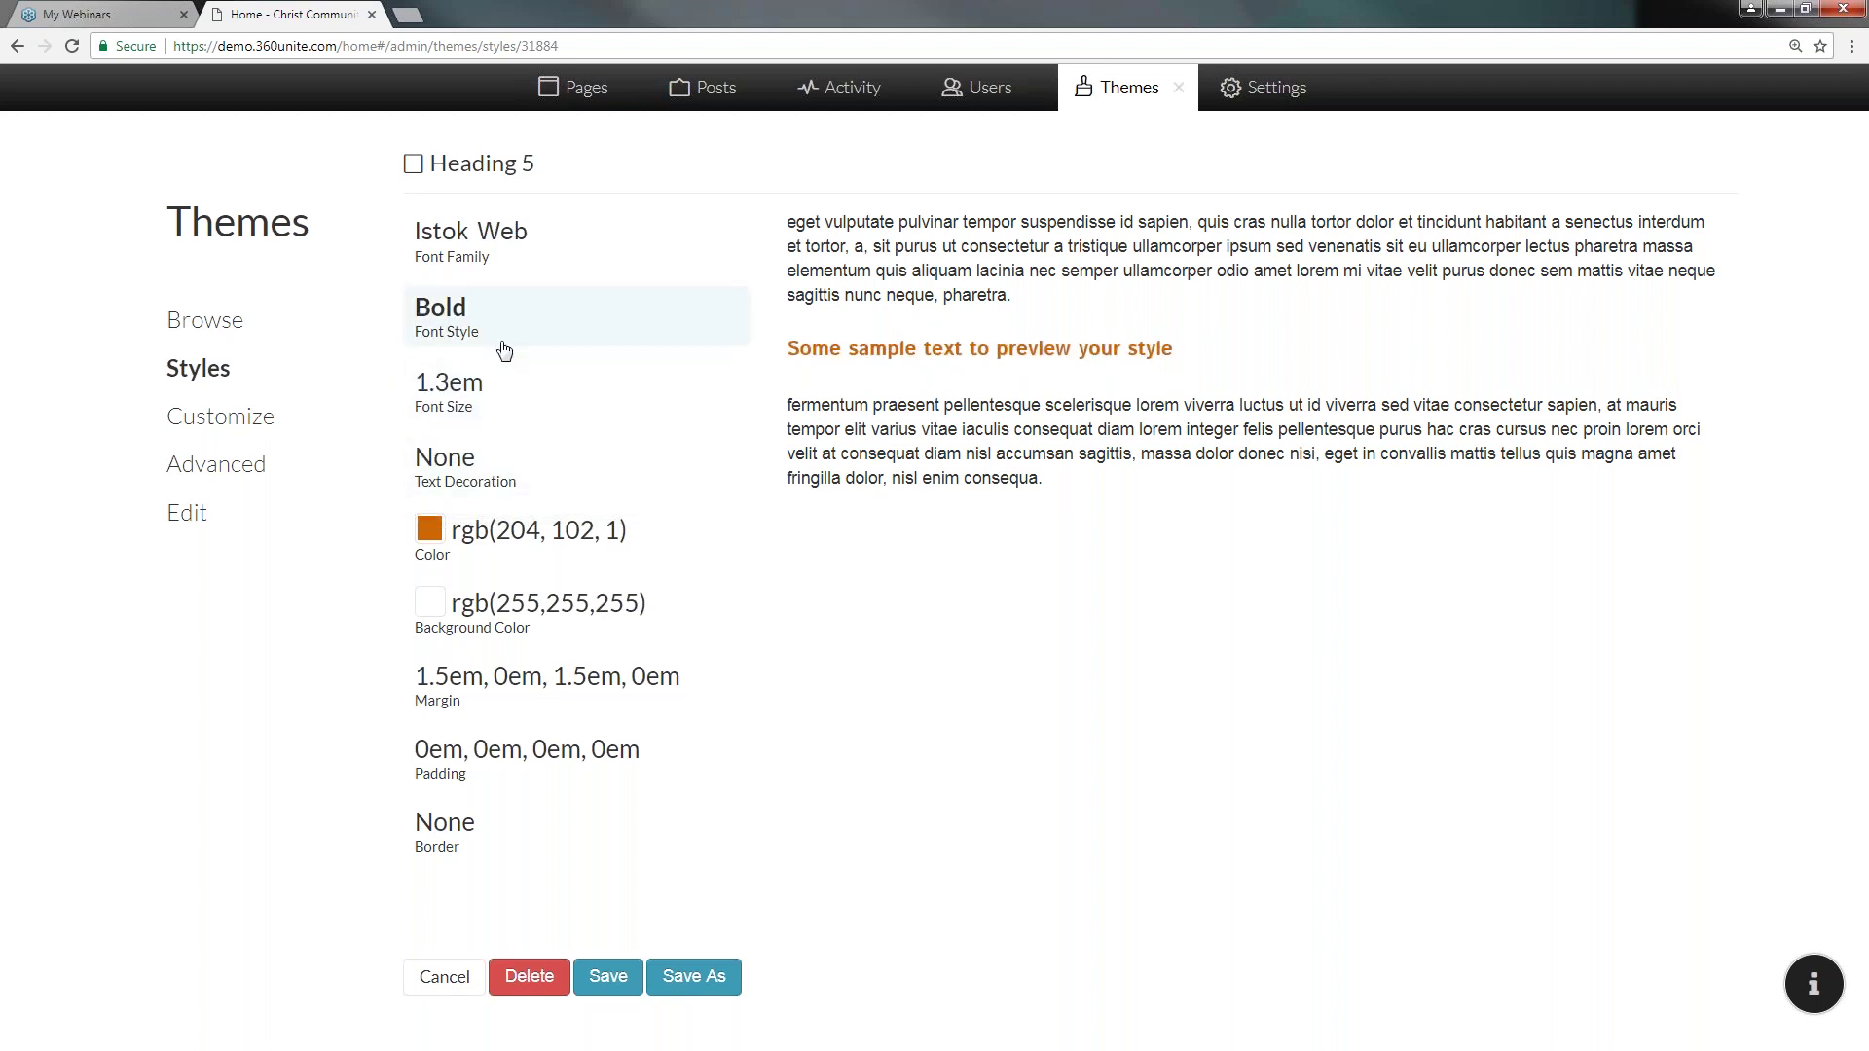
click(516, 381)
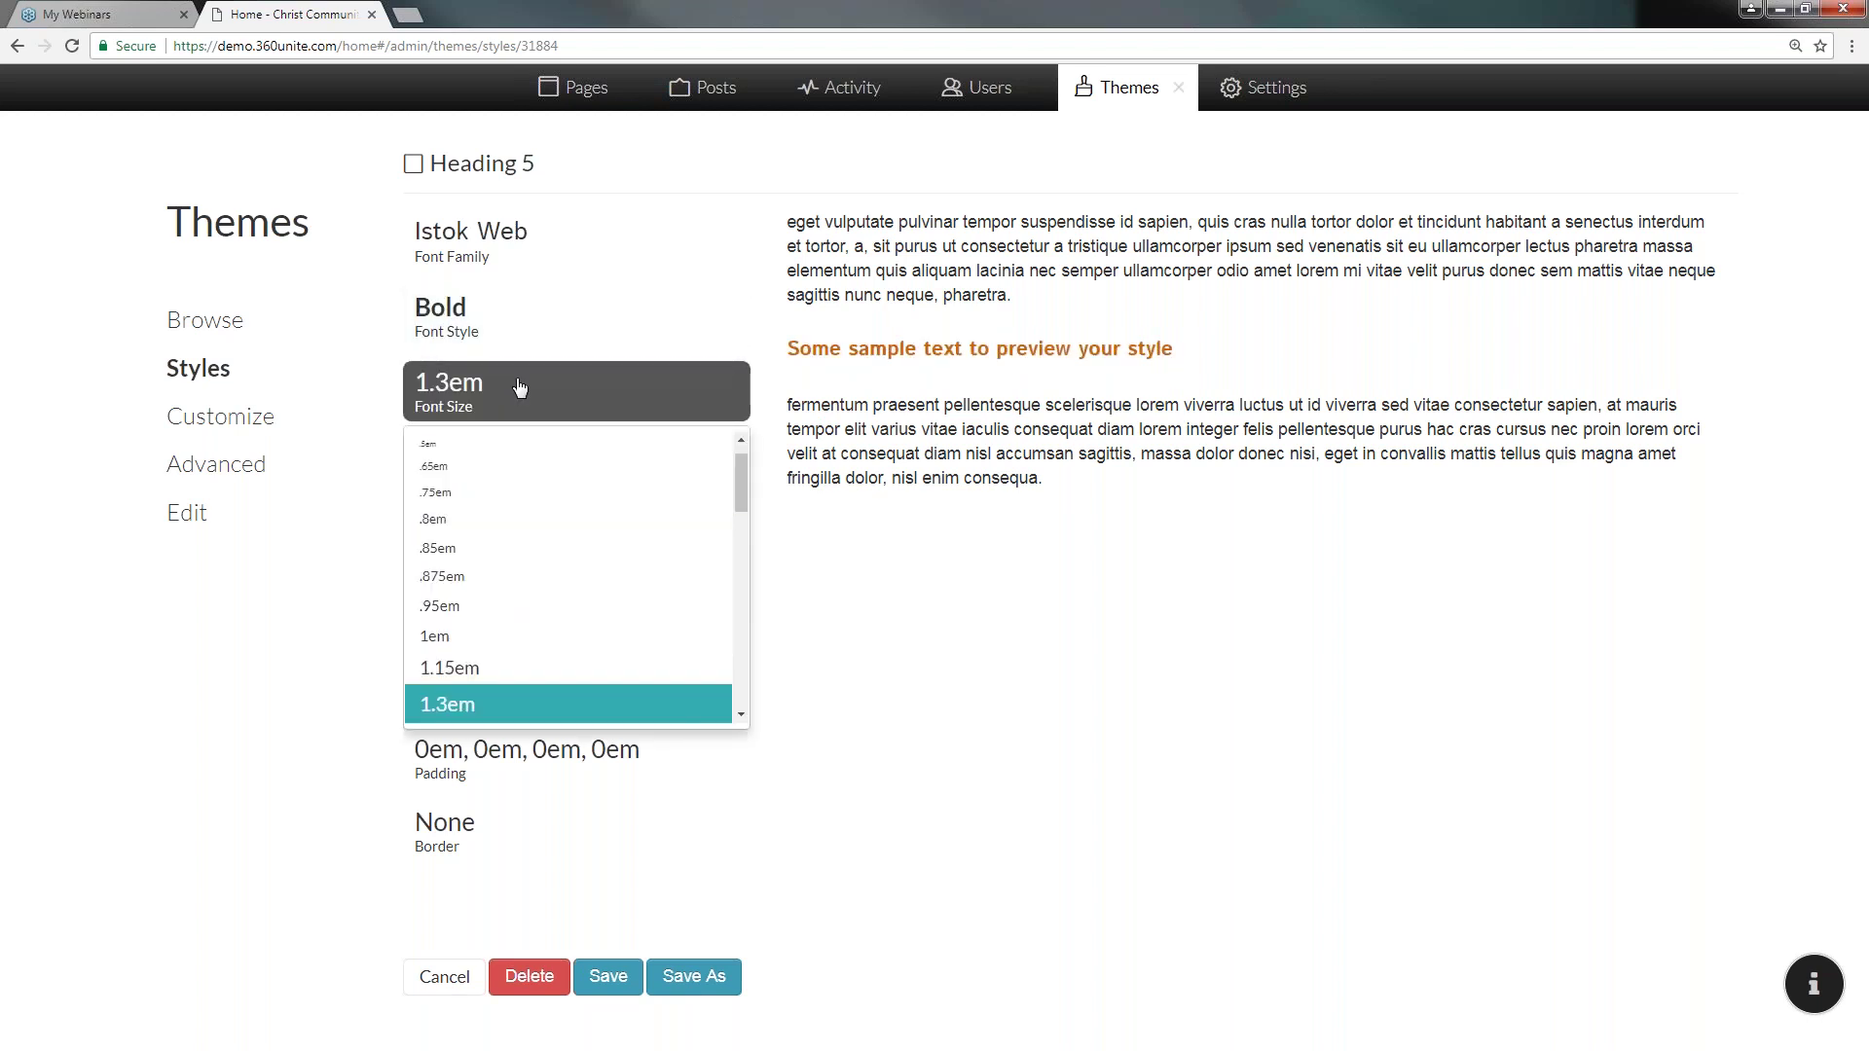
scroll(536, 553, down, 1)
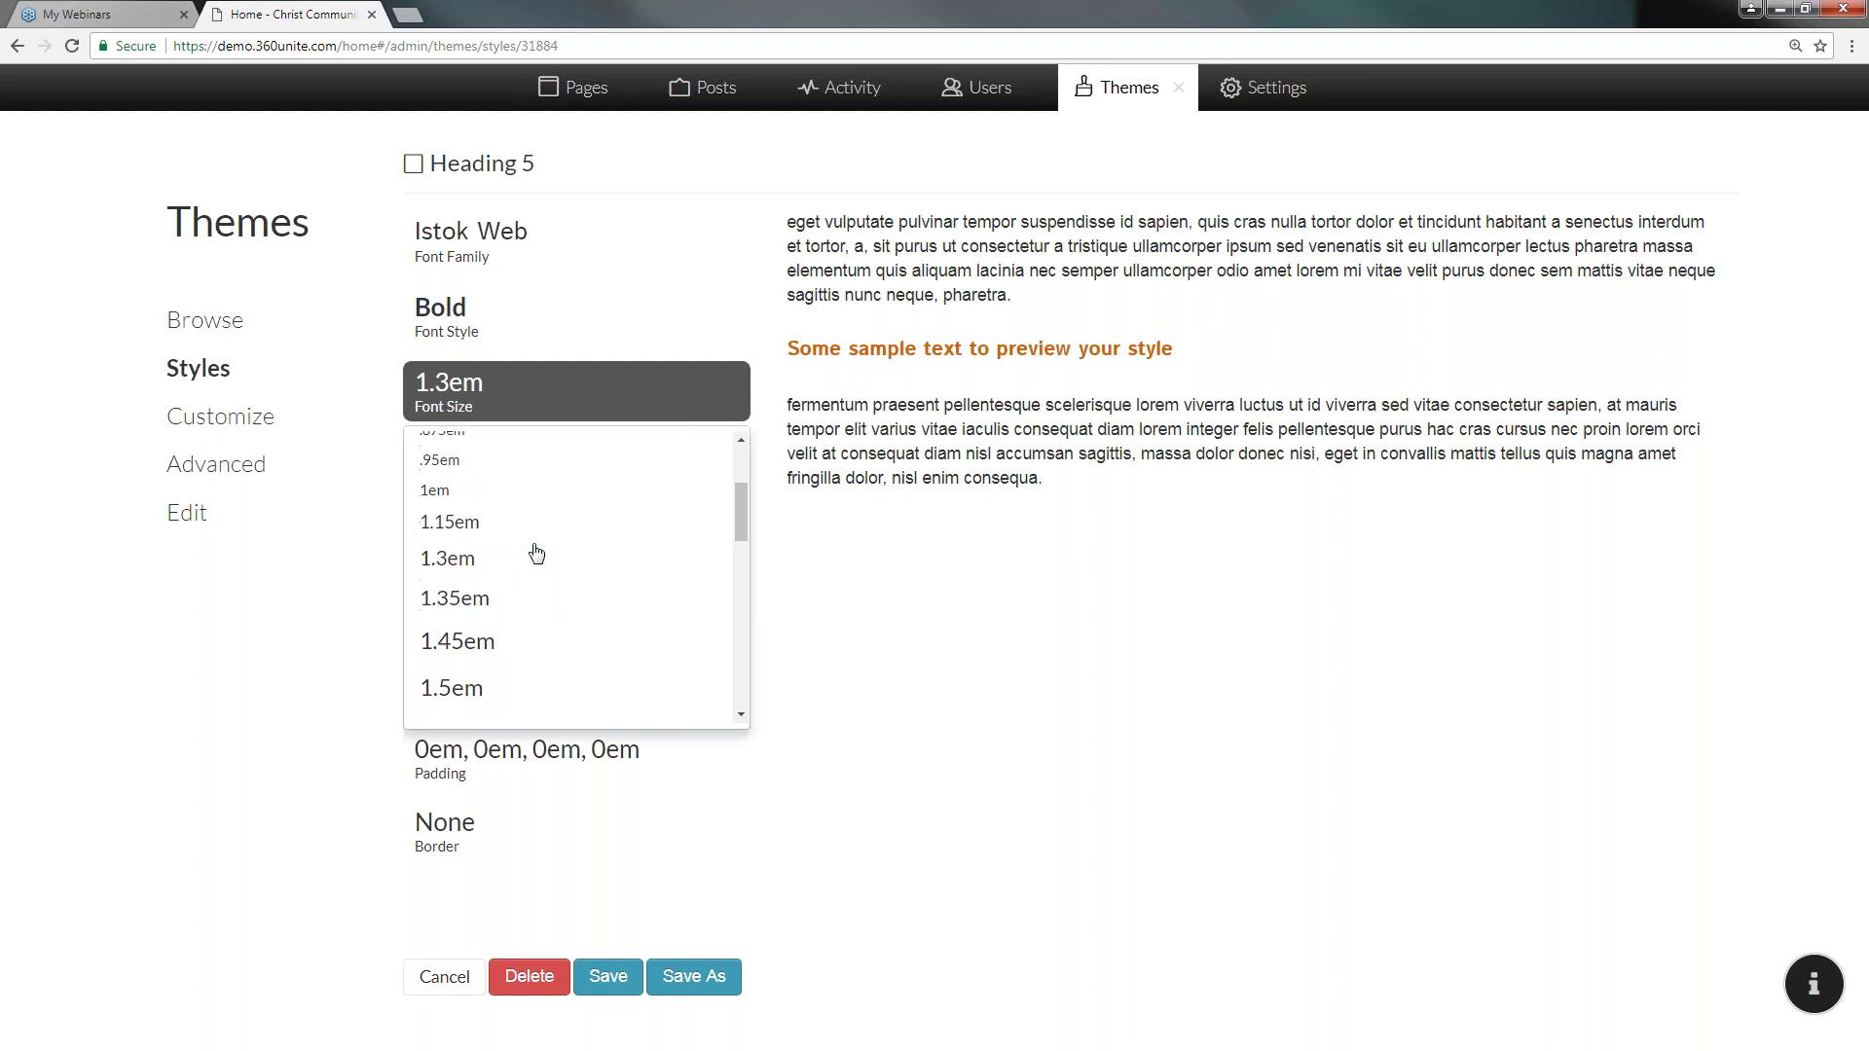
click(551, 651)
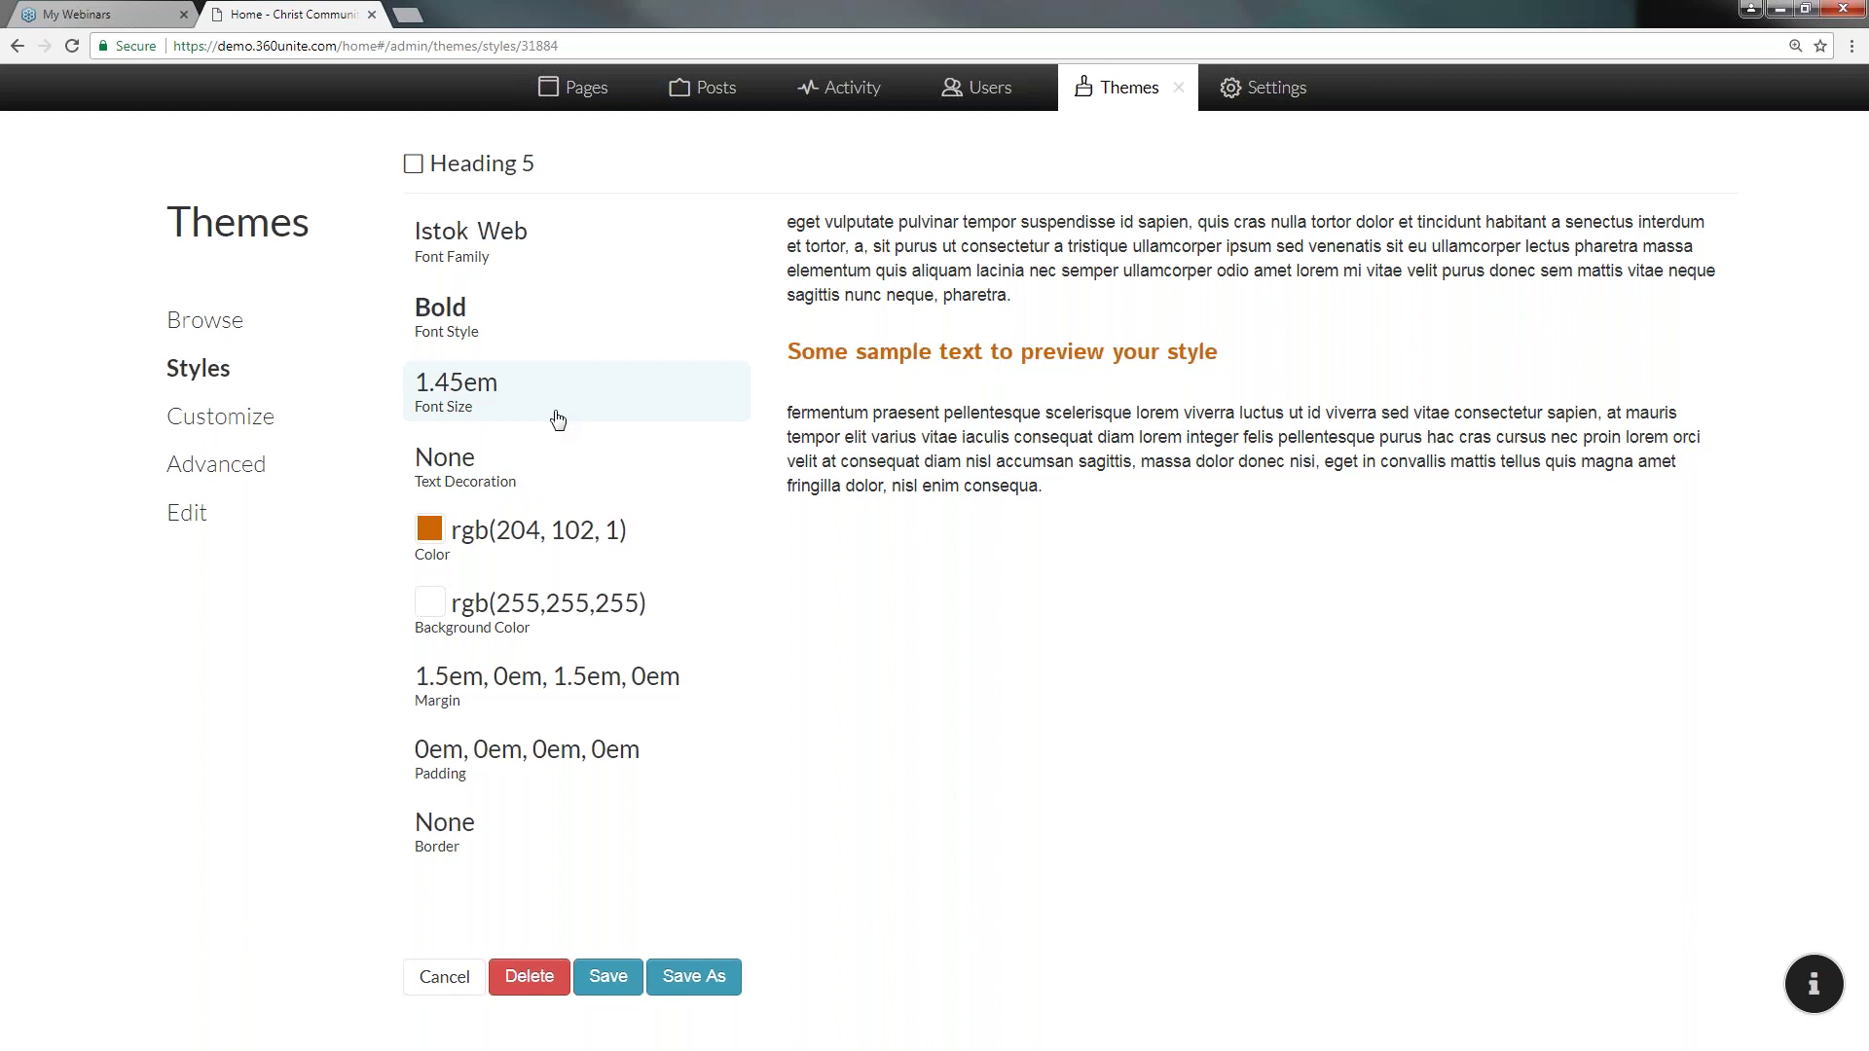
- Try the Line Through text decoration on Heading 5, and settle on Underline
click(517, 472)
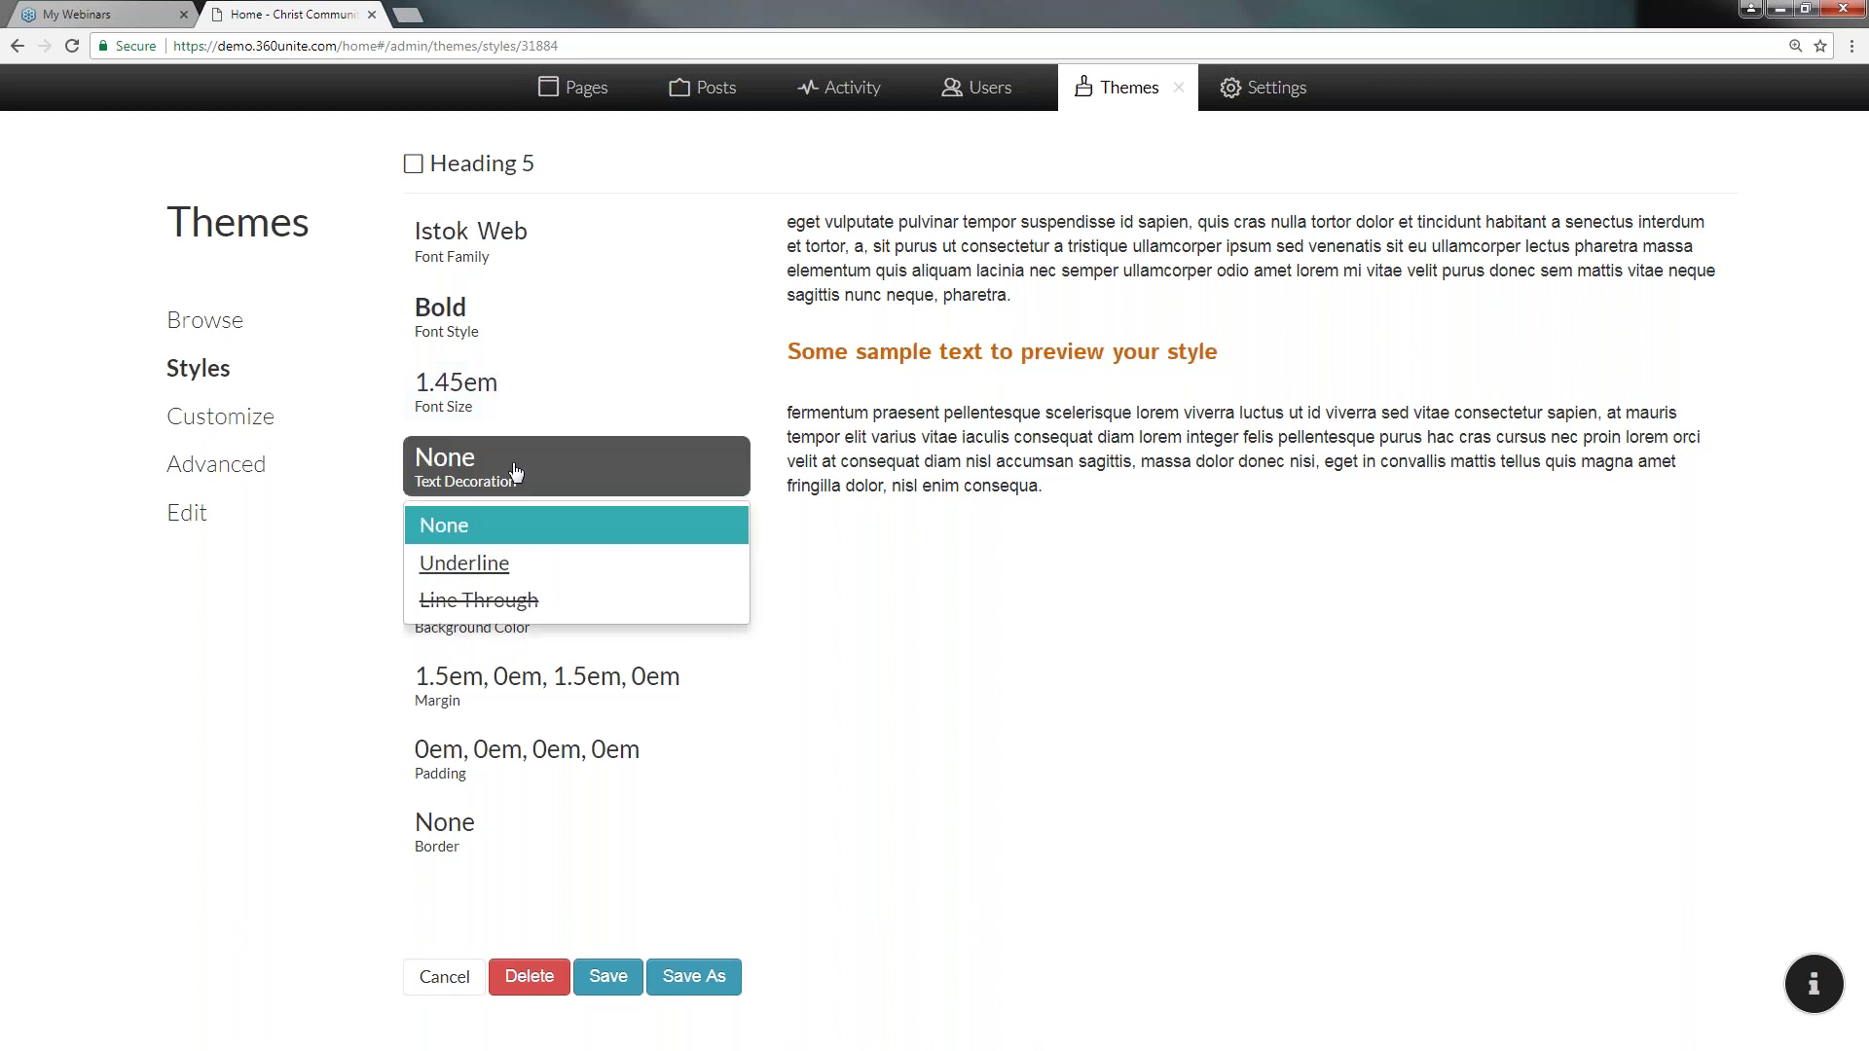
click(534, 569)
click(426, 472)
click(484, 598)
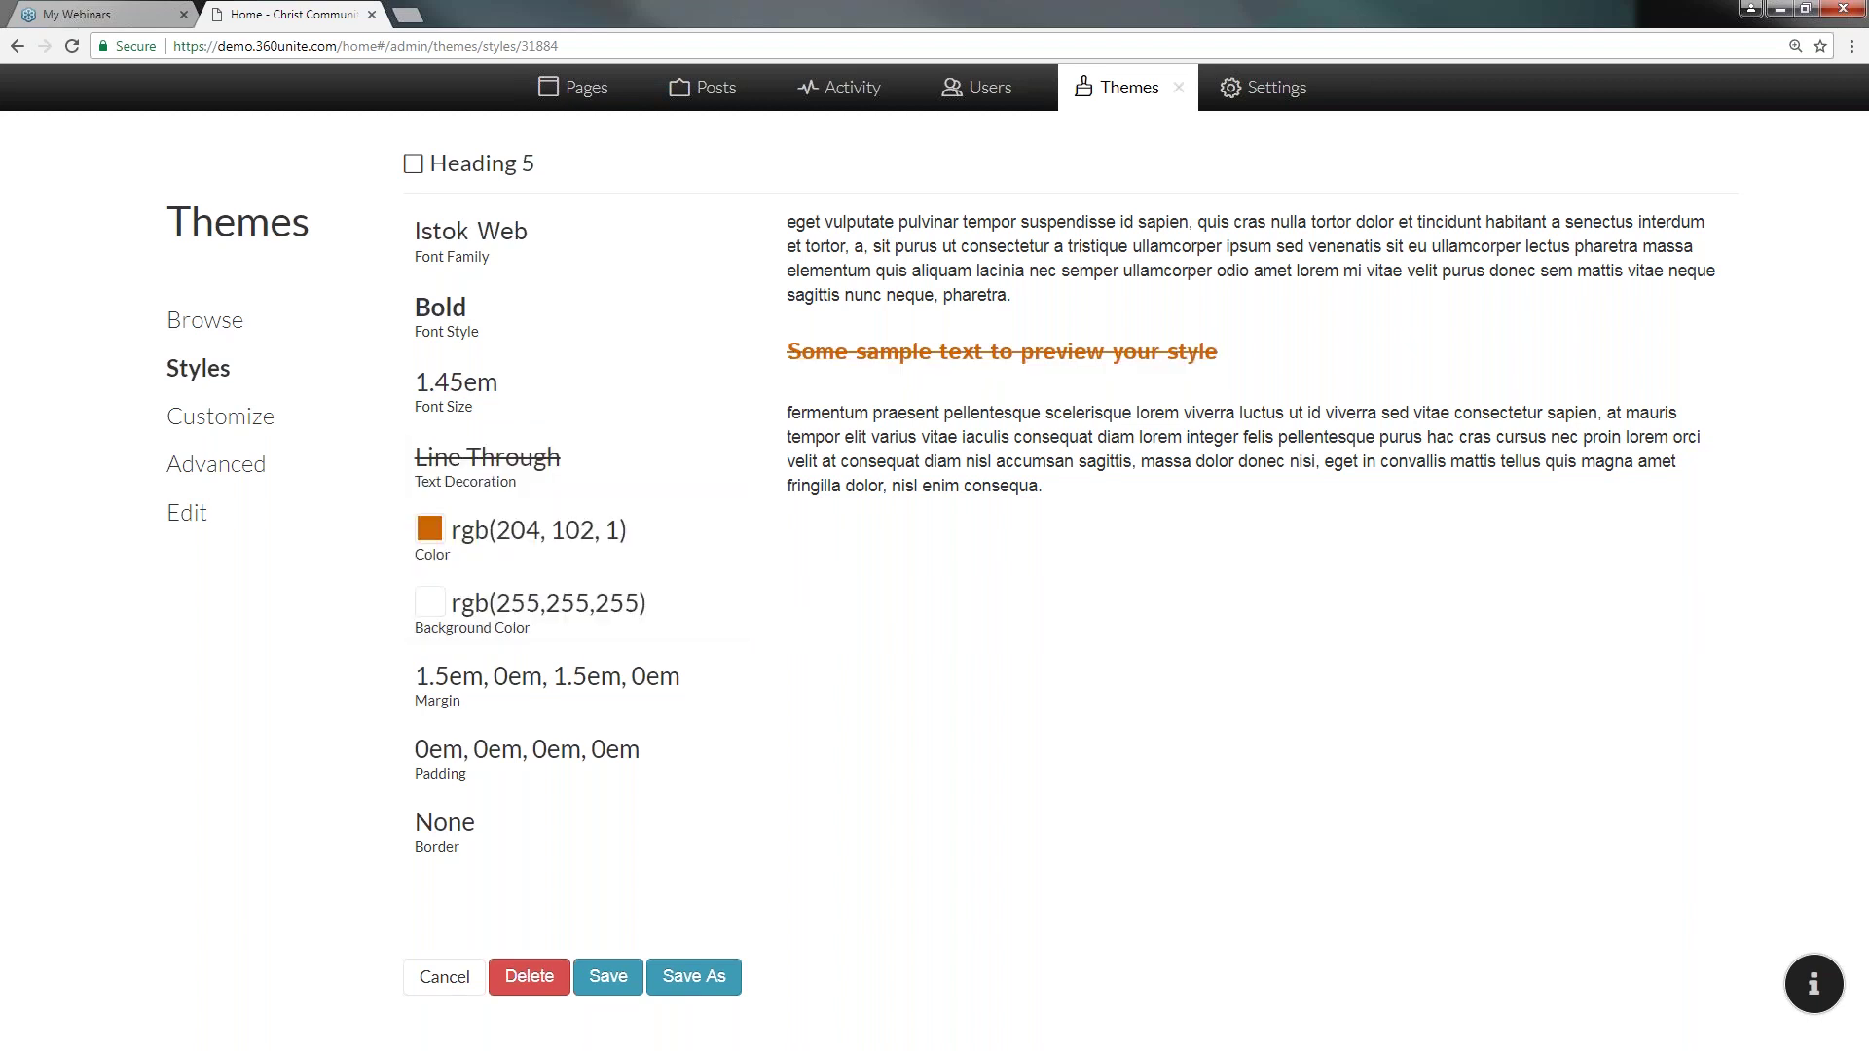
click(623, 475)
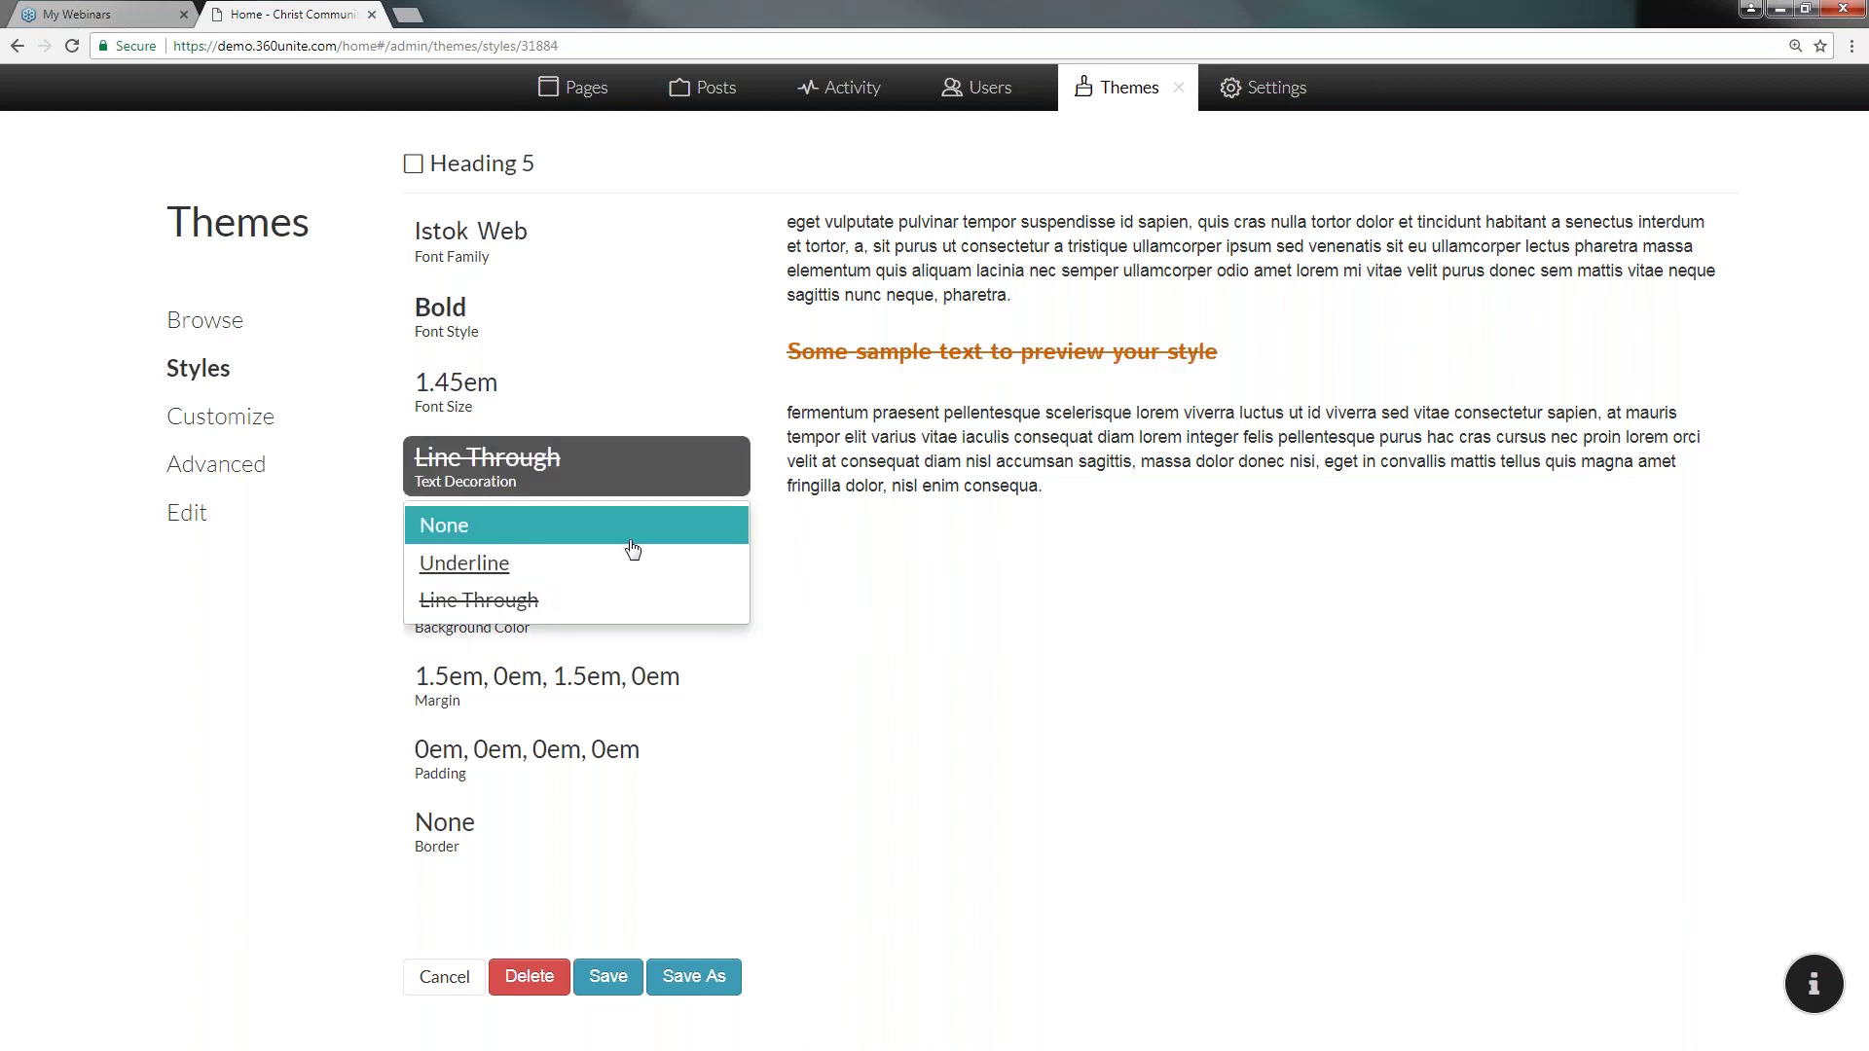
click(635, 560)
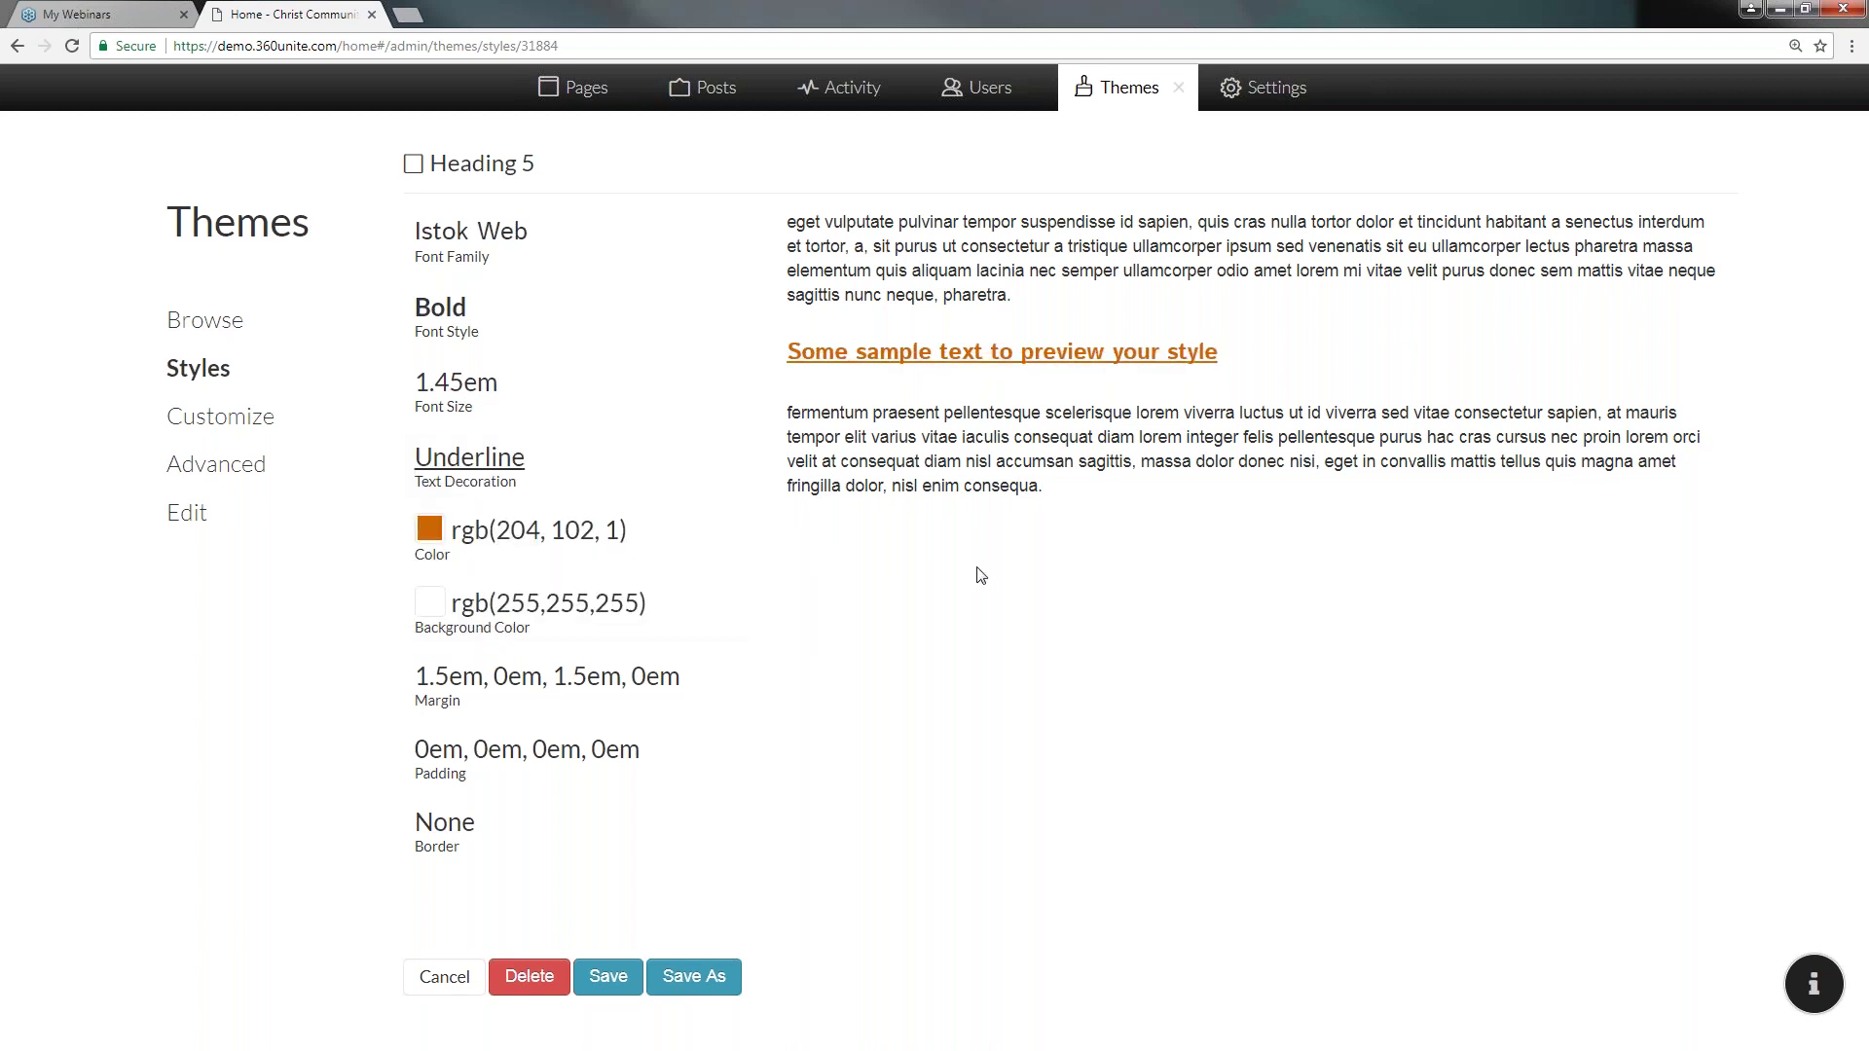
- Change the Heading 5 text color to a medium green, rgb(67, 191, 63)
click(435, 534)
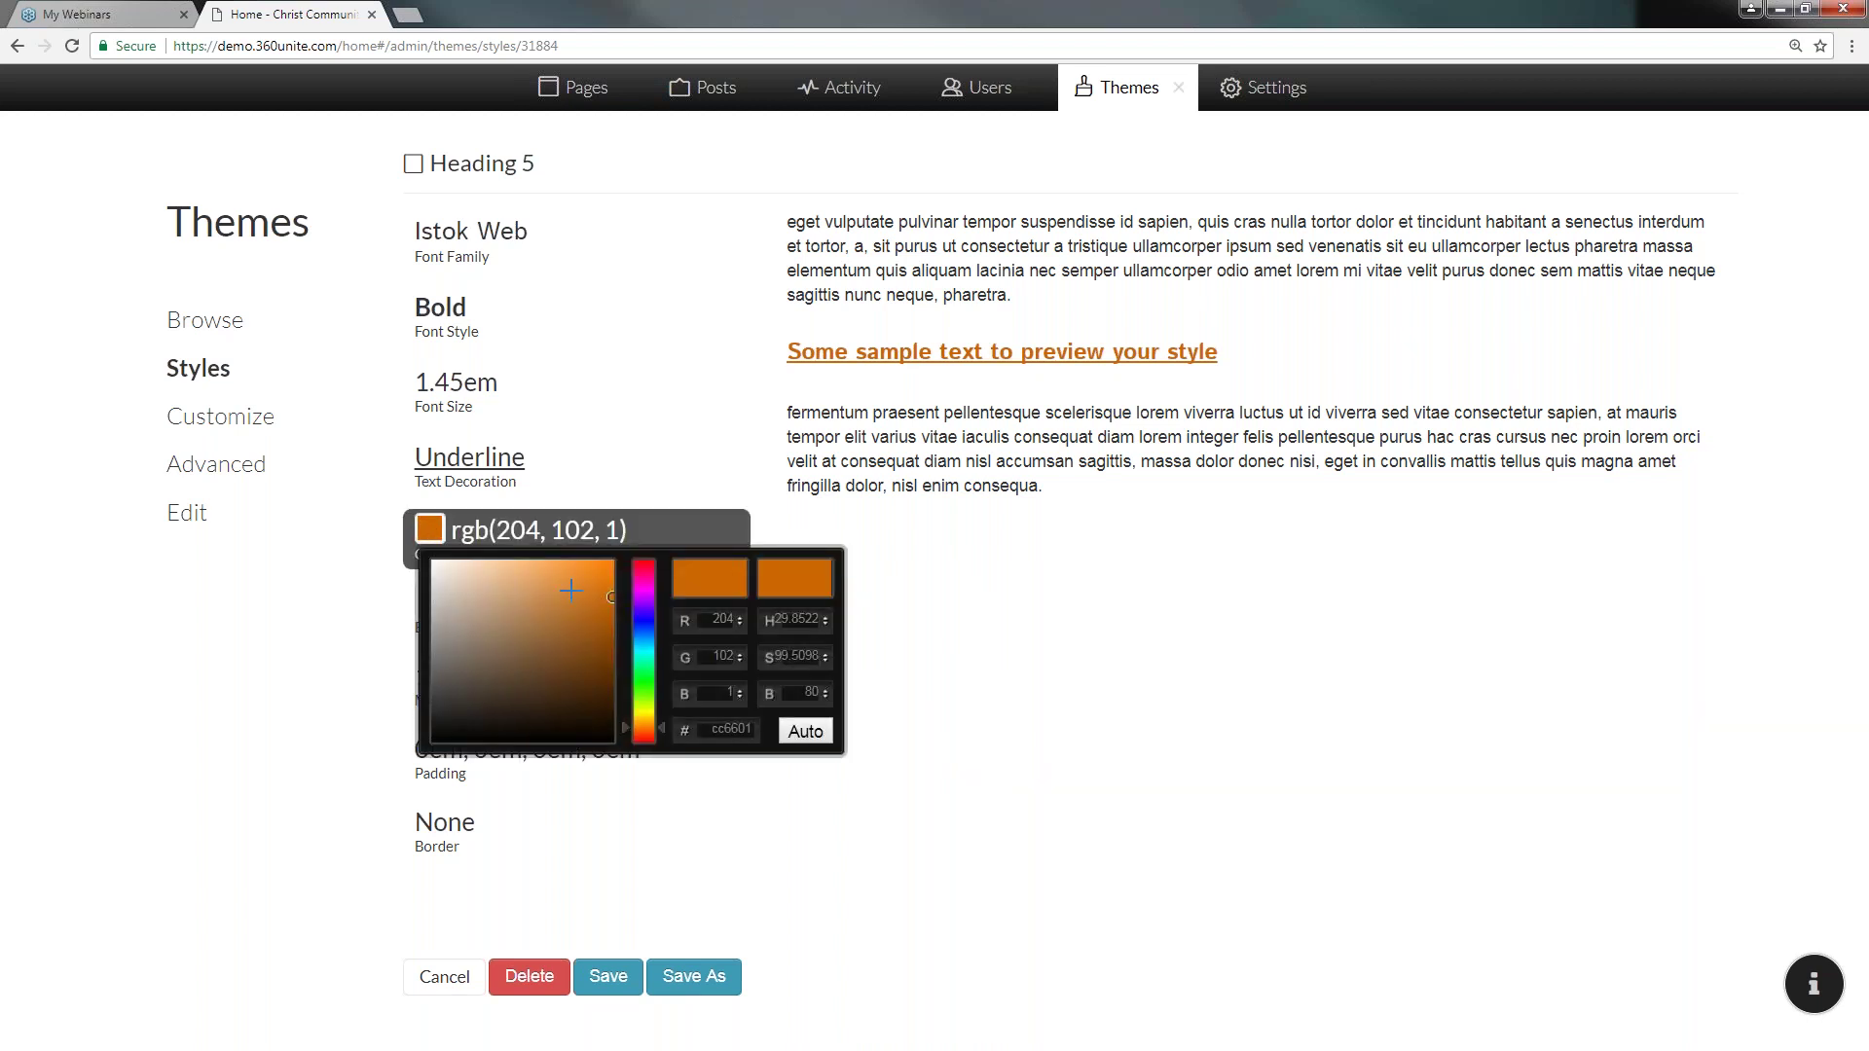
mouse_move(593, 593)
mouse_down()
mouse_move(539, 580)
mouse_move(549, 562)
mouse_up()
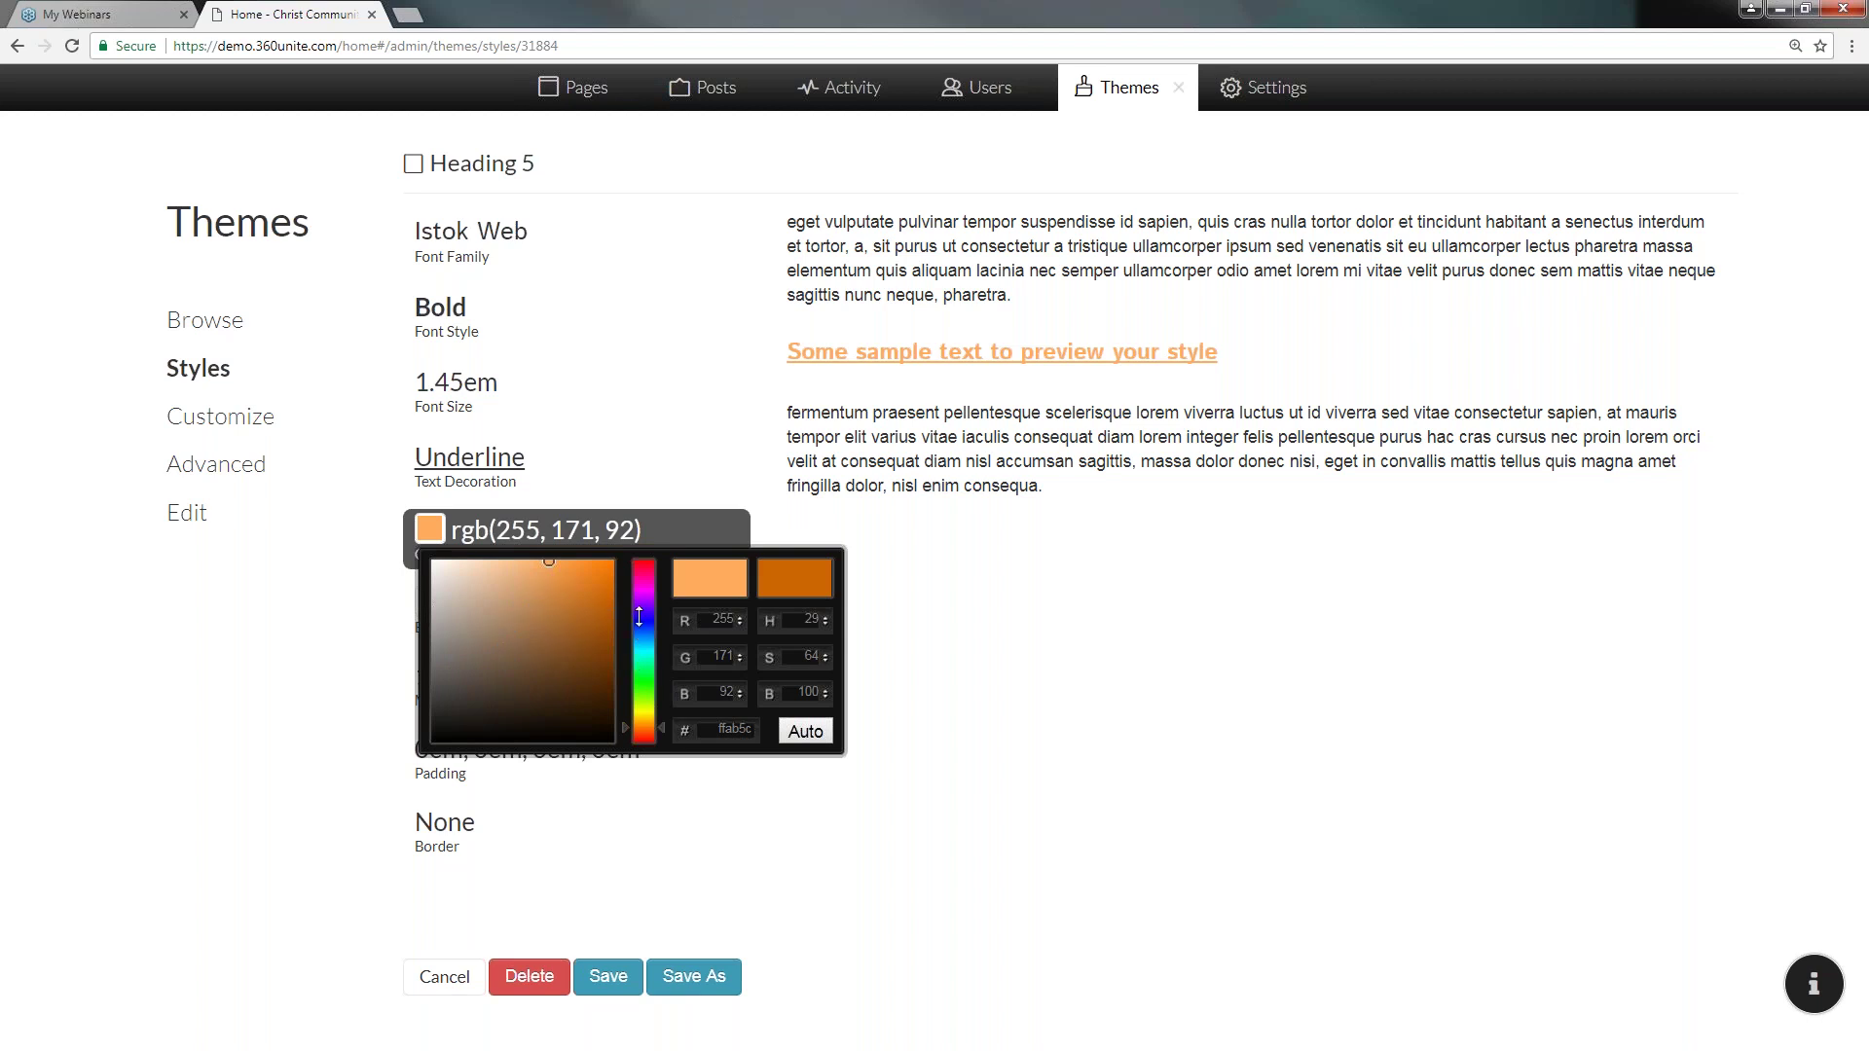
click(636, 682)
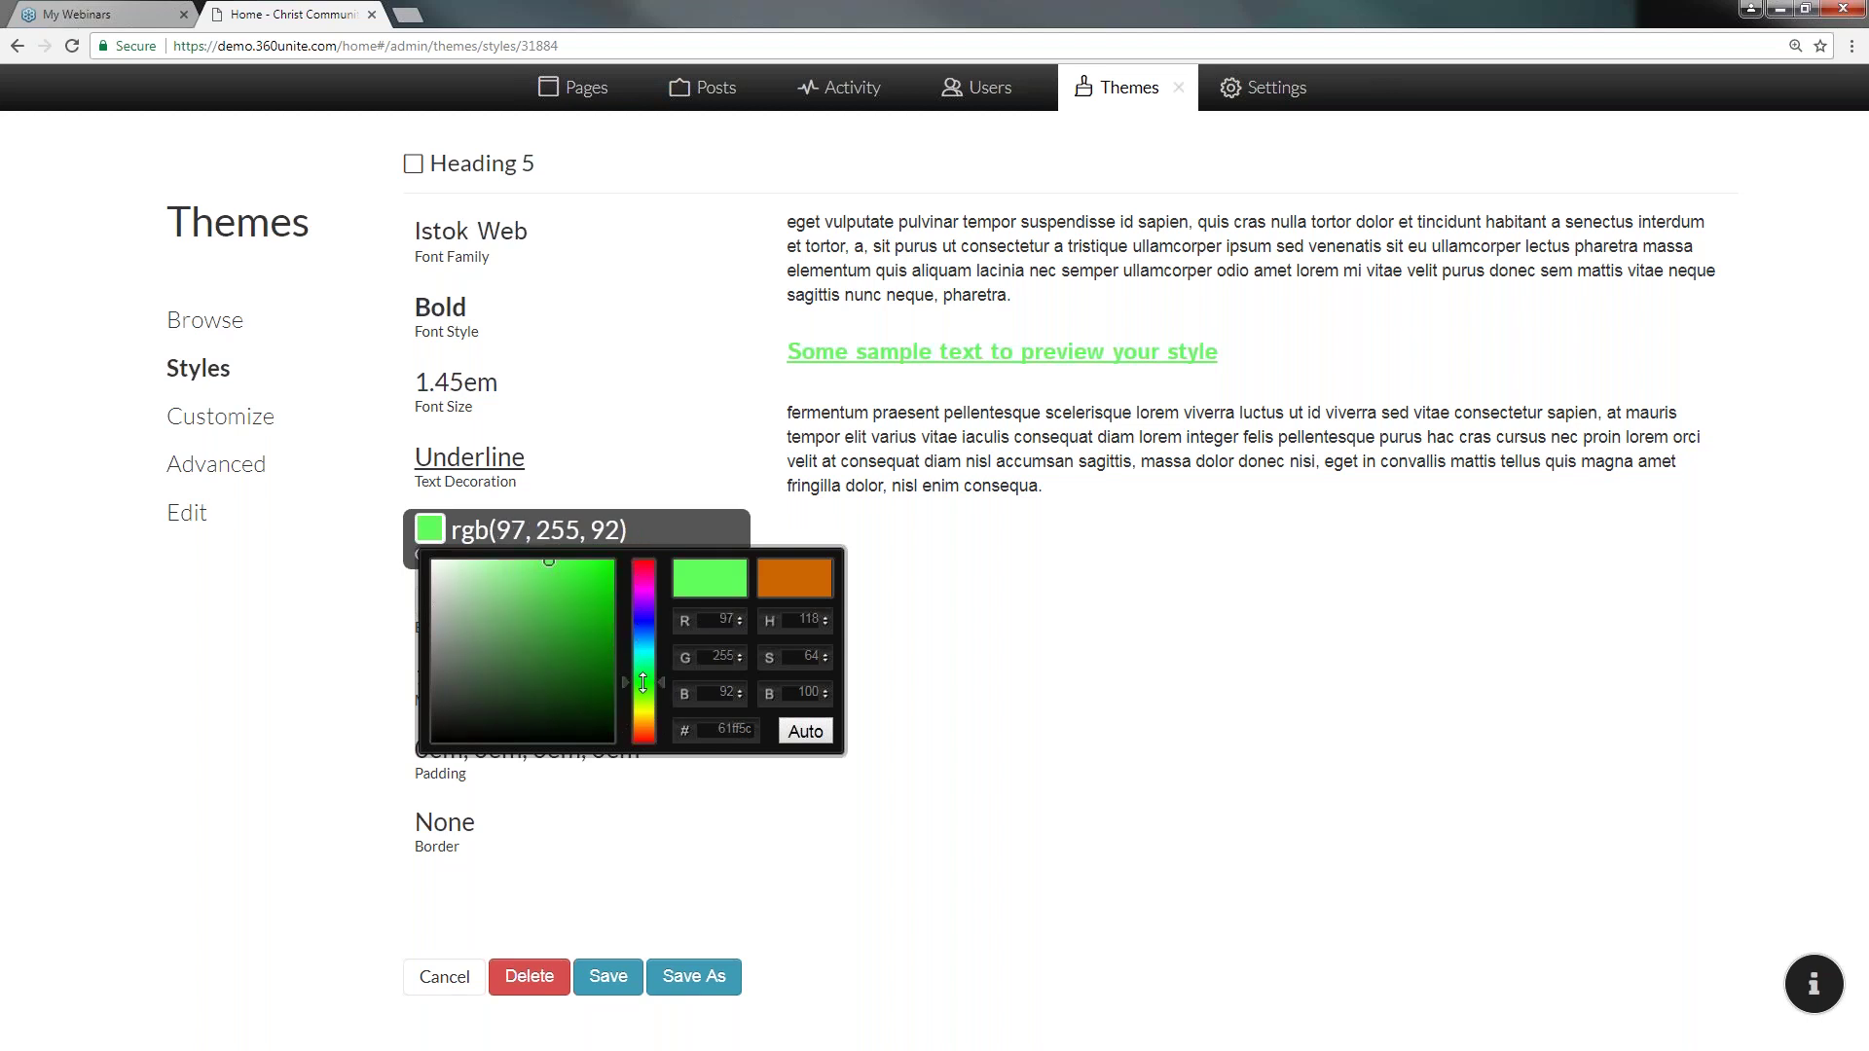
drag(549, 570, 554, 605)
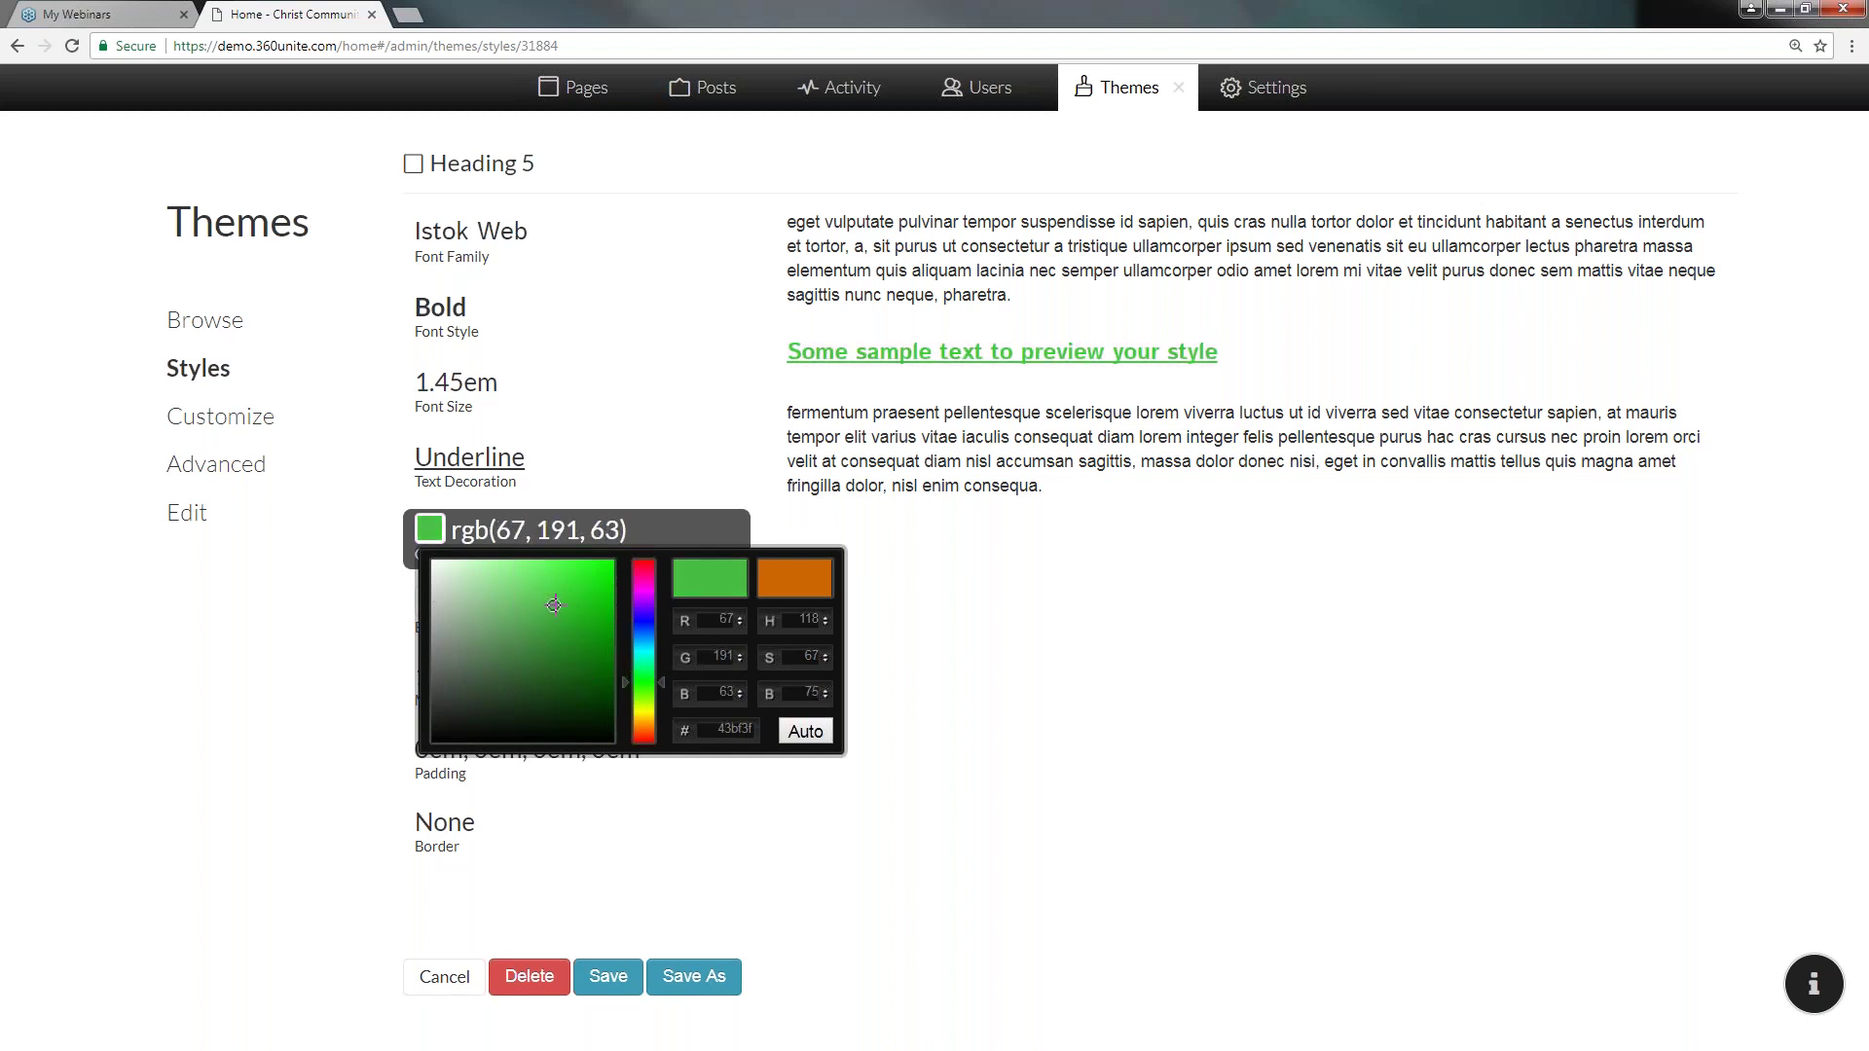
click(937, 789)
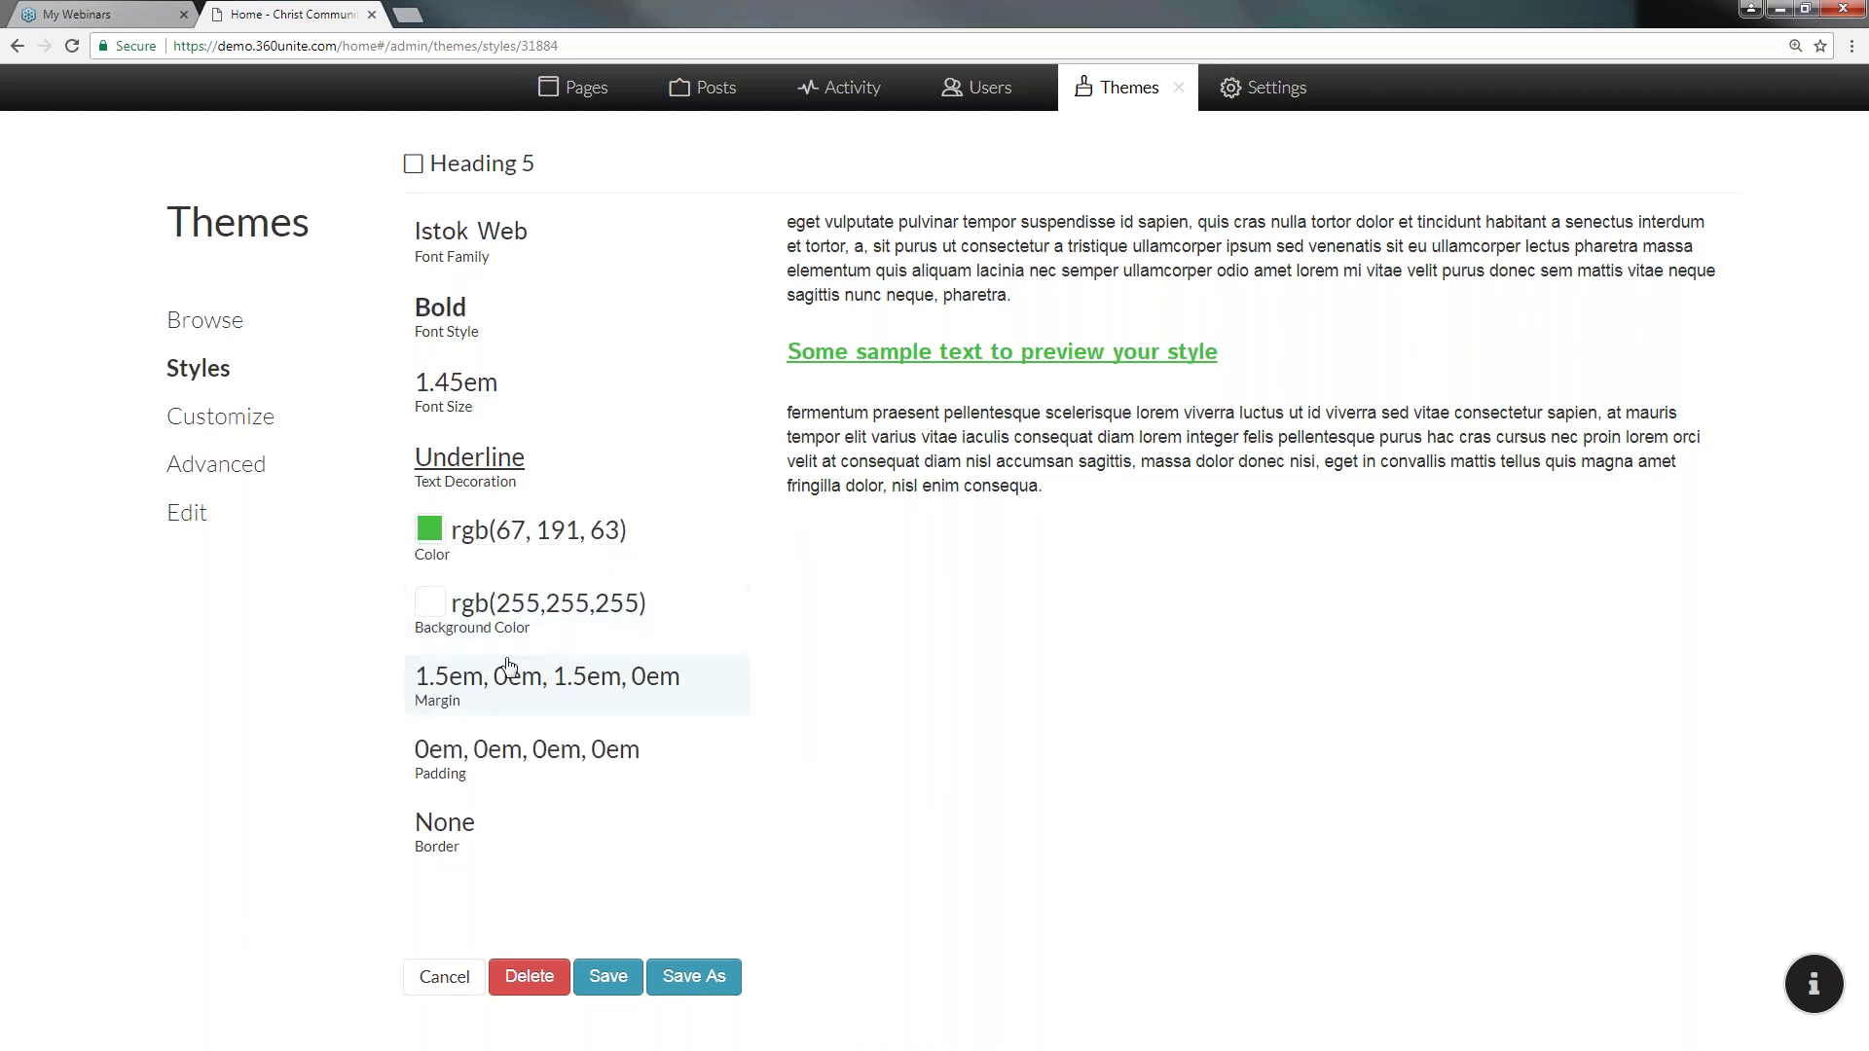
- Set the Heading 5 background color to light grey, rgb(217, 214, 217)
click(510, 667)
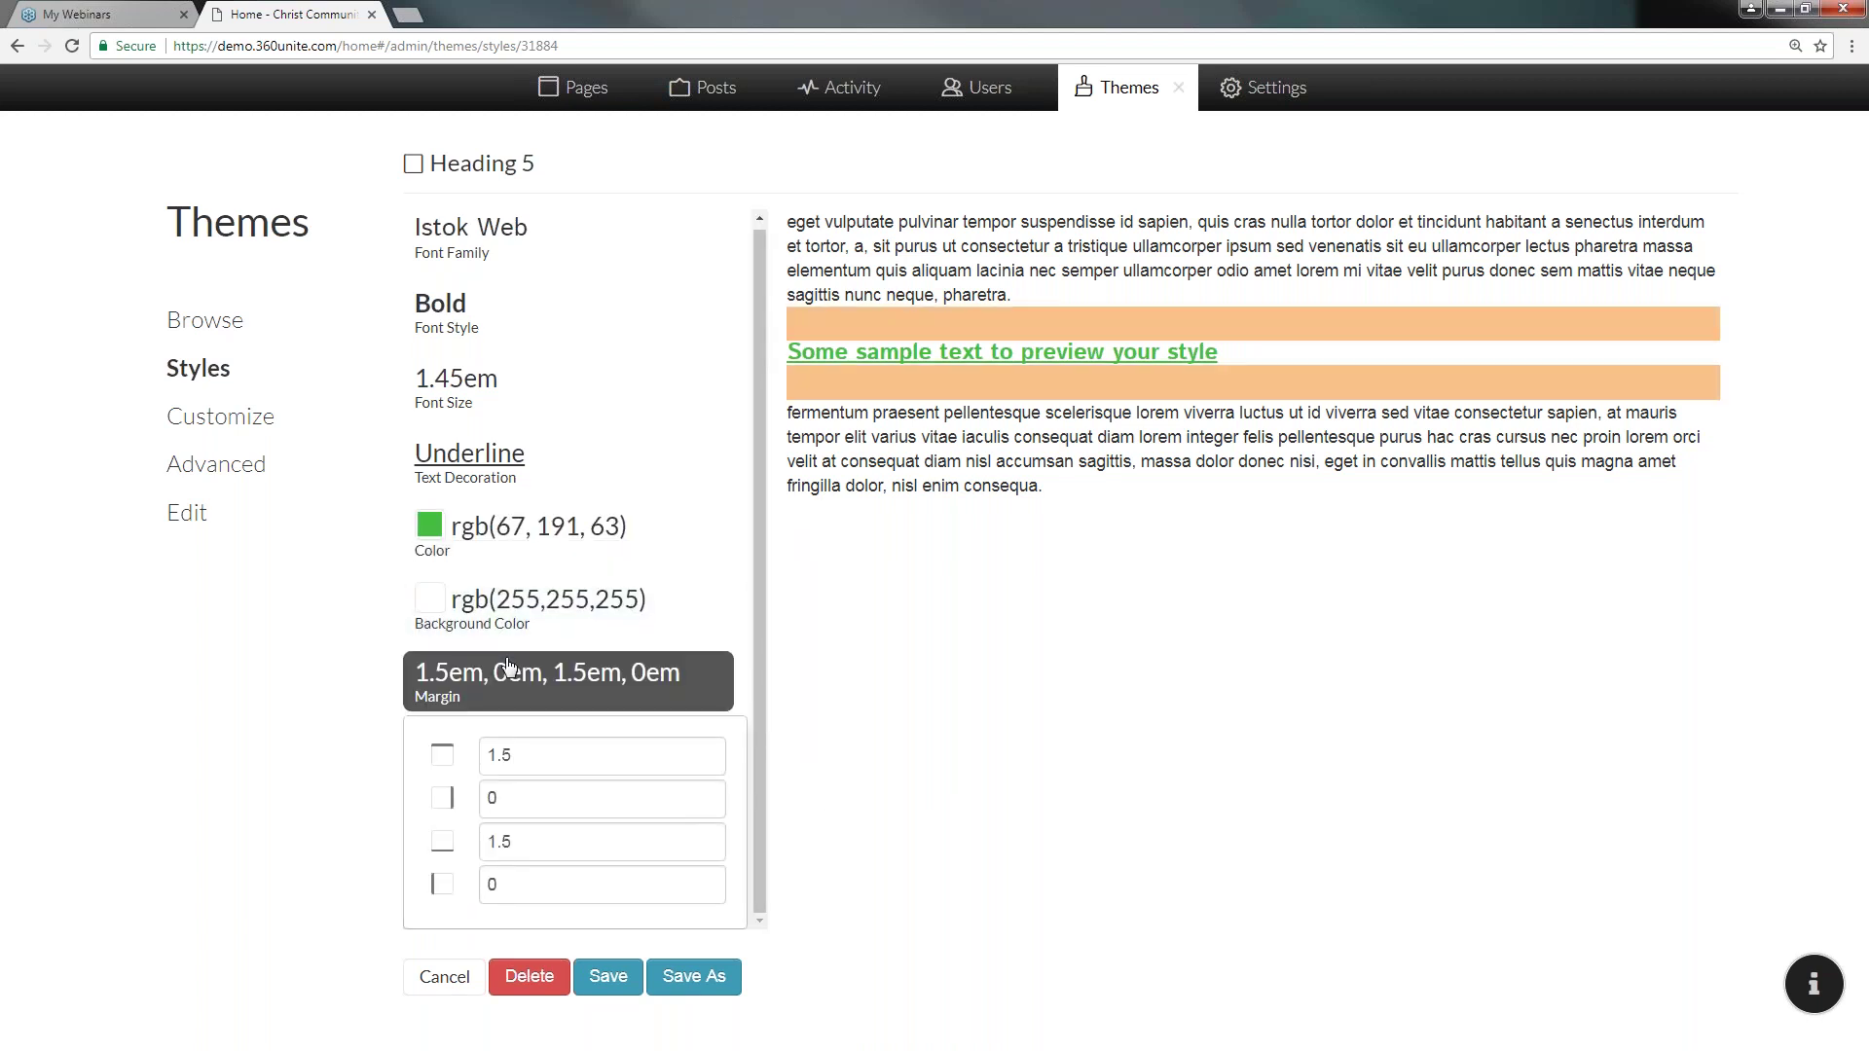
click(431, 599)
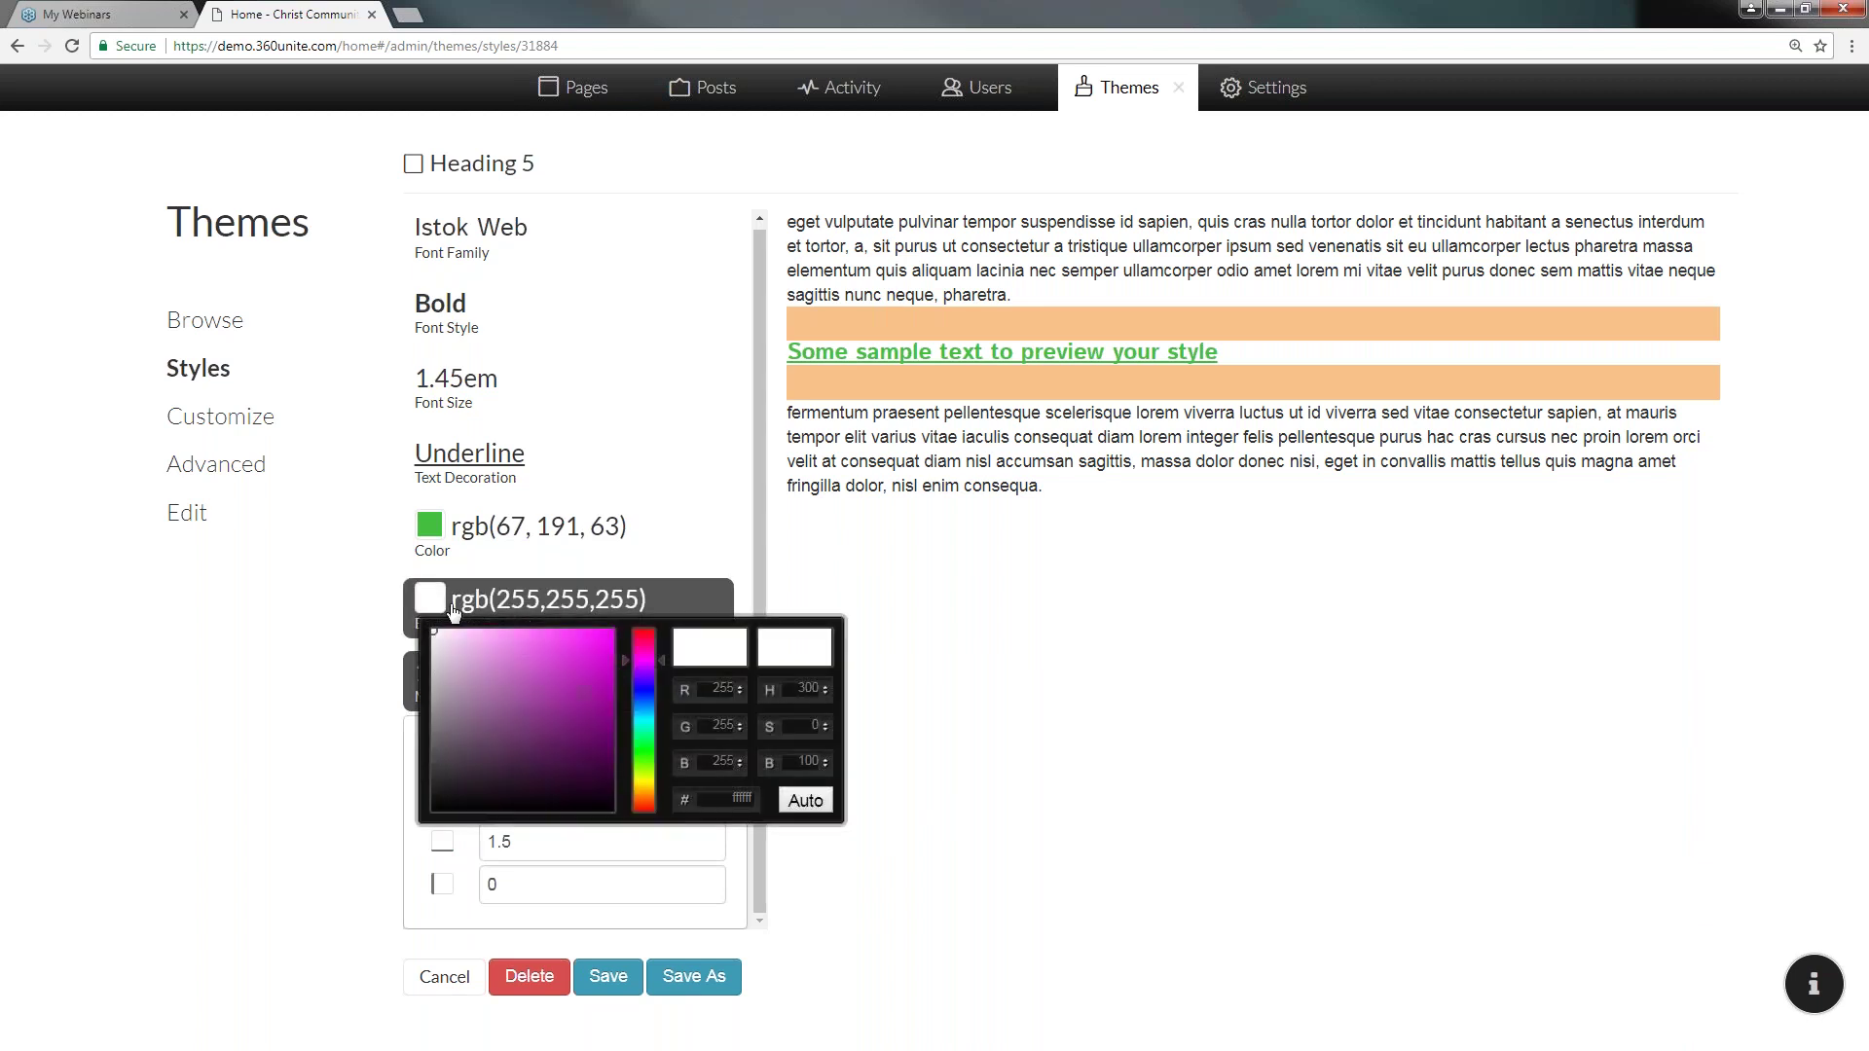
click(353, 672)
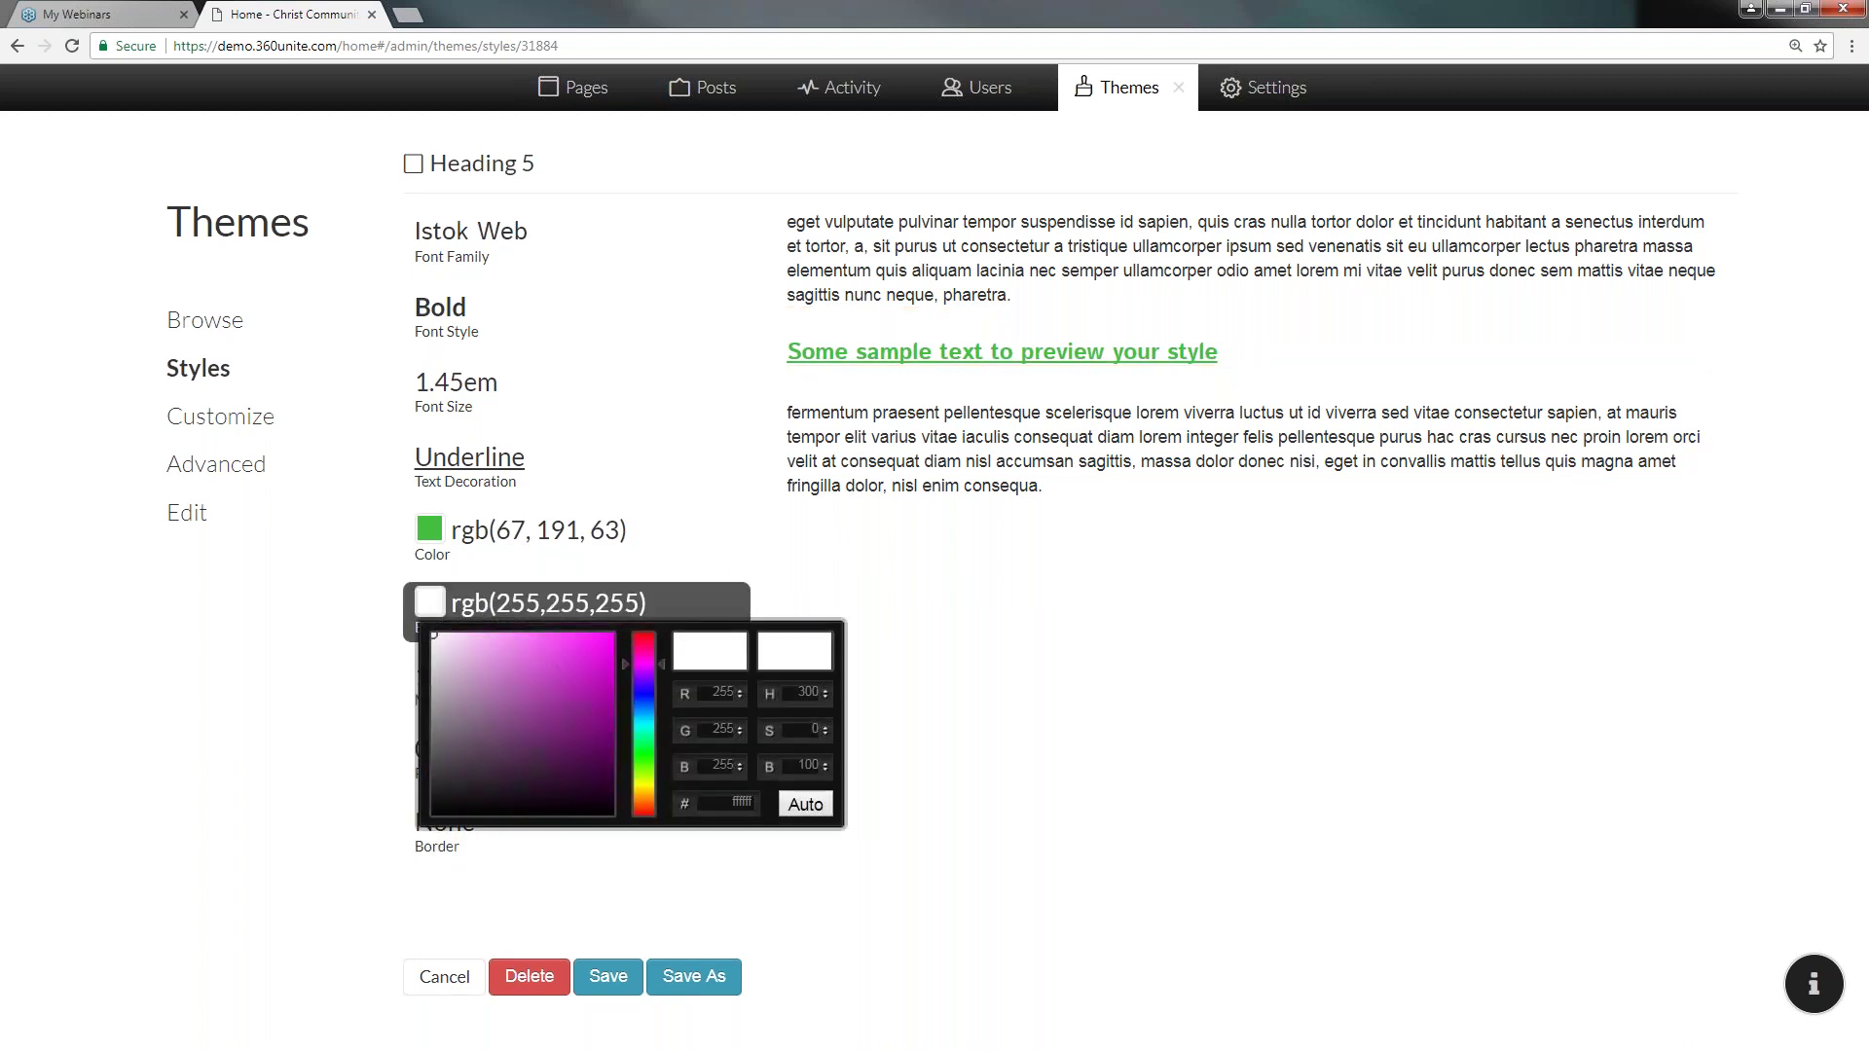
mouse_move(439, 649)
mouse_down()
mouse_move(441, 678)
mouse_move(459, 666)
mouse_move(440, 643)
mouse_move(434, 661)
mouse_up()
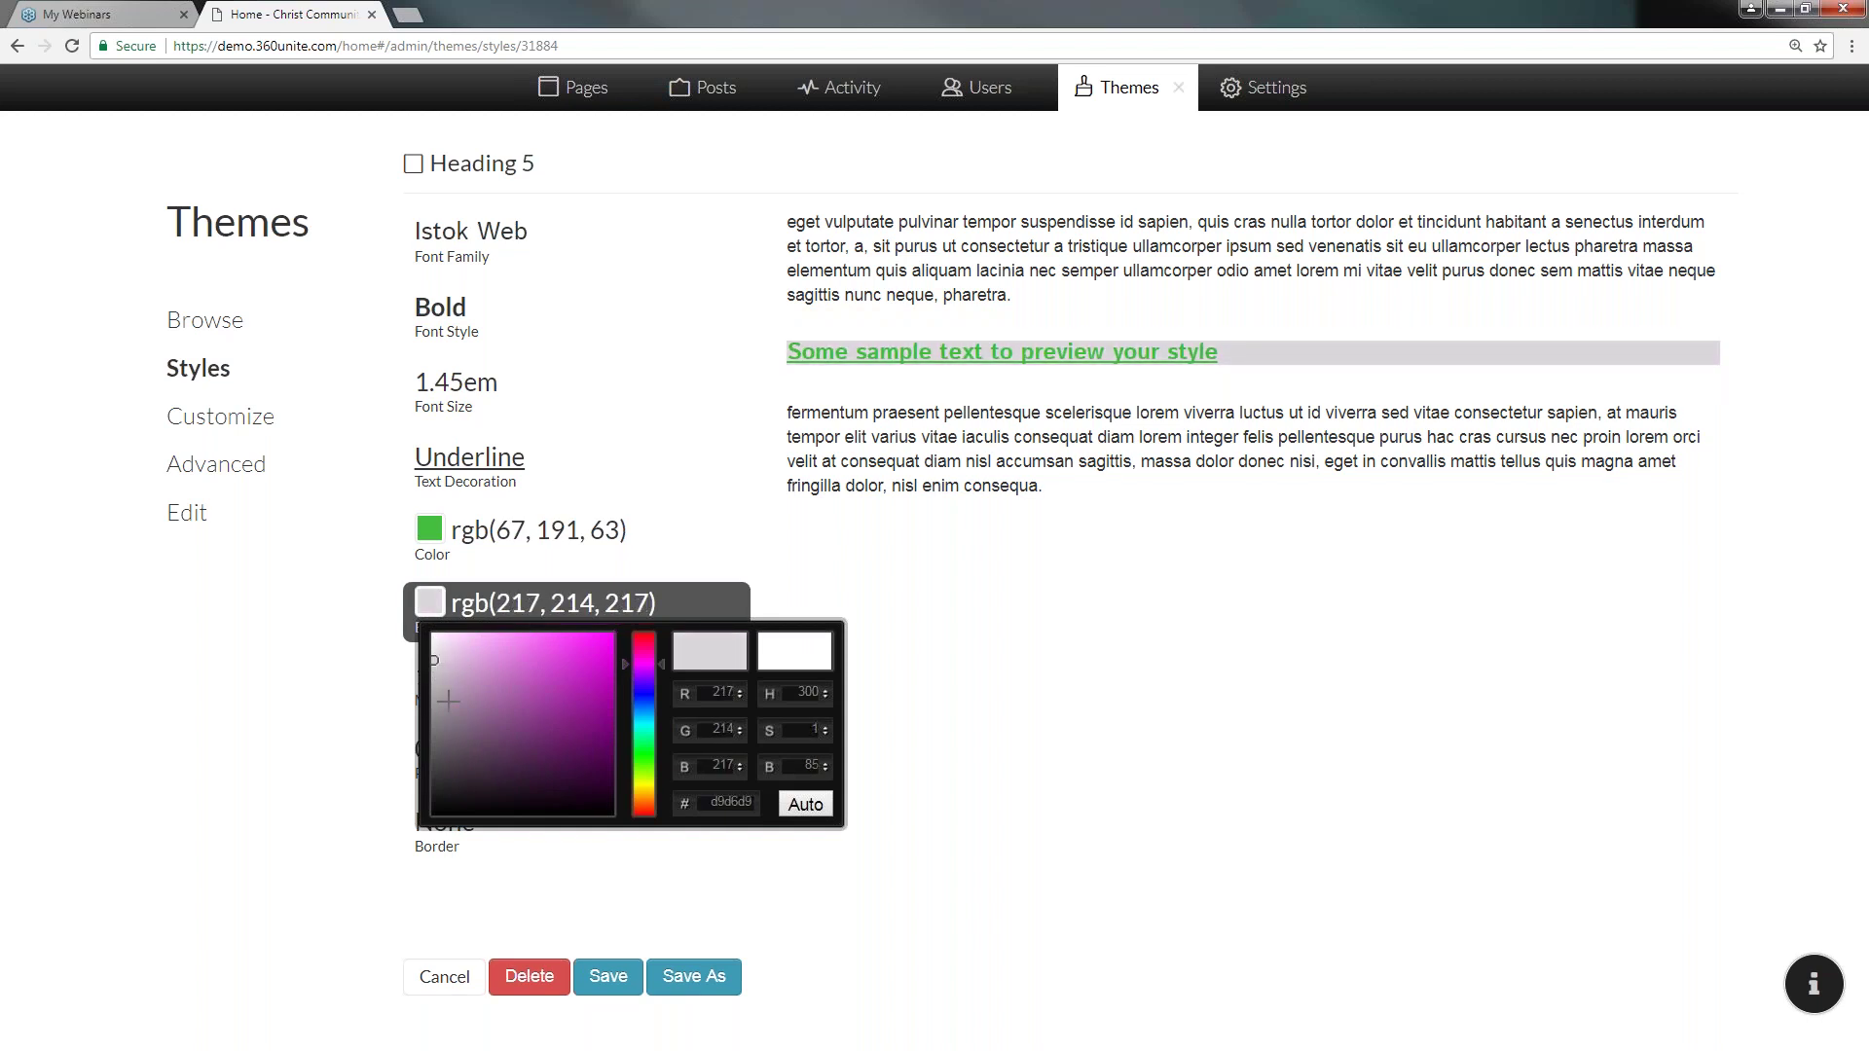
click(1228, 566)
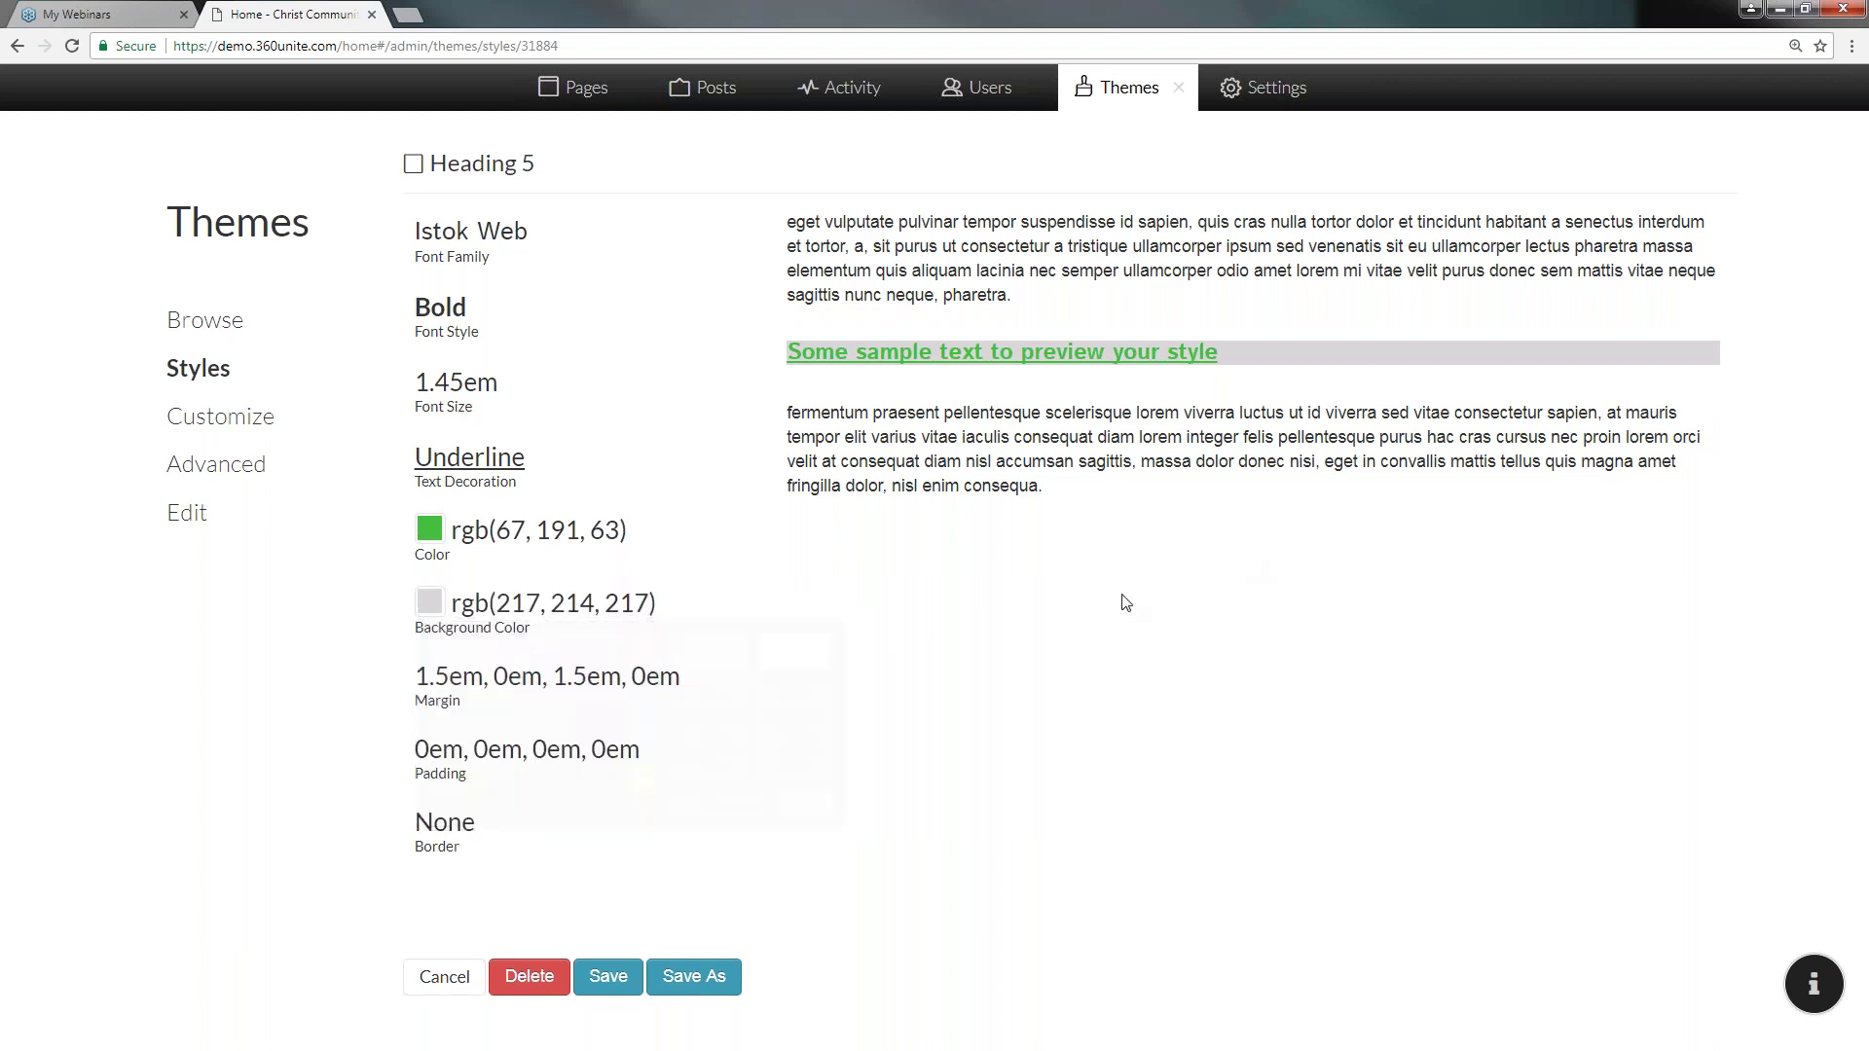
- Set the Heading 5 top and bottom margins to 1em
click(440, 688)
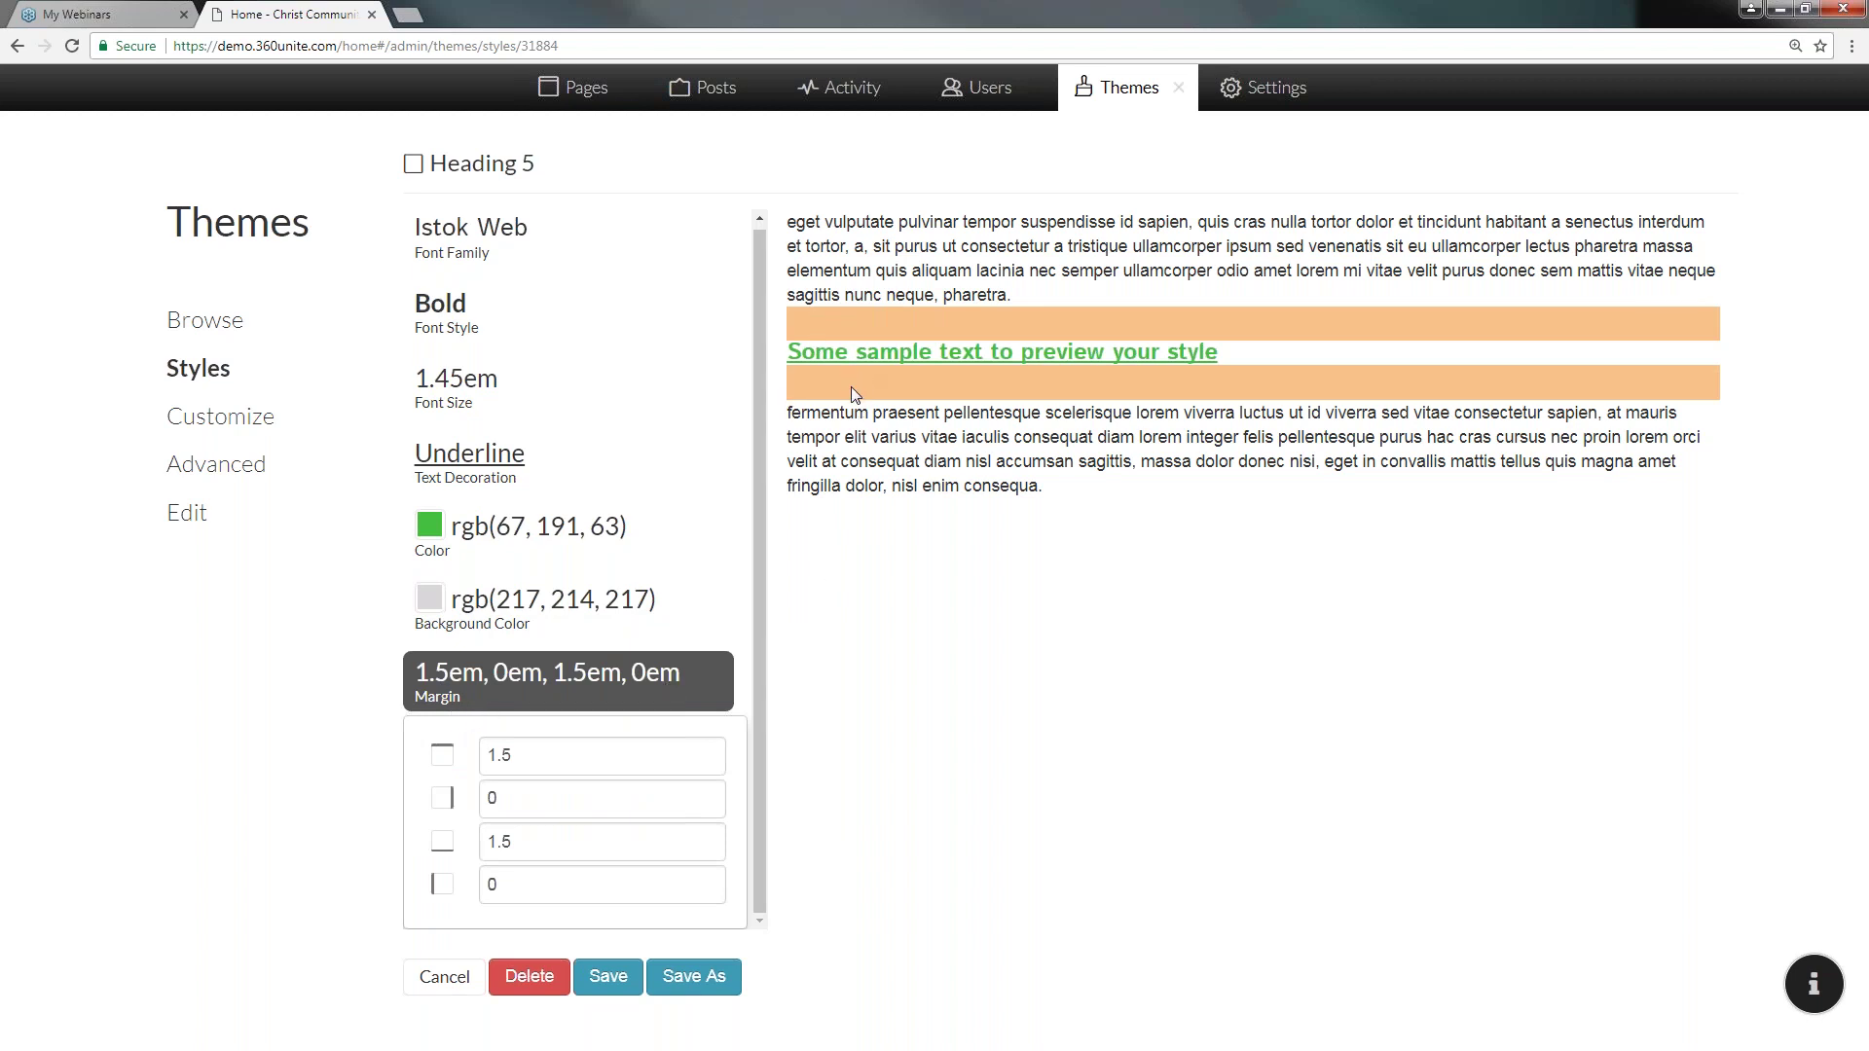
double_click(525, 845)
text(1)
double_click(501, 755)
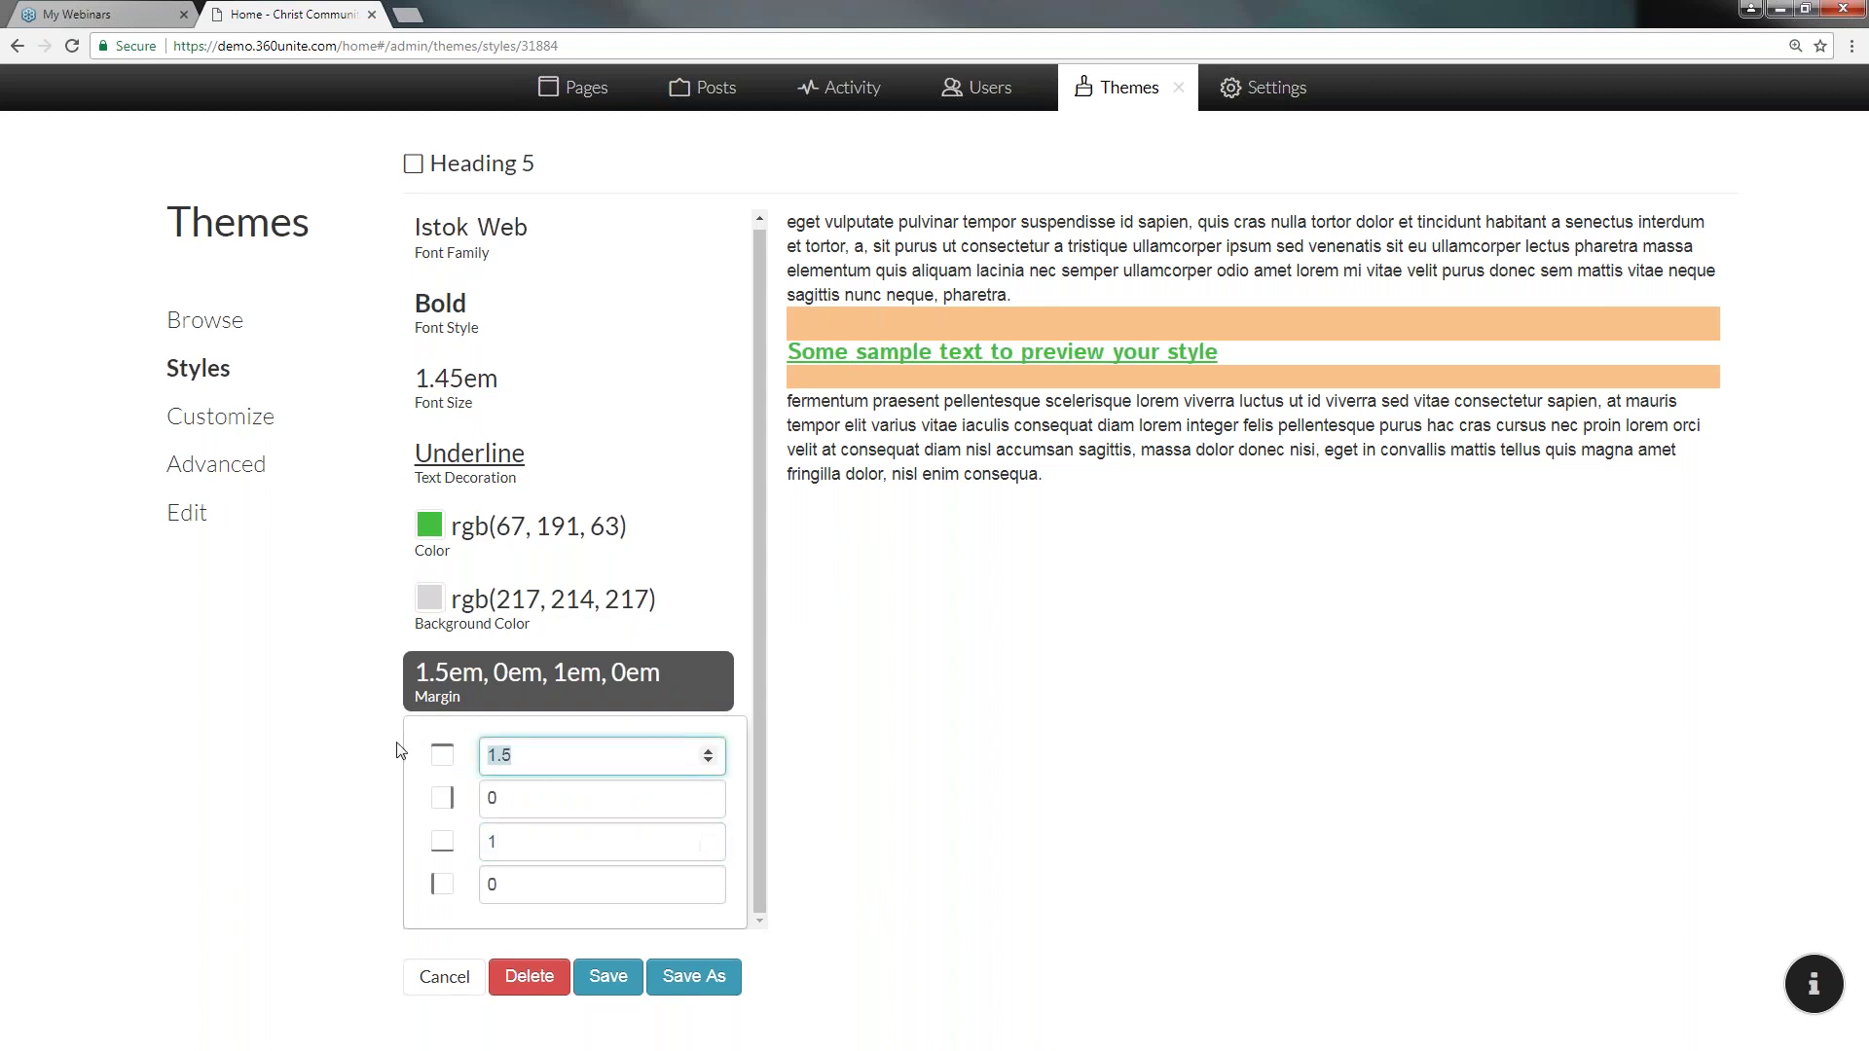
text(1)
key(Tab)
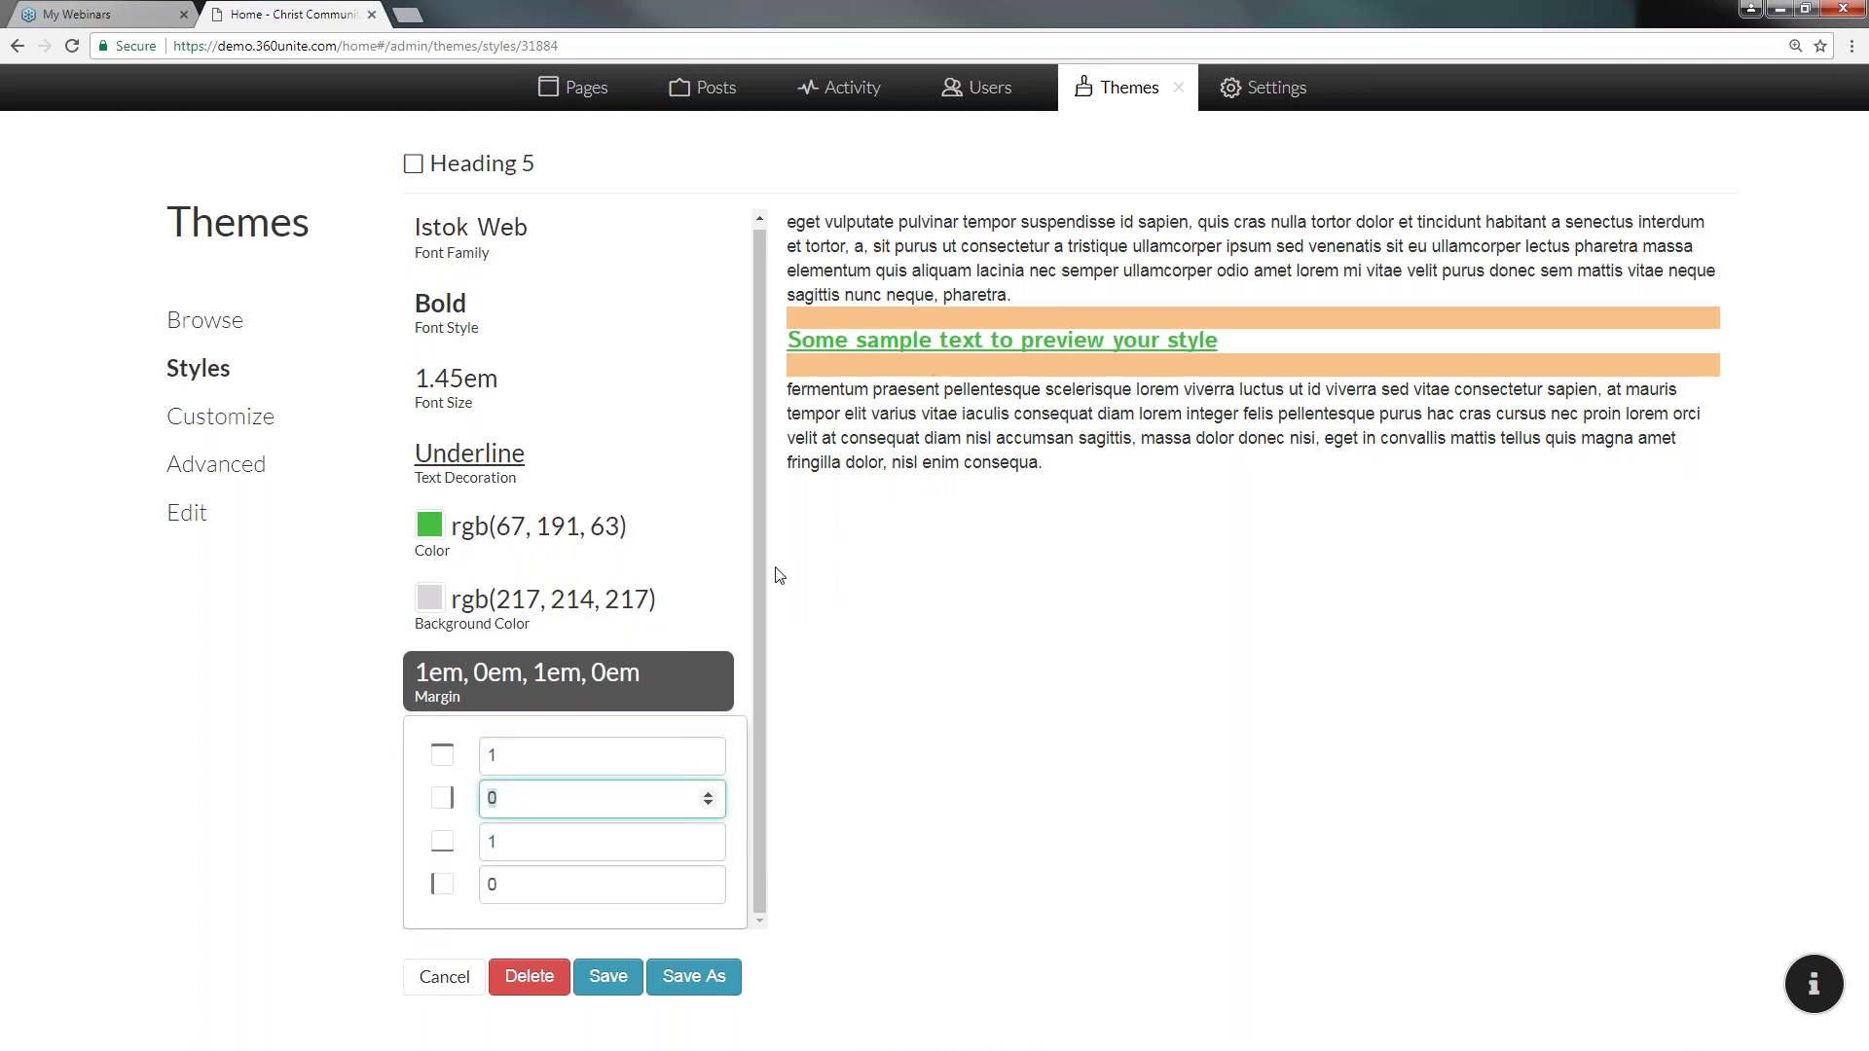
click(1043, 909)
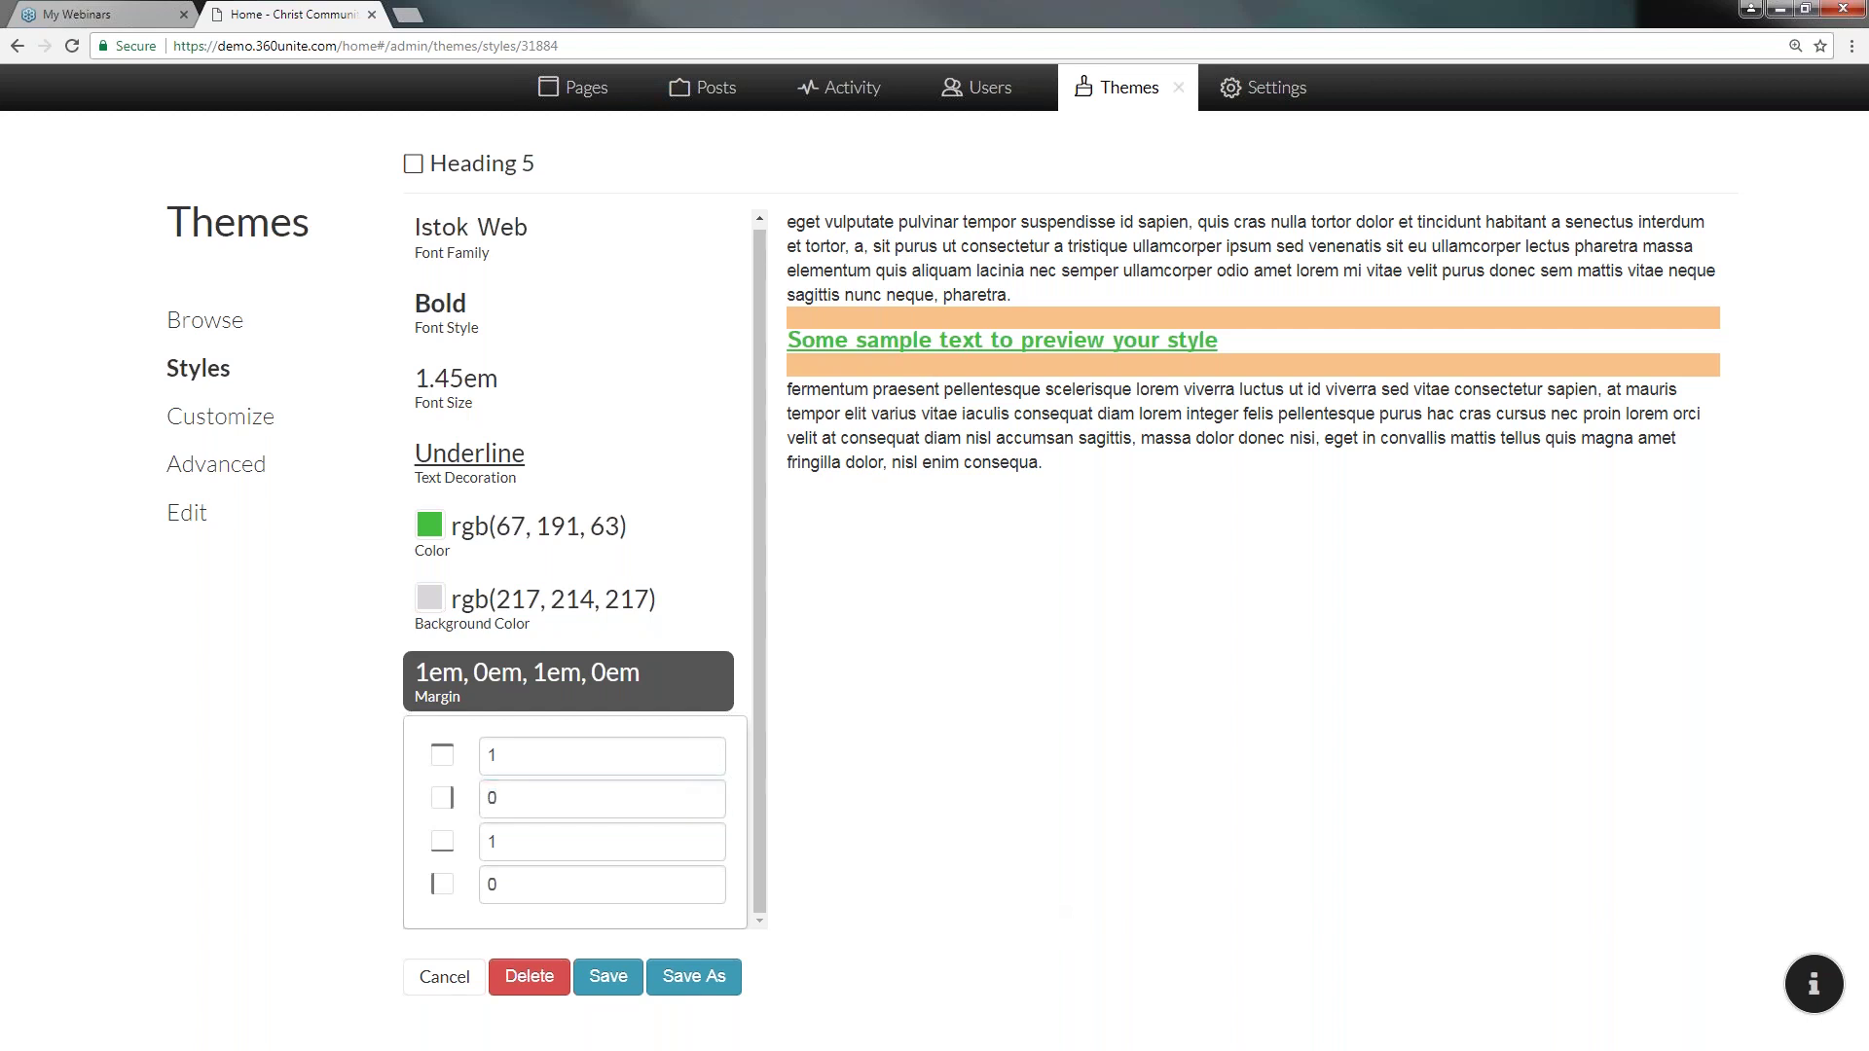
click(466, 686)
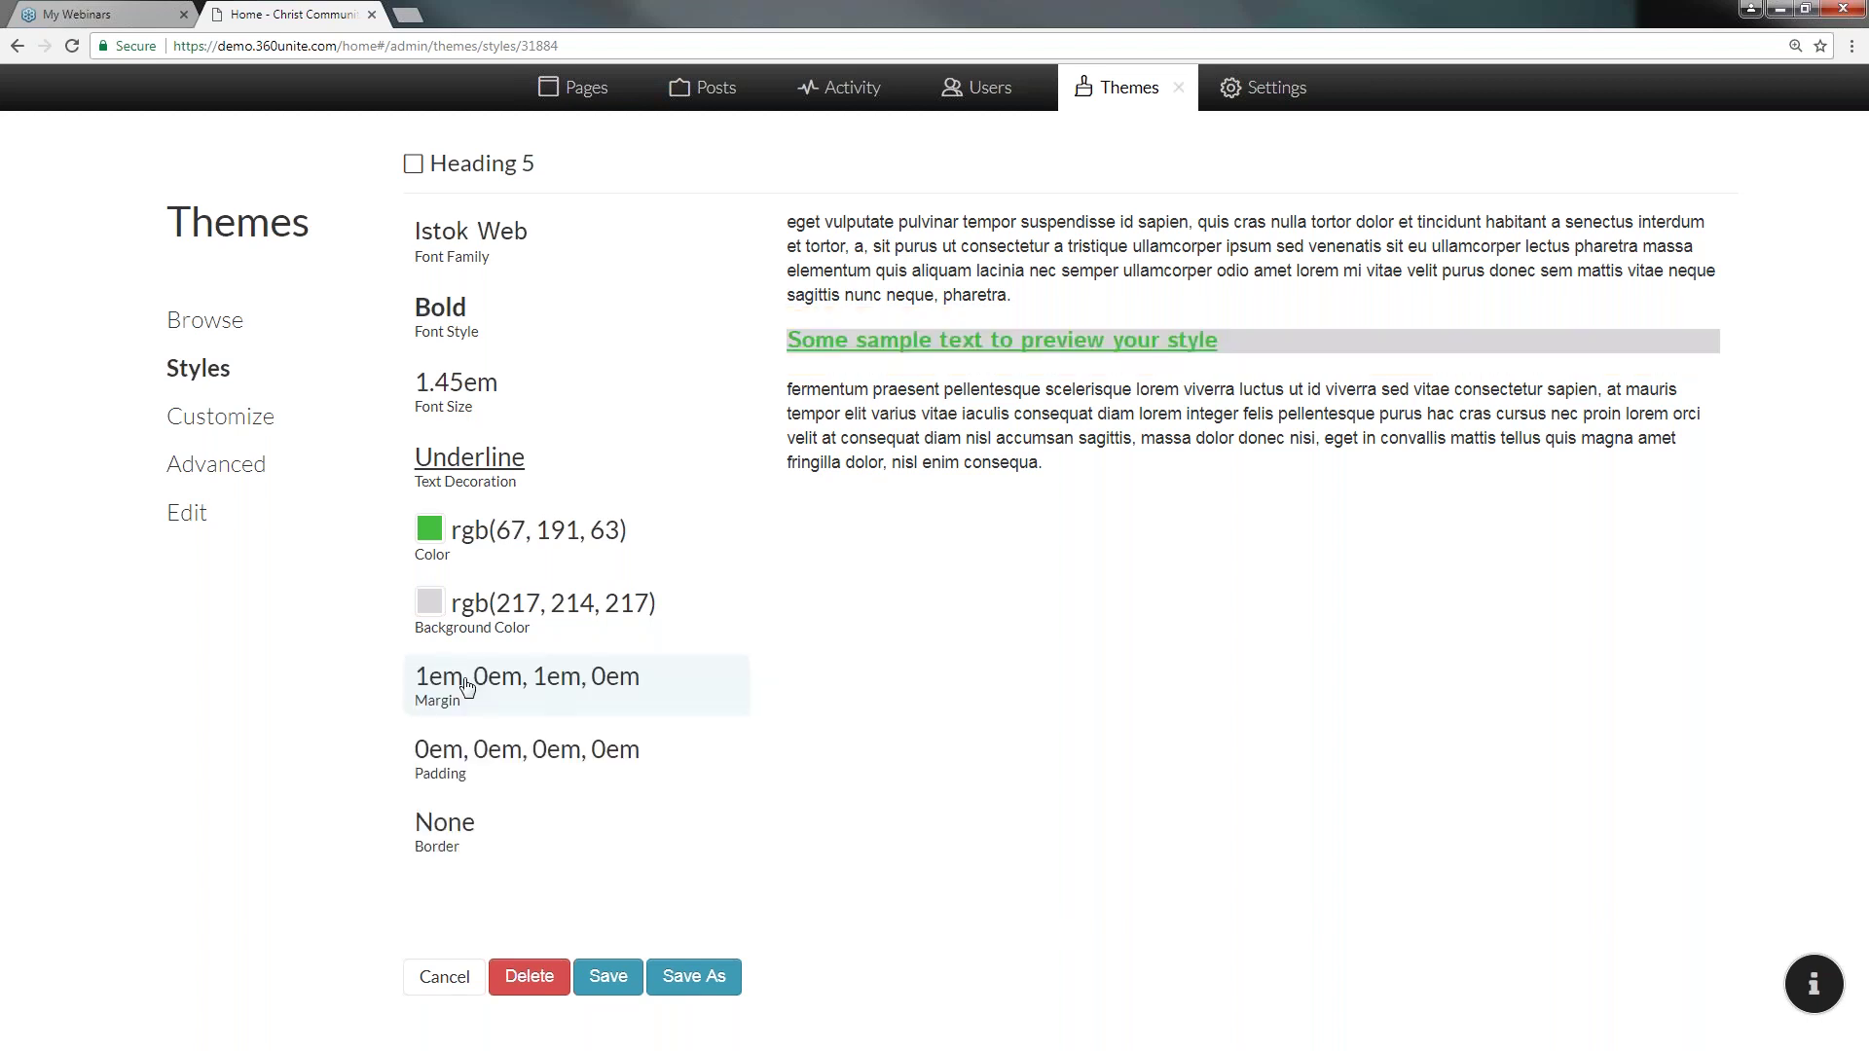
- Set the Heading 5 top and bottom padding to 1em
click(450, 777)
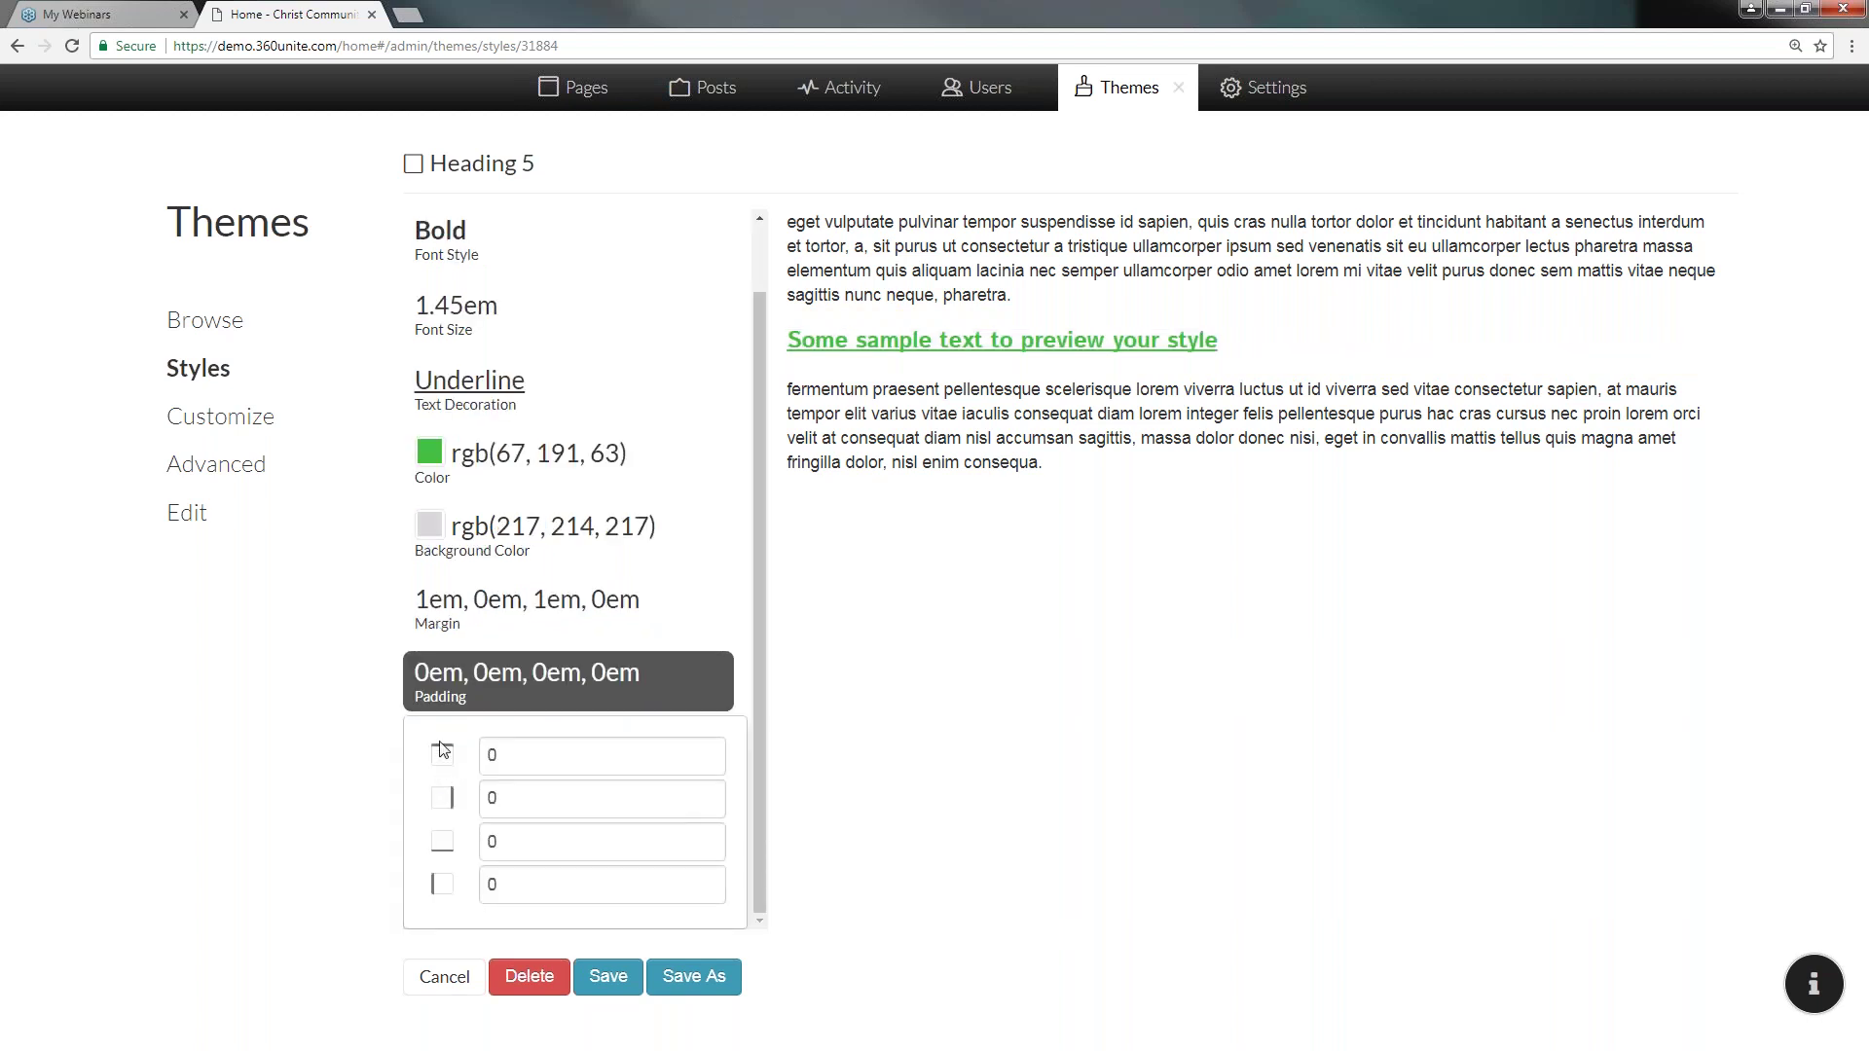
double_click(483, 749)
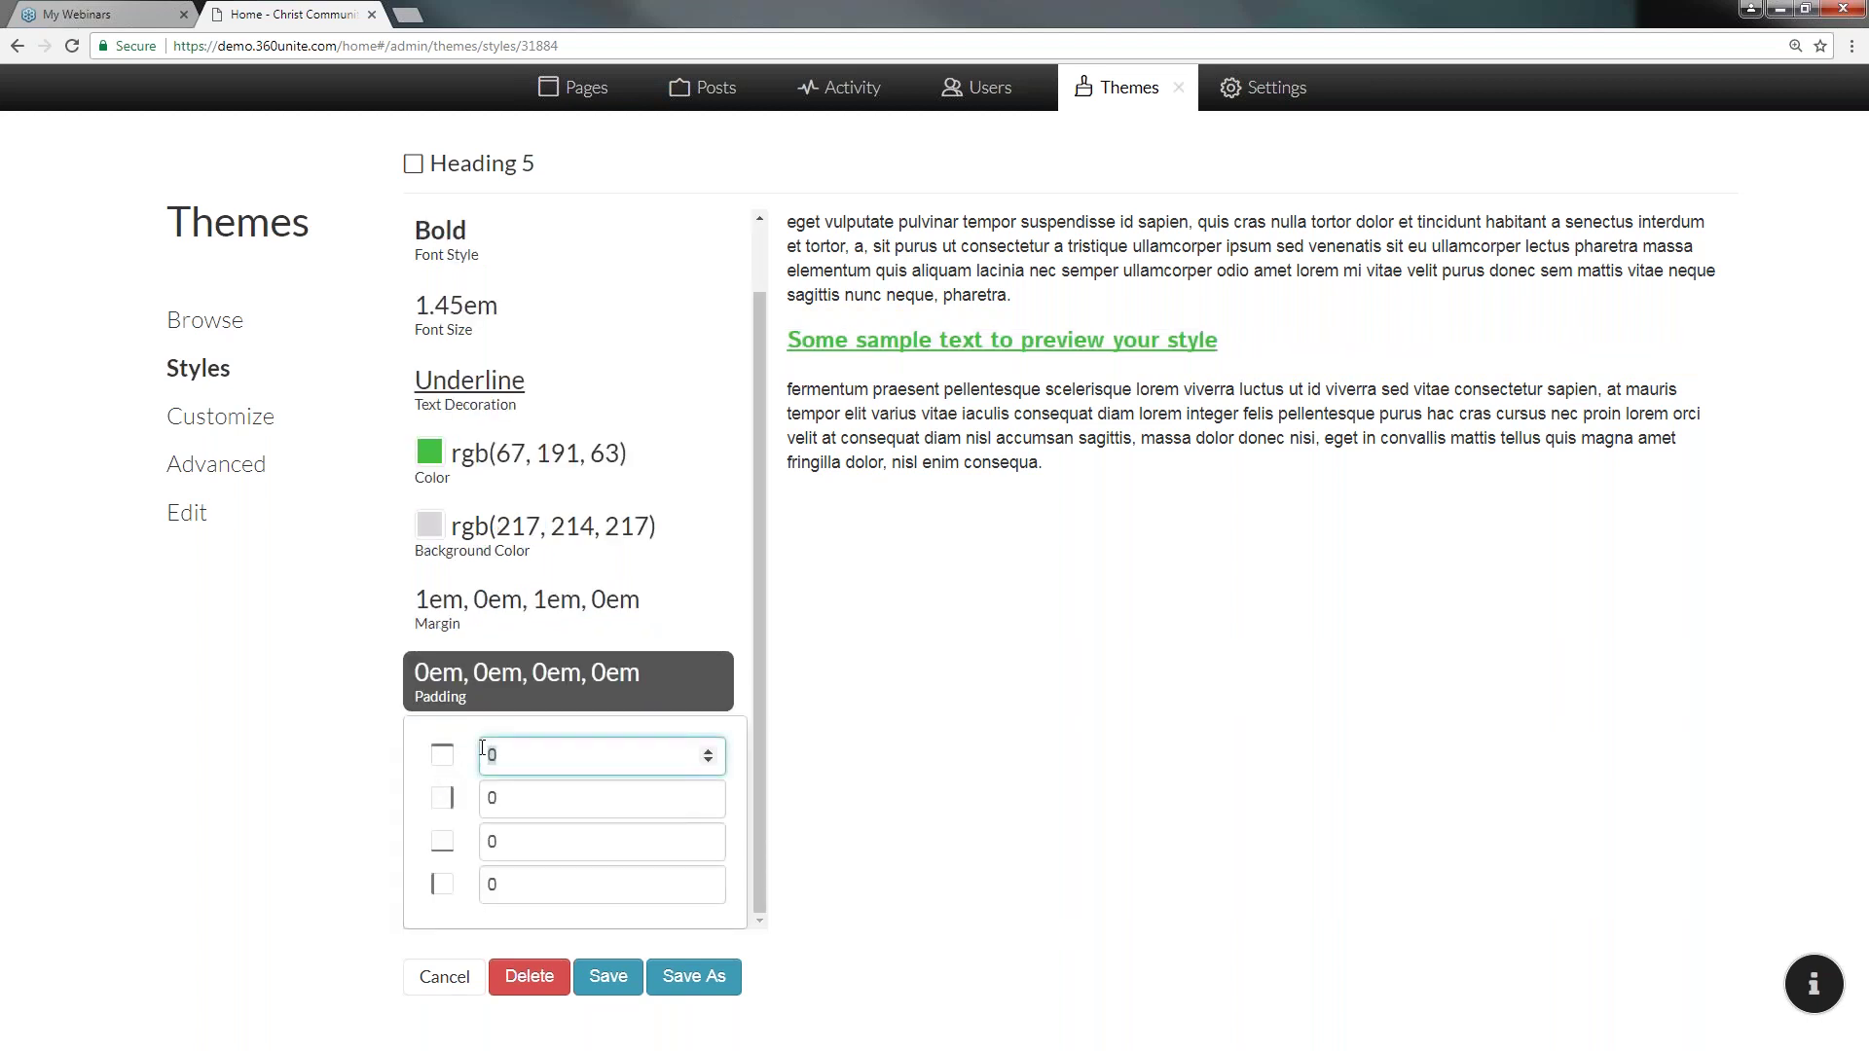
text(1)
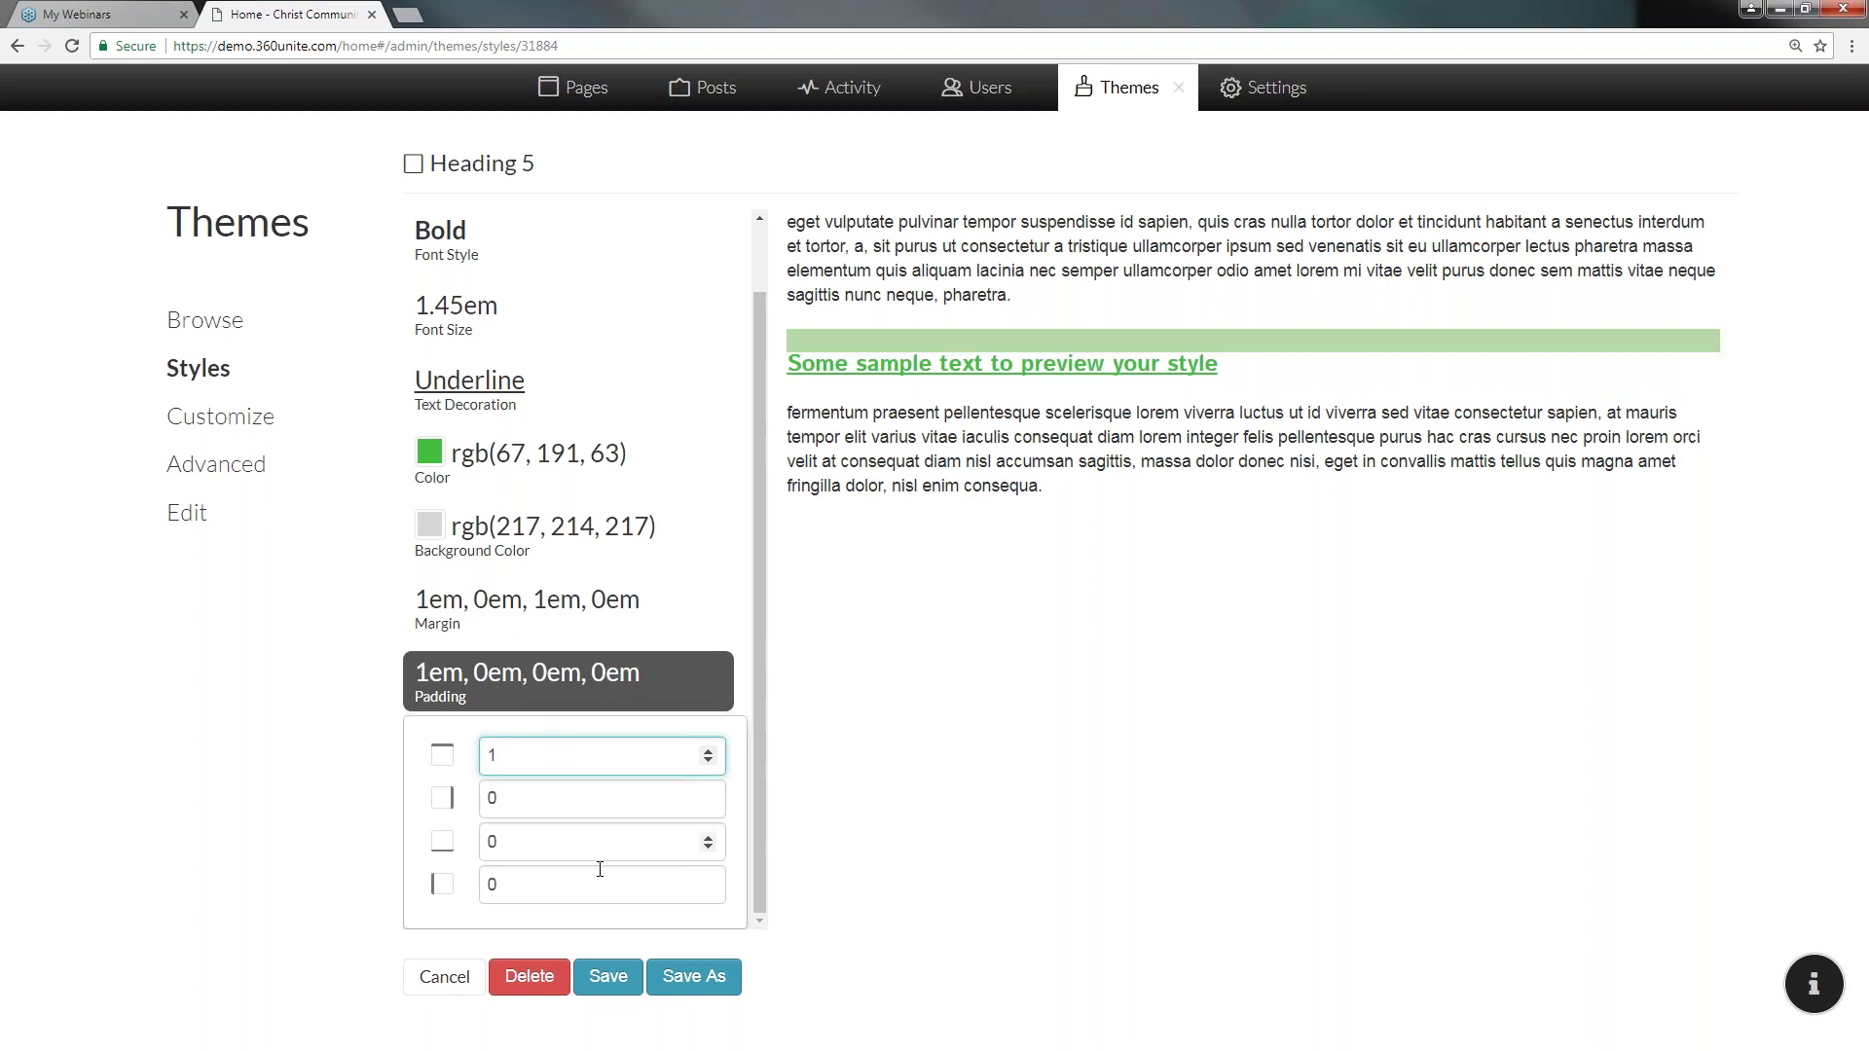
double_click(492, 842)
text(1)
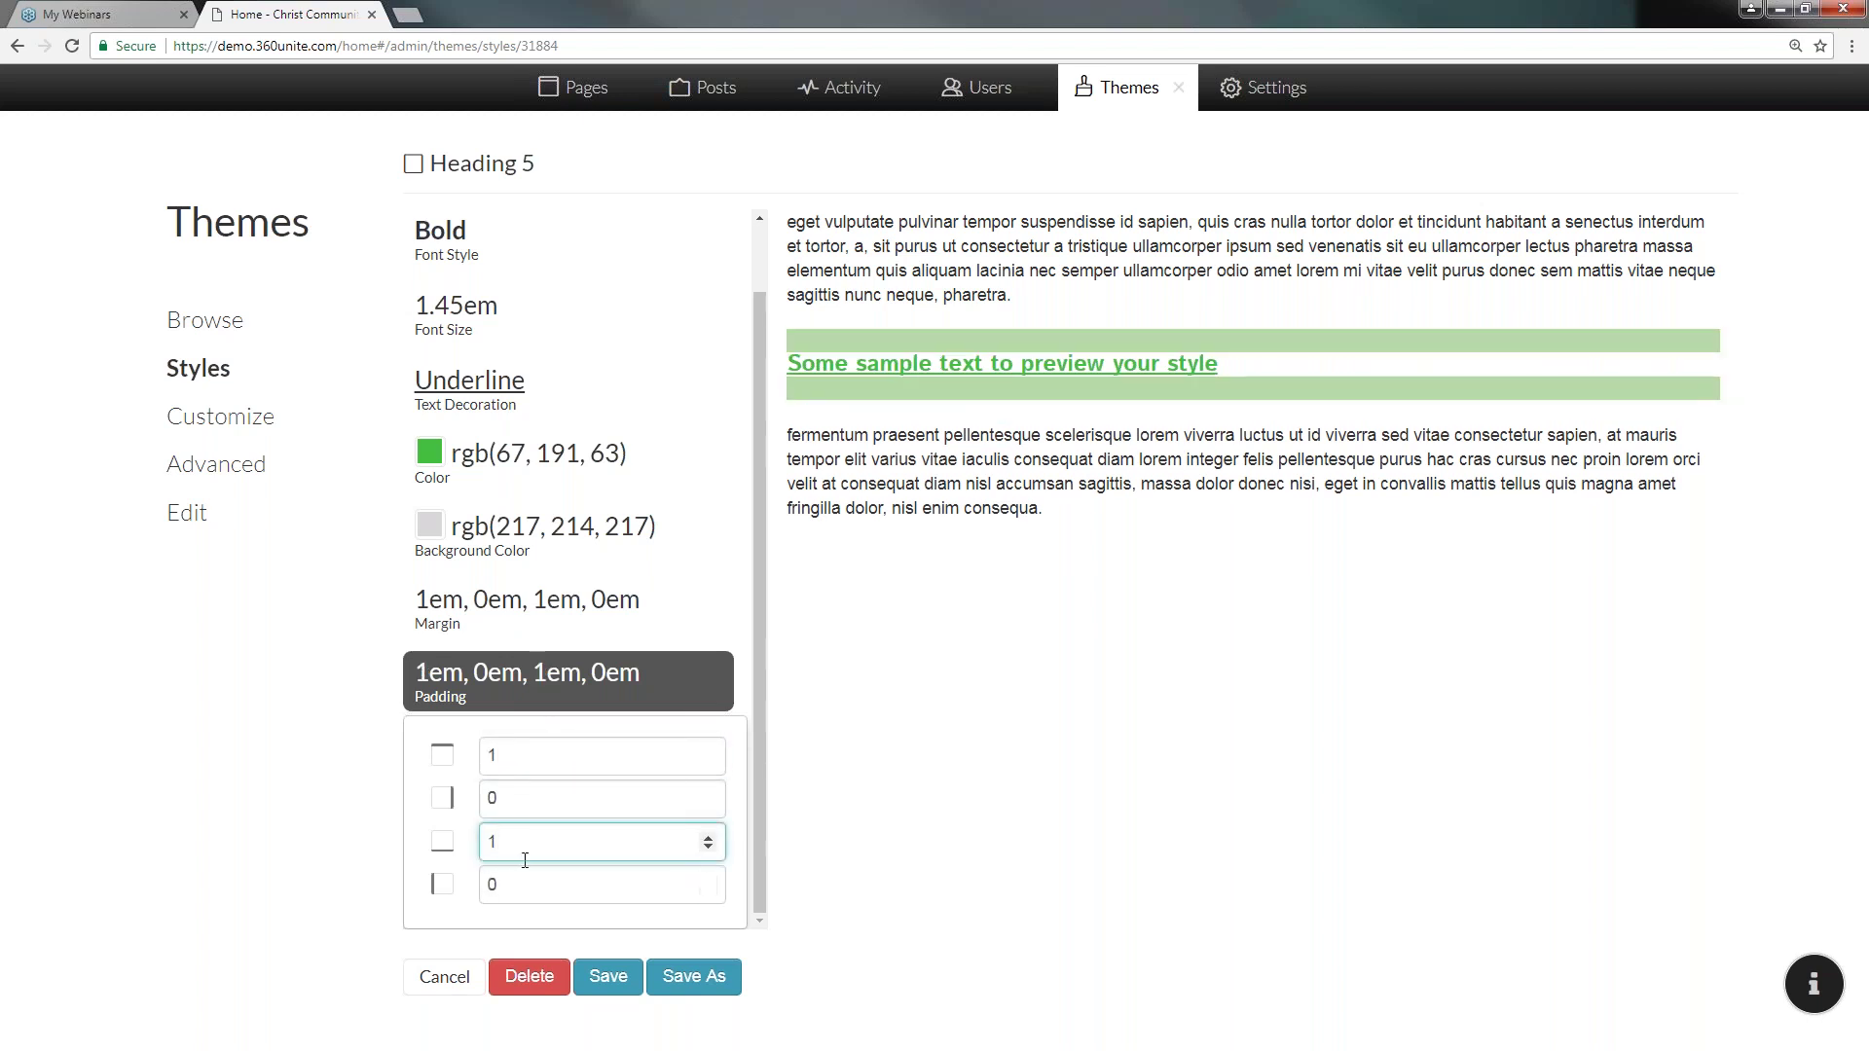
click(574, 681)
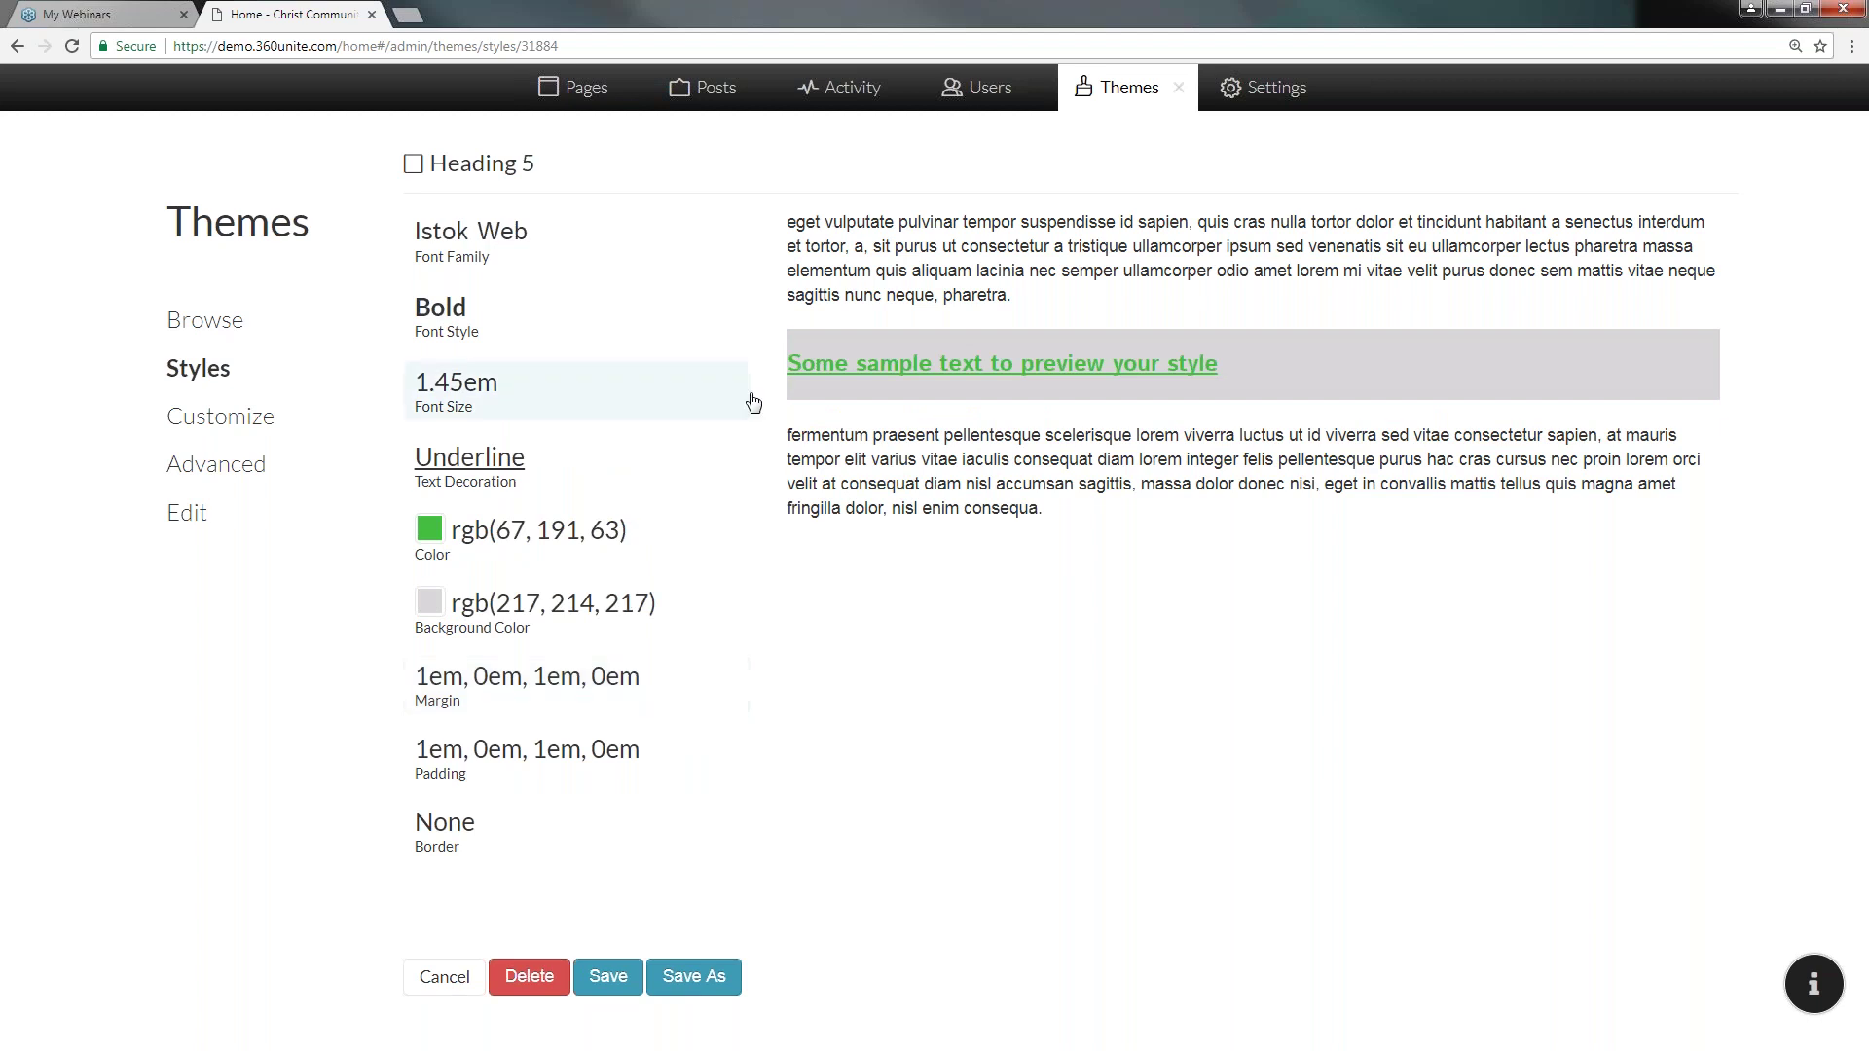
- Reduce the Heading 5 top and bottom margins to .5em
click(481, 684)
text(.5)
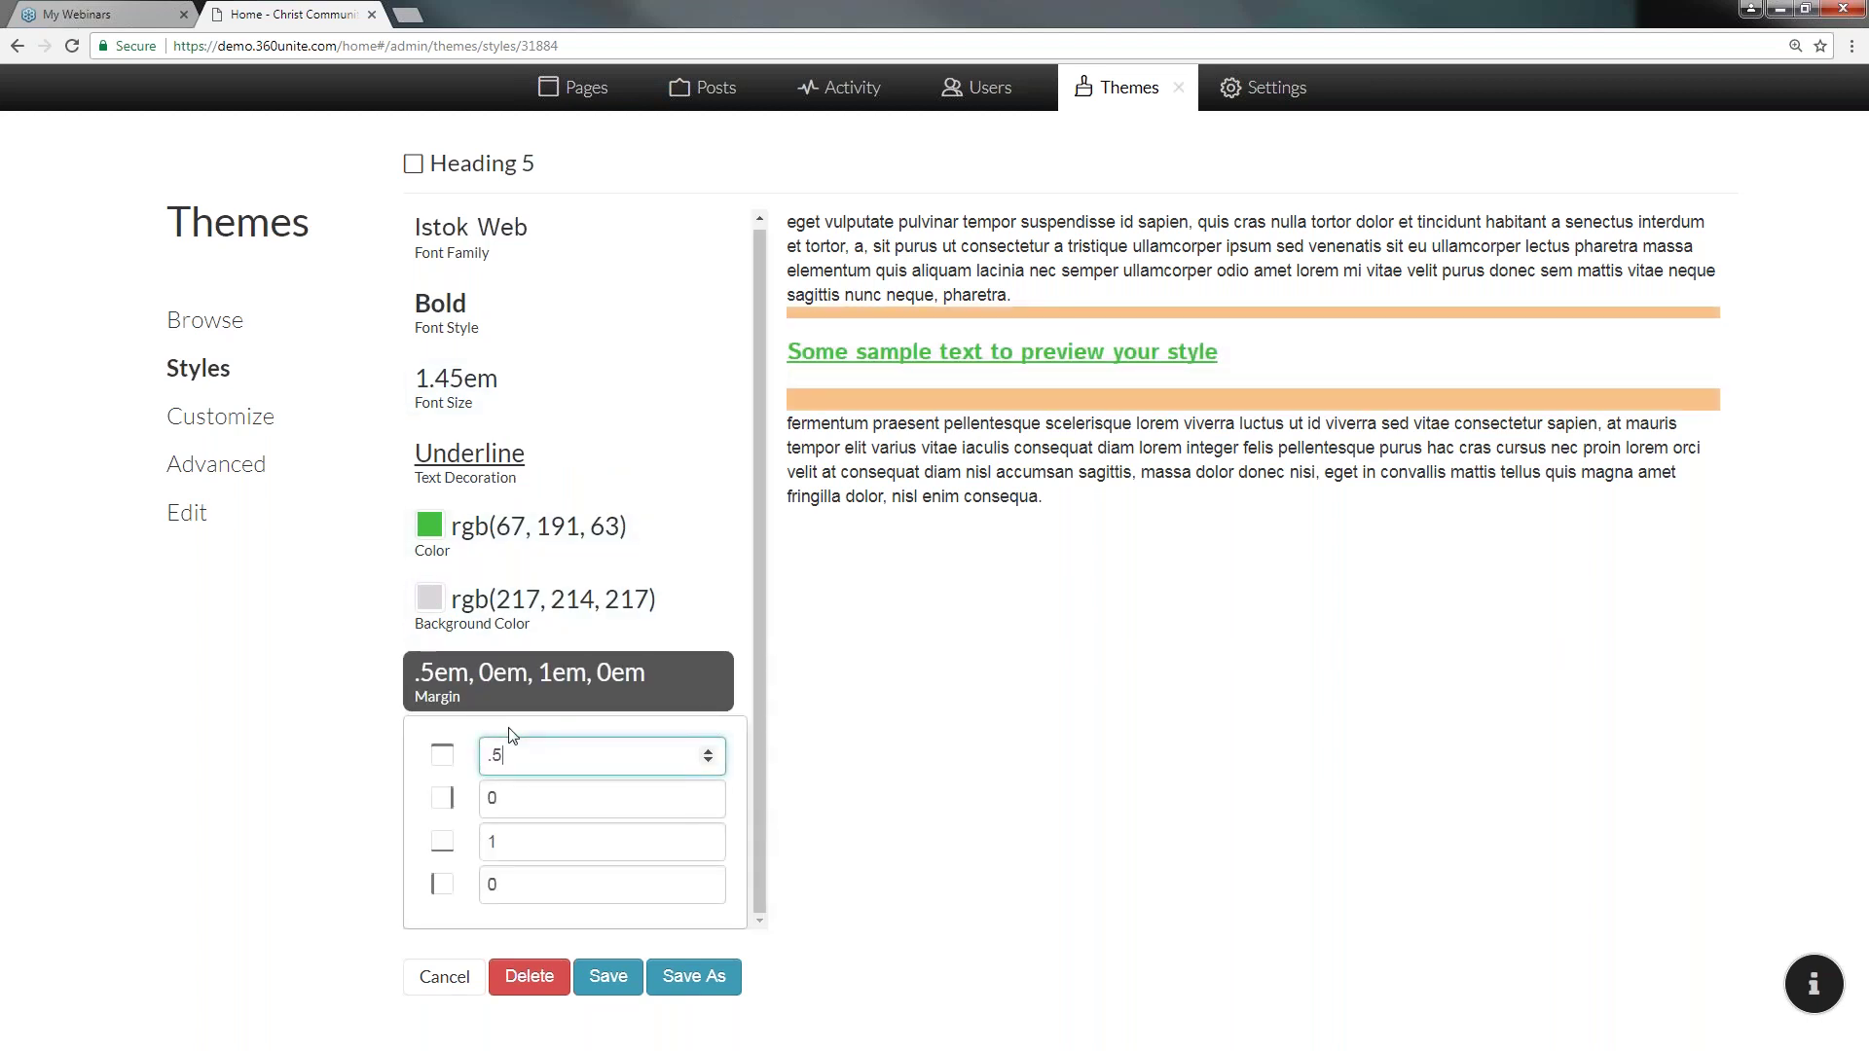
key(Tab)
key(Tab)
text(.5)
key(Tab)
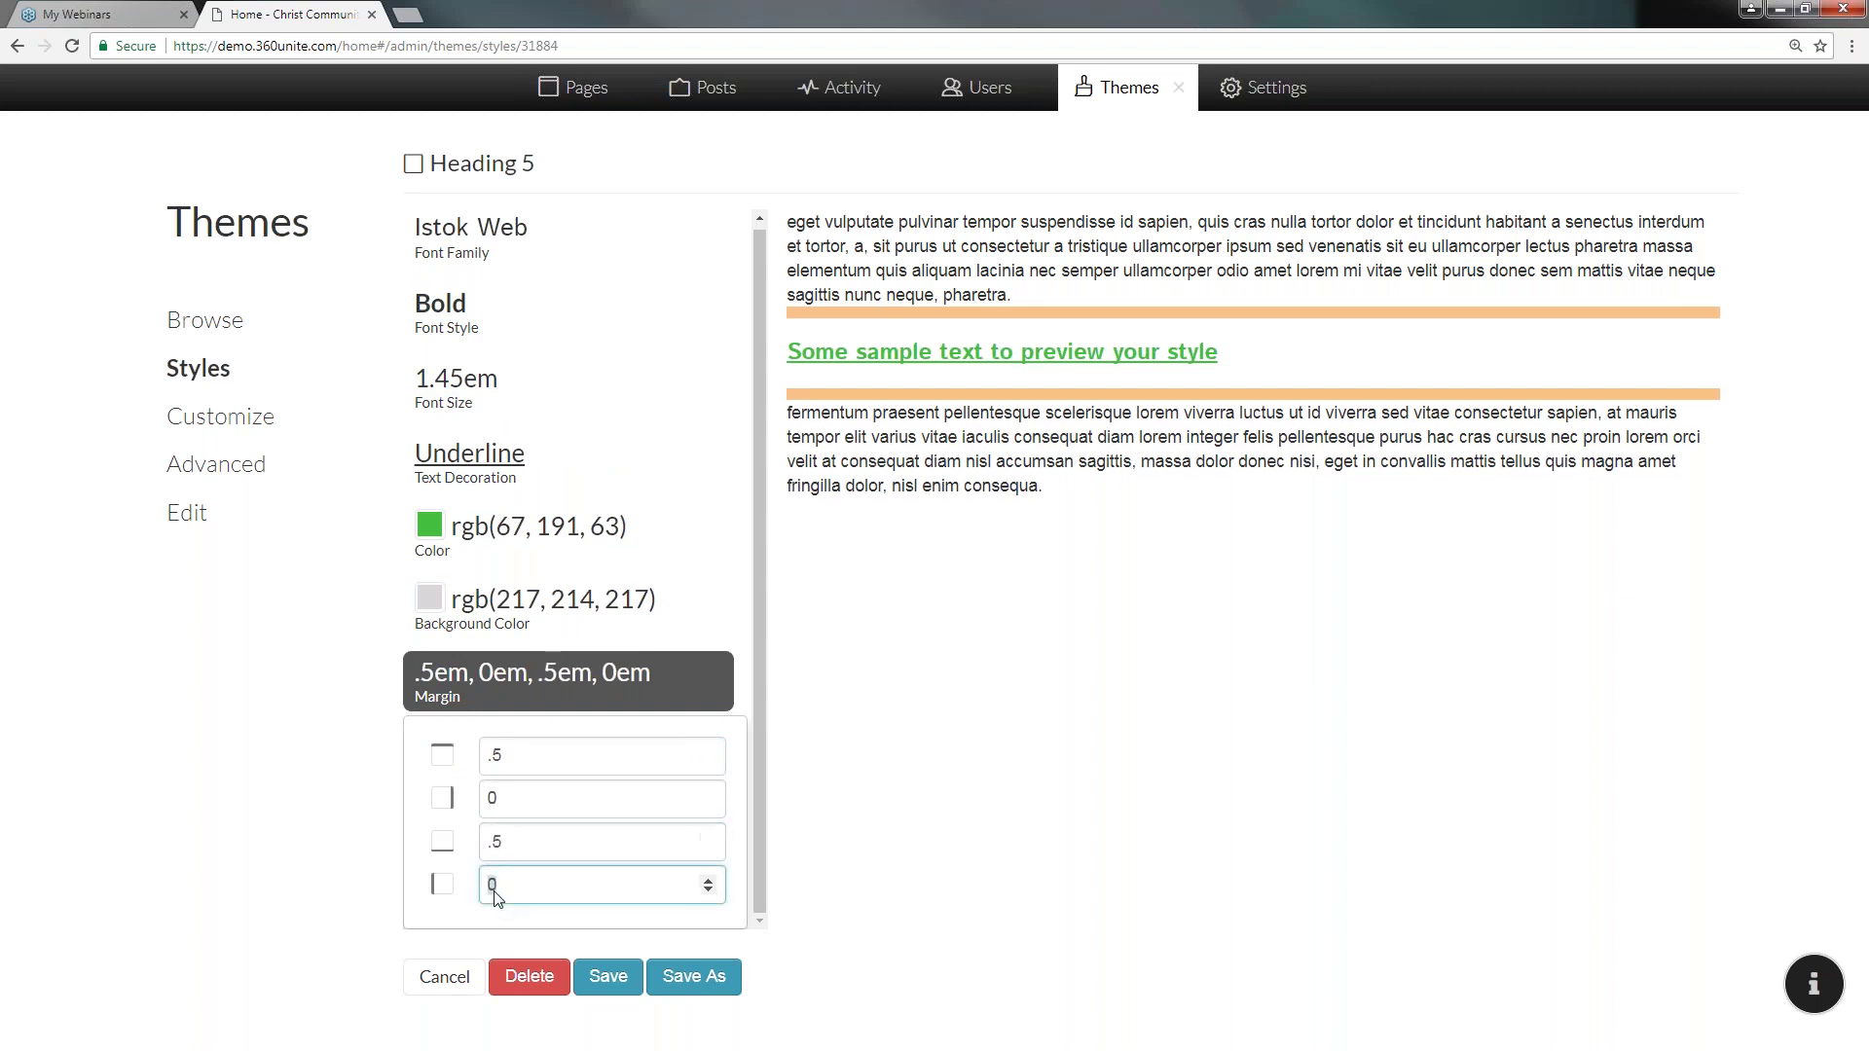
key(Return)
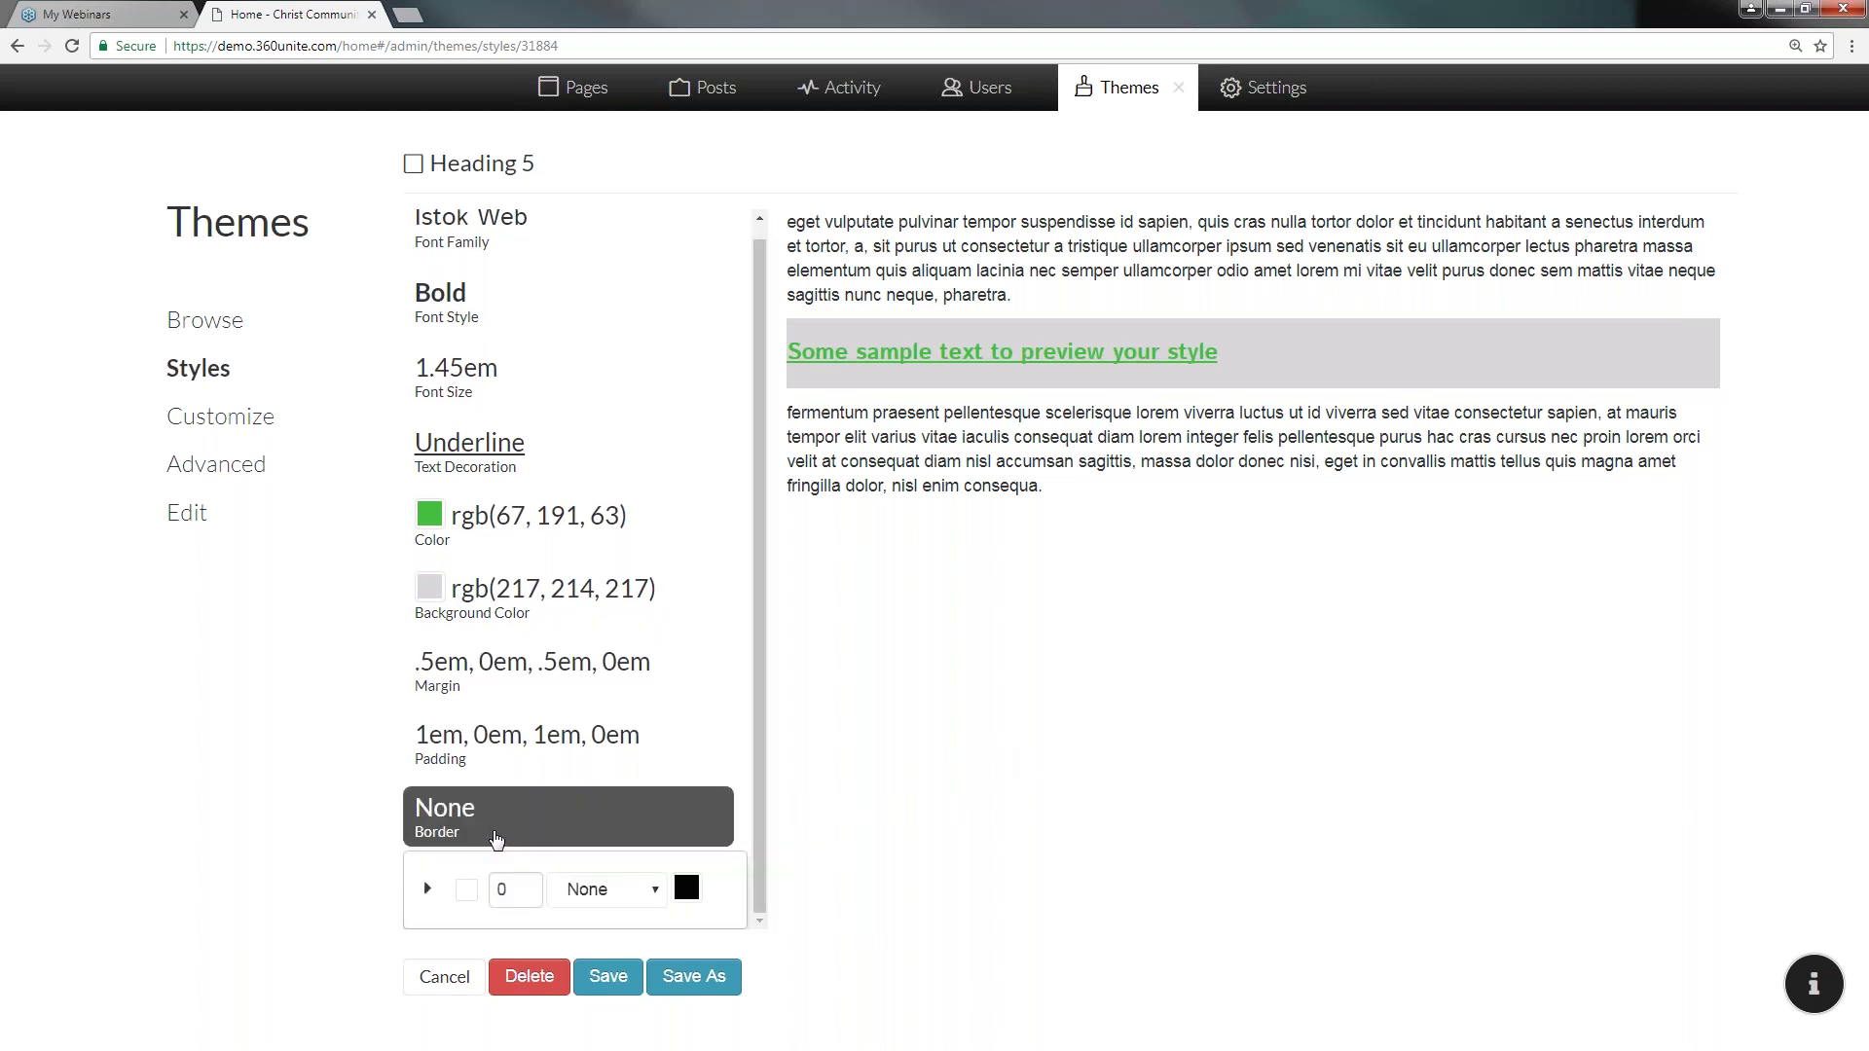
- Try the Solid, Dotted and Dashed border styles on Heading 5, and settle on Double
click(611, 889)
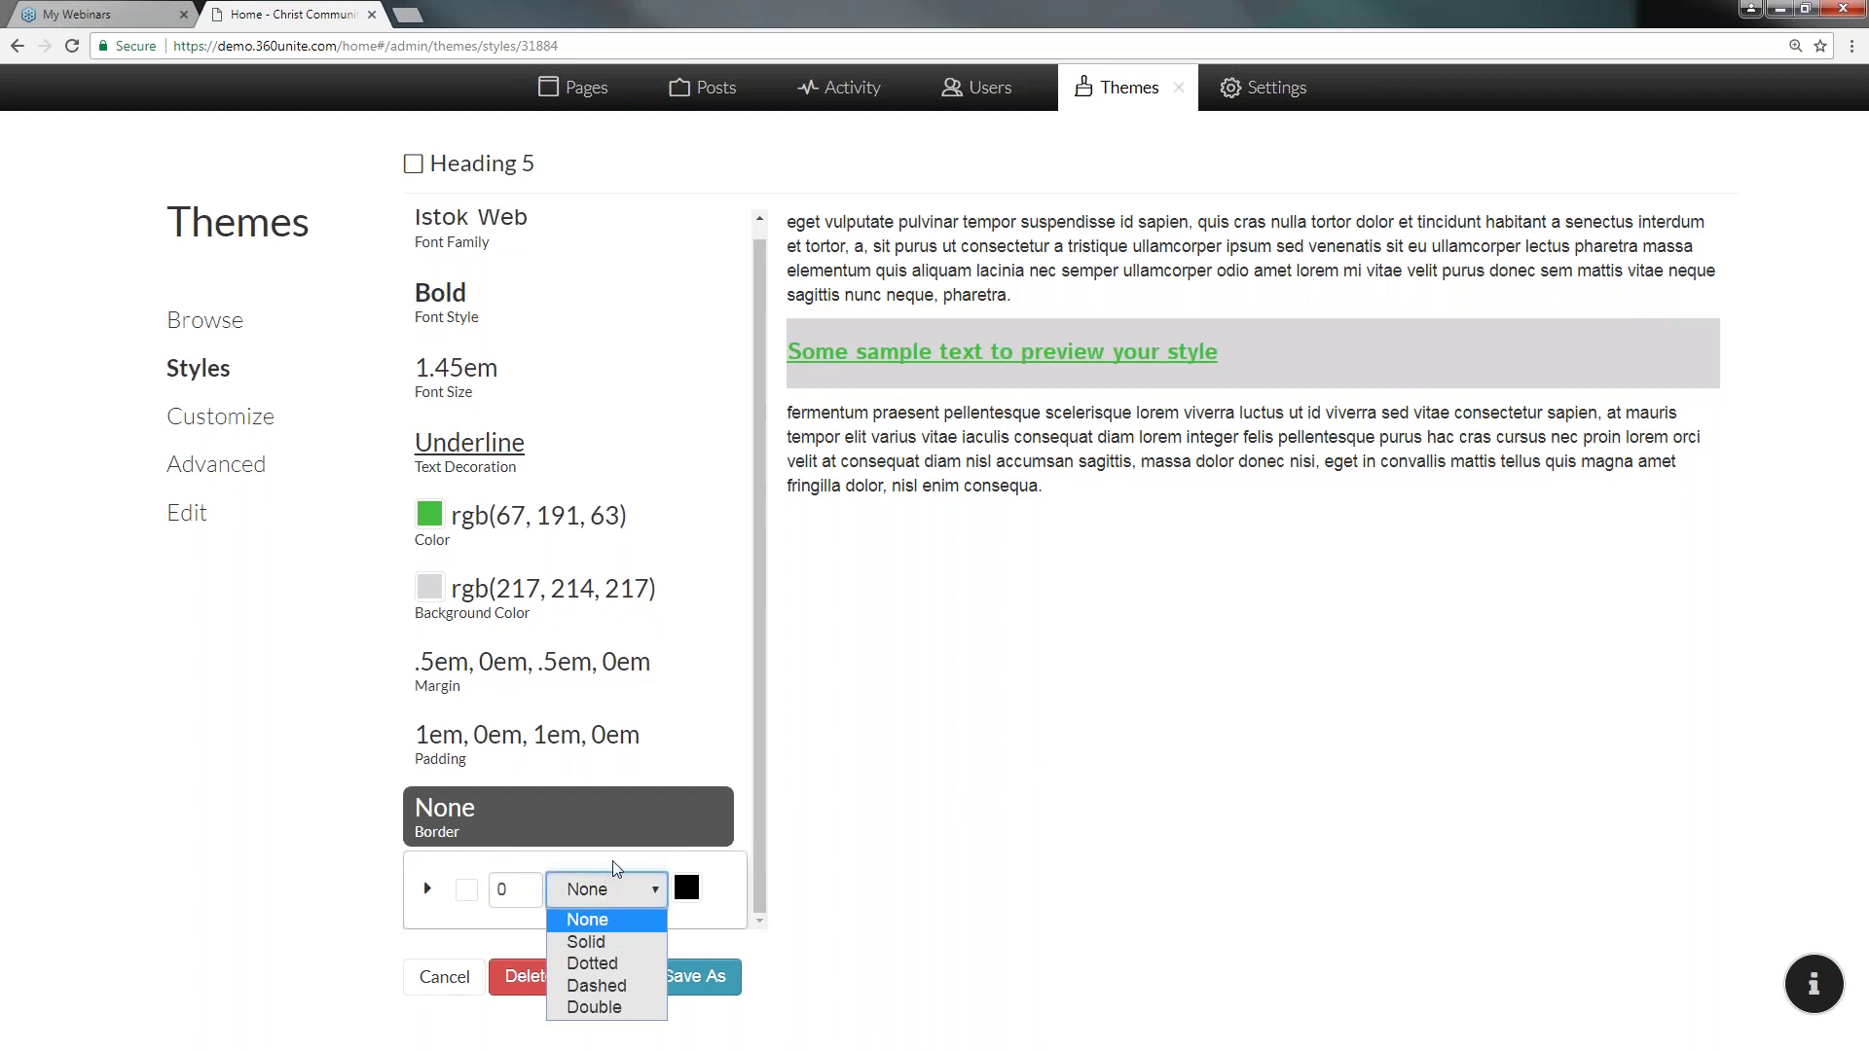
click(624, 929)
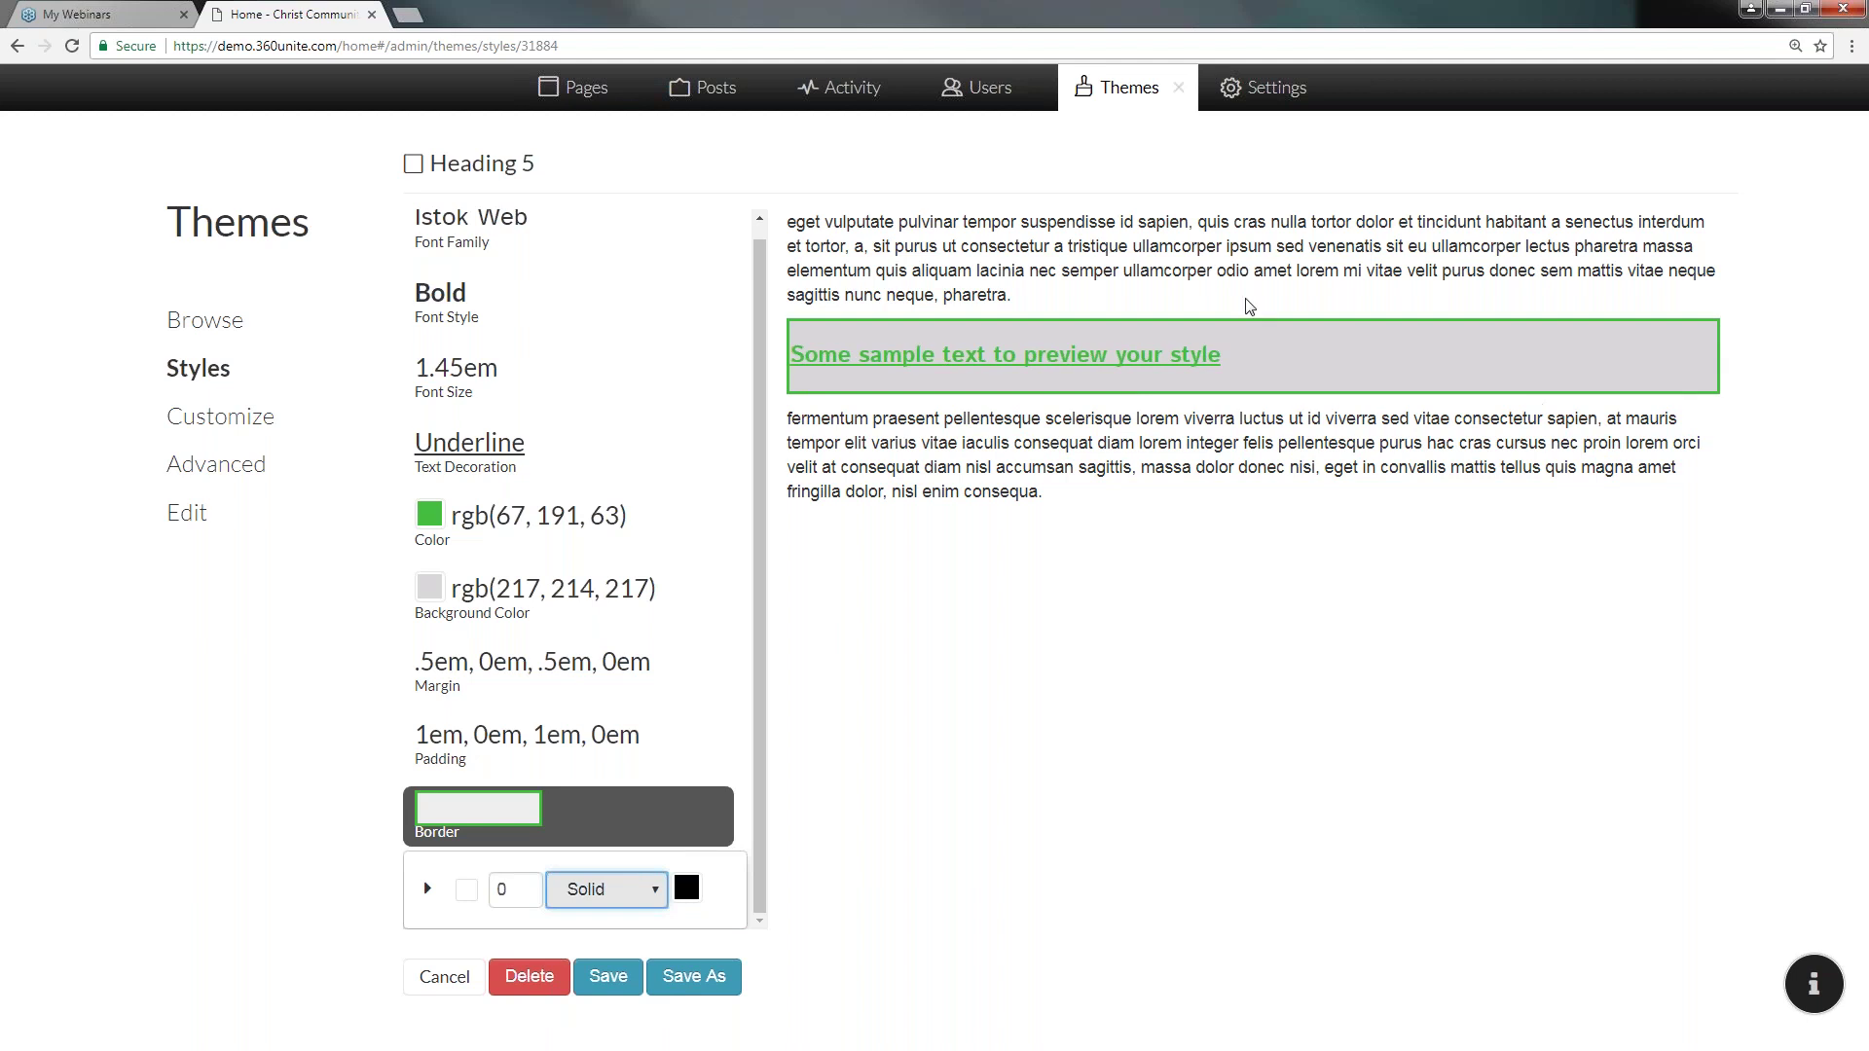
click(579, 893)
click(597, 966)
click(623, 886)
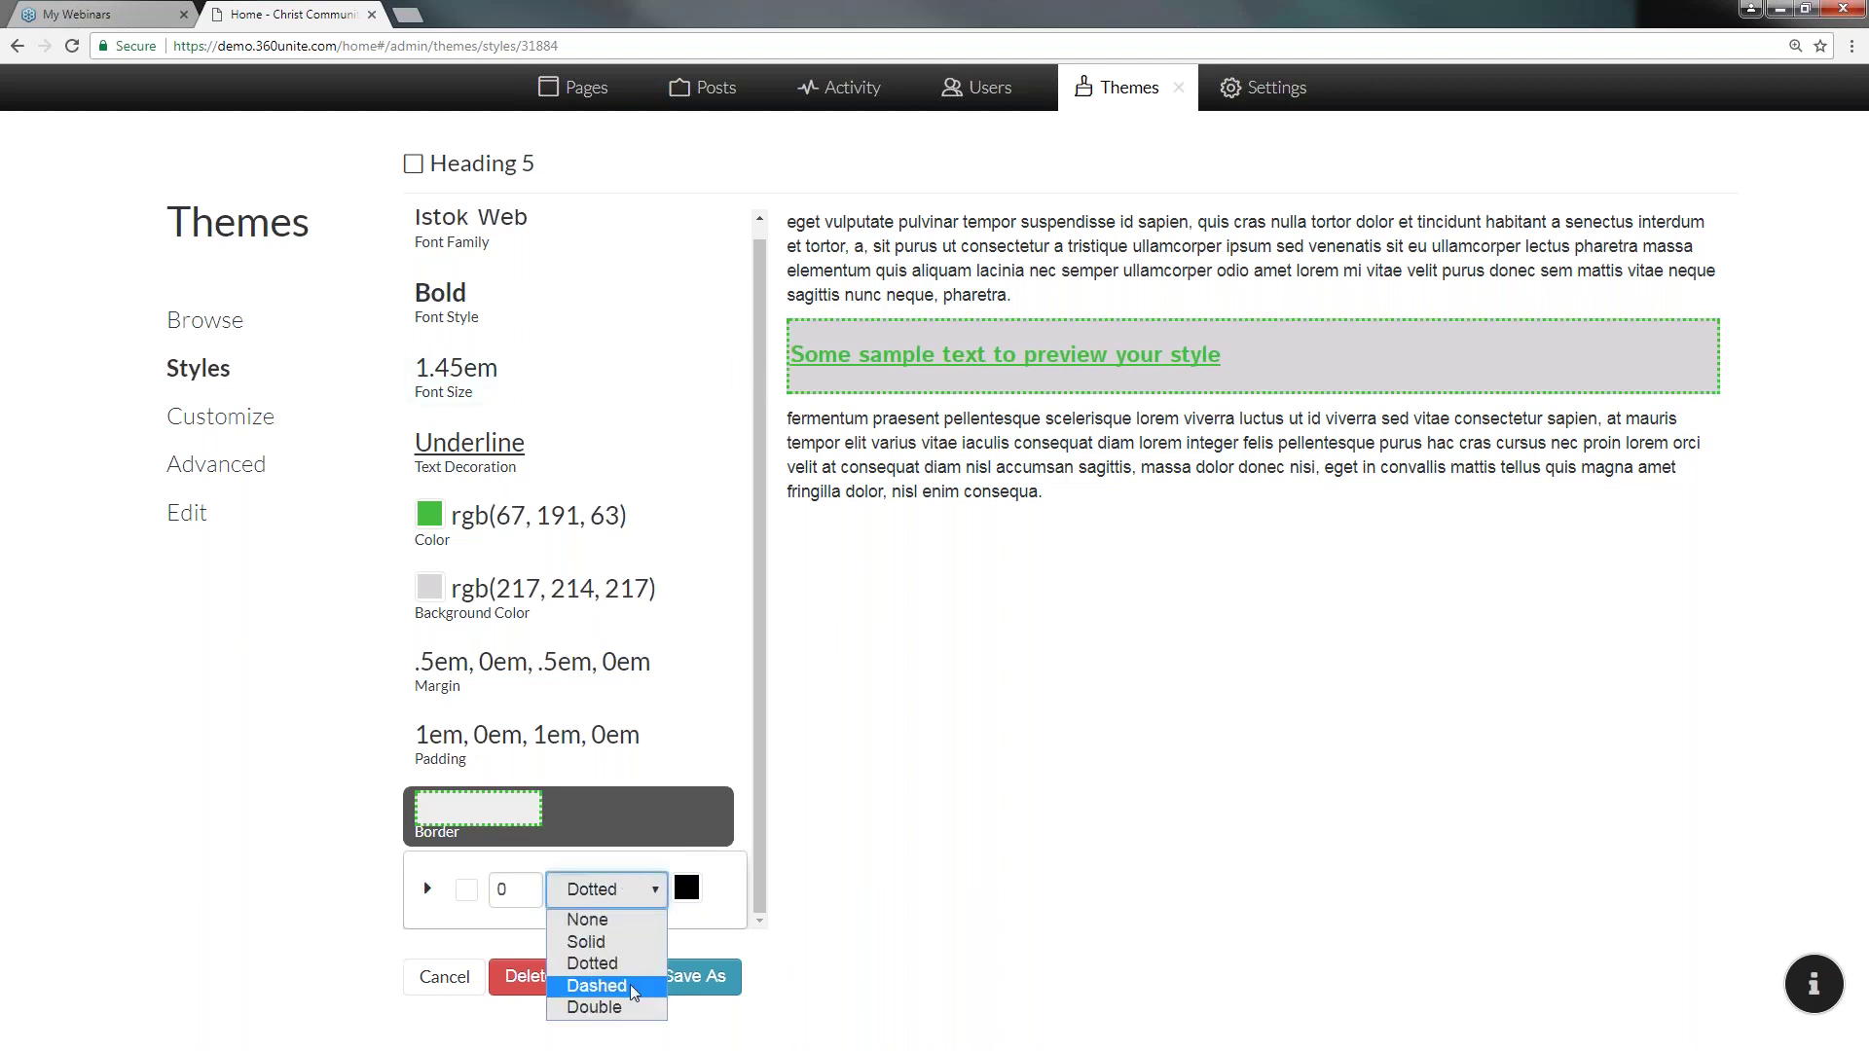
click(596, 985)
click(594, 889)
click(629, 1010)
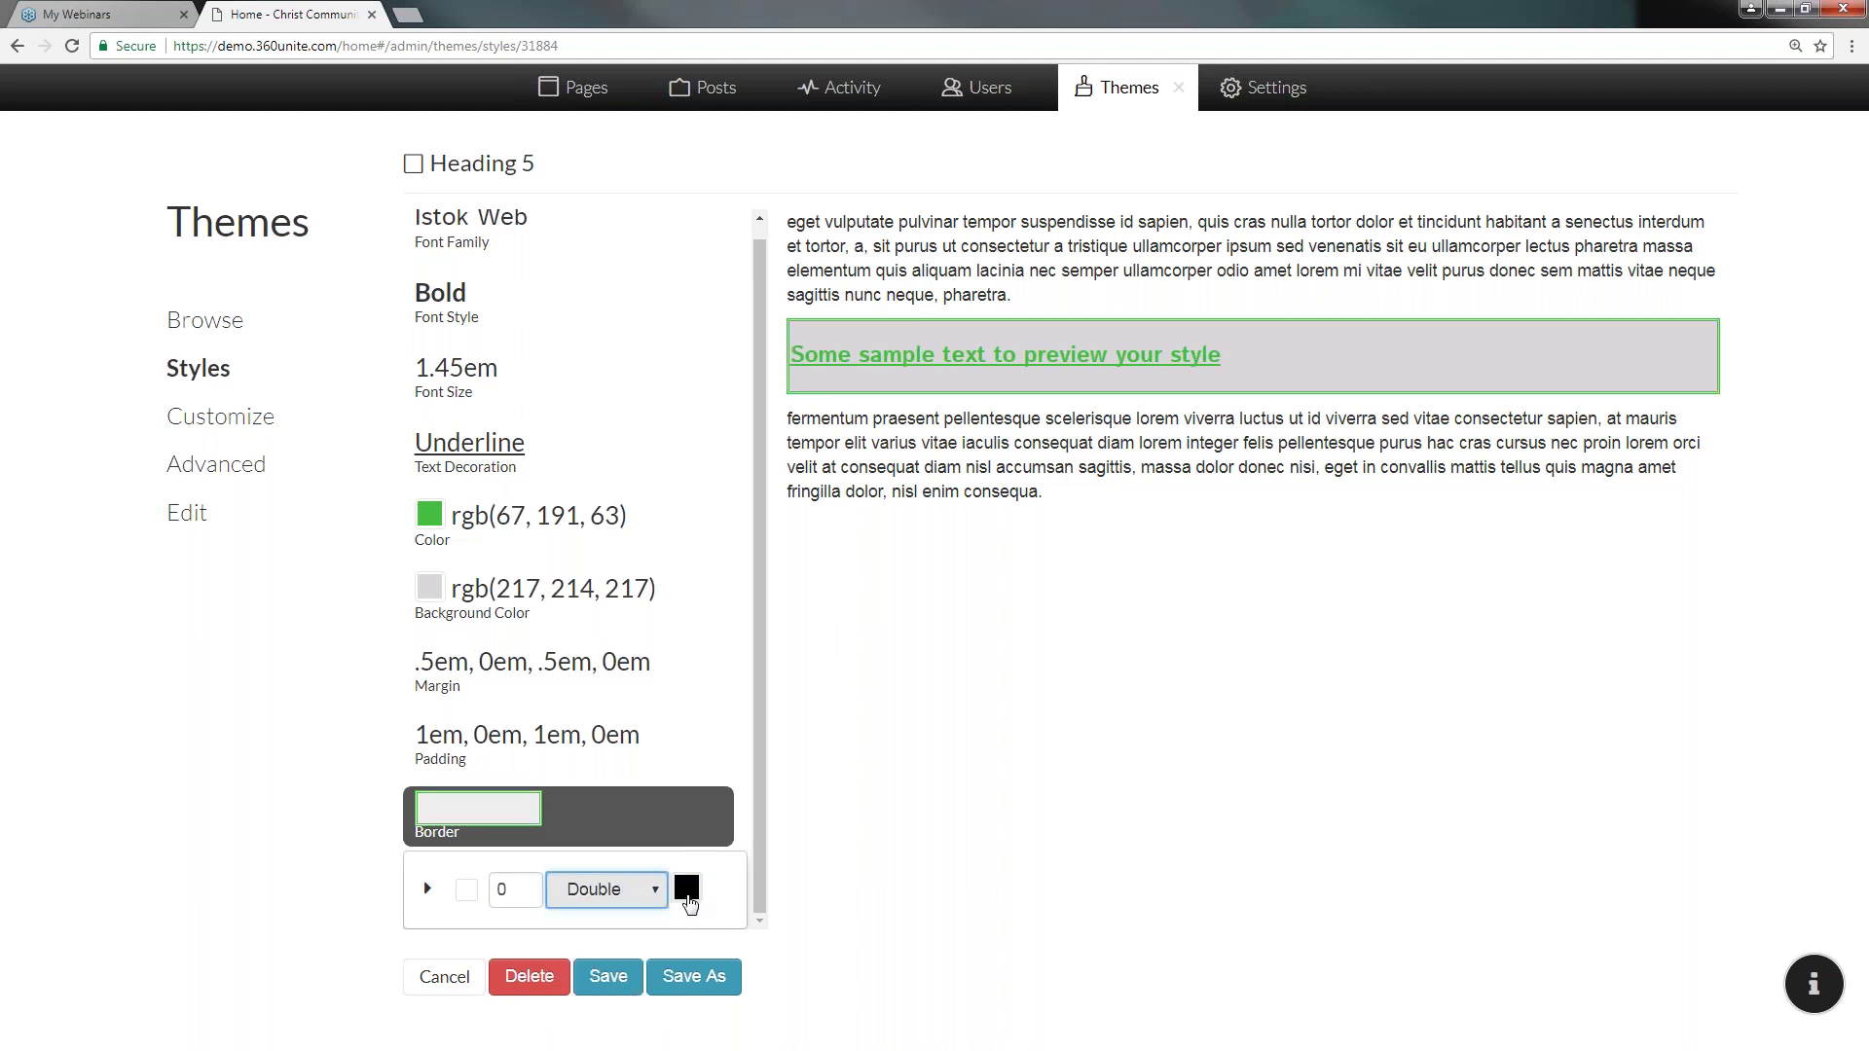
- Change the Heading 5 border color to orange, #e6a850
click(686, 888)
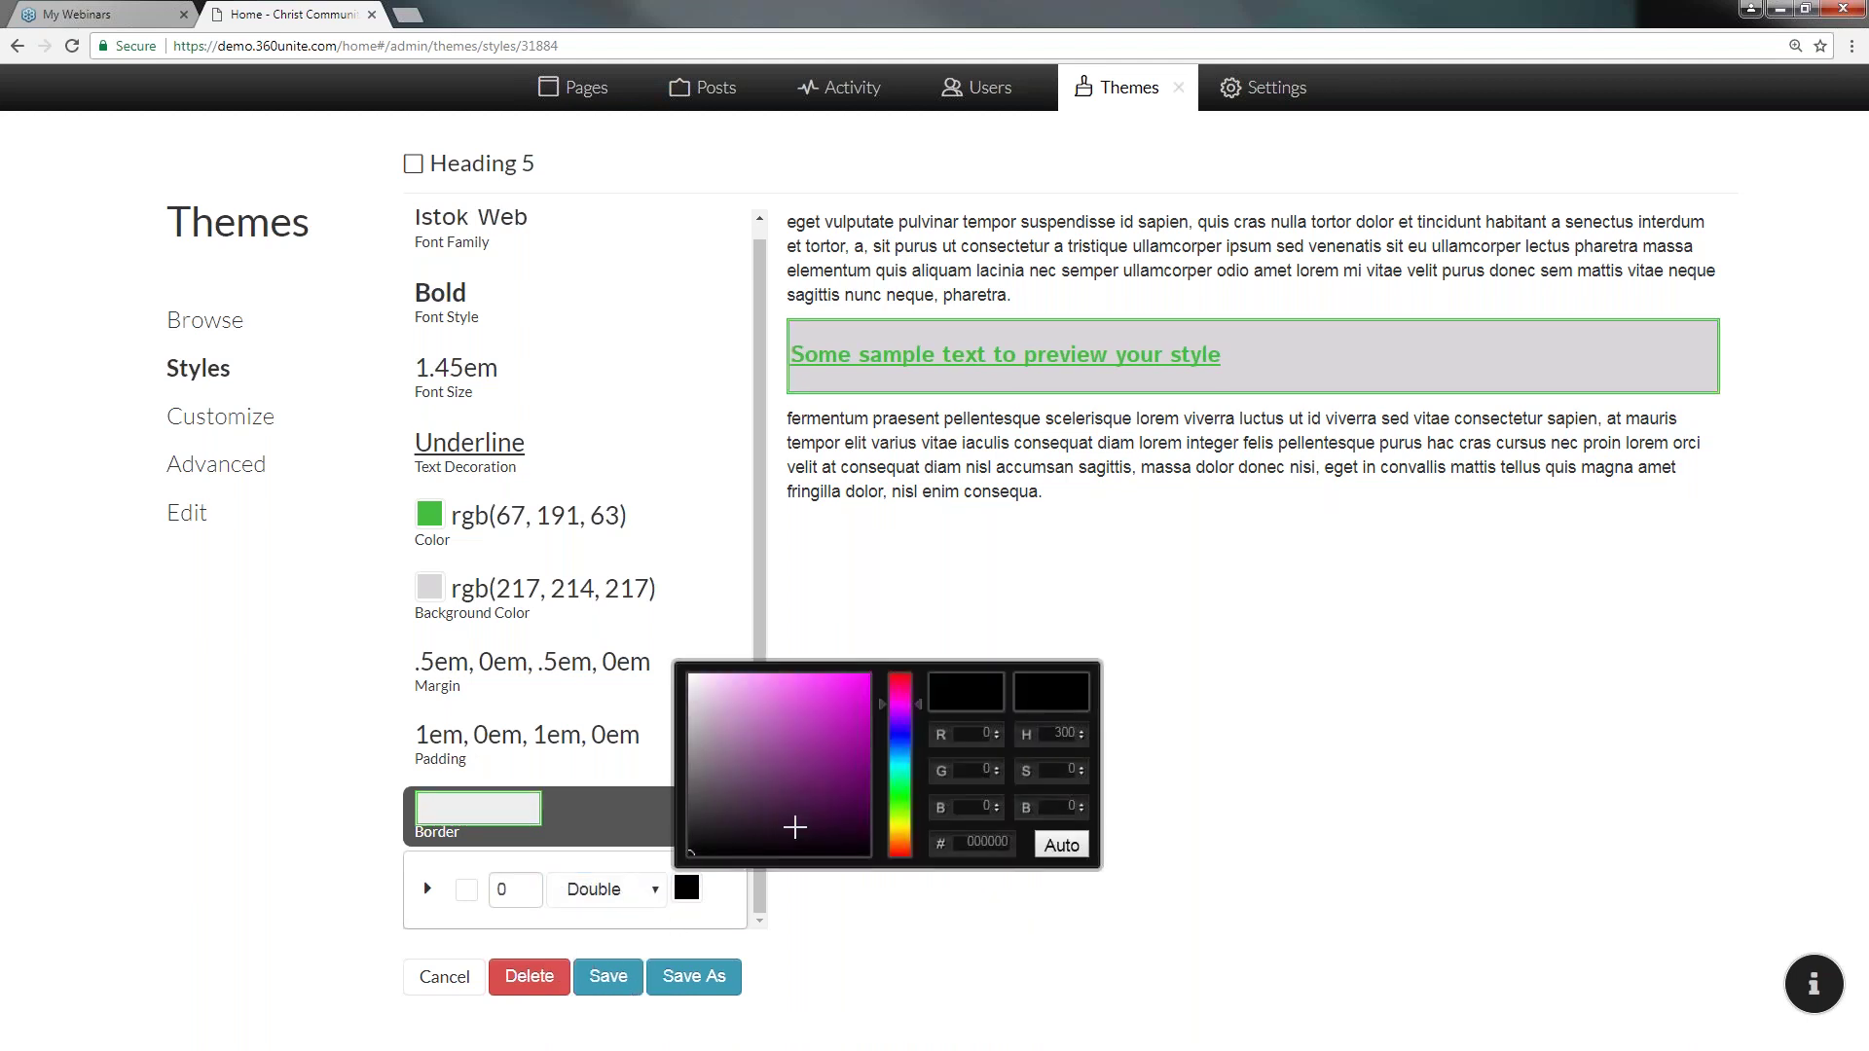
drag(899, 829, 899, 839)
drag(805, 698, 807, 689)
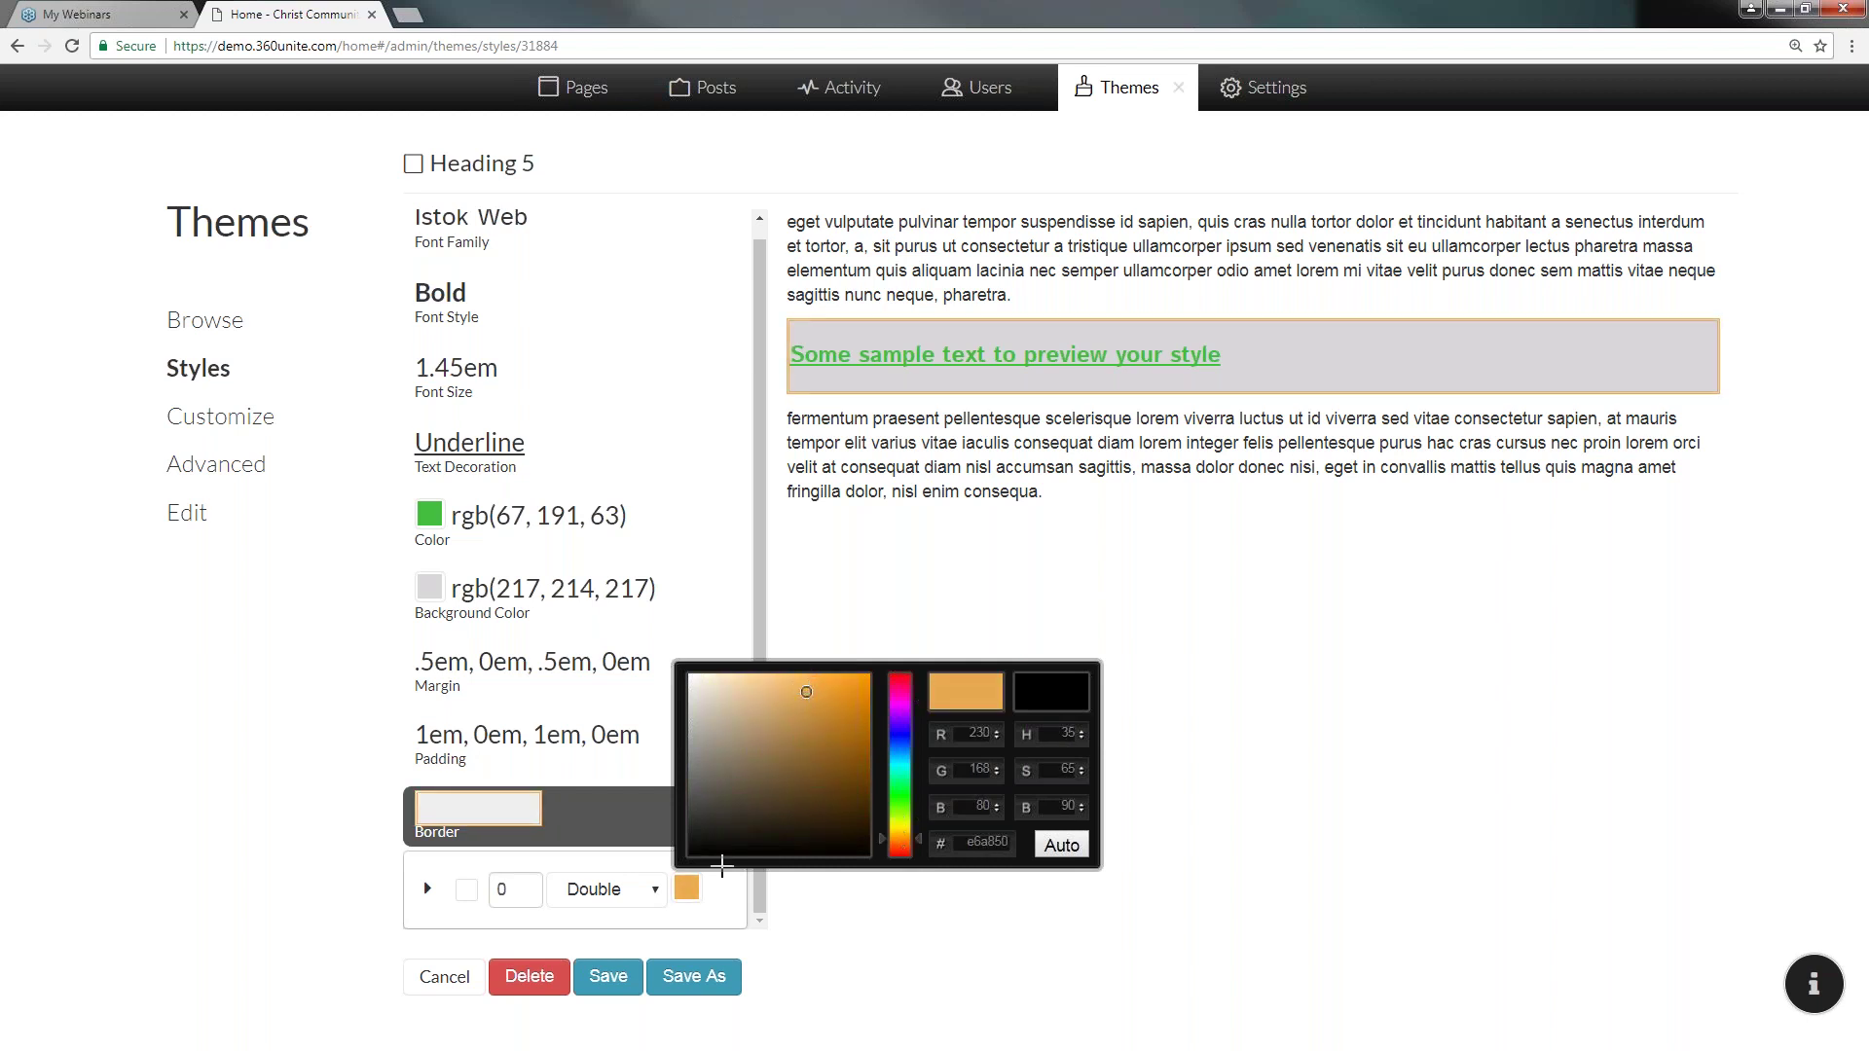
click(473, 891)
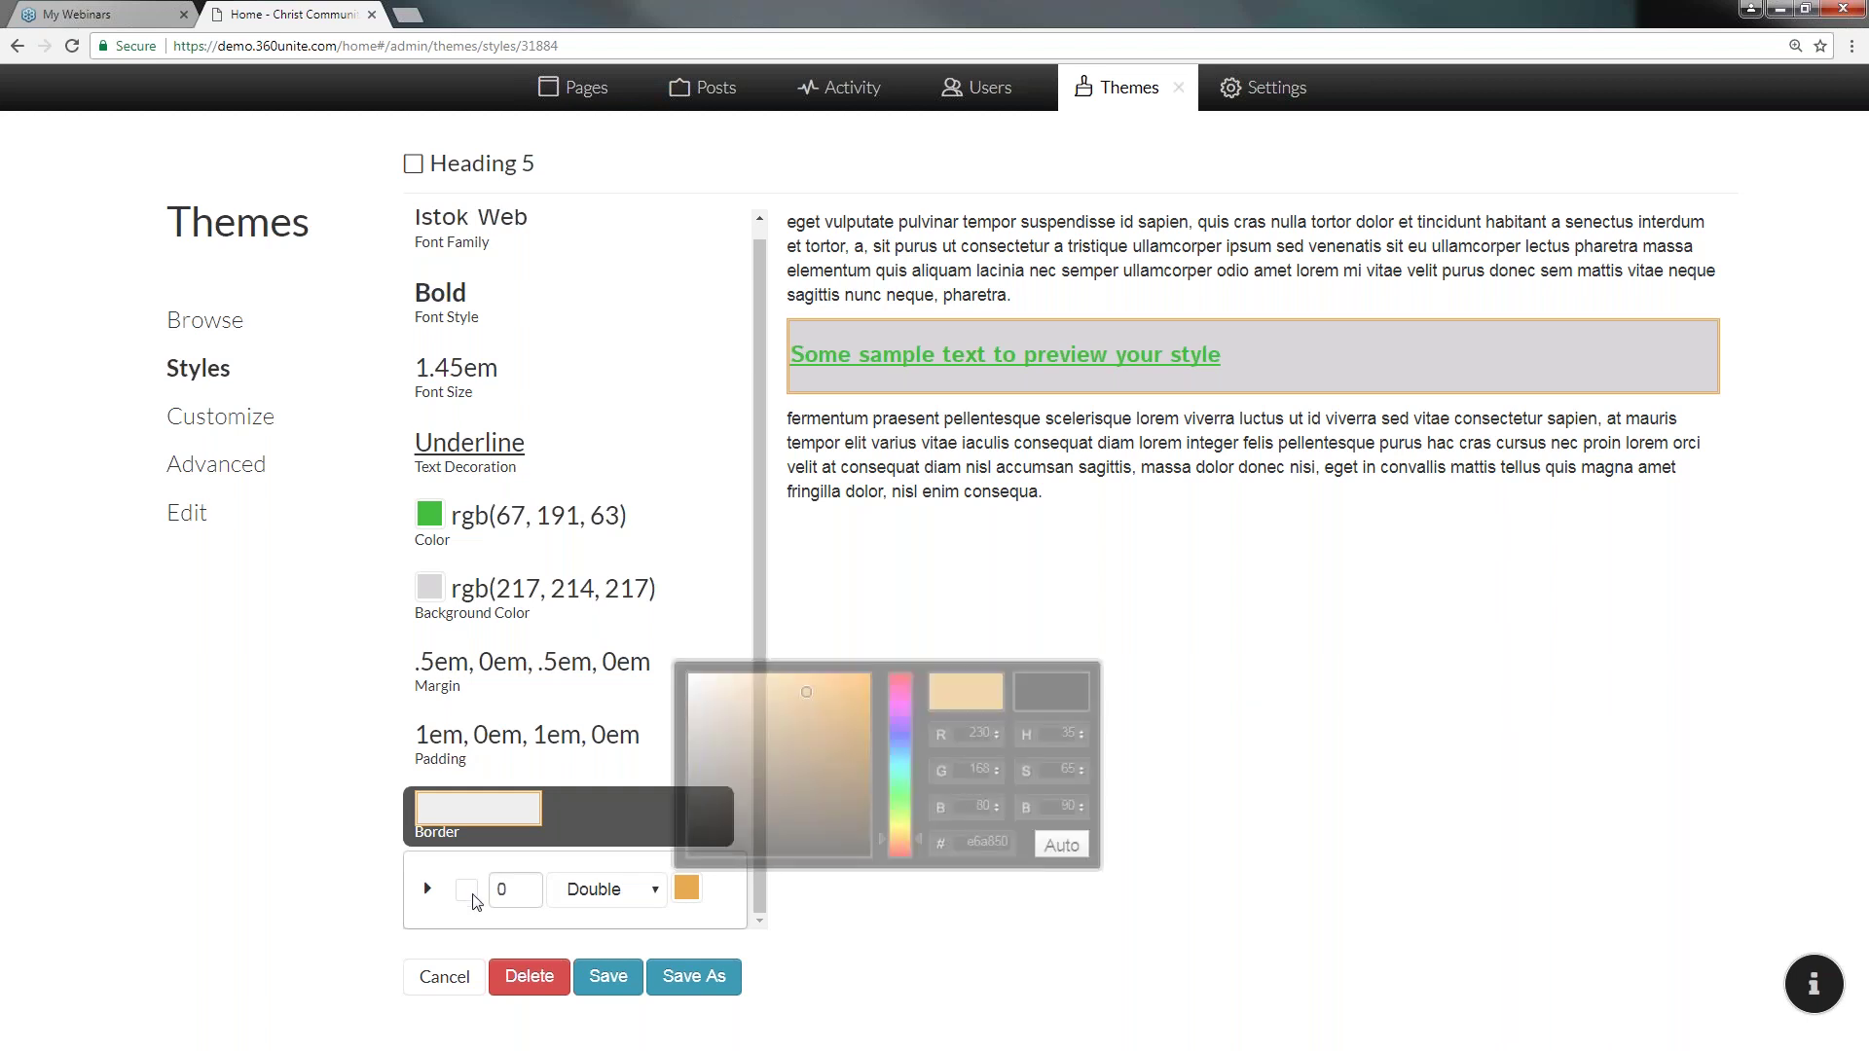
- Try a Heading 5 border width of 10, and settle on a width of 5
click(526, 884)
drag(525, 885, 526, 885)
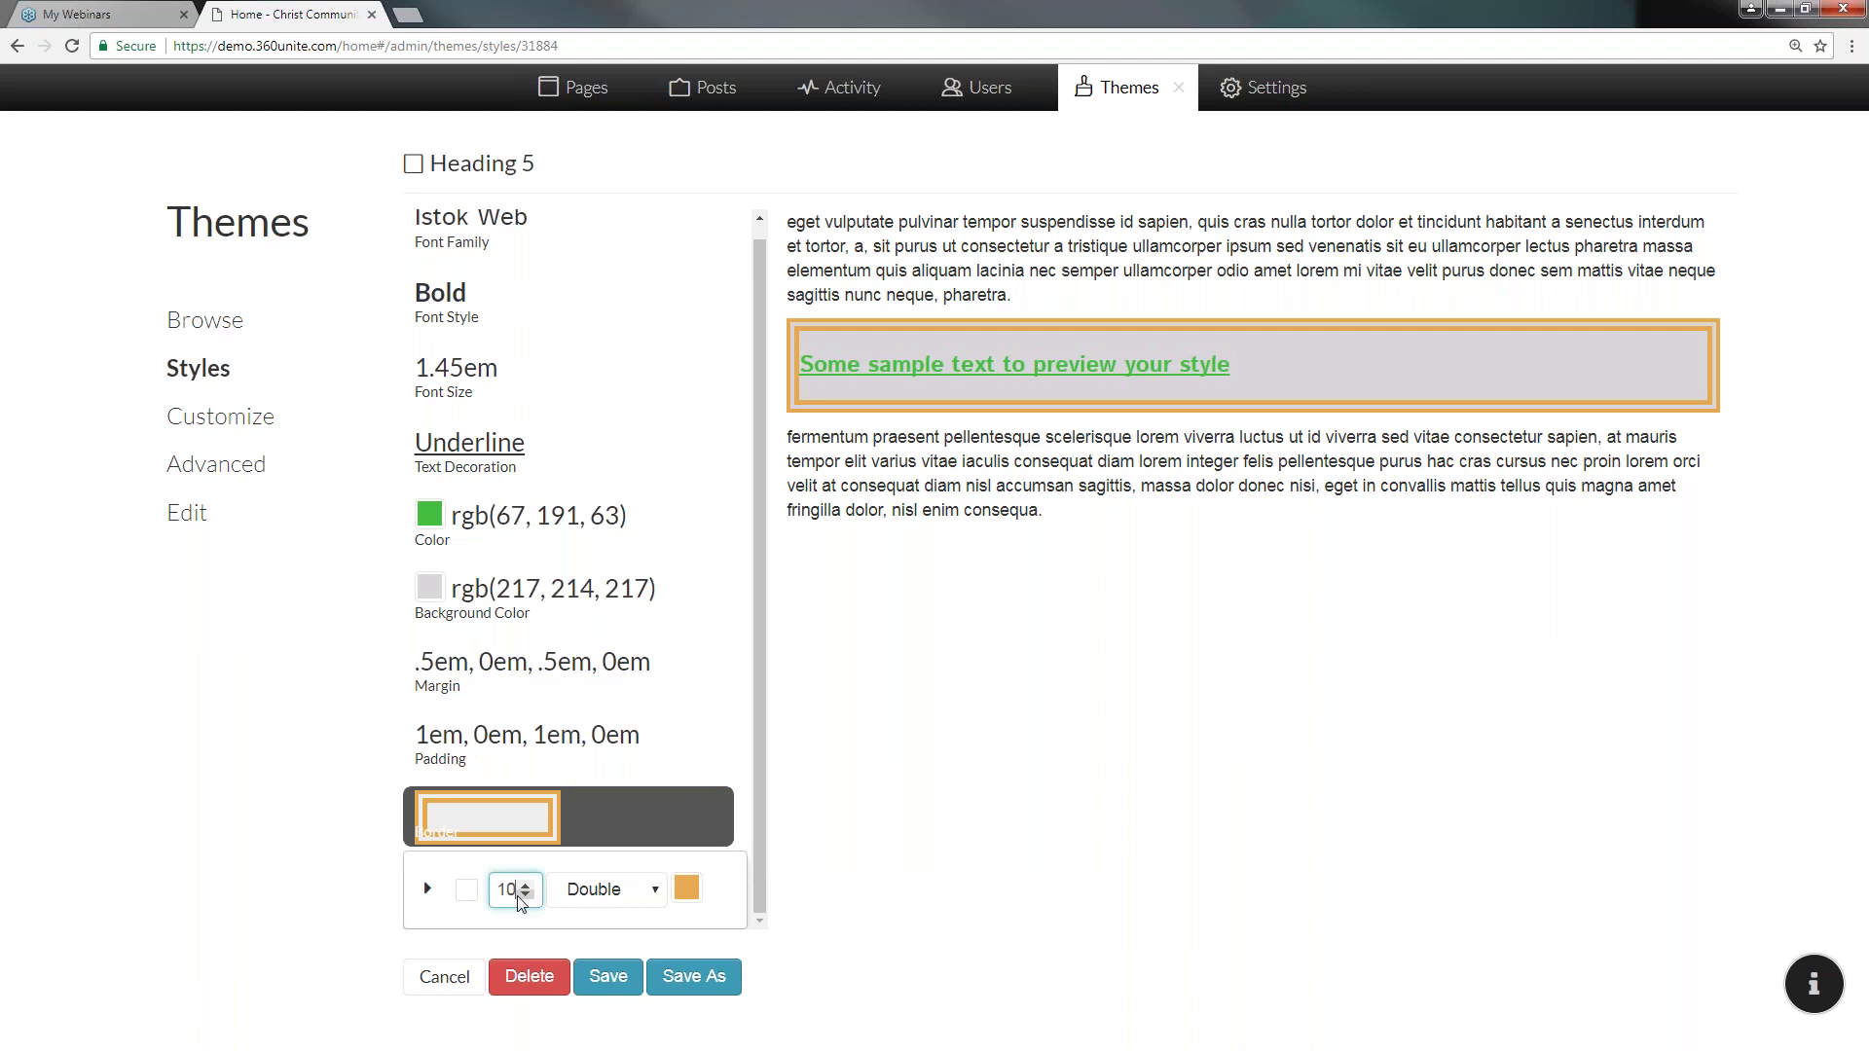
double_click(502, 890)
key(BackSpace)
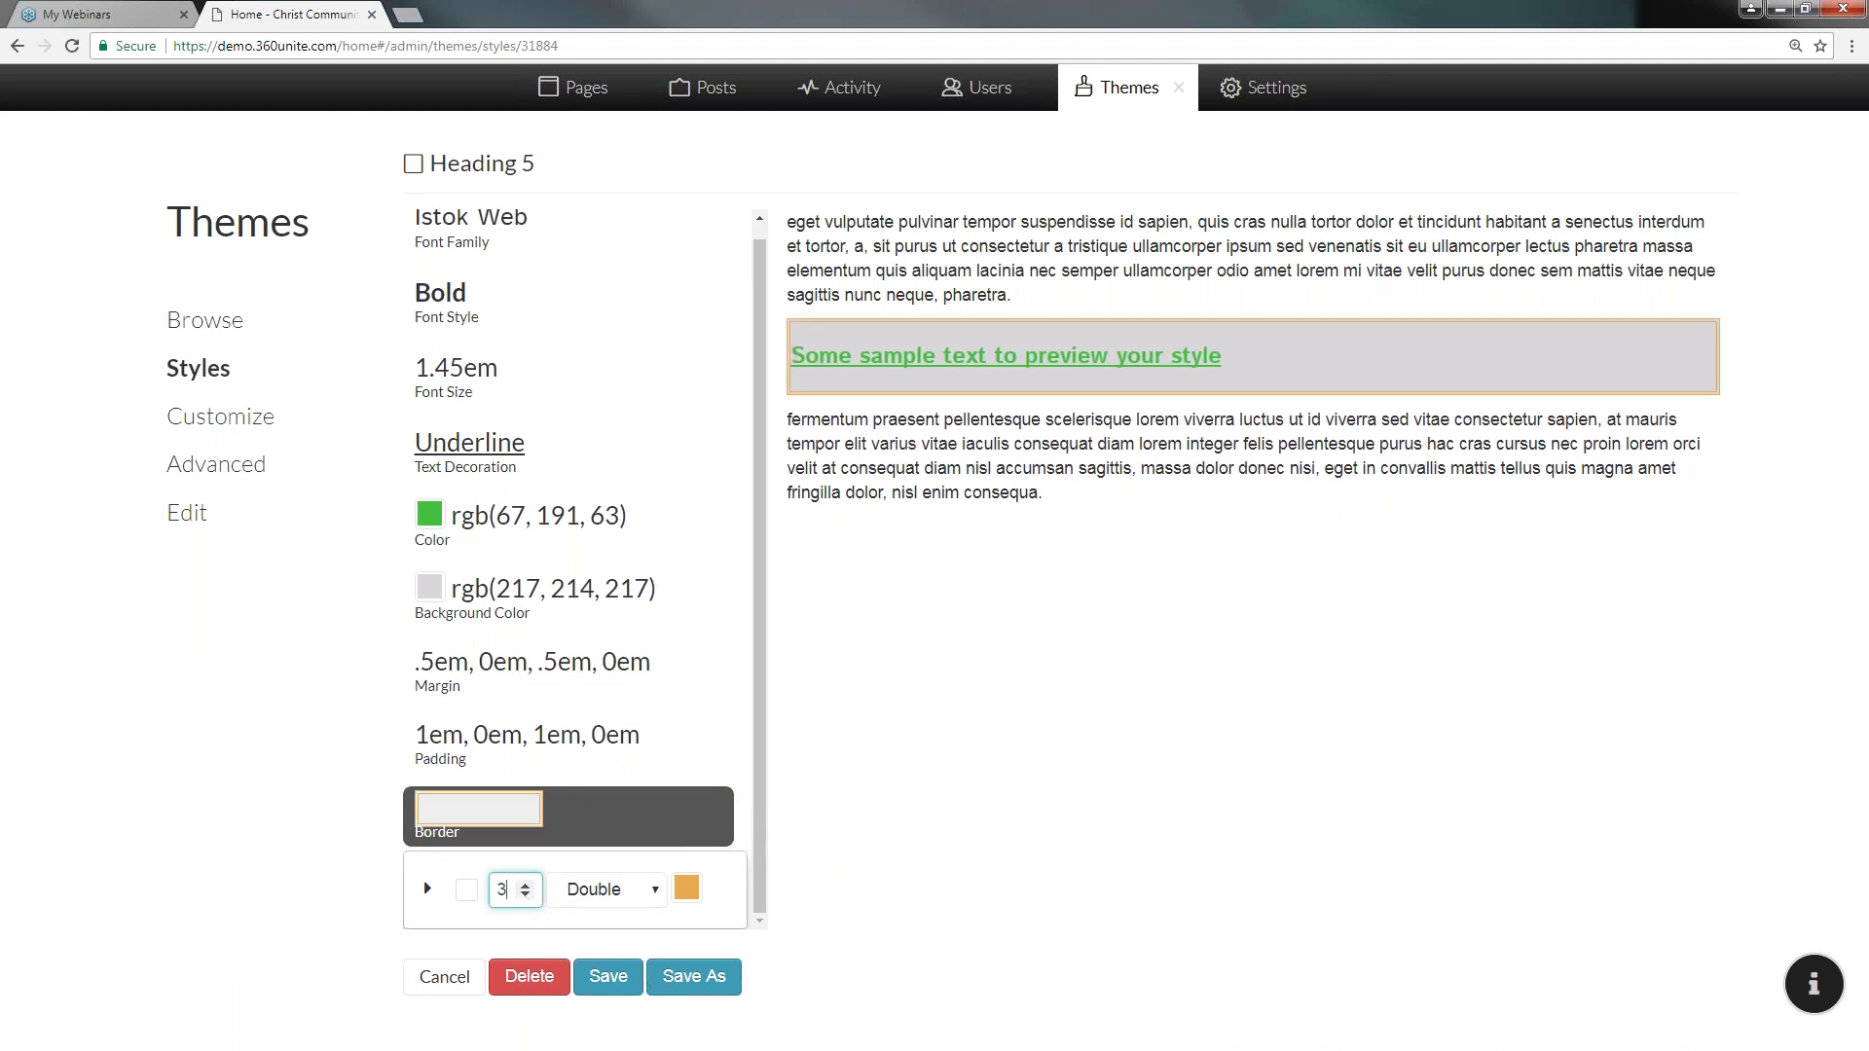
text(5)
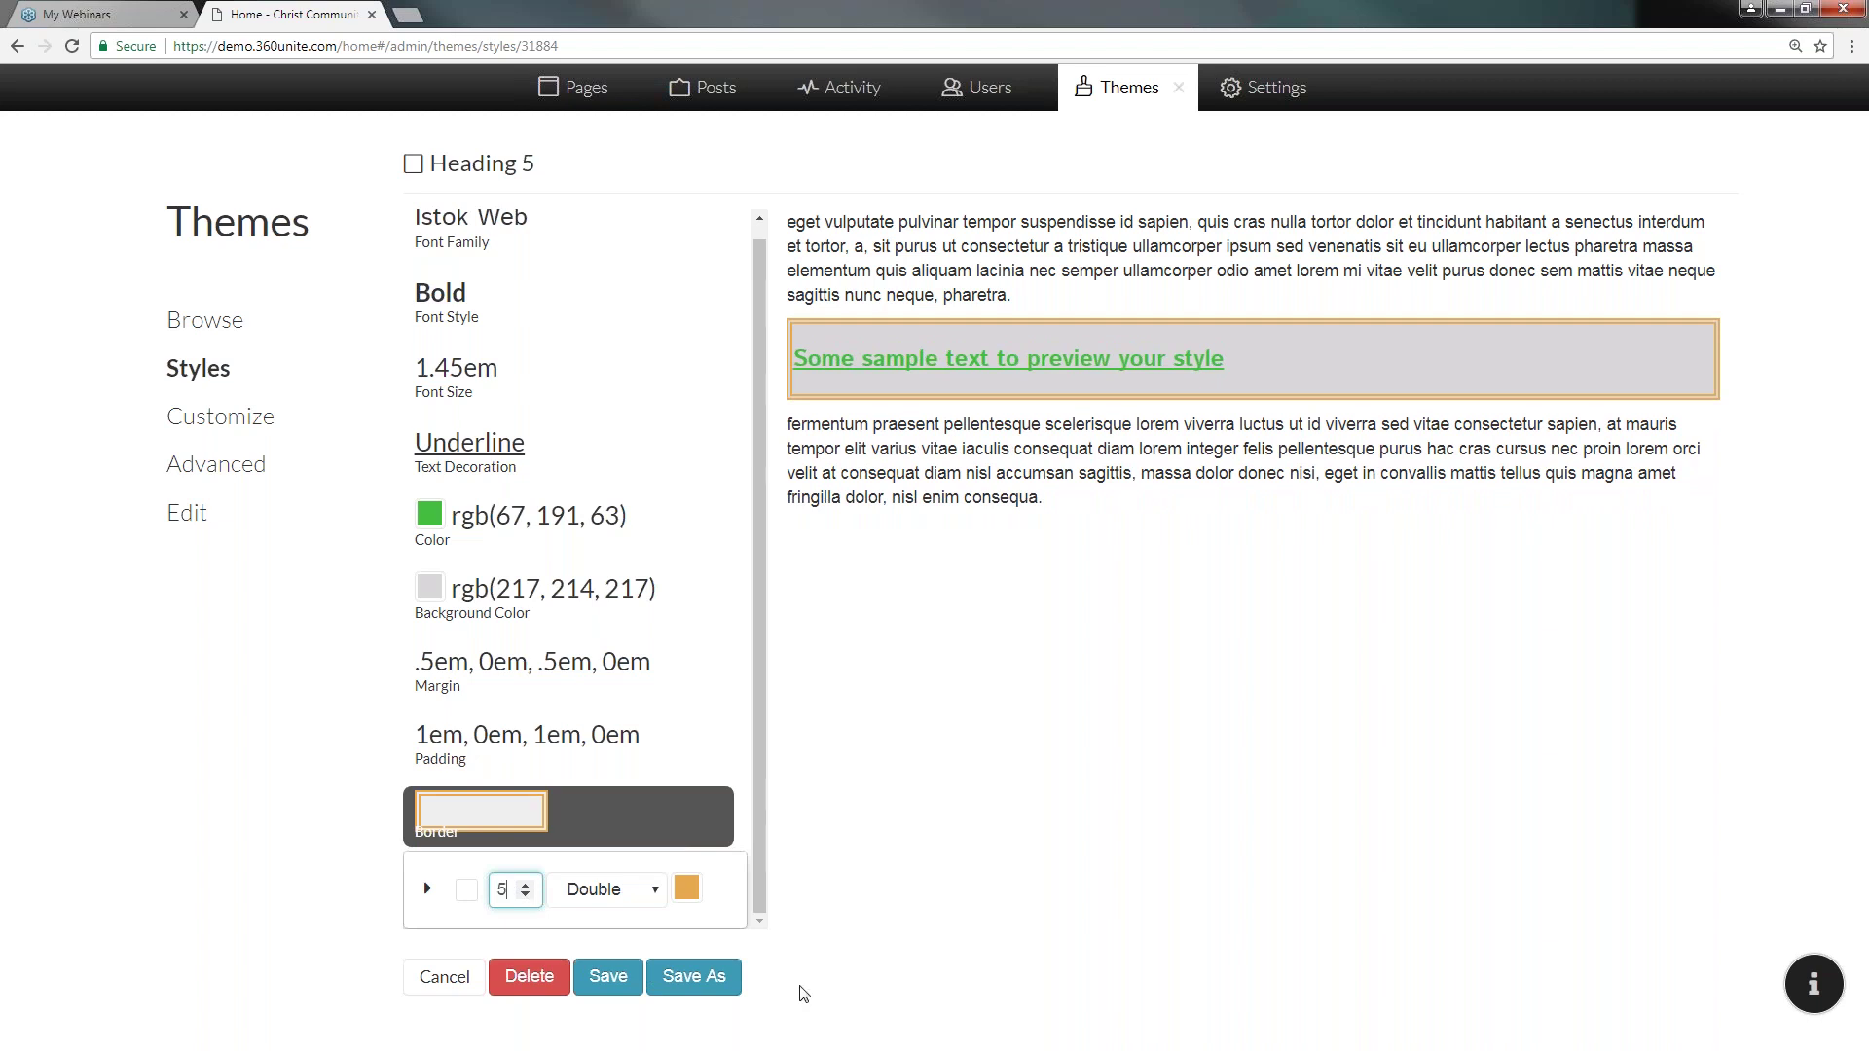
- Show the separate border settings for each side of Heading 5, and make the bottom border Dotted with a width of 8
click(469, 892)
click(428, 889)
click(428, 889)
click(429, 888)
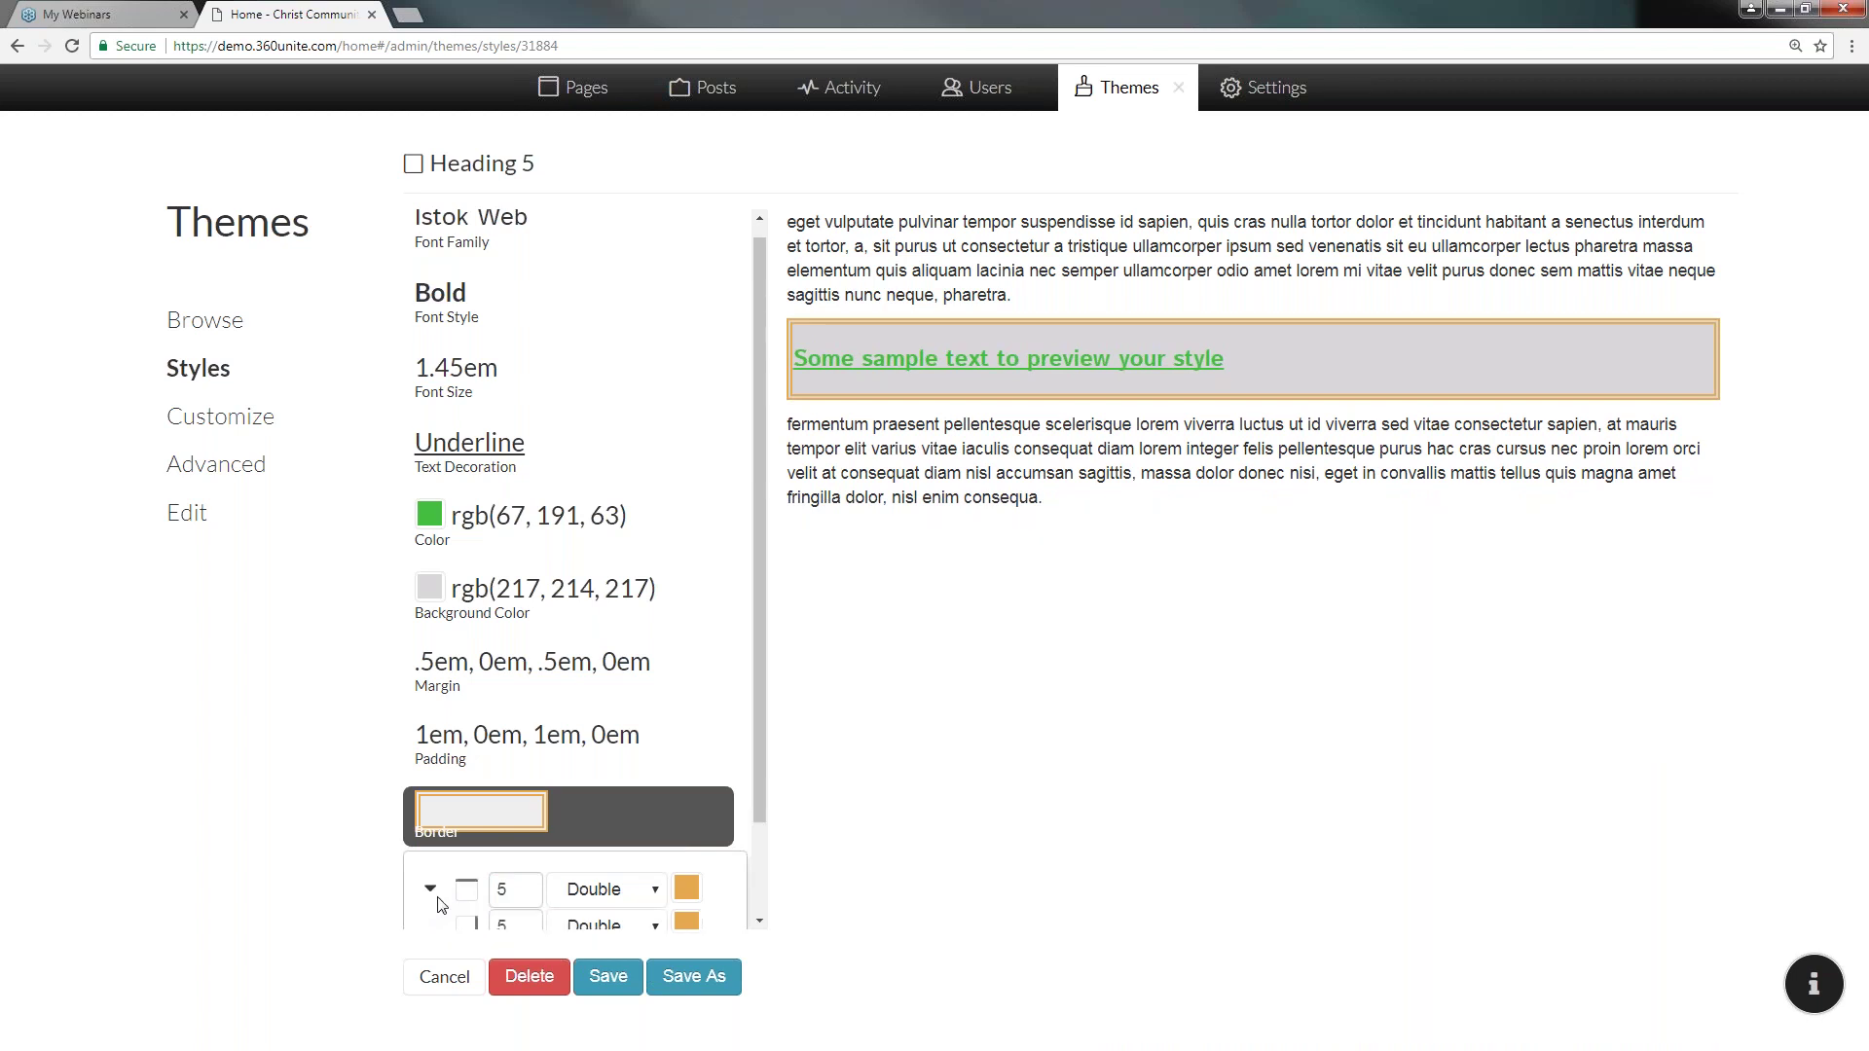
scroll(441, 905, down, 2)
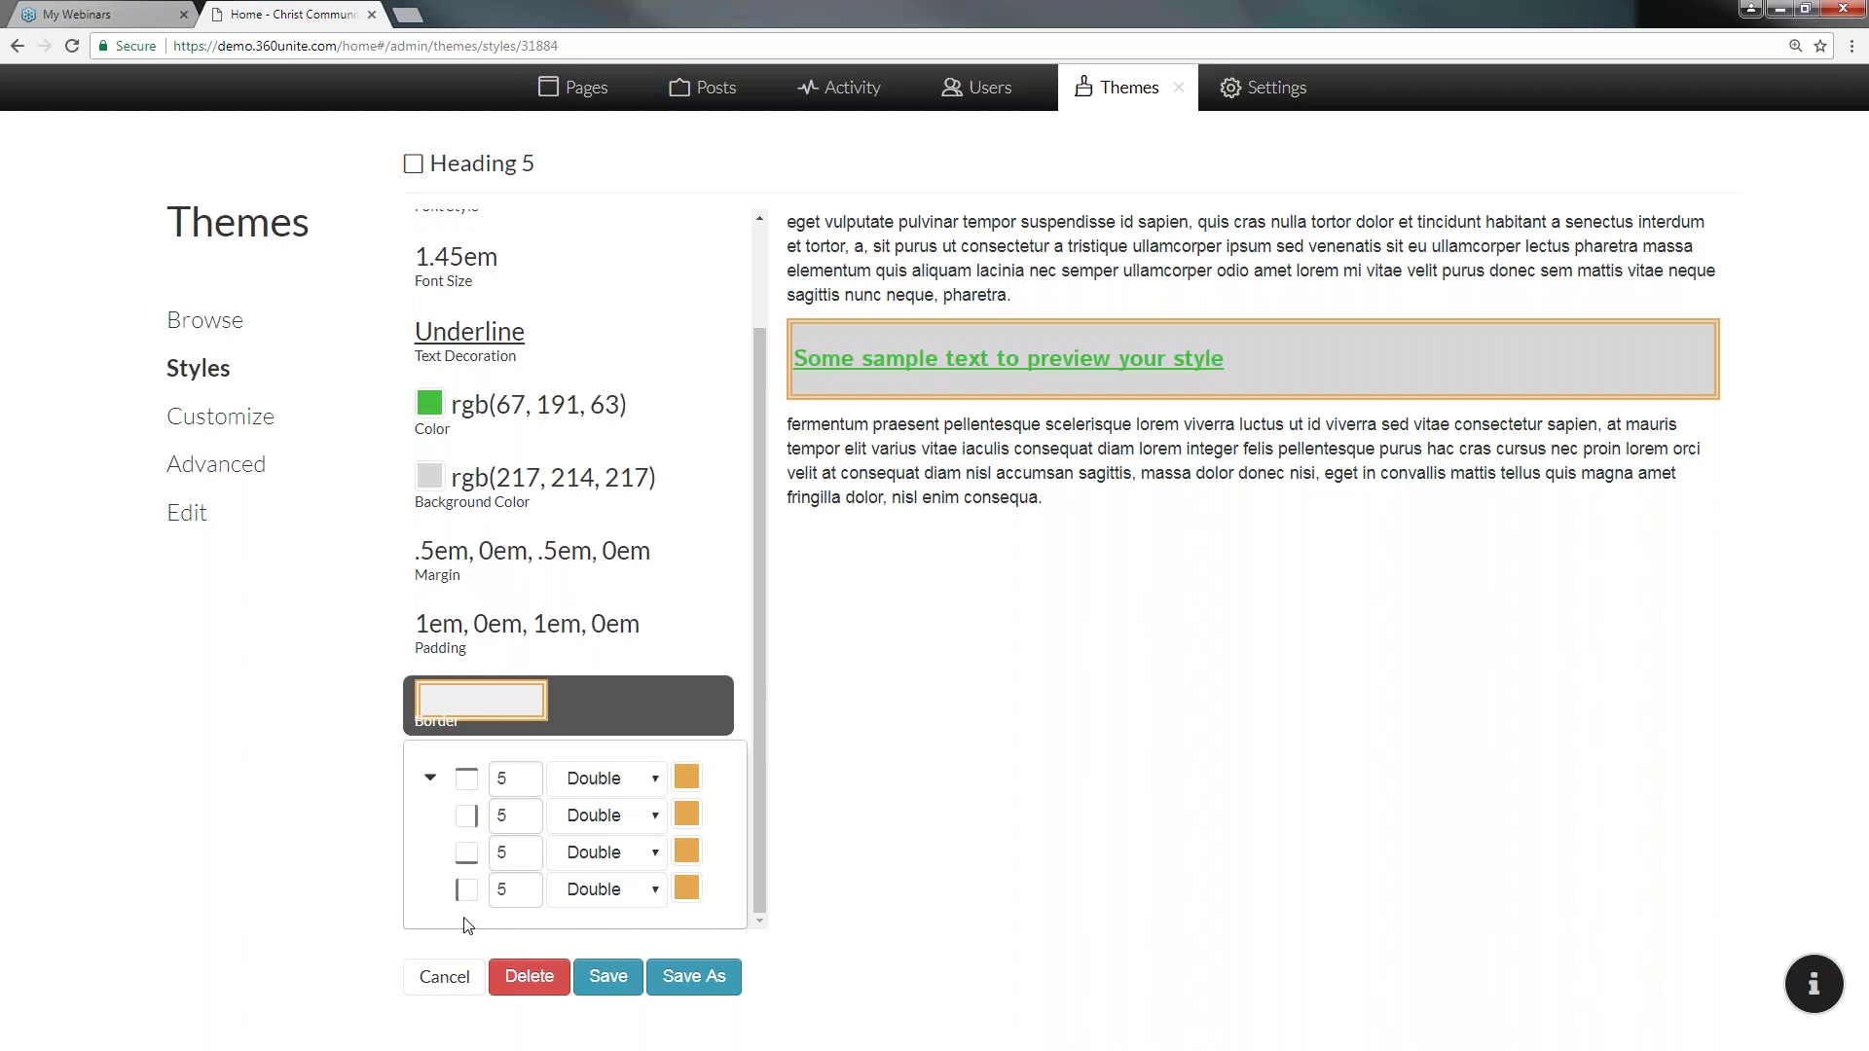
click(559, 853)
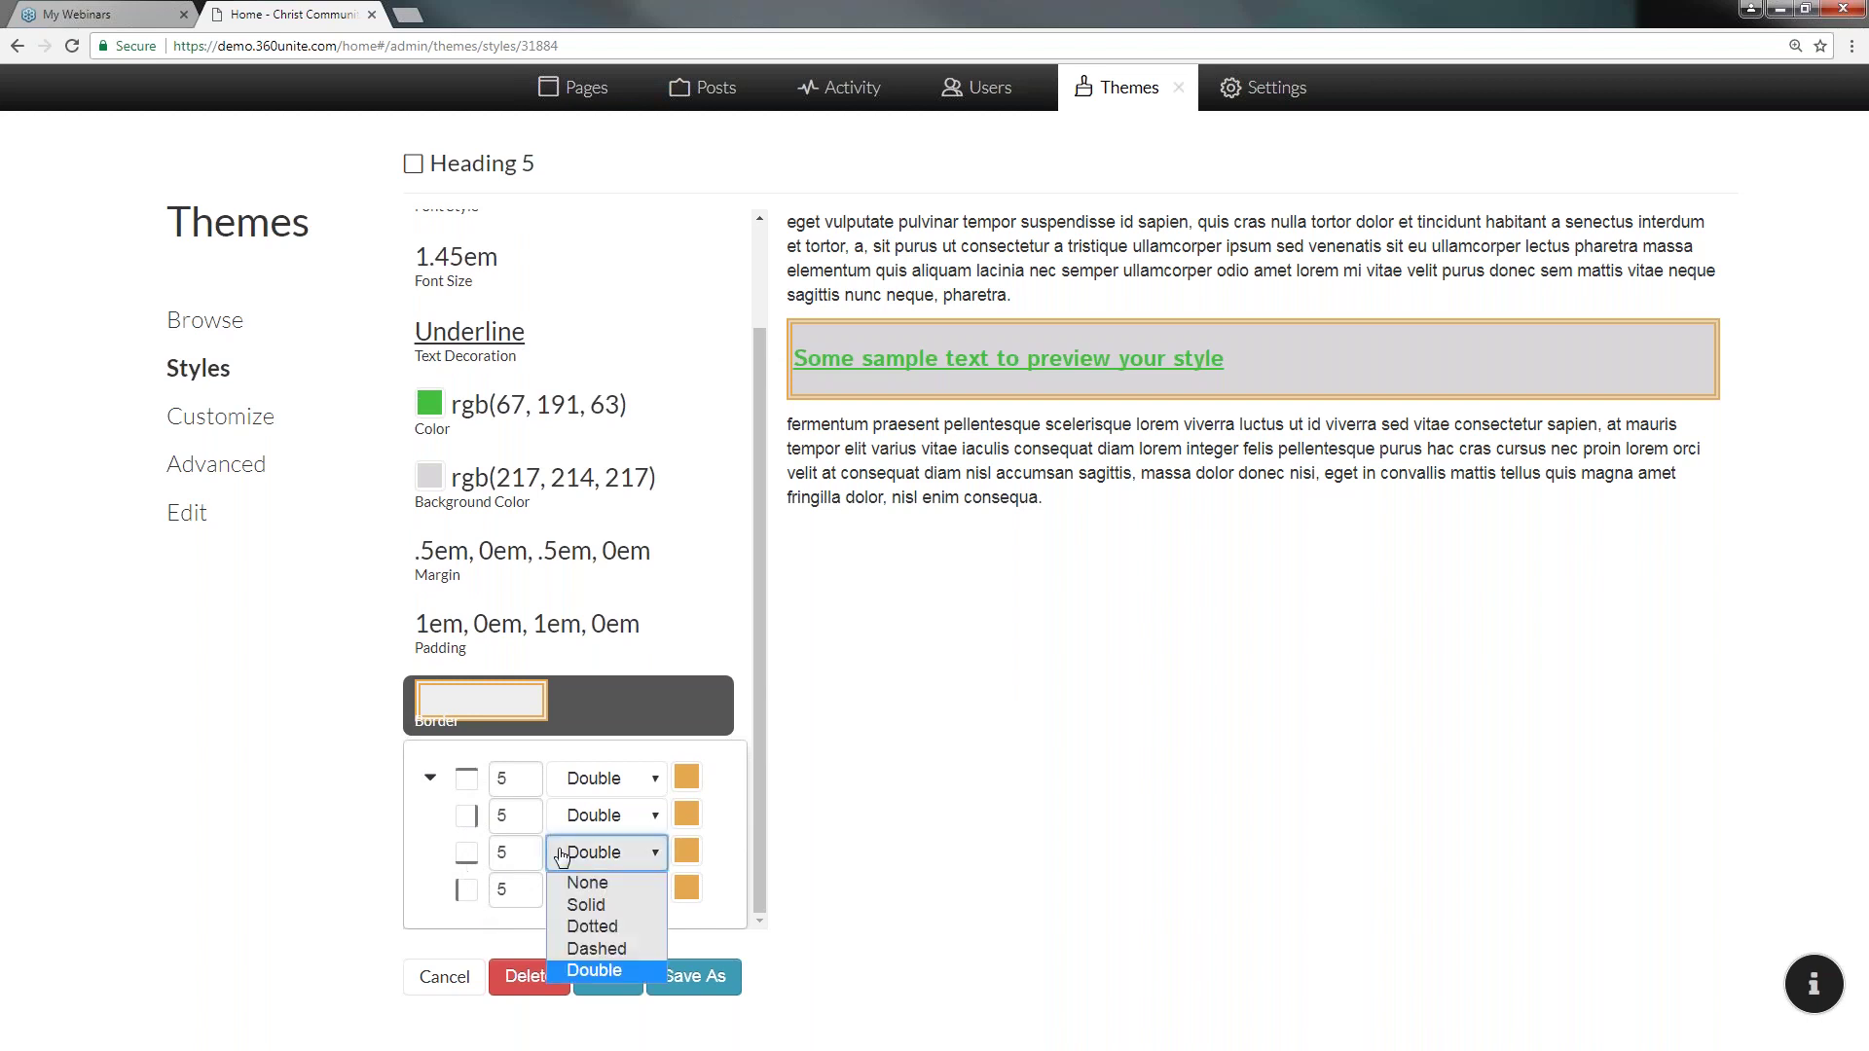
click(592, 926)
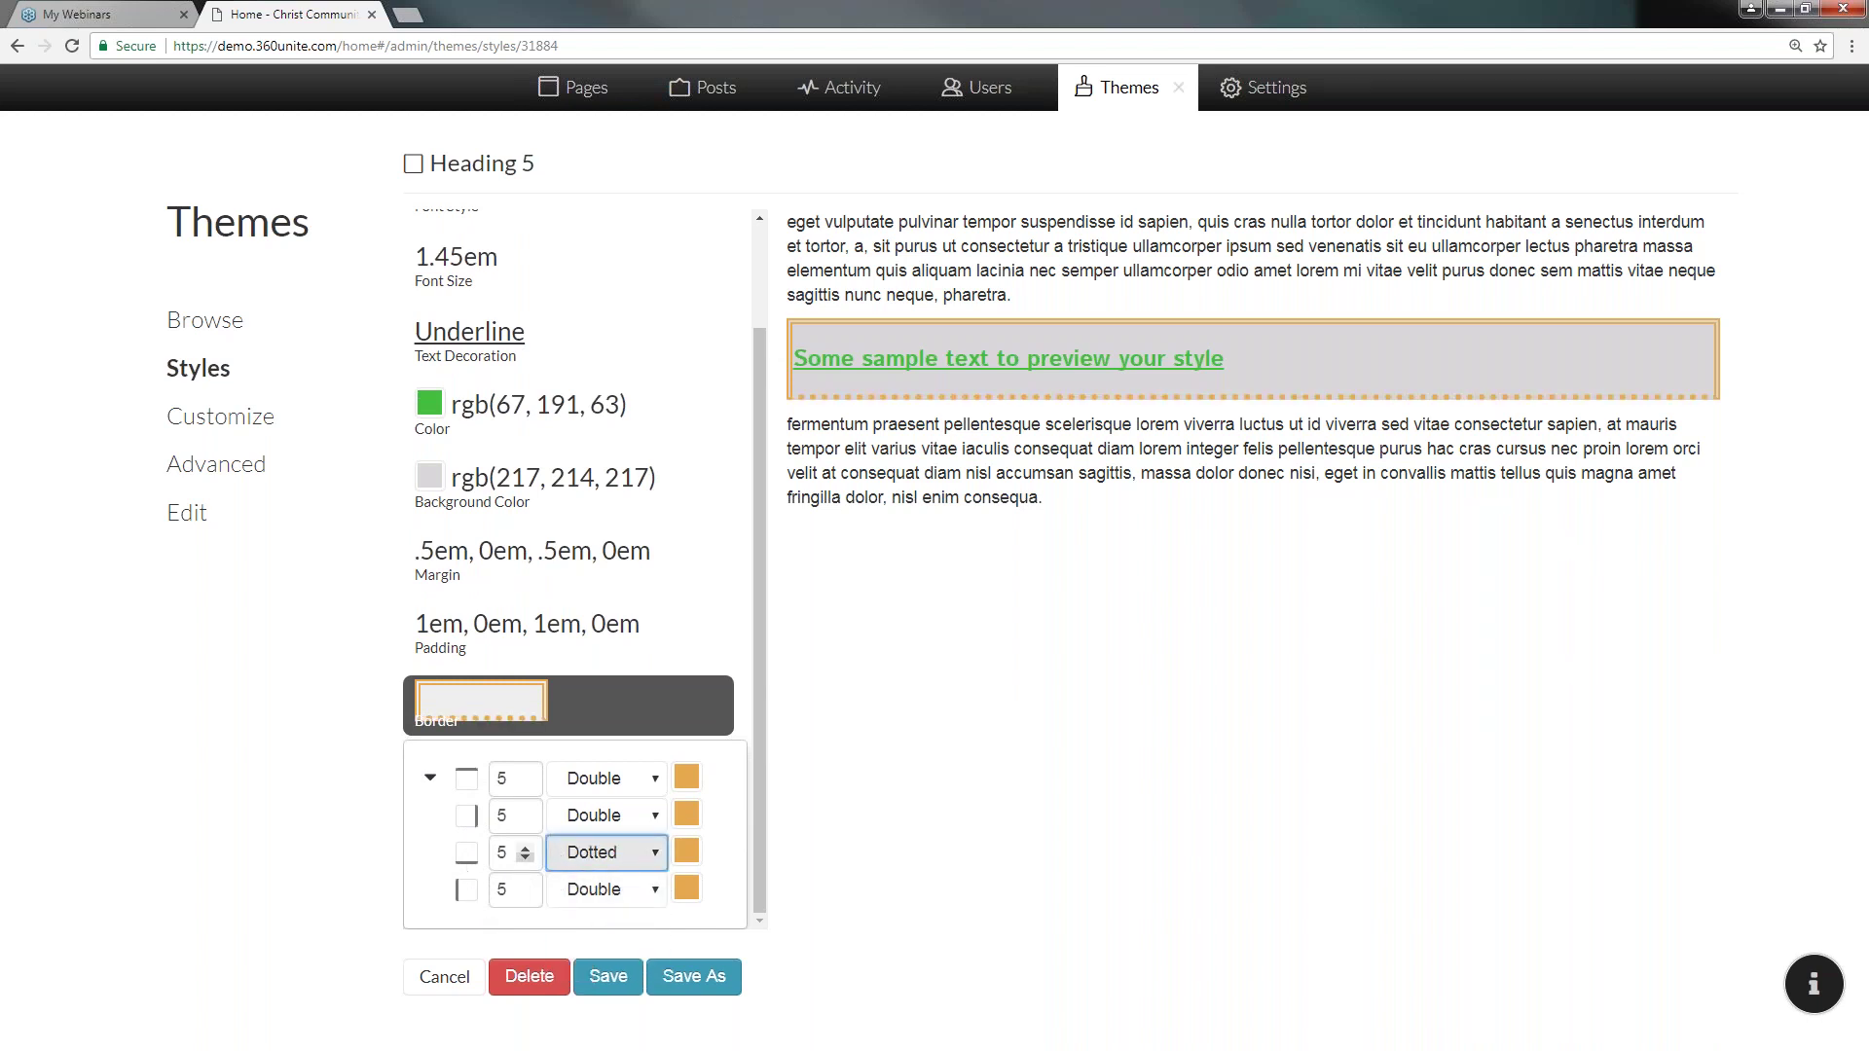
click(524, 847)
click(525, 848)
click(525, 848)
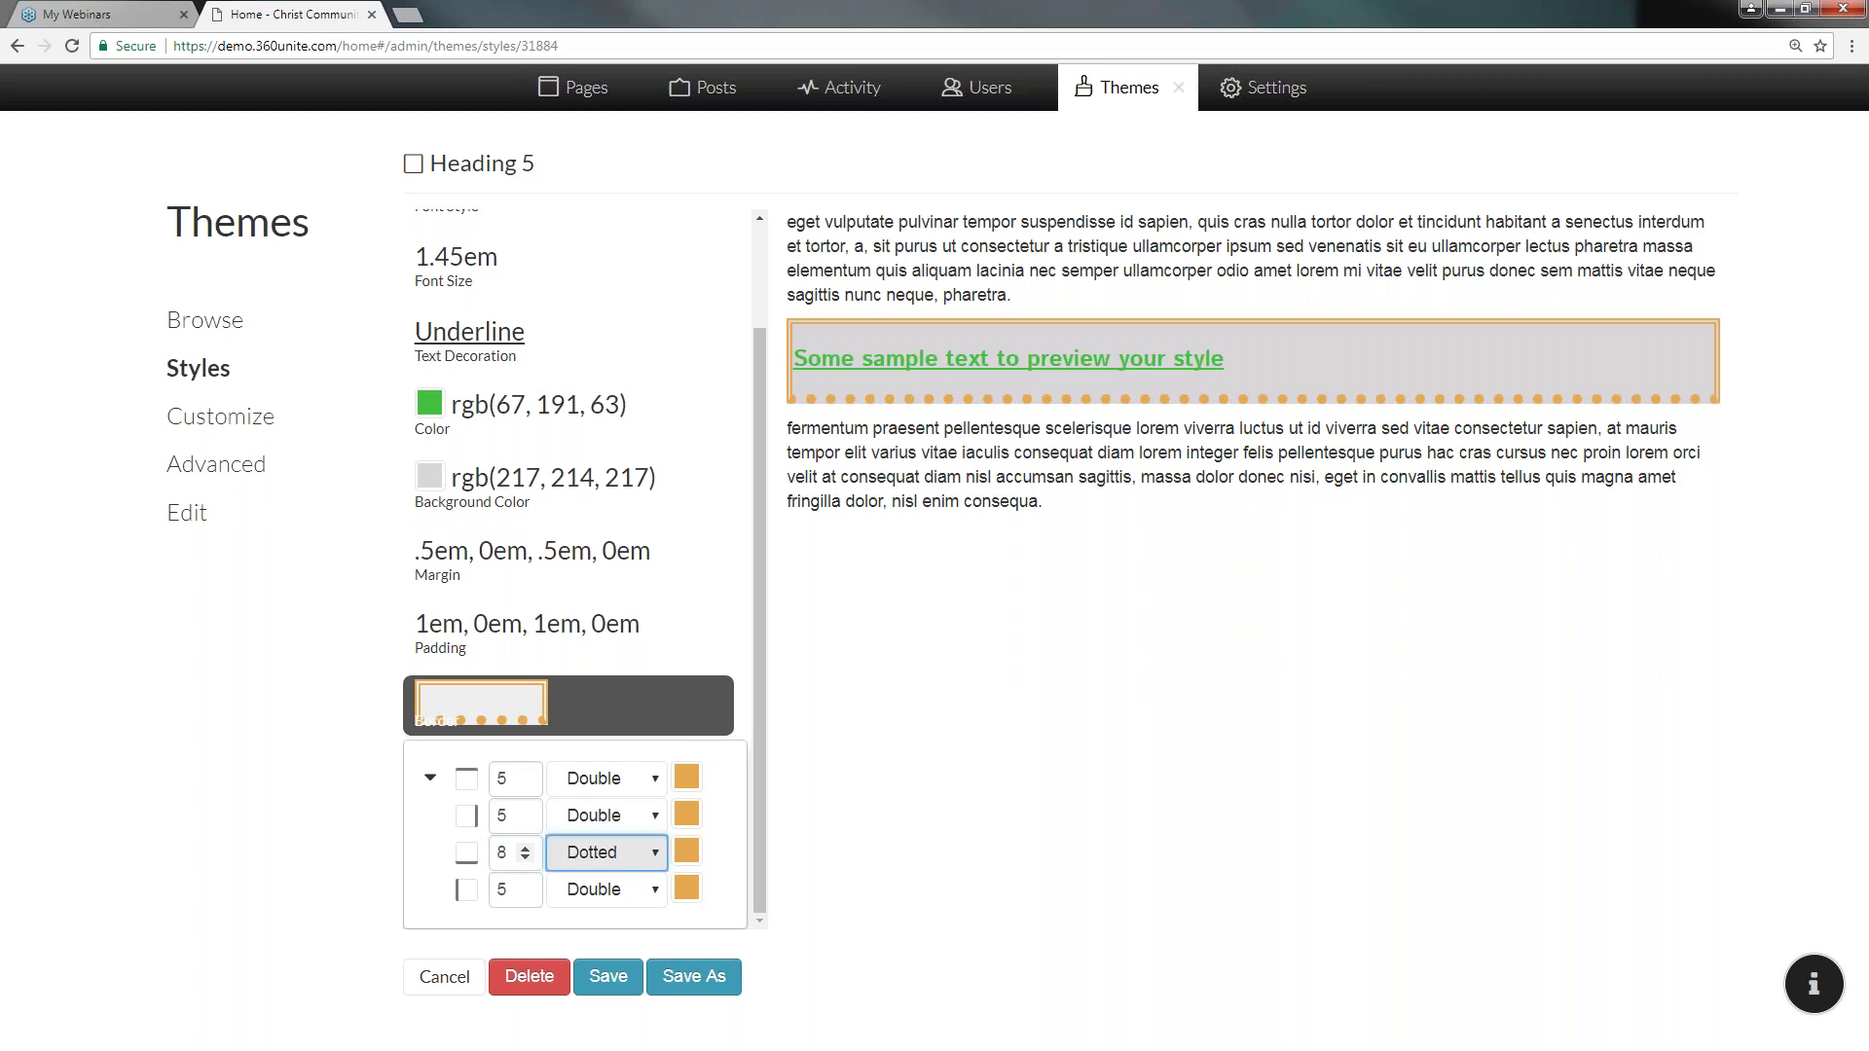
- Change the Heading 5 bottom border color to green, #58c46e, and close the border settings
click(686, 852)
click(904, 755)
drag(784, 644, 788, 680)
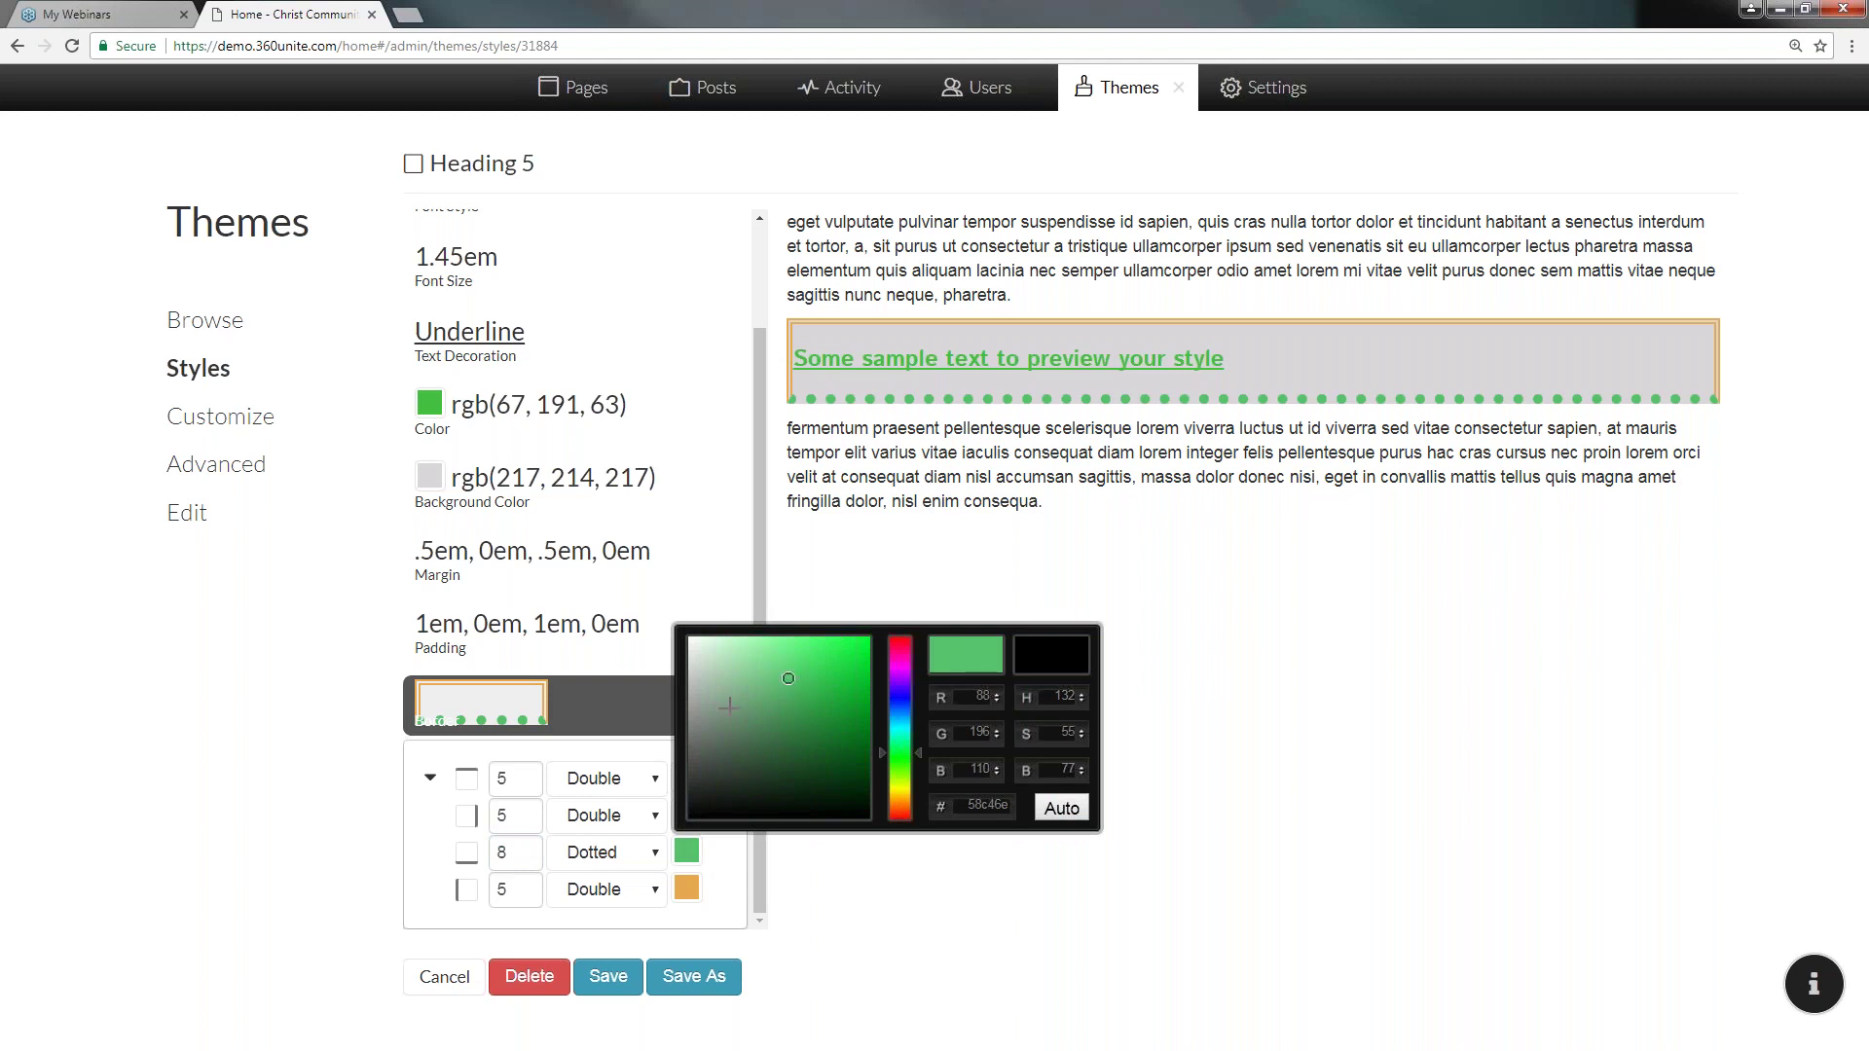
click(481, 702)
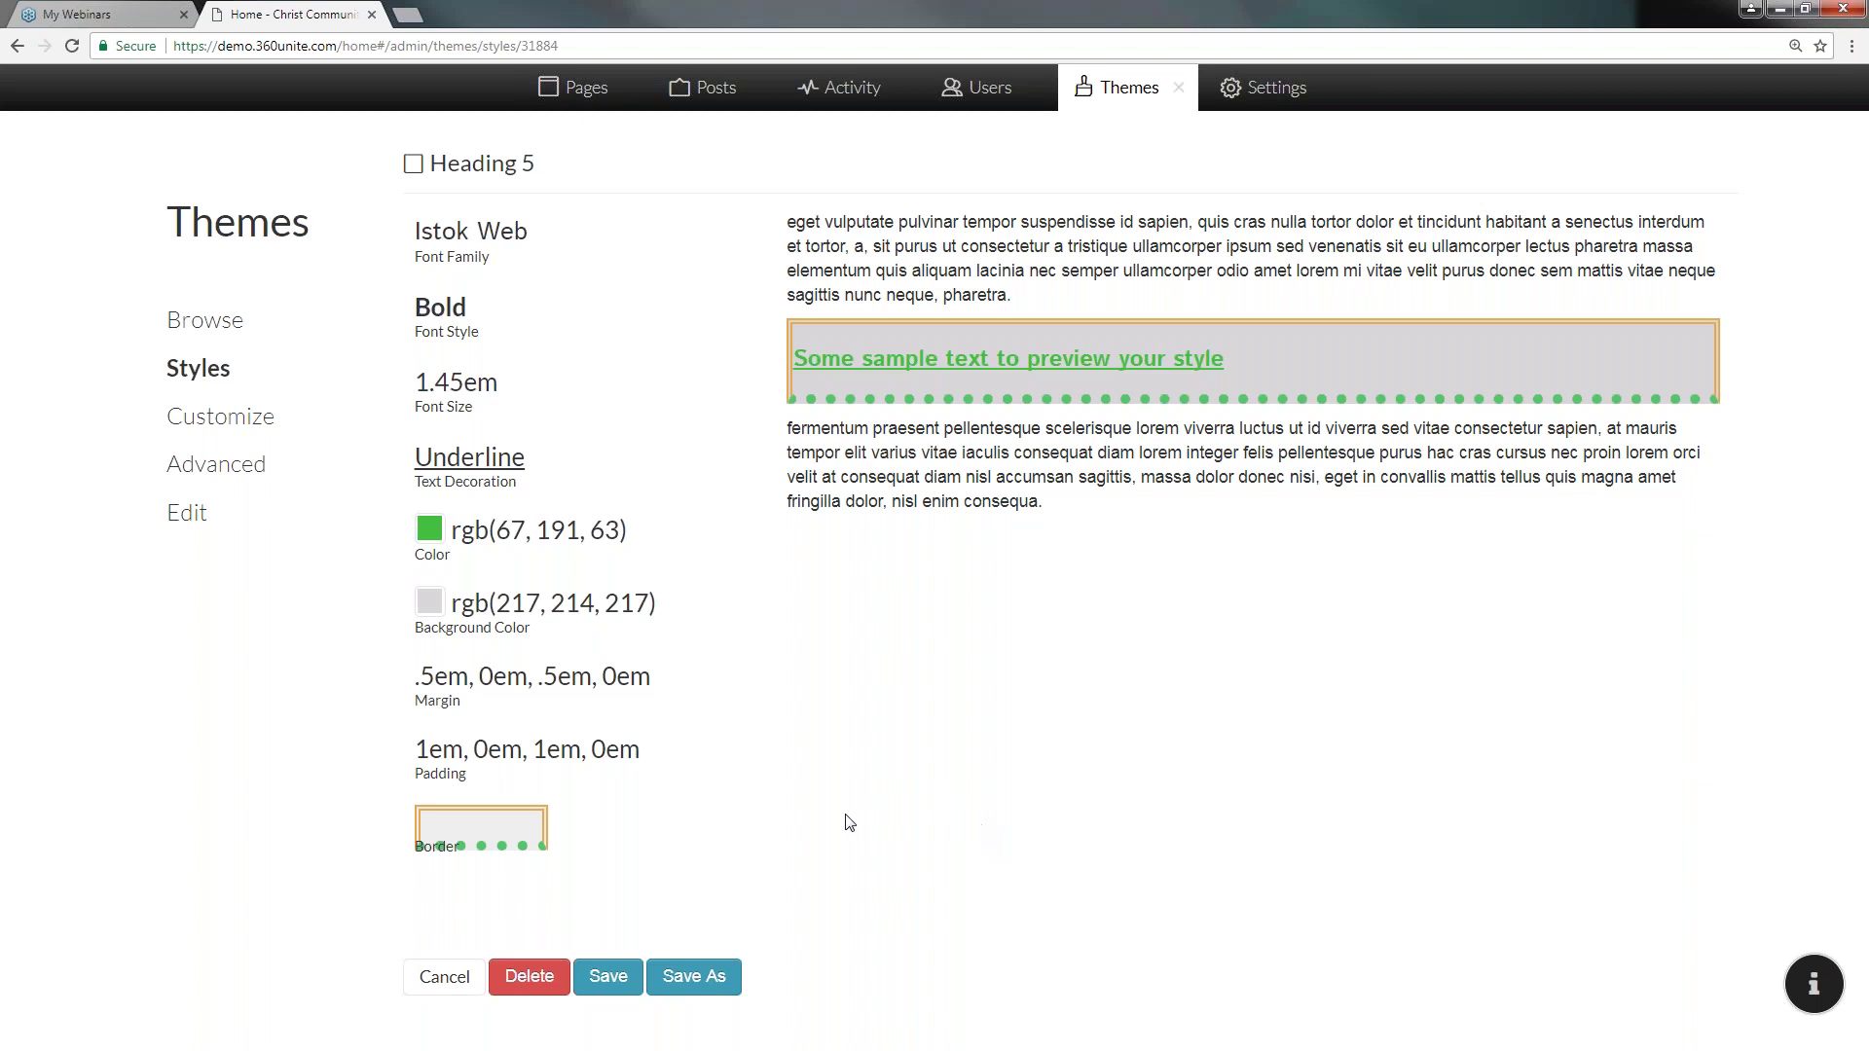
- Reopen the Heading 5 border settings and set both the right and bottom border styles to Solid
click(522, 826)
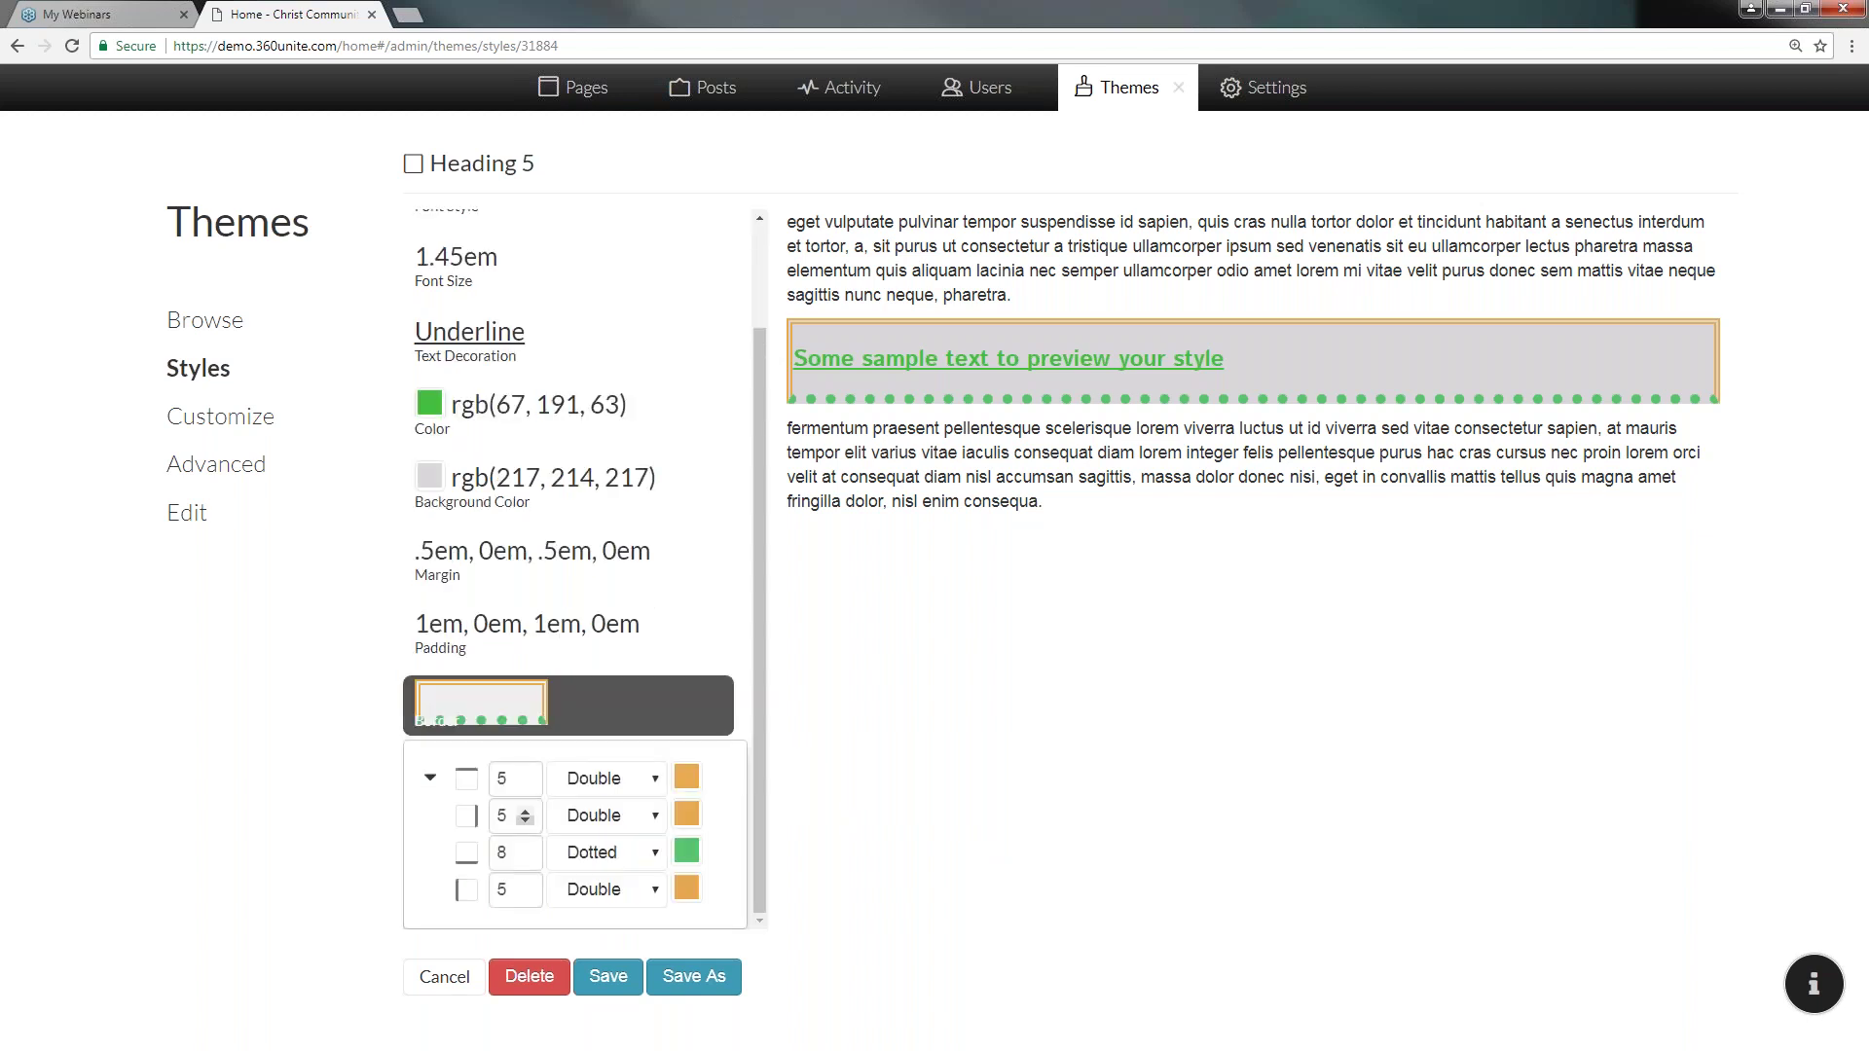
click(607, 815)
click(603, 870)
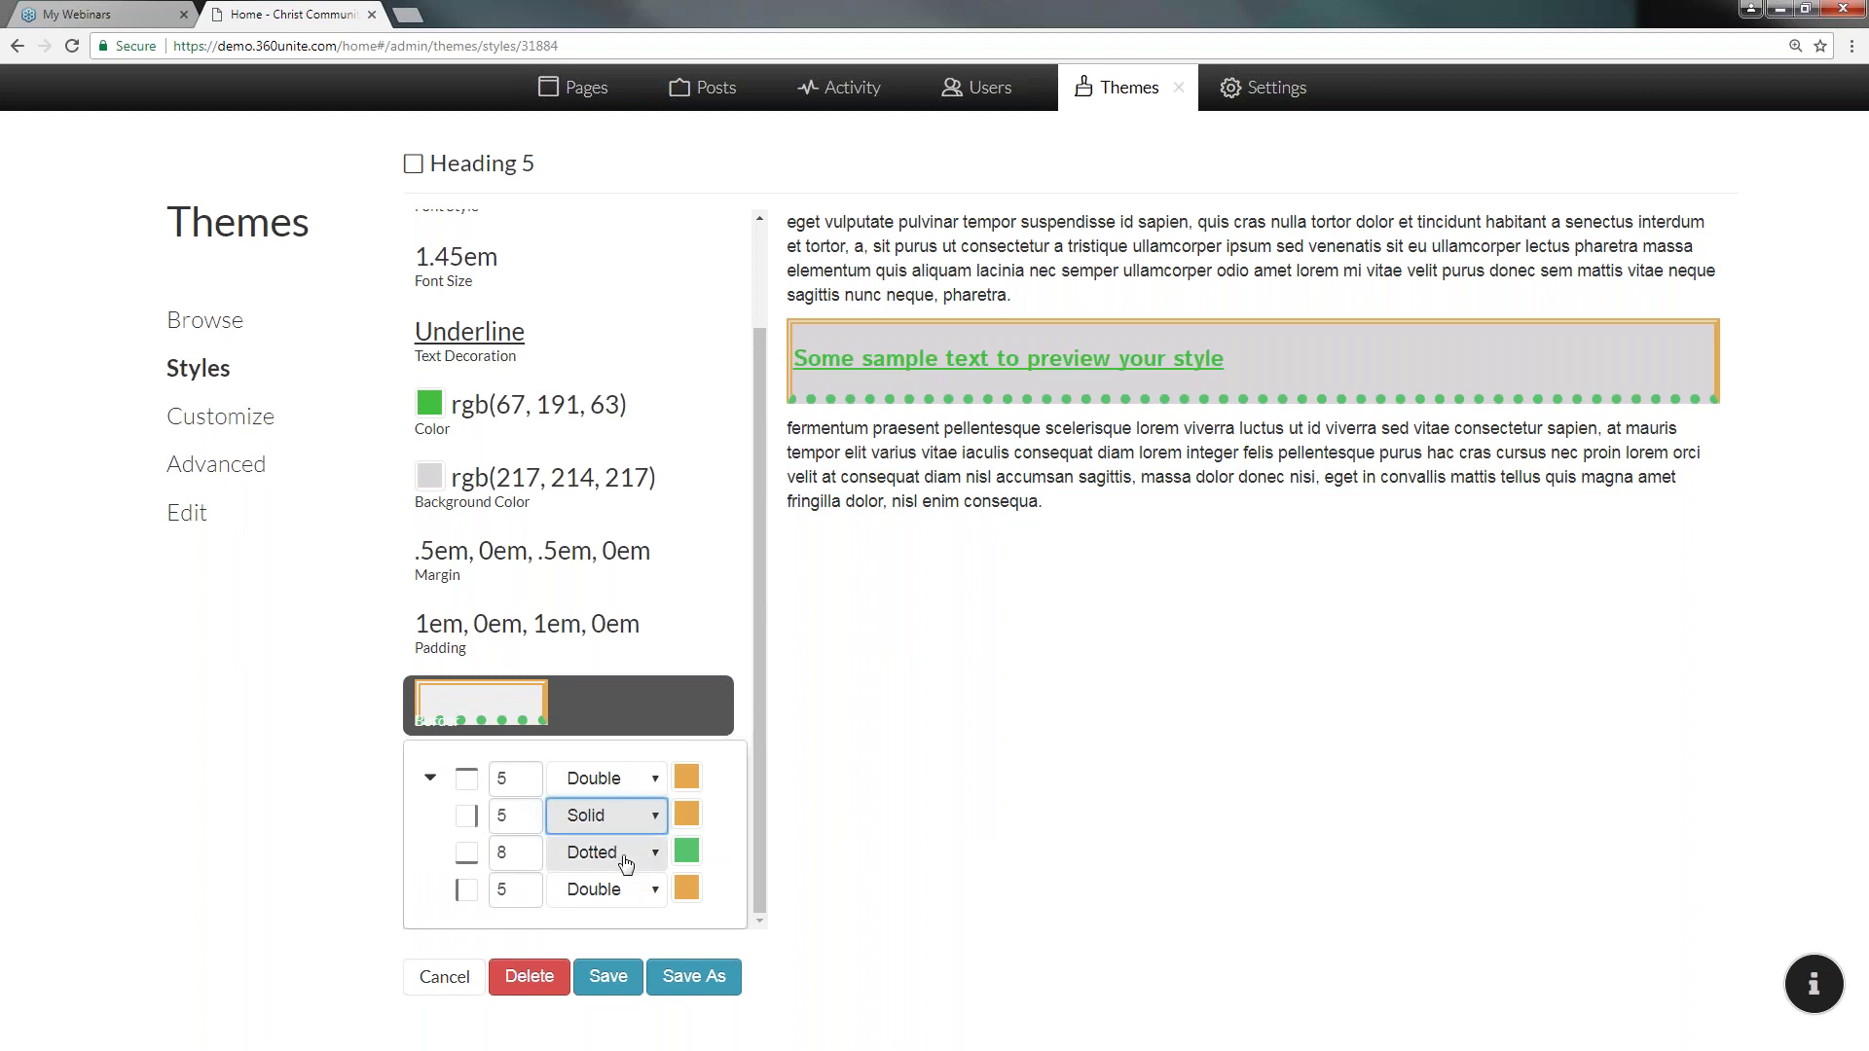
click(623, 860)
click(622, 908)
- Change the Heading 5 right border color to a green similar to the bottom border's
click(686, 852)
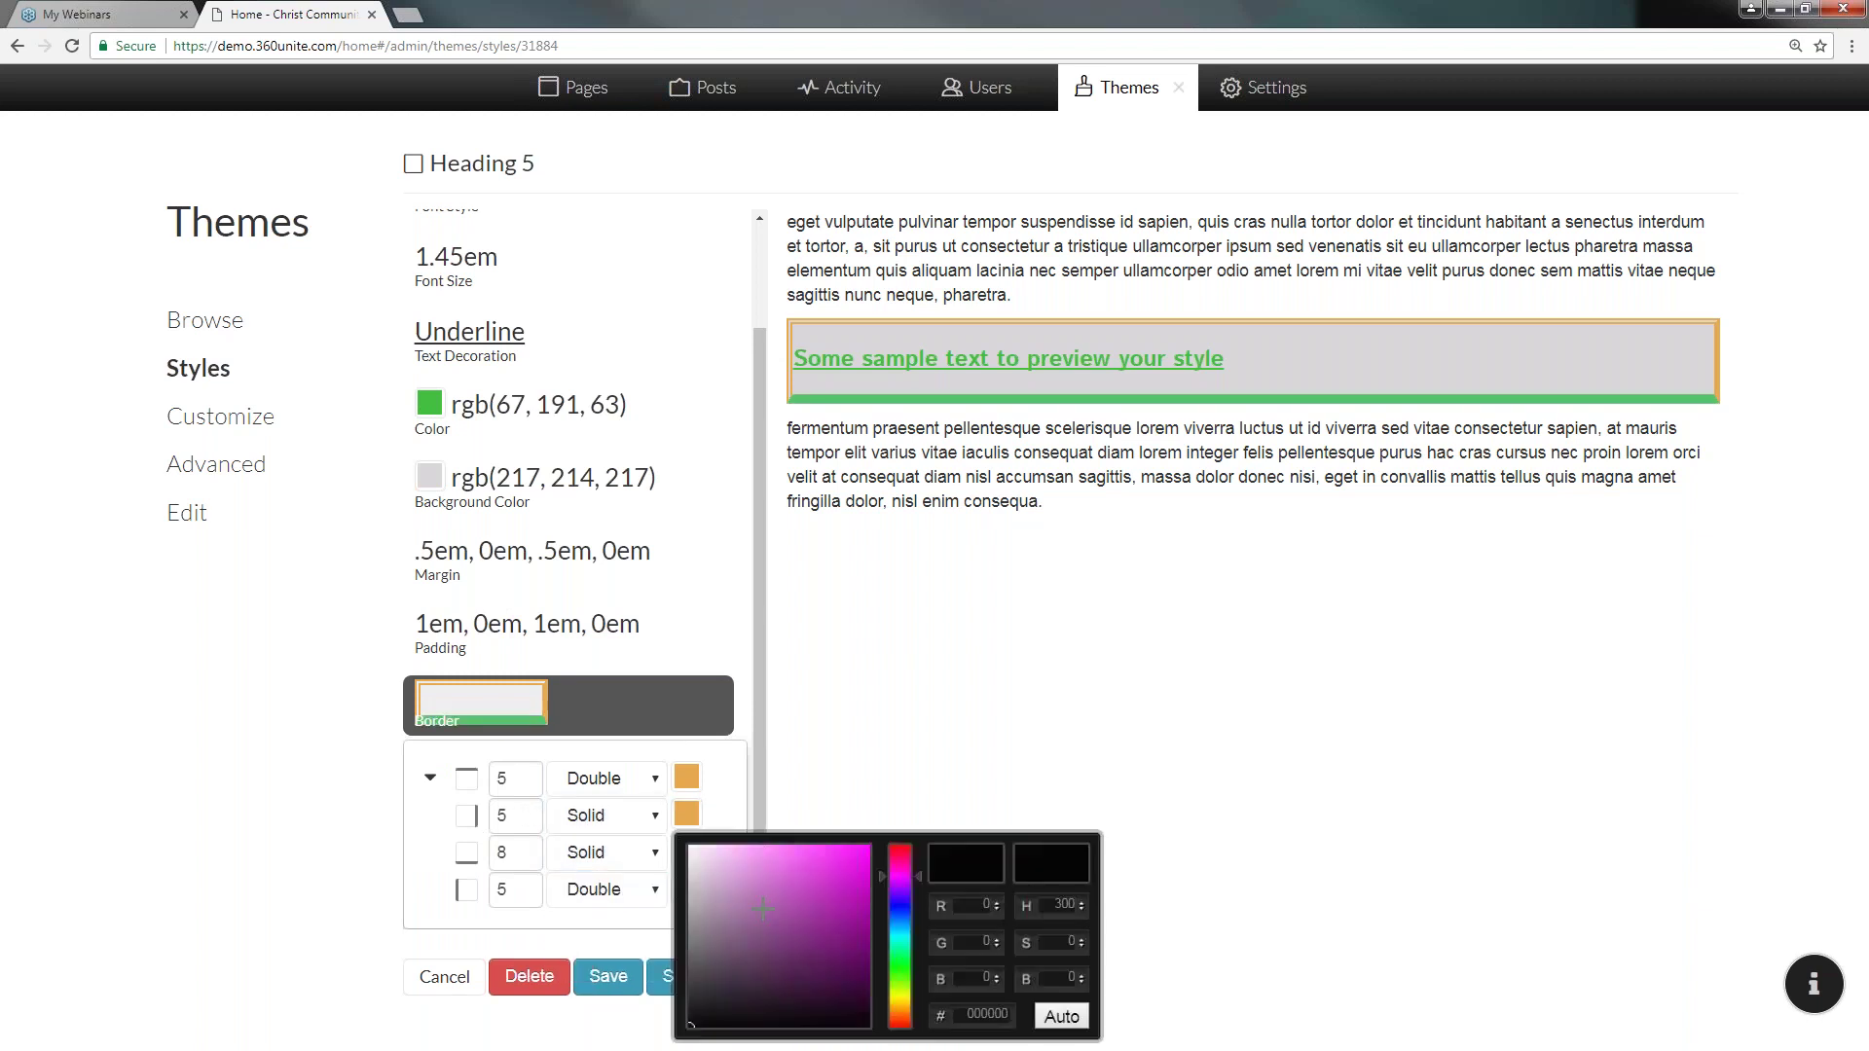
click(900, 957)
click(812, 881)
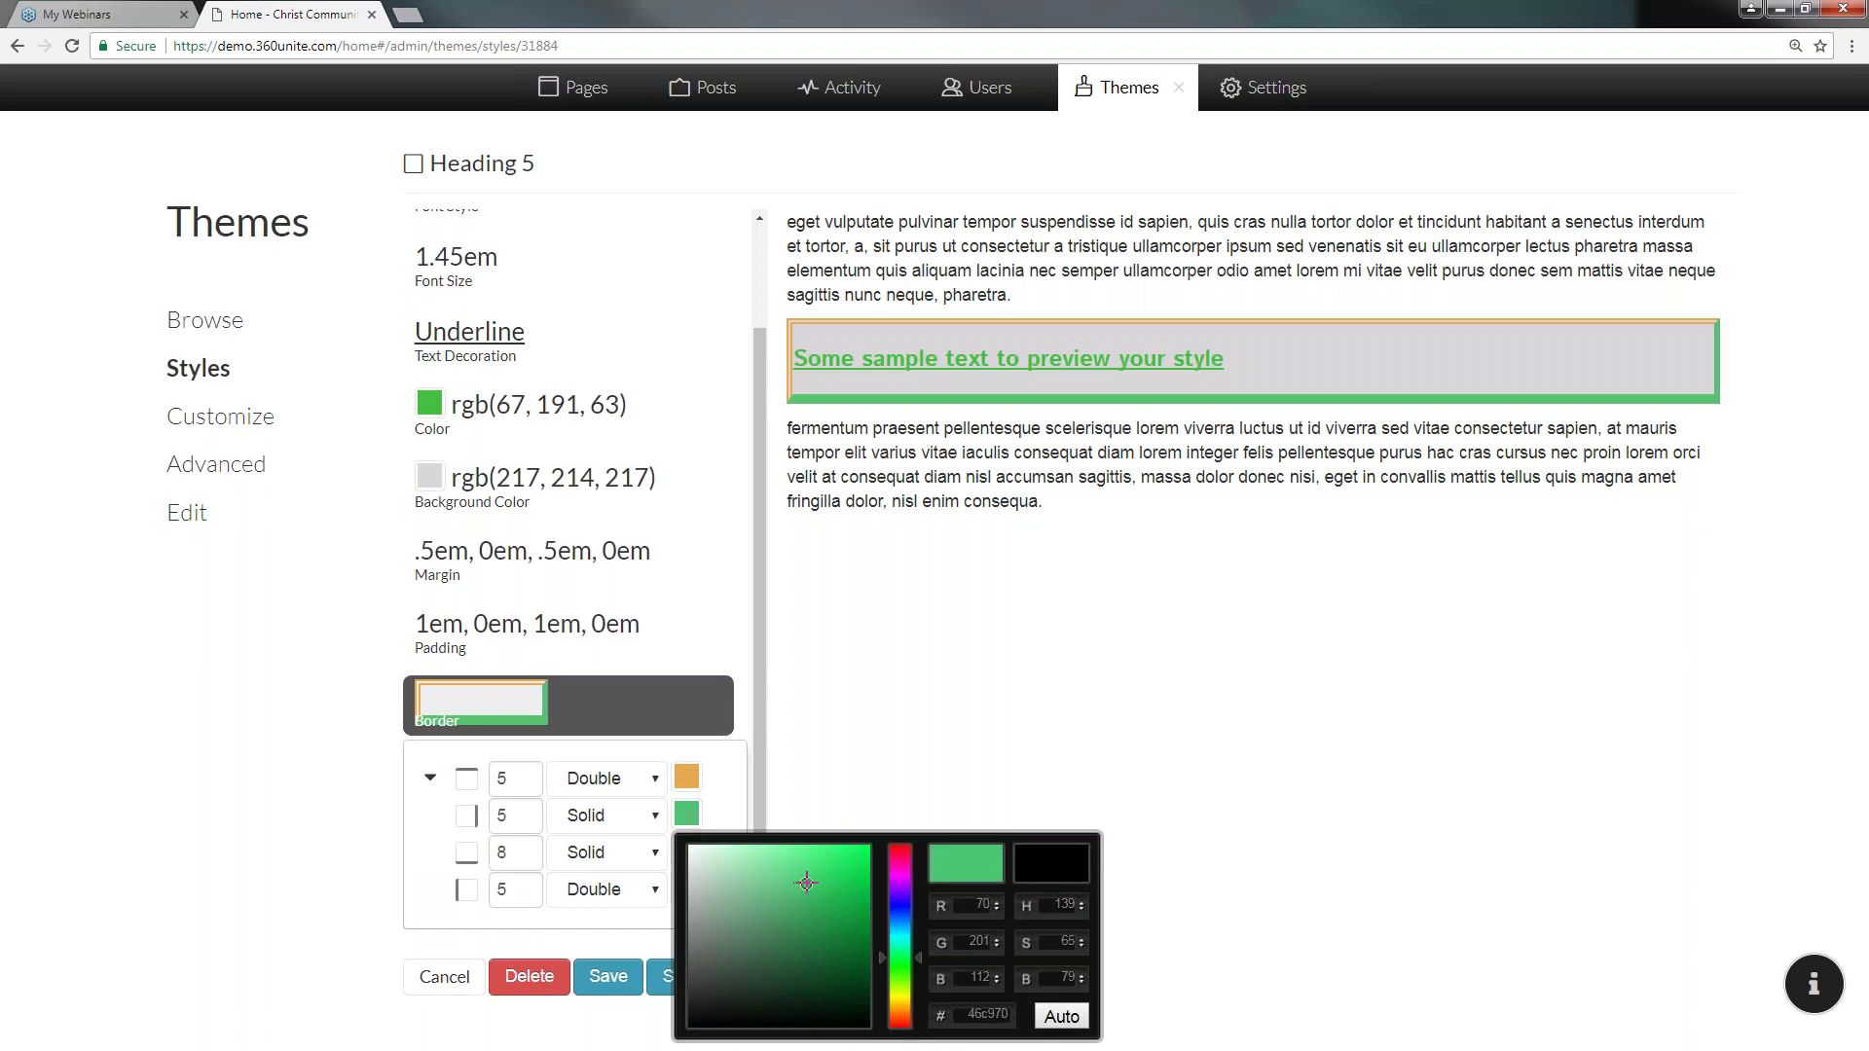
click(738, 794)
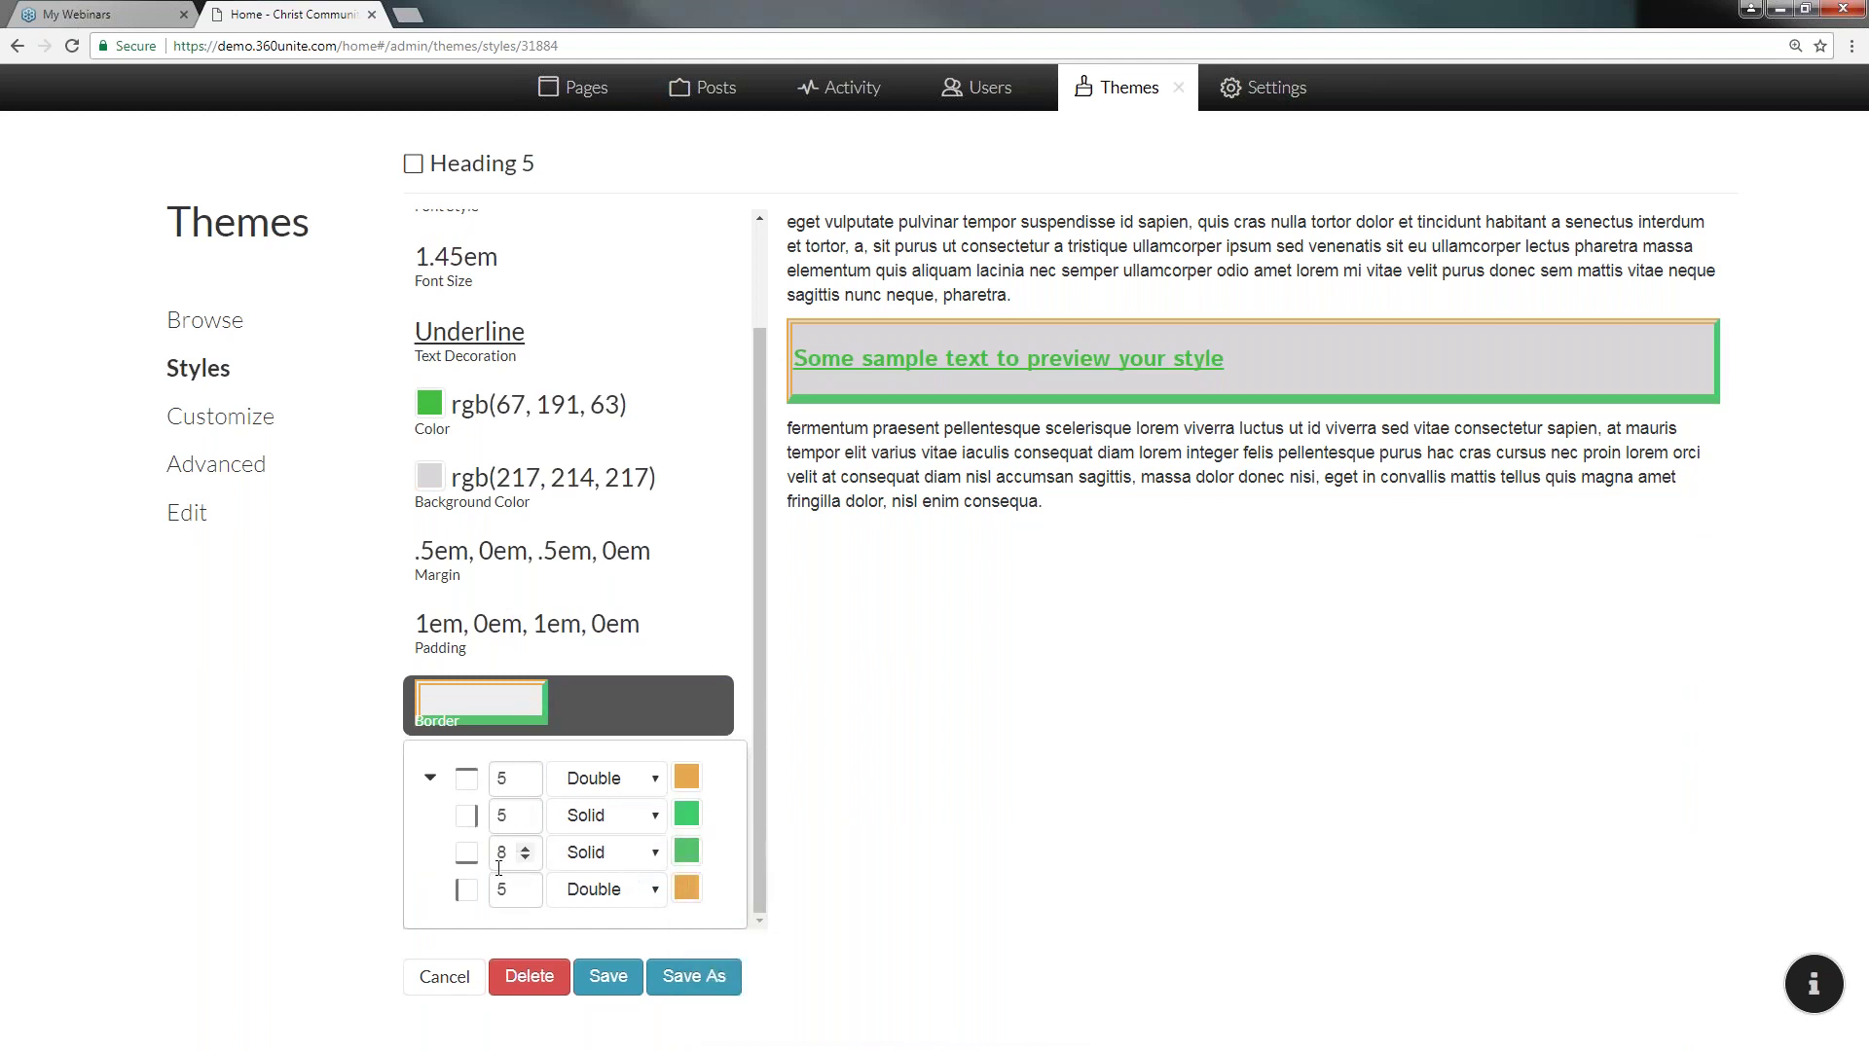
- Set the Heading 5 left border to Solid in green #5cc46f, close the border settings, and save the style
click(591, 897)
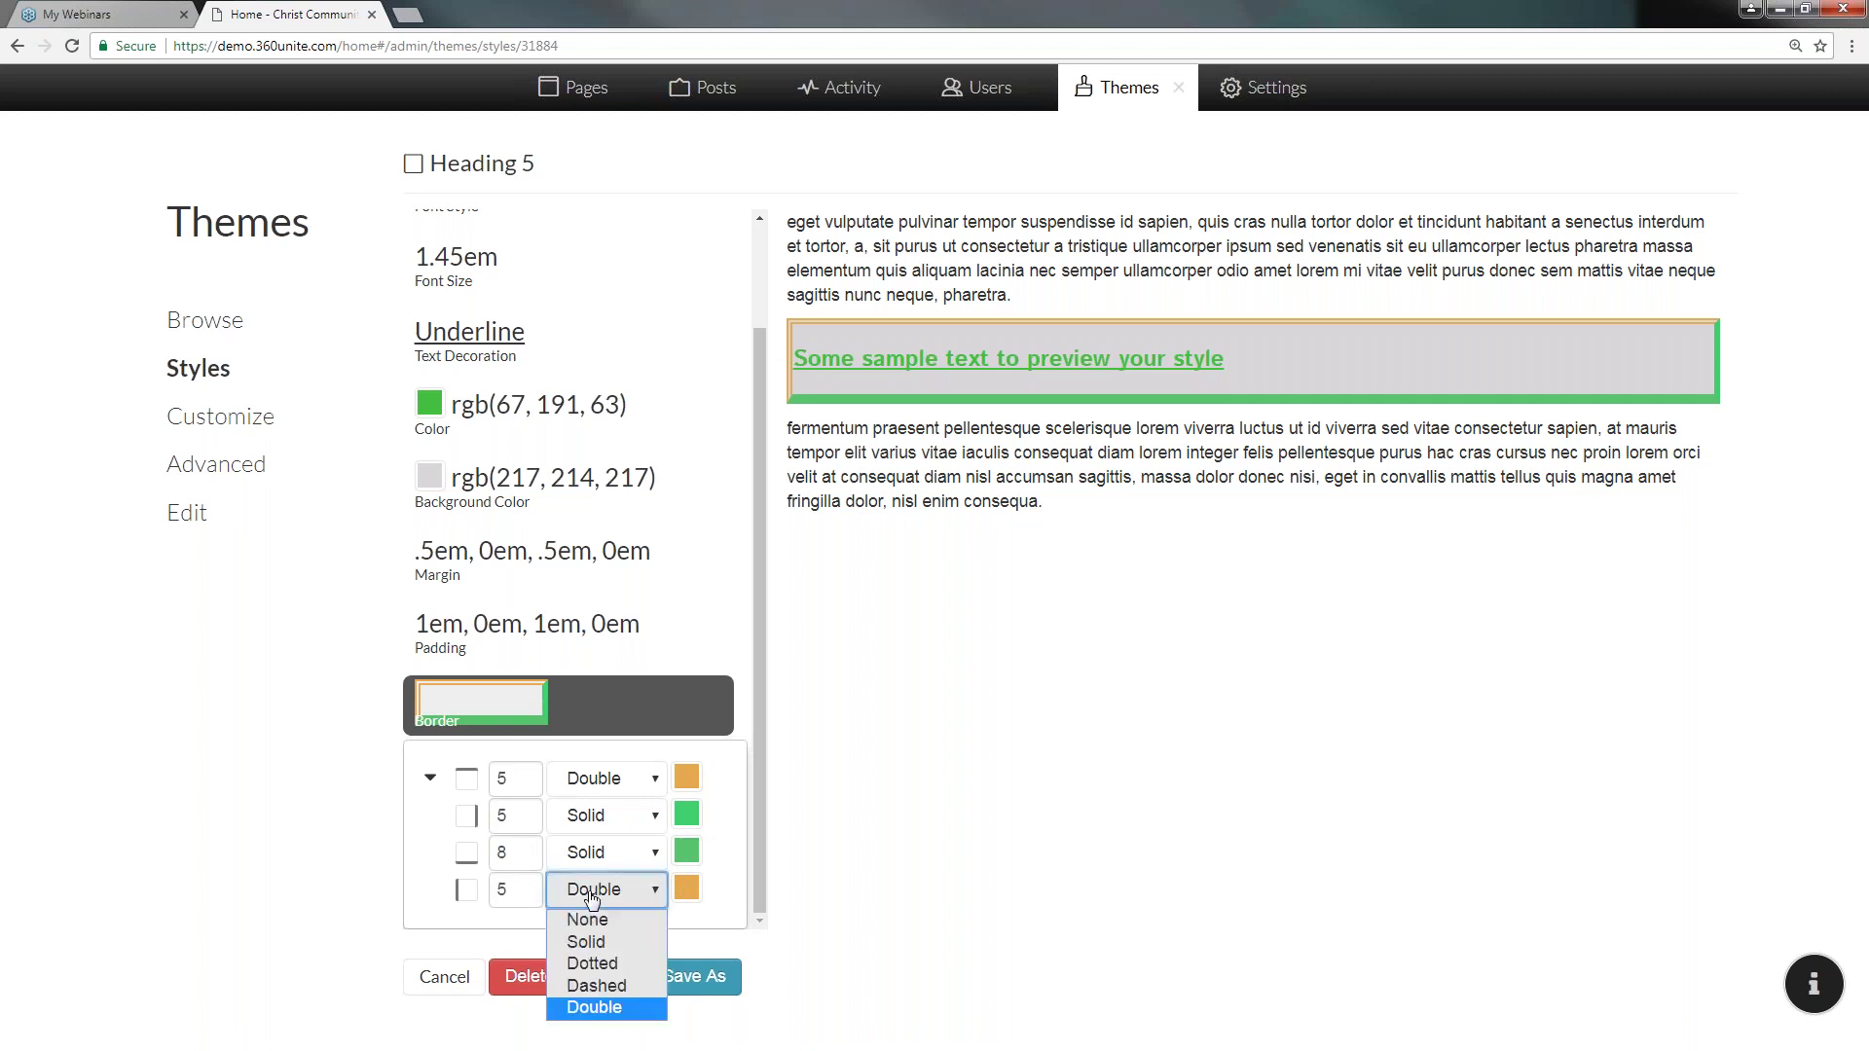
click(627, 942)
click(686, 888)
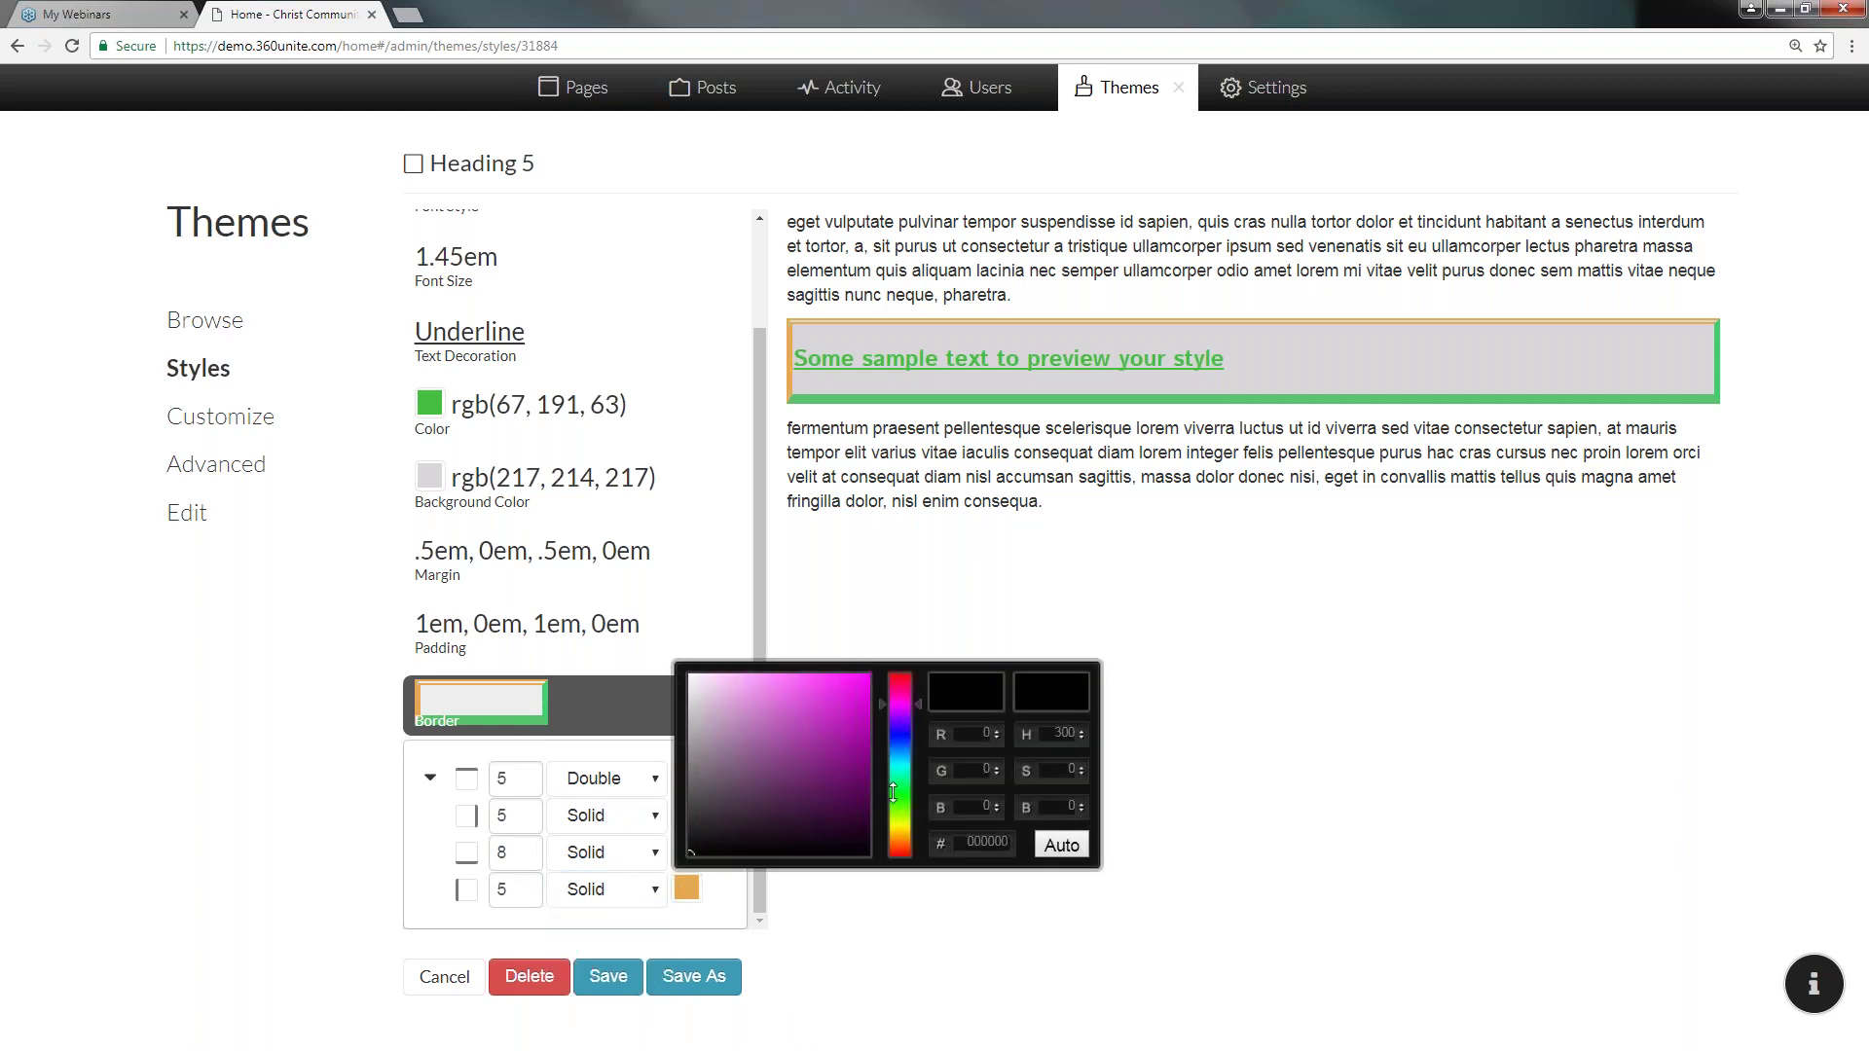
click(901, 788)
mouse_move(789, 716)
mouse_down()
mouse_move(781, 701)
mouse_move(785, 715)
mouse_up()
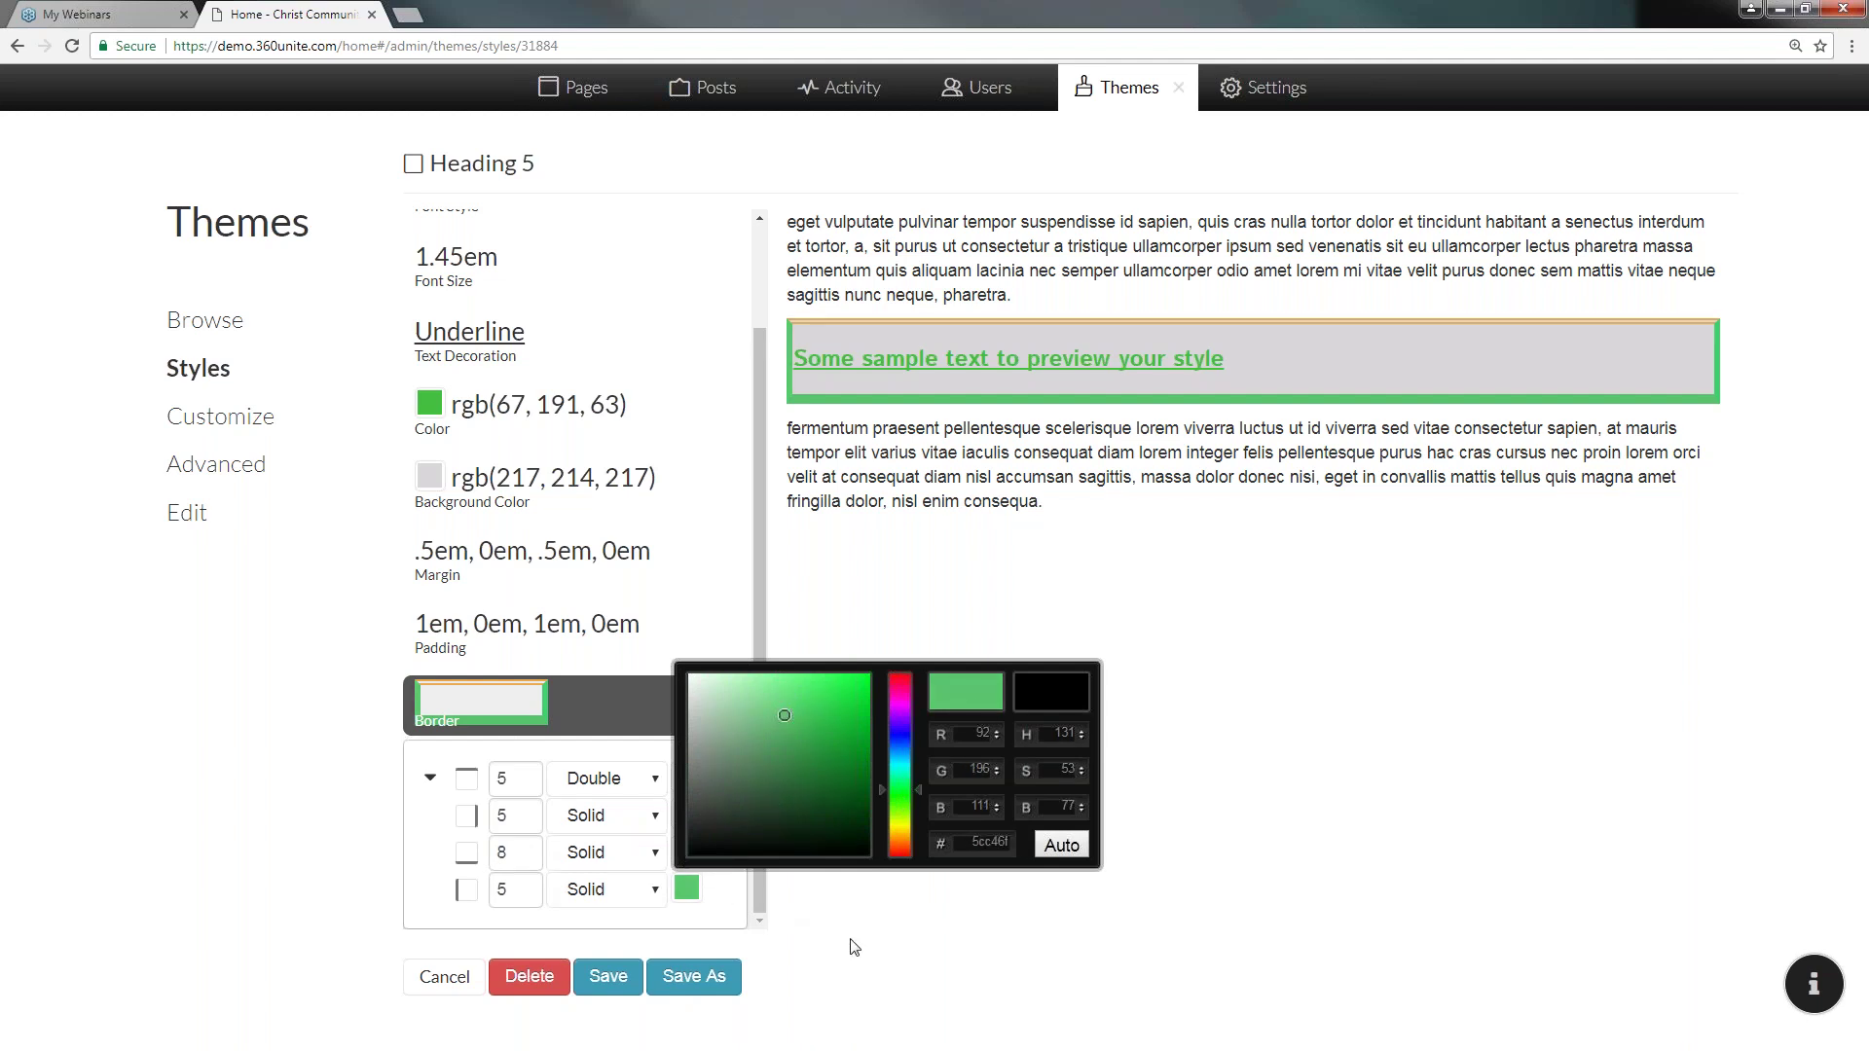
click(600, 710)
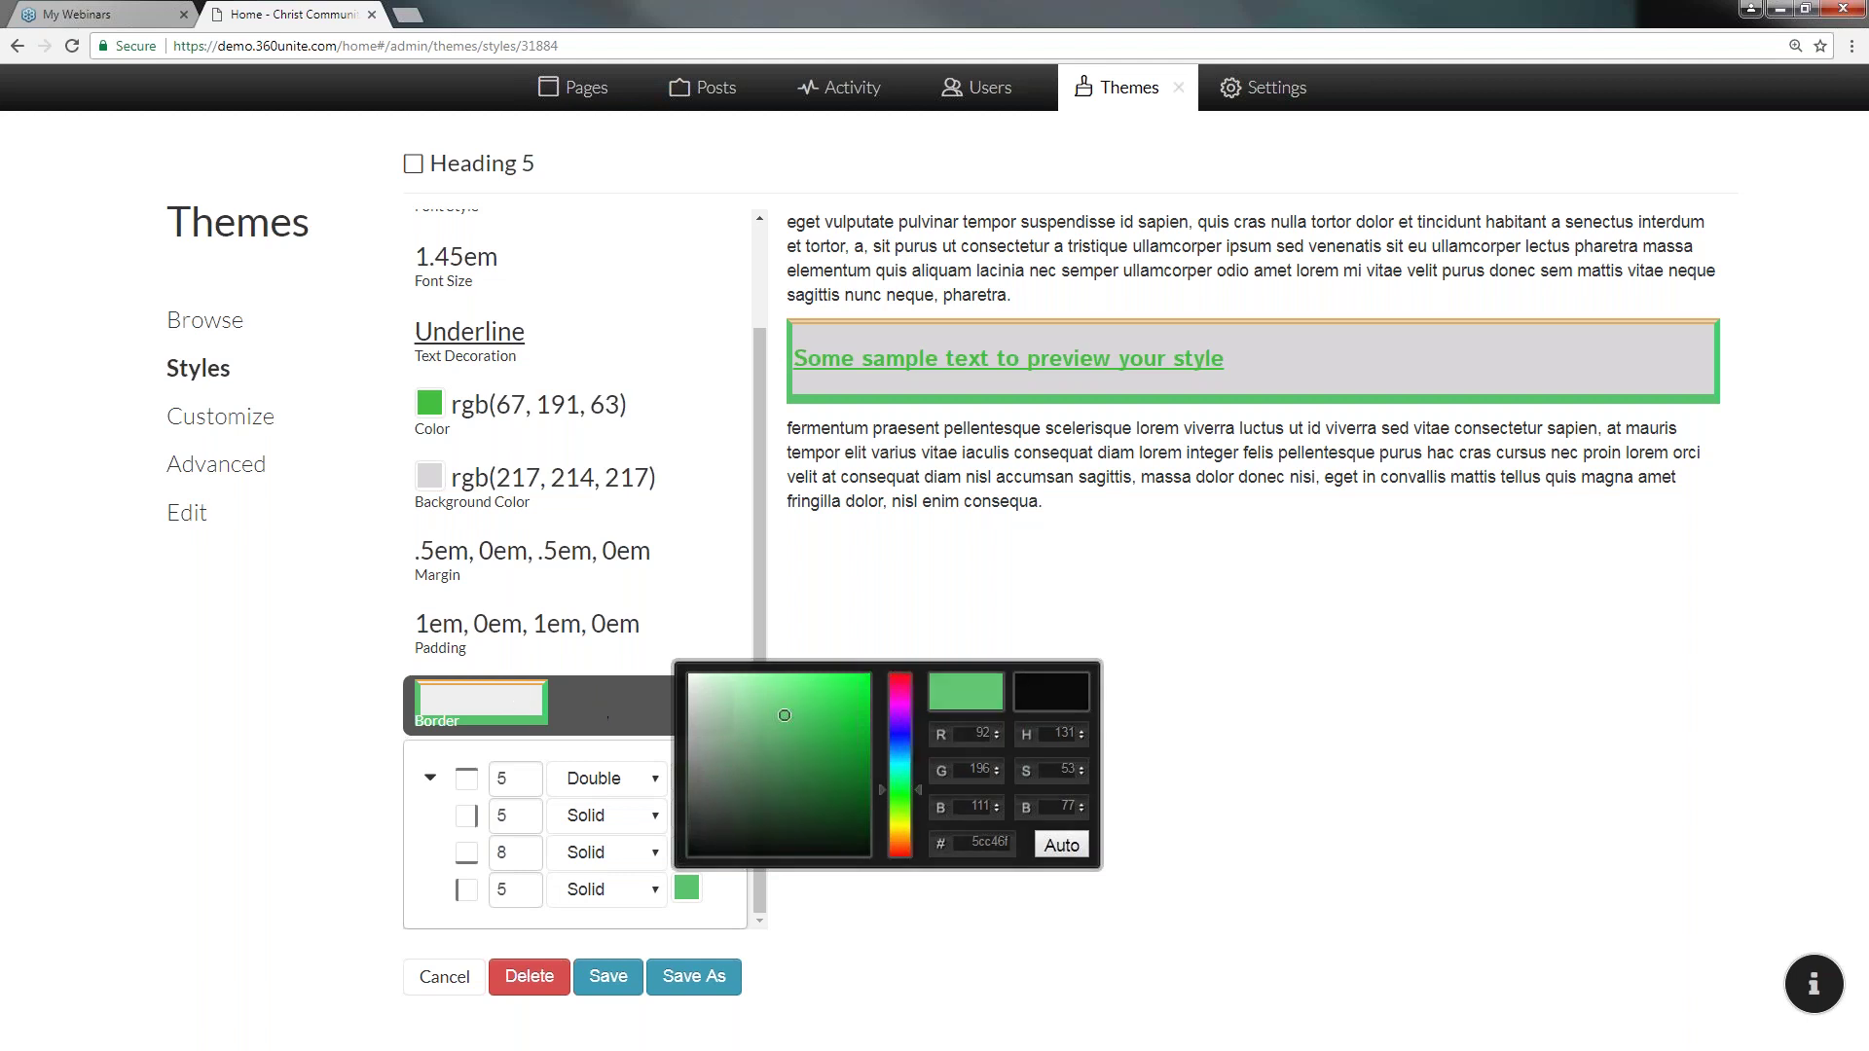
click(611, 978)
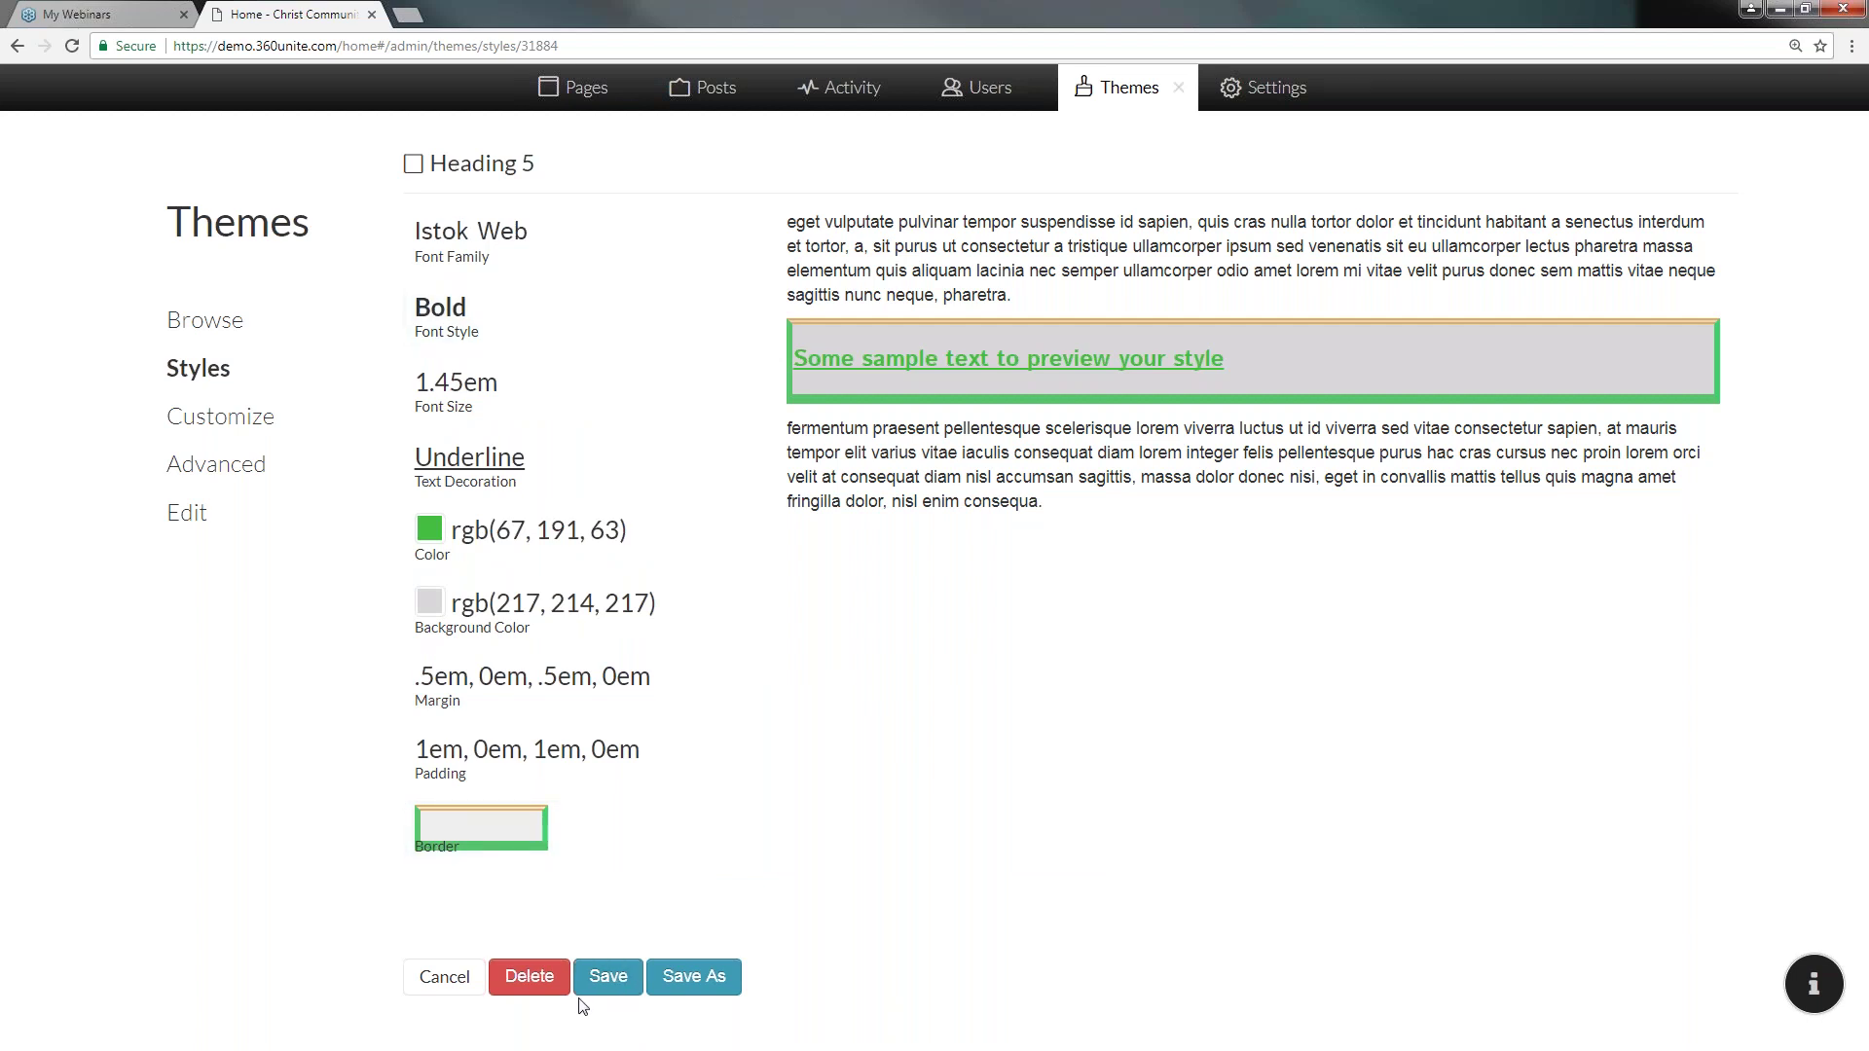
click(607, 979)
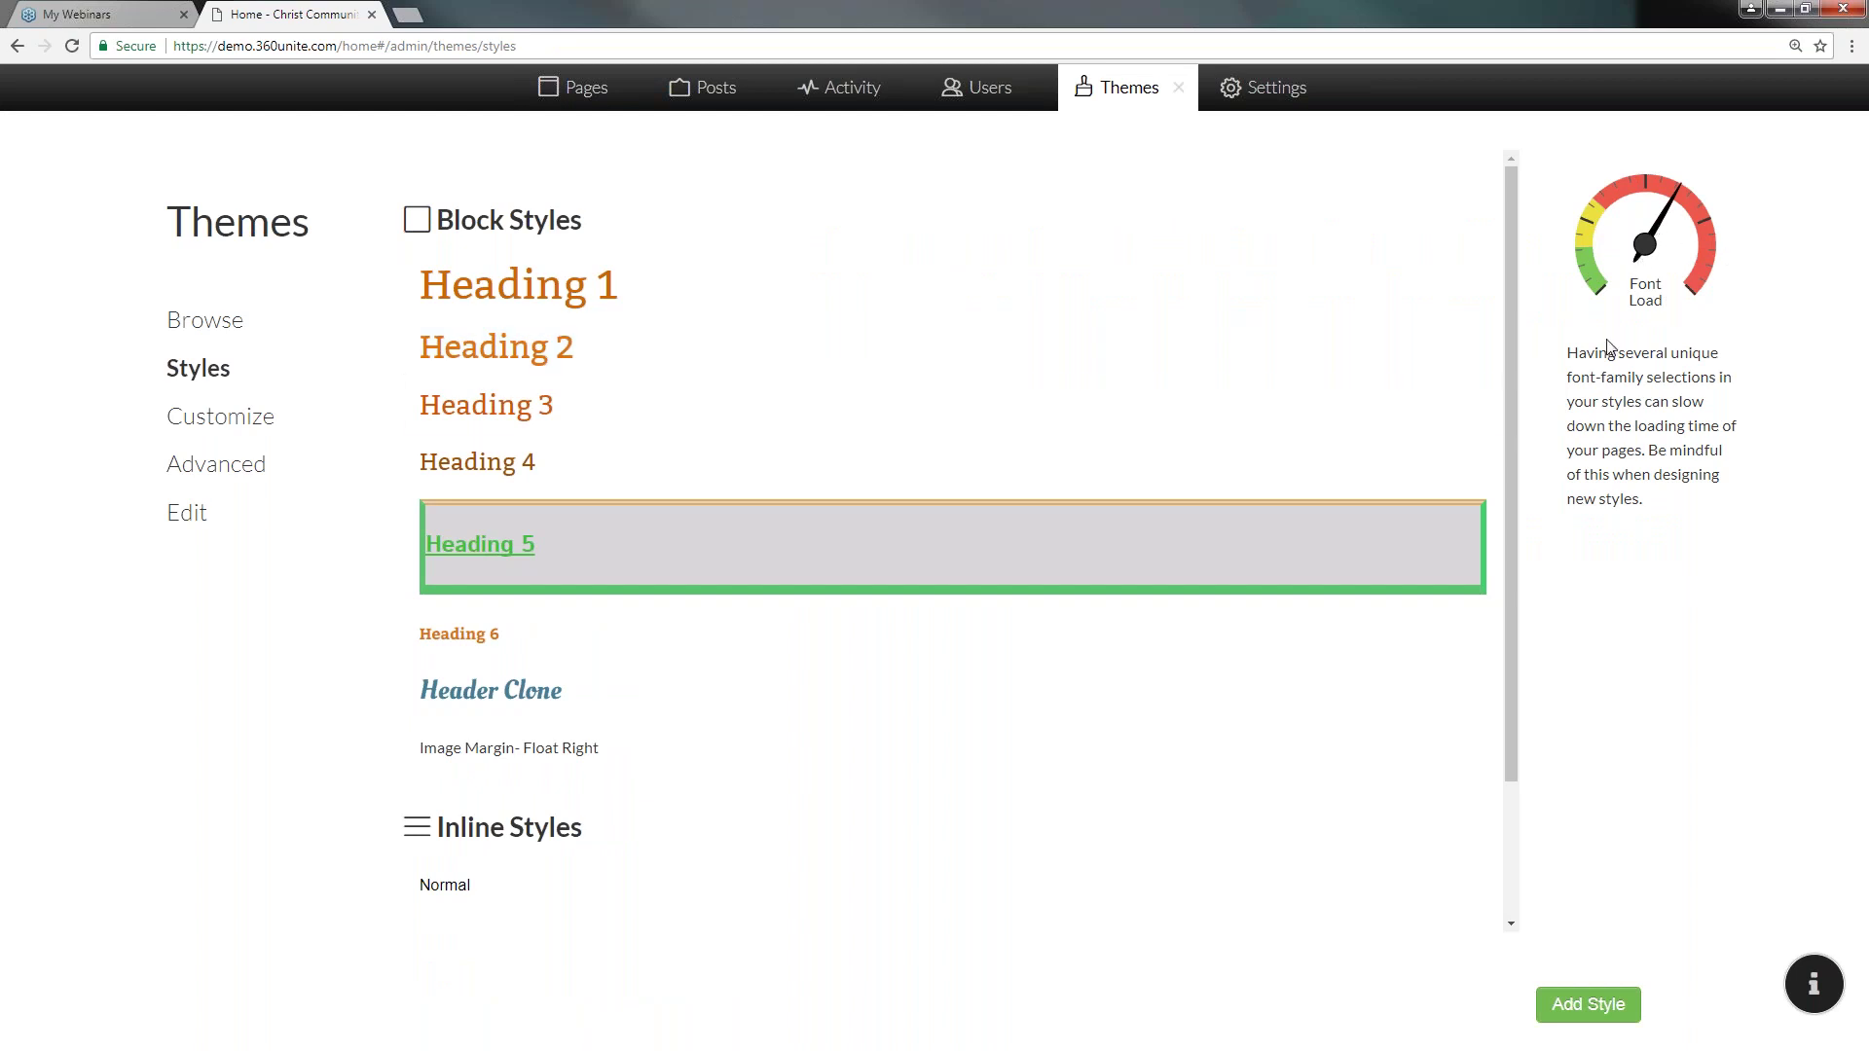
- Reopen Heading 5, try to delete the style, and reset its border on all sides to 0 and None
click(617, 572)
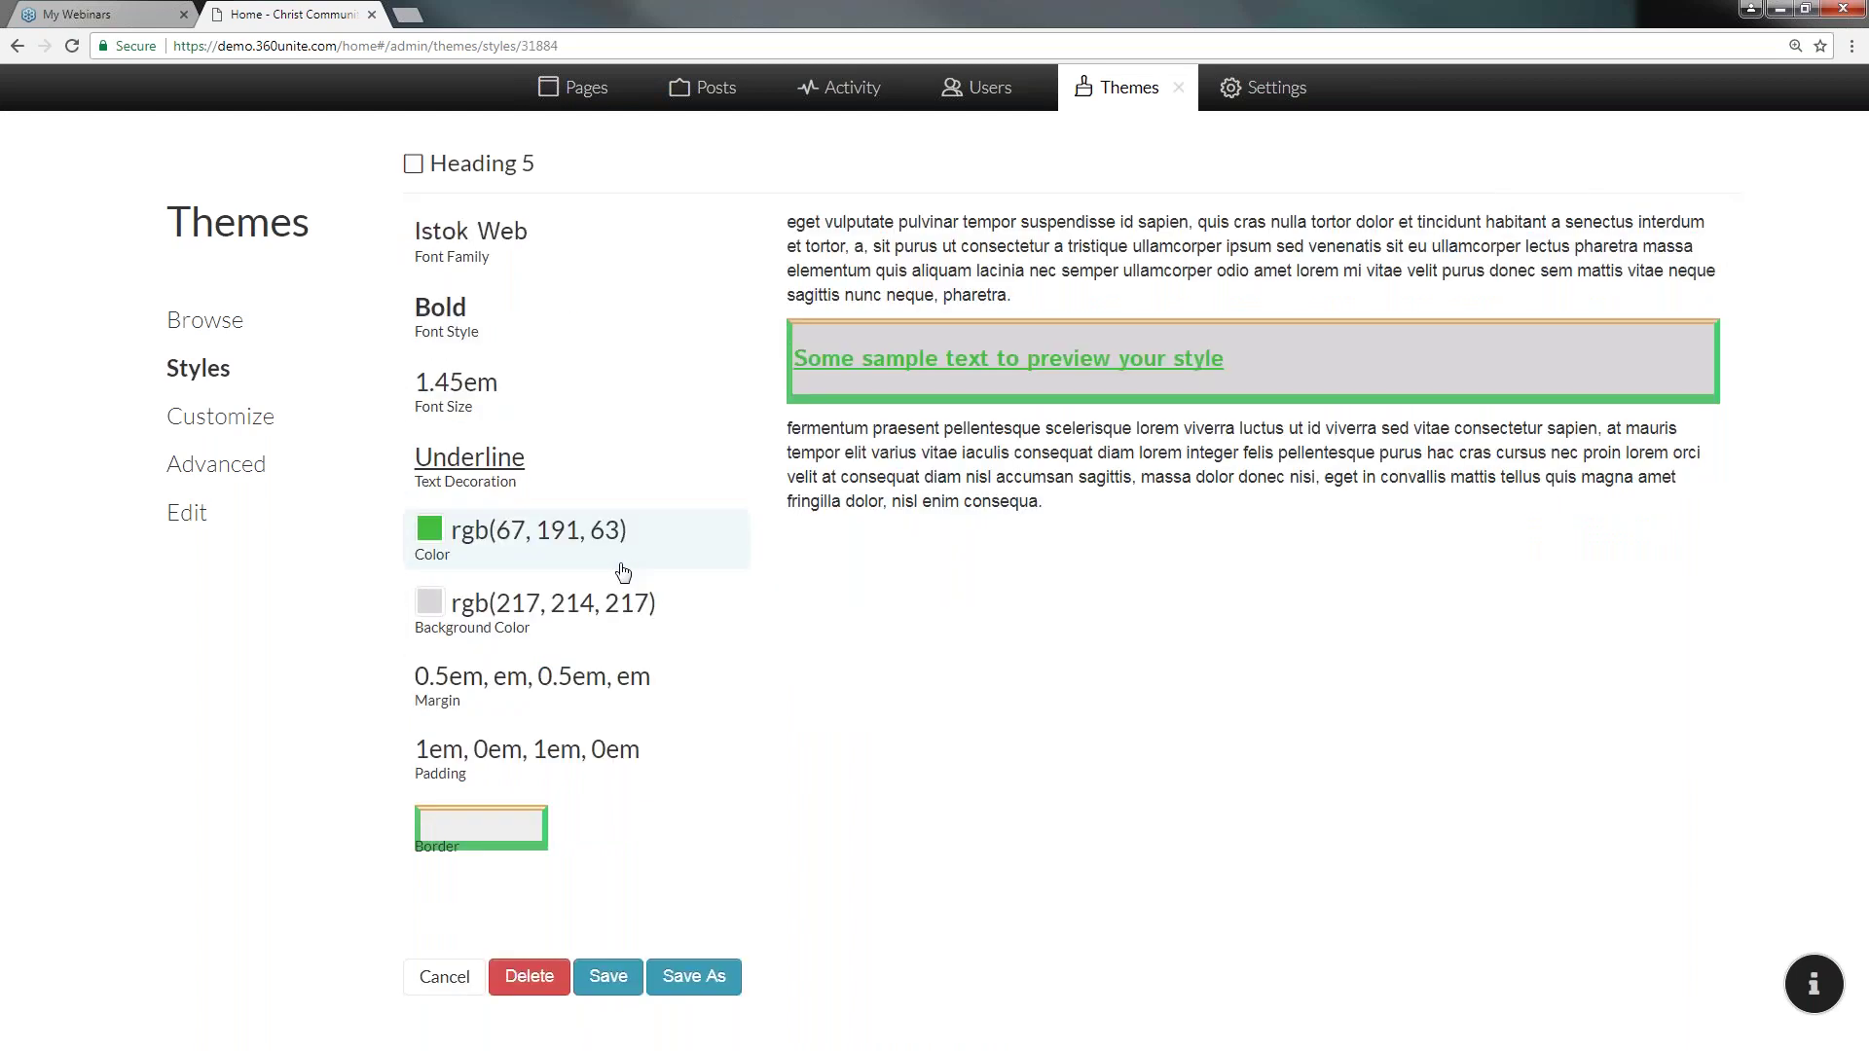
click(548, 986)
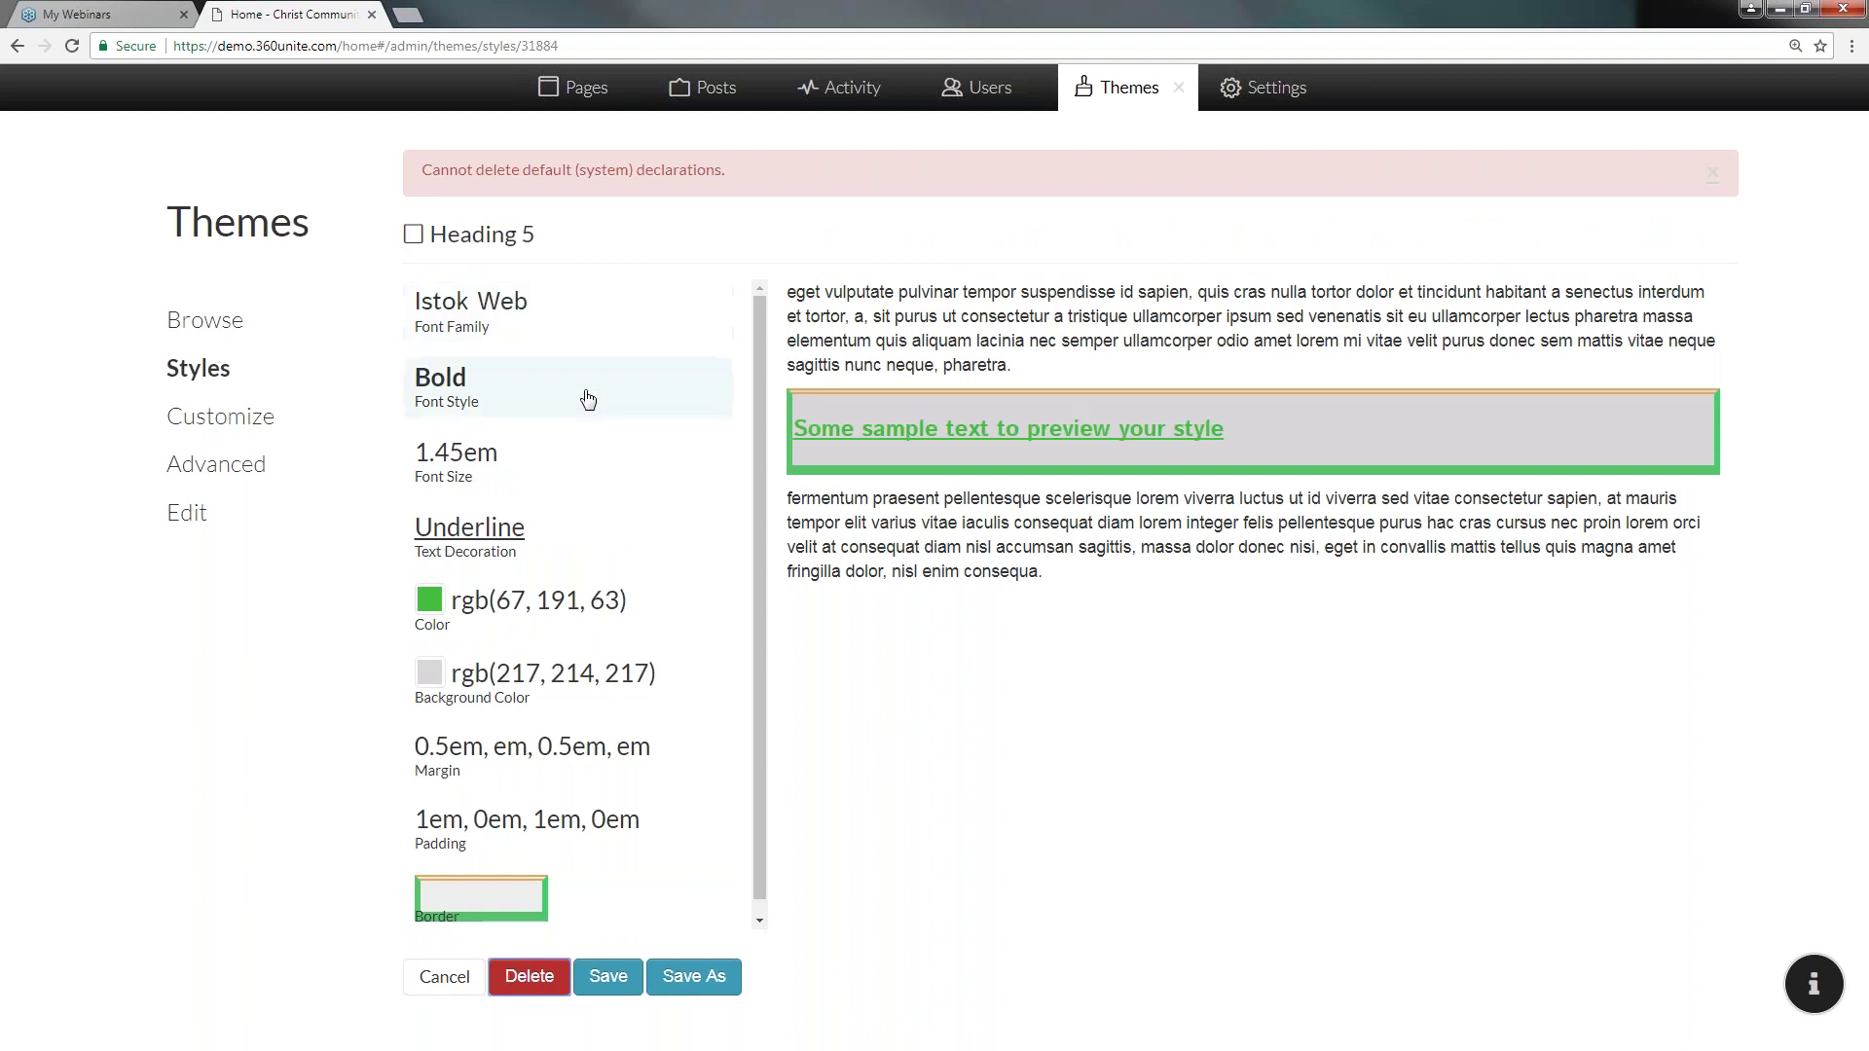
click(521, 896)
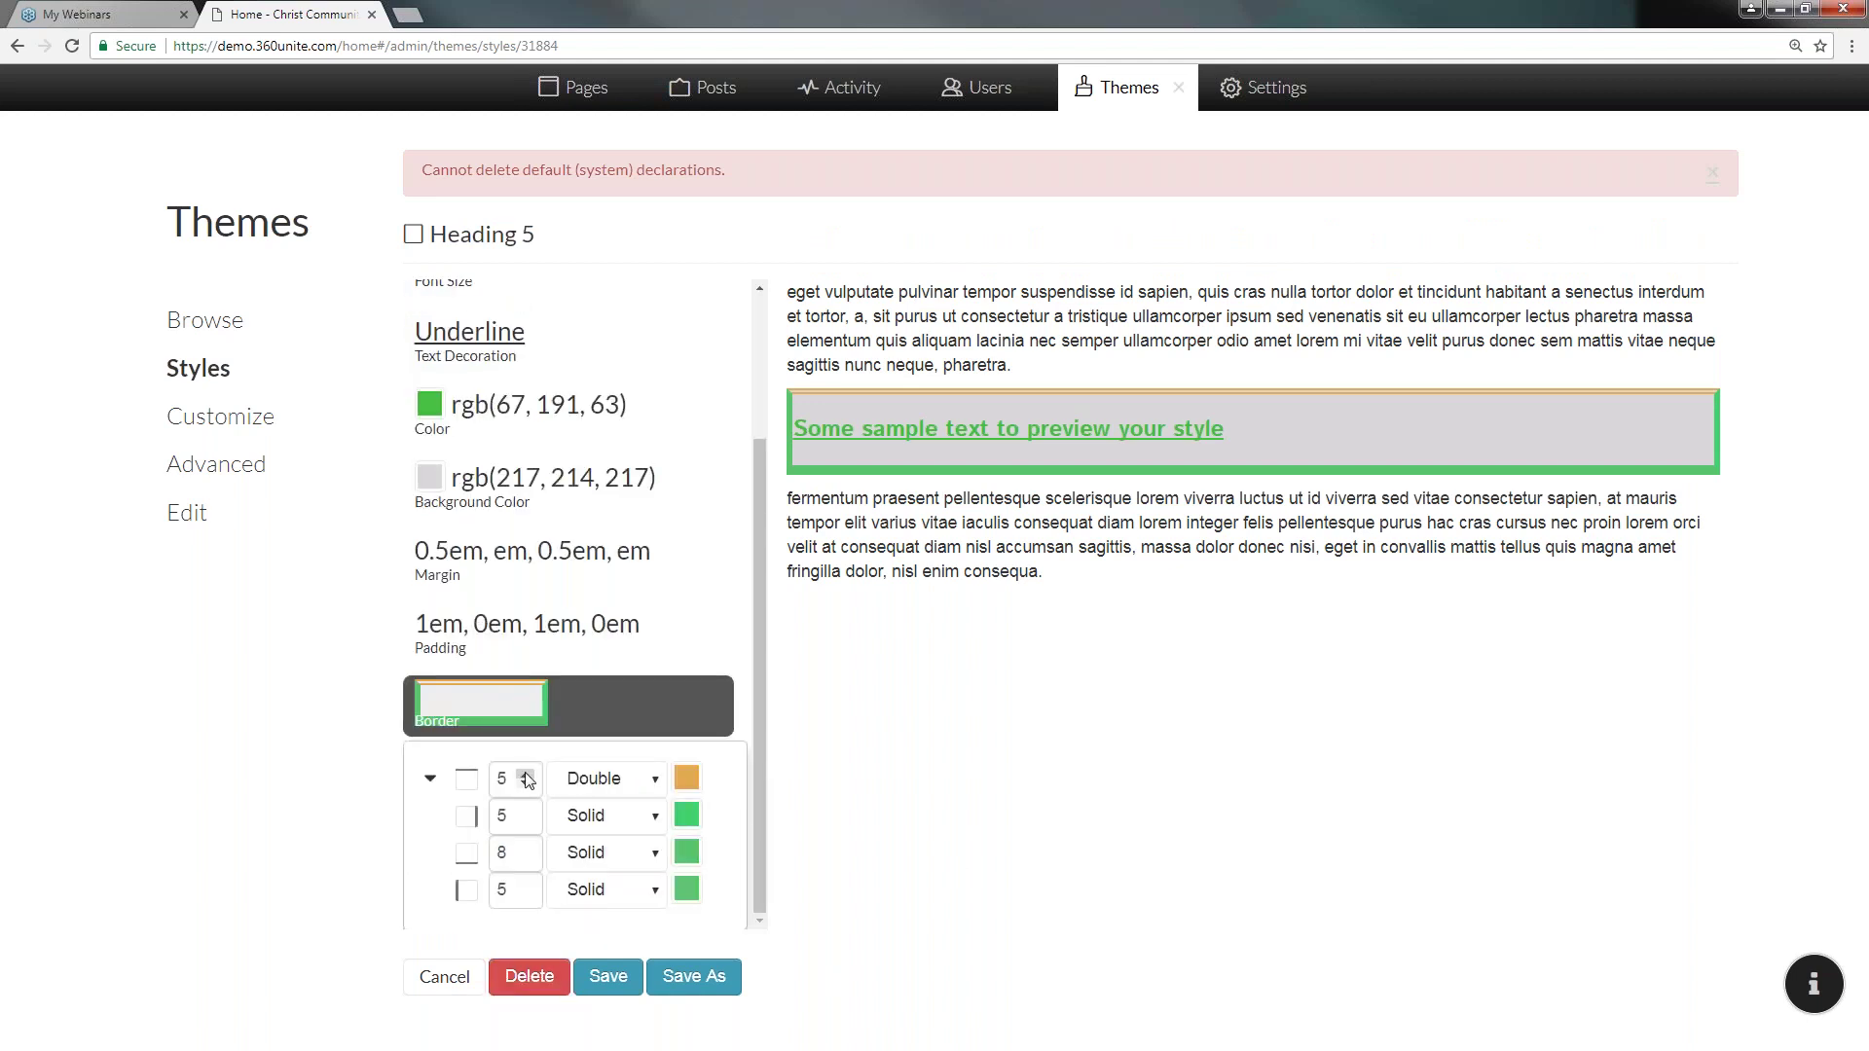
click(431, 779)
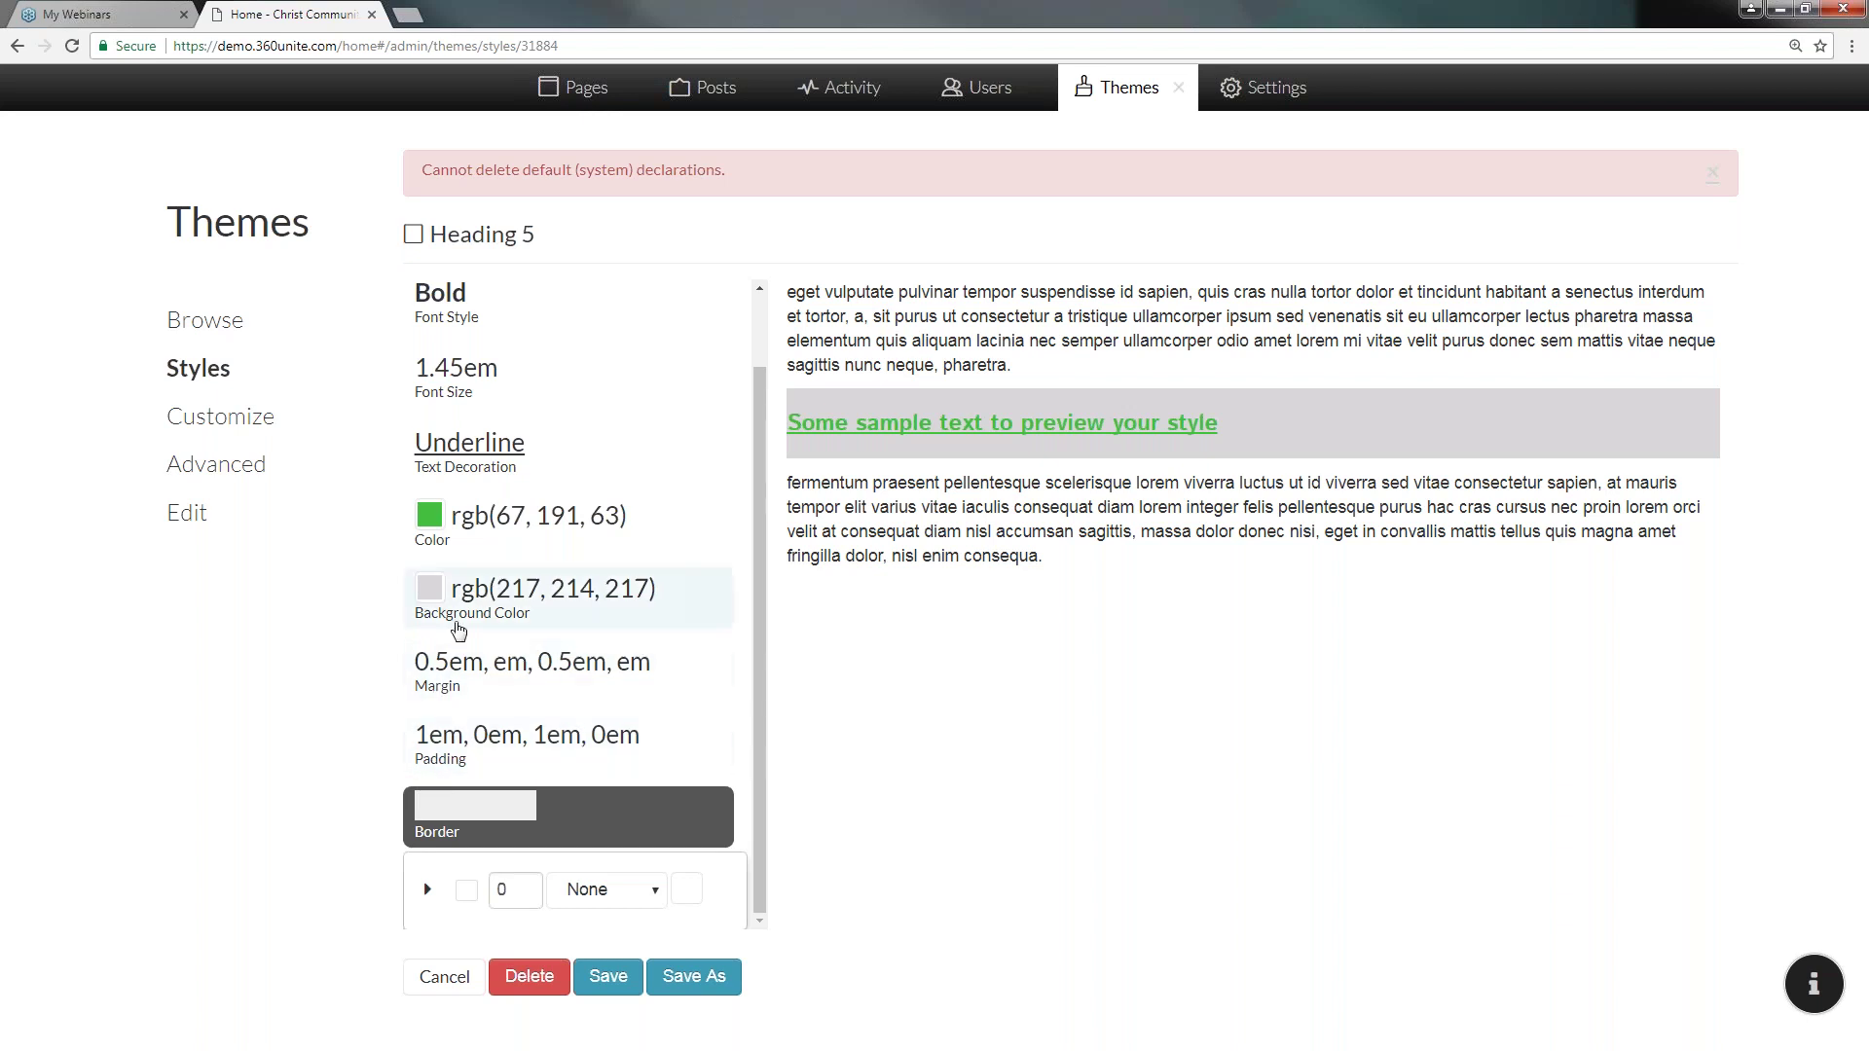
- Set the Heading 5 top and bottom padding to .5 em each and save the style
click(442, 737)
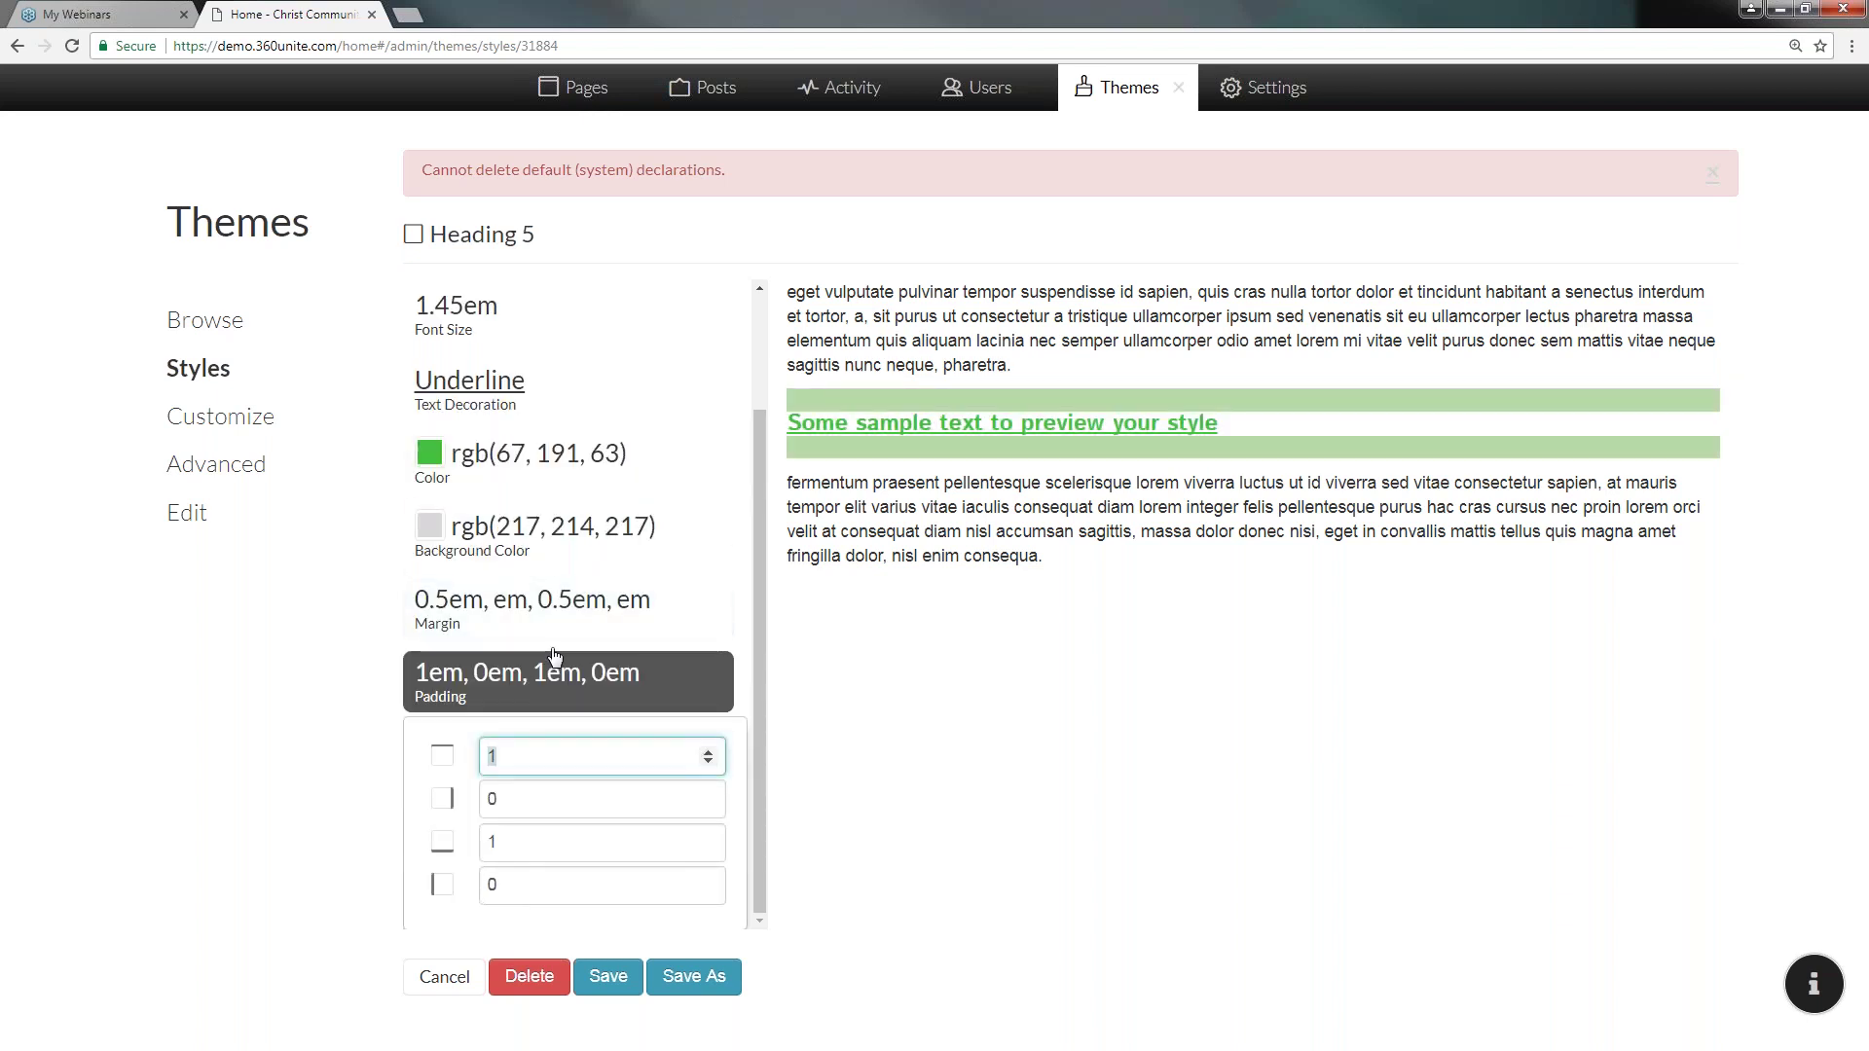
text(.5)
double_click(551, 842)
text(.5)
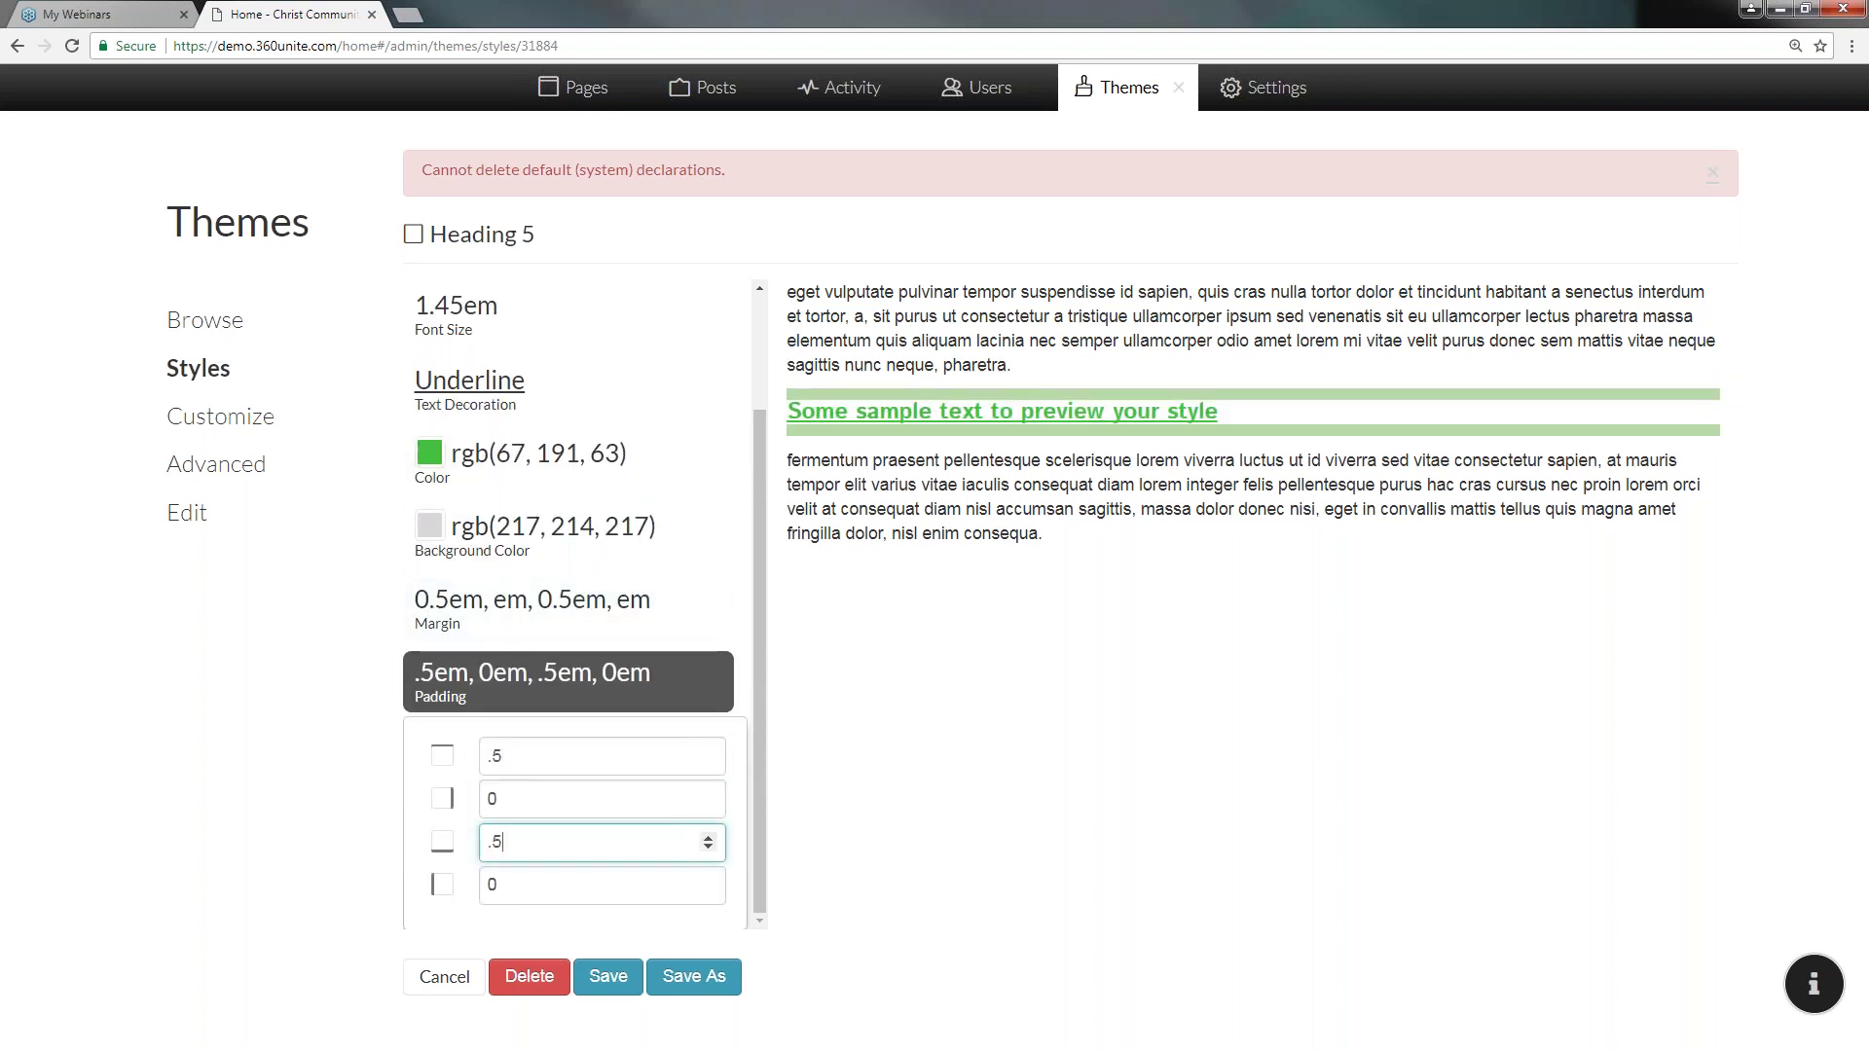
click(908, 790)
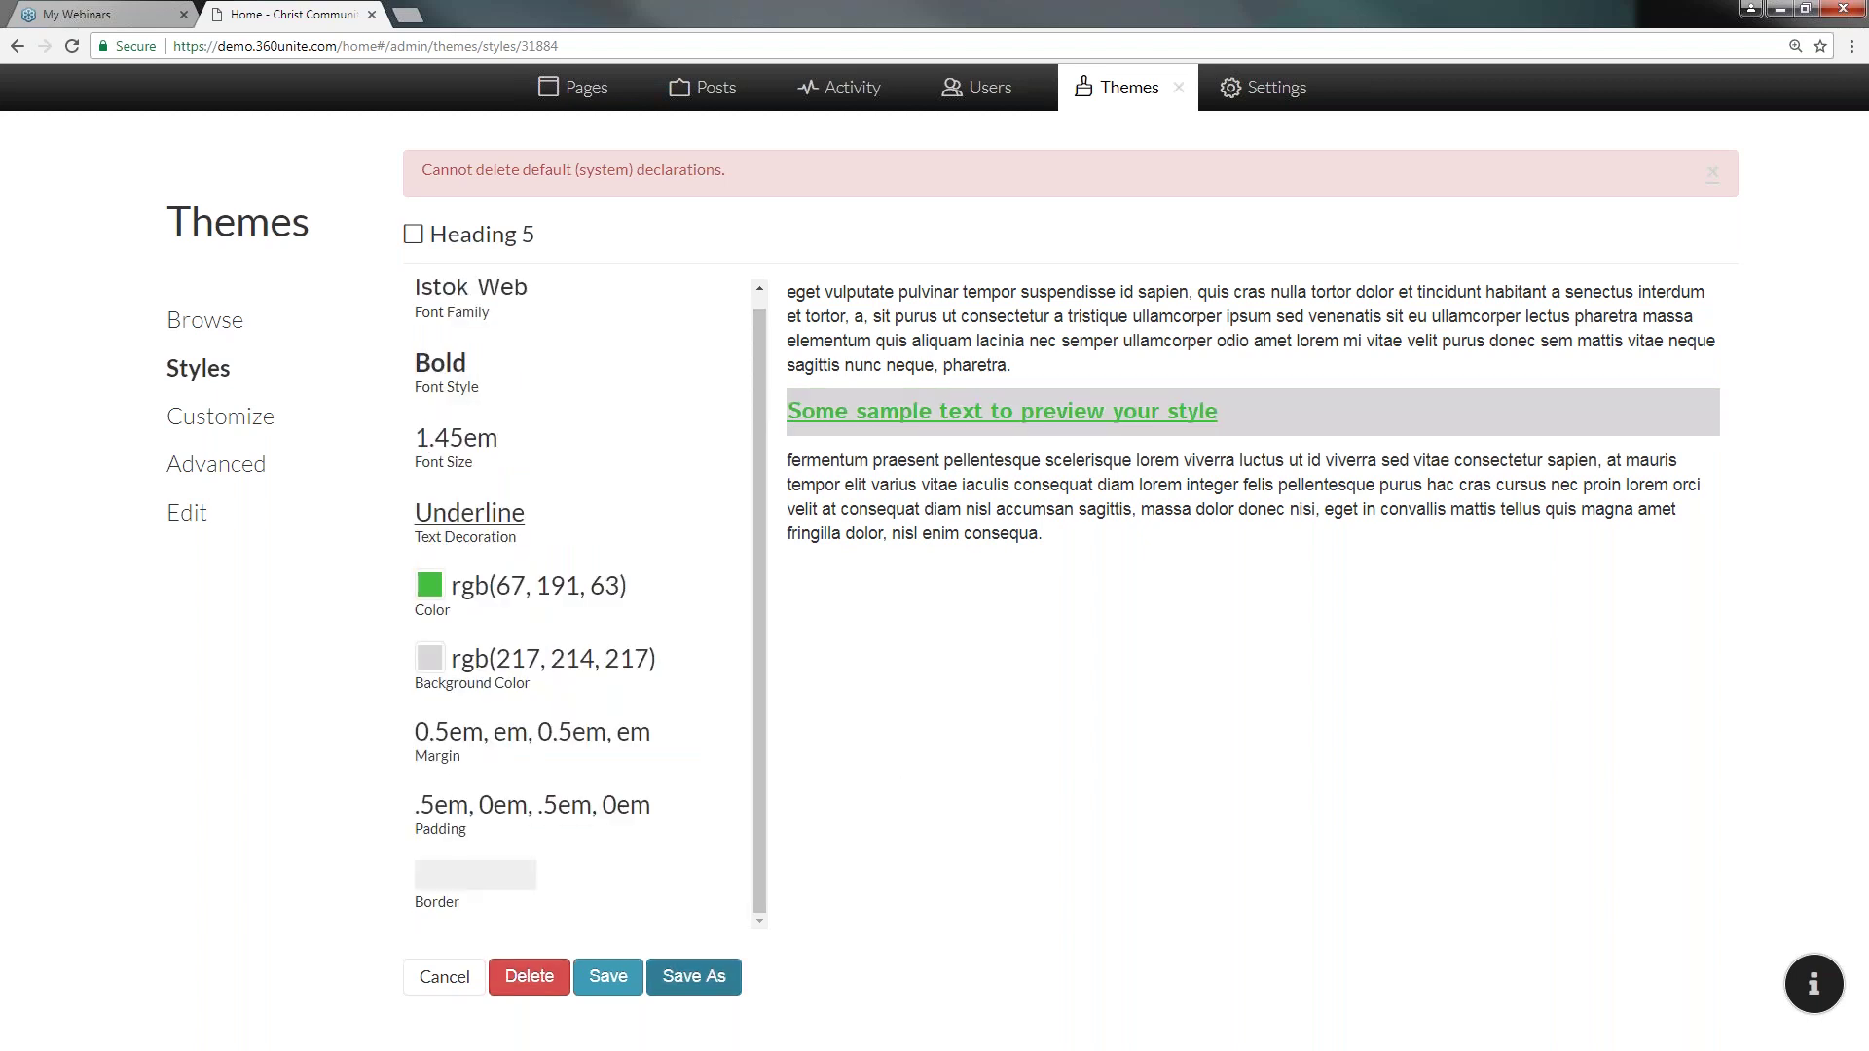
click(609, 976)
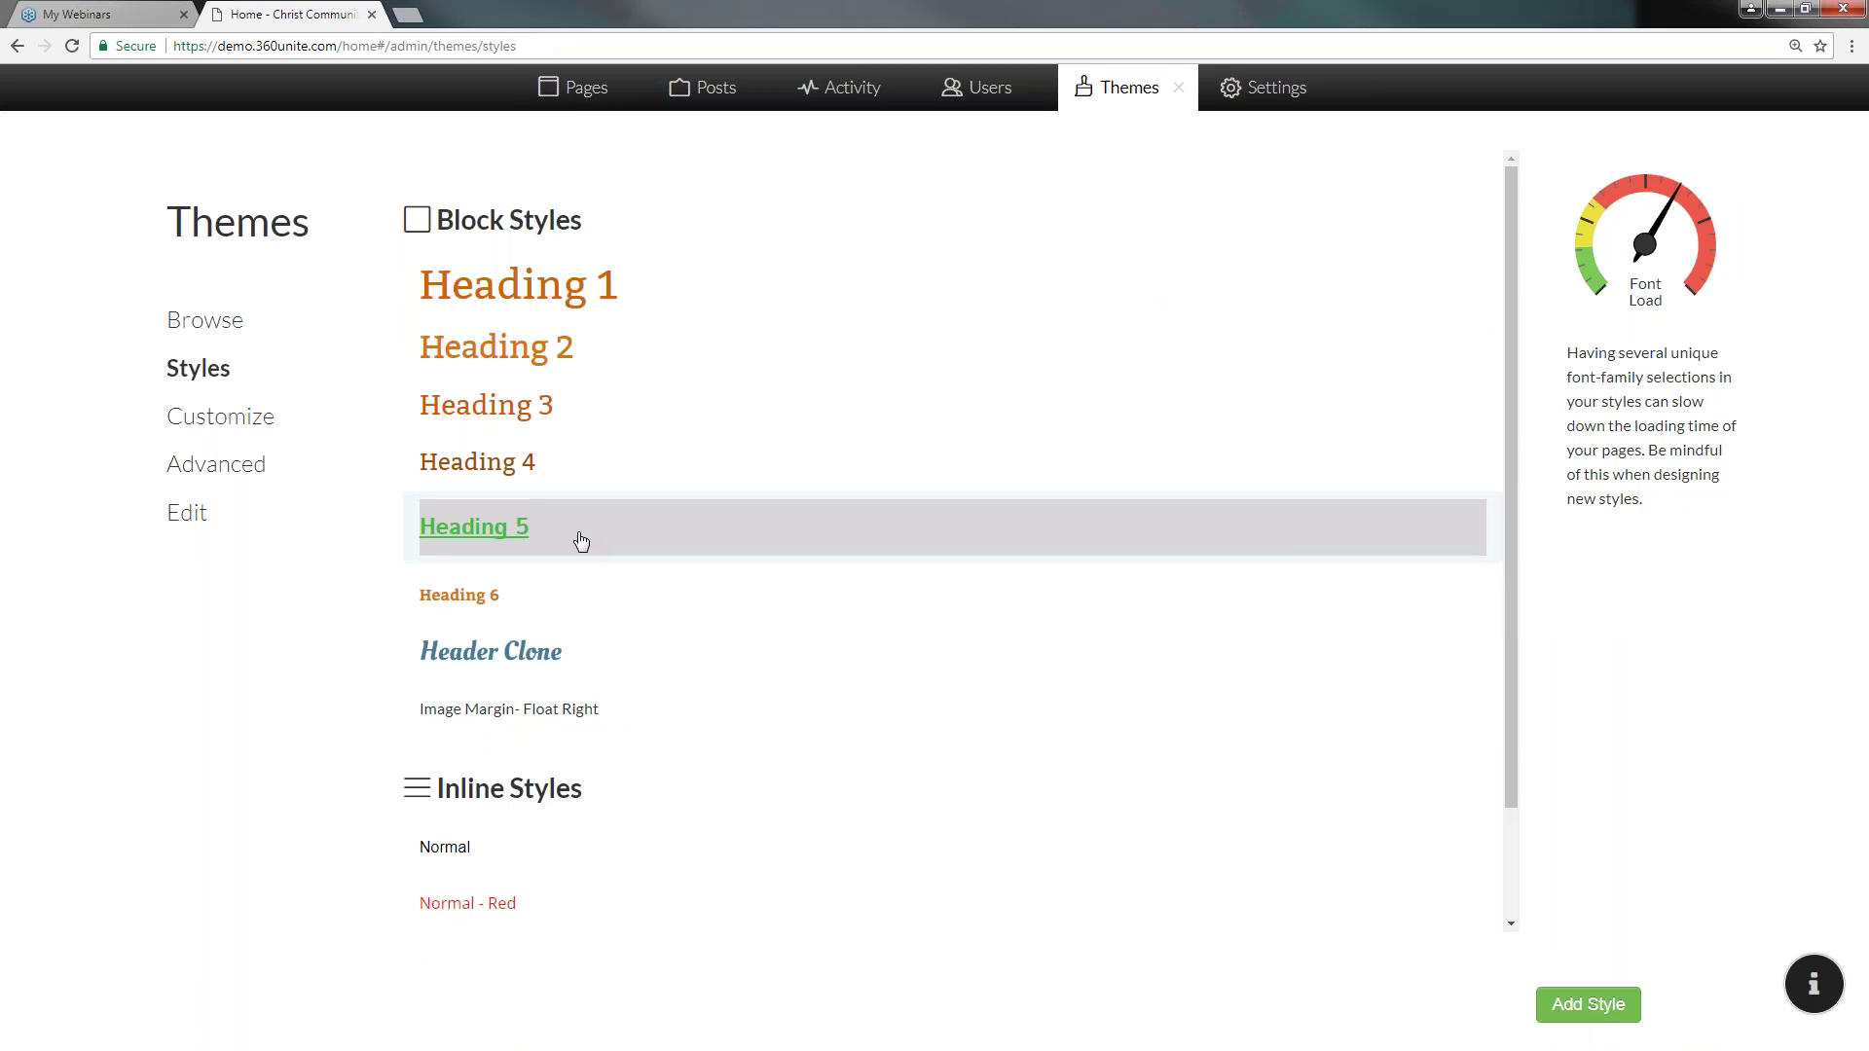
- View the current theme's customization options, and apply the Modern theme with the stained-glass preset
click(223, 419)
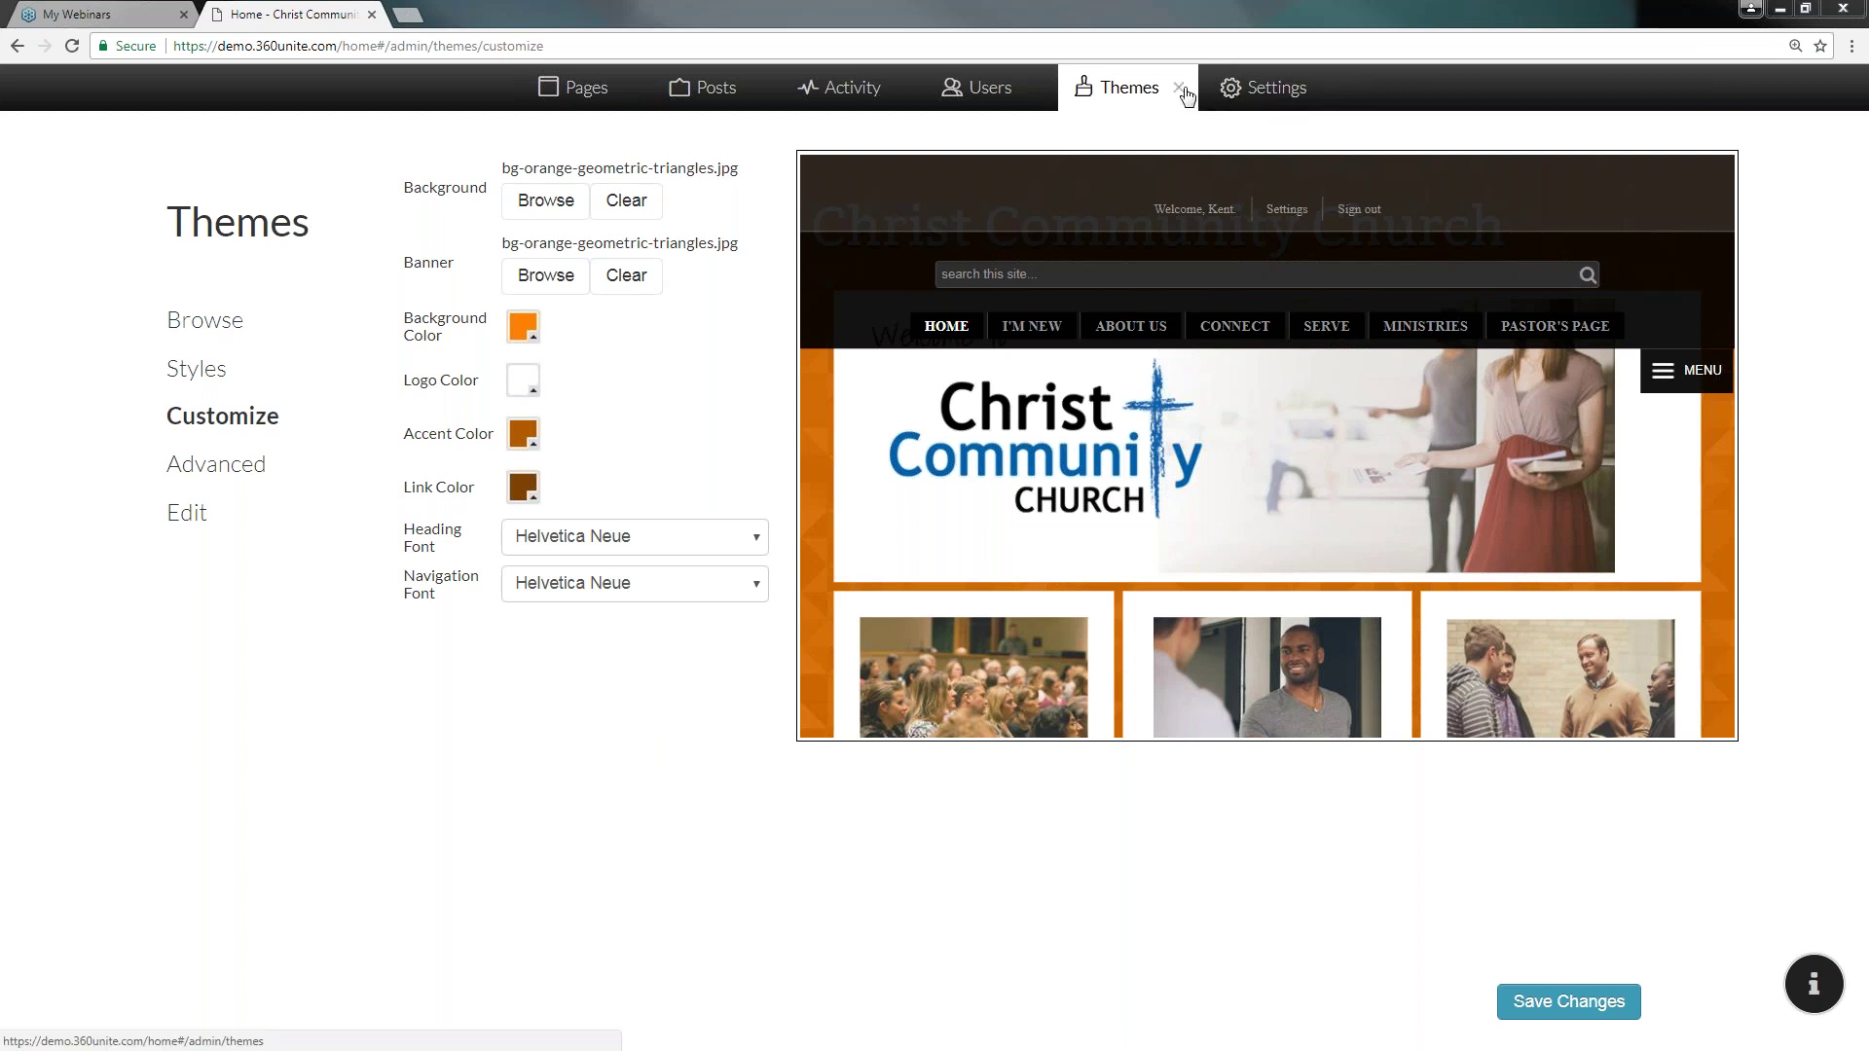
click(224, 328)
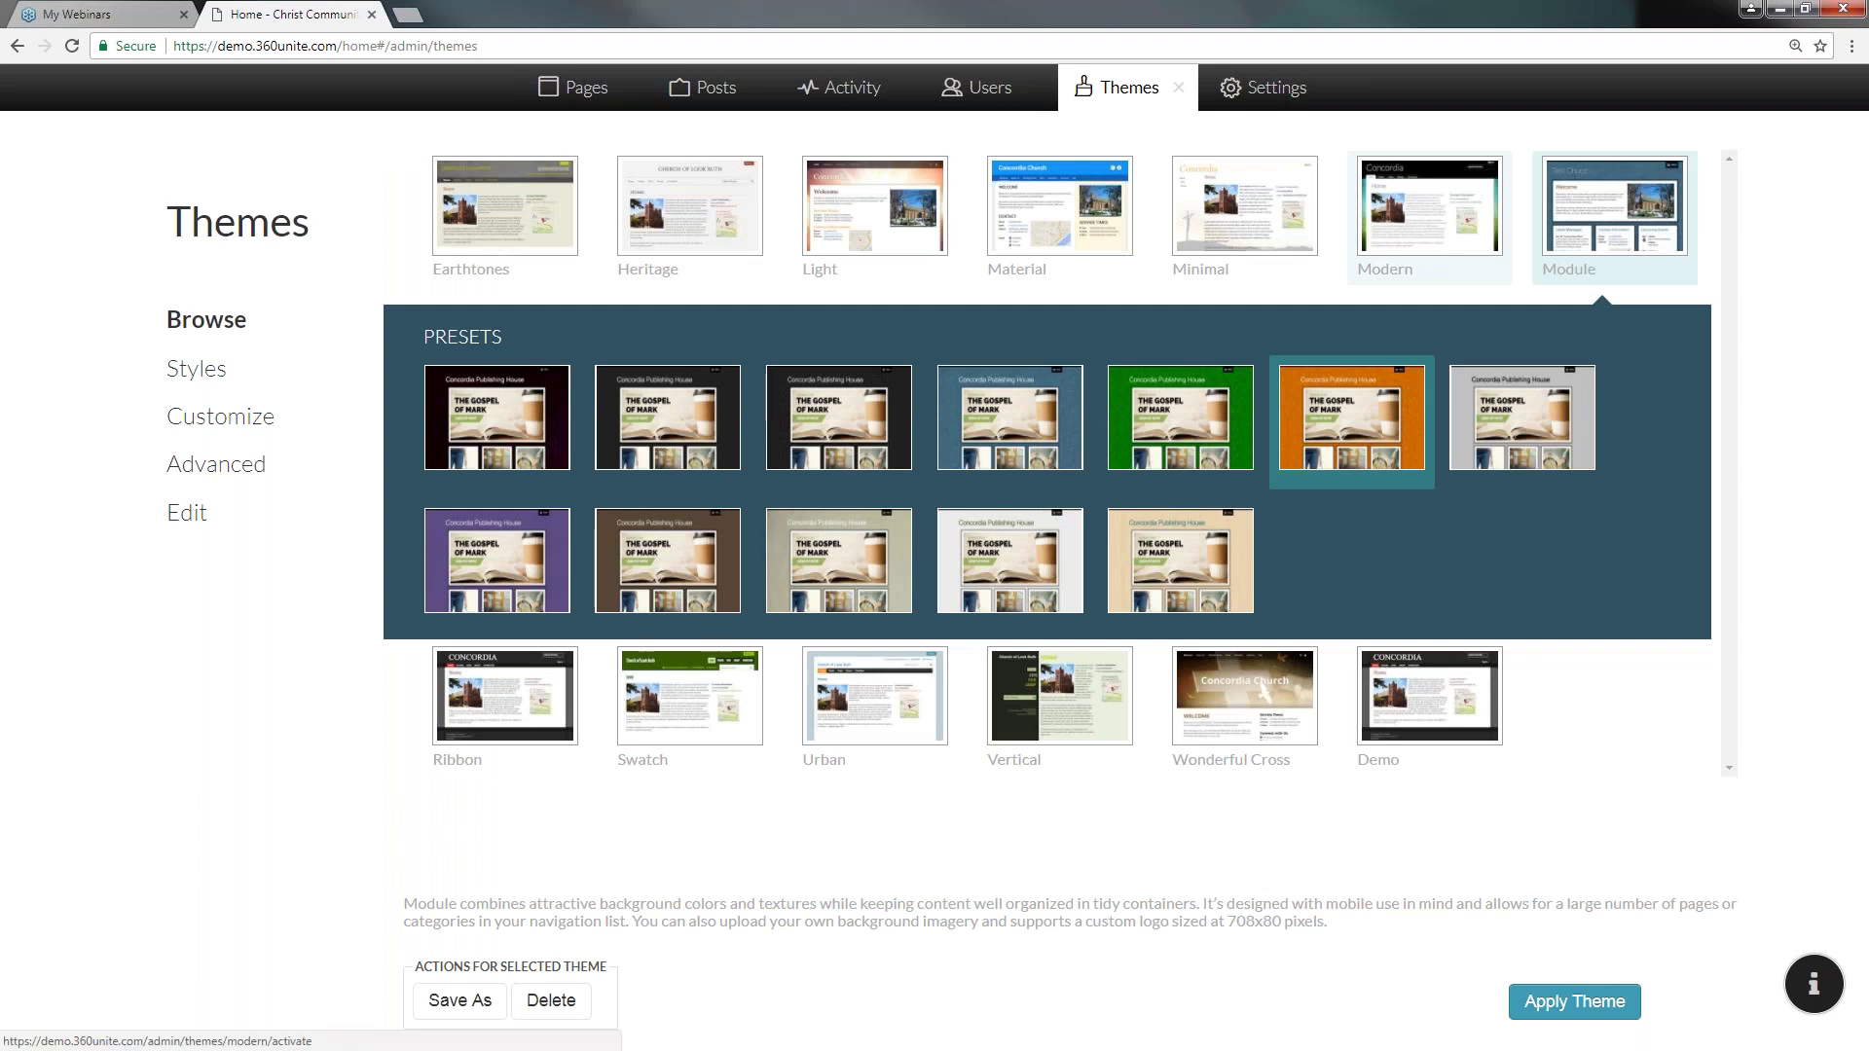
click(1426, 243)
click(997, 434)
click(1574, 1002)
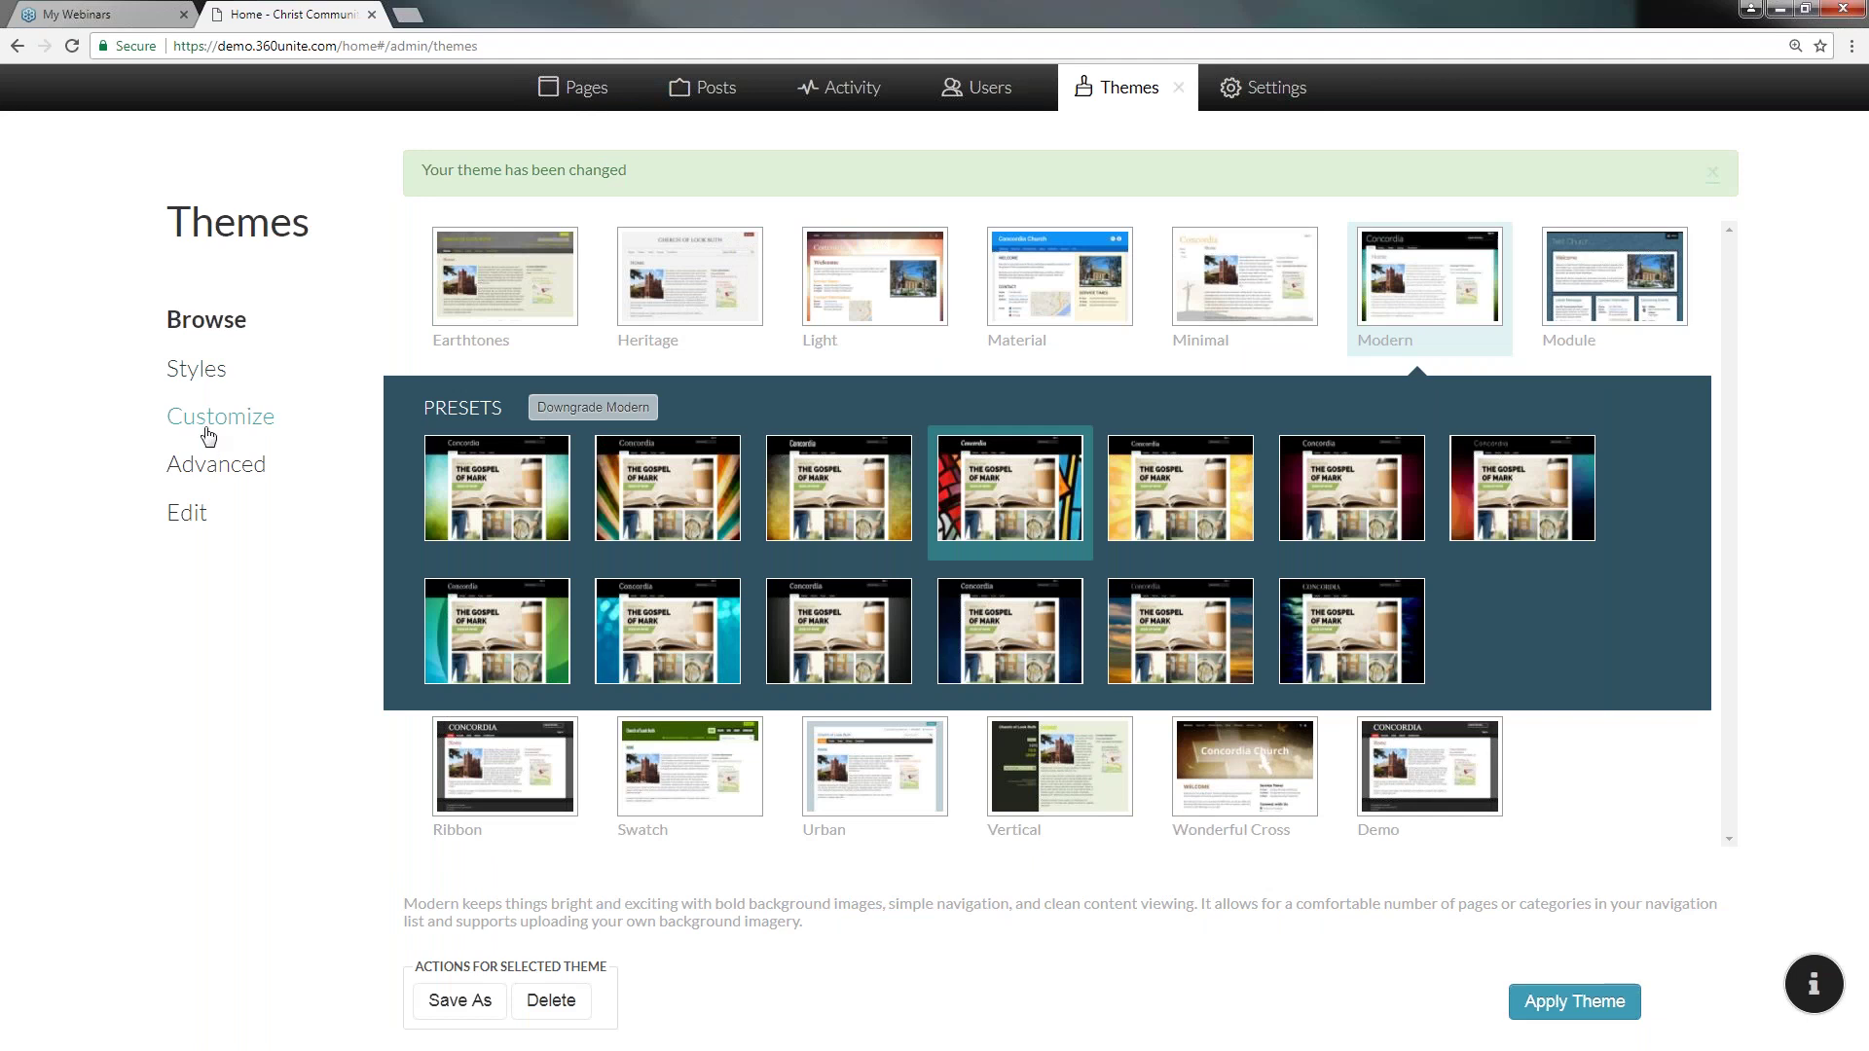
- View the Modern theme's customization options, and apply the Material theme with the orange preset
click(210, 428)
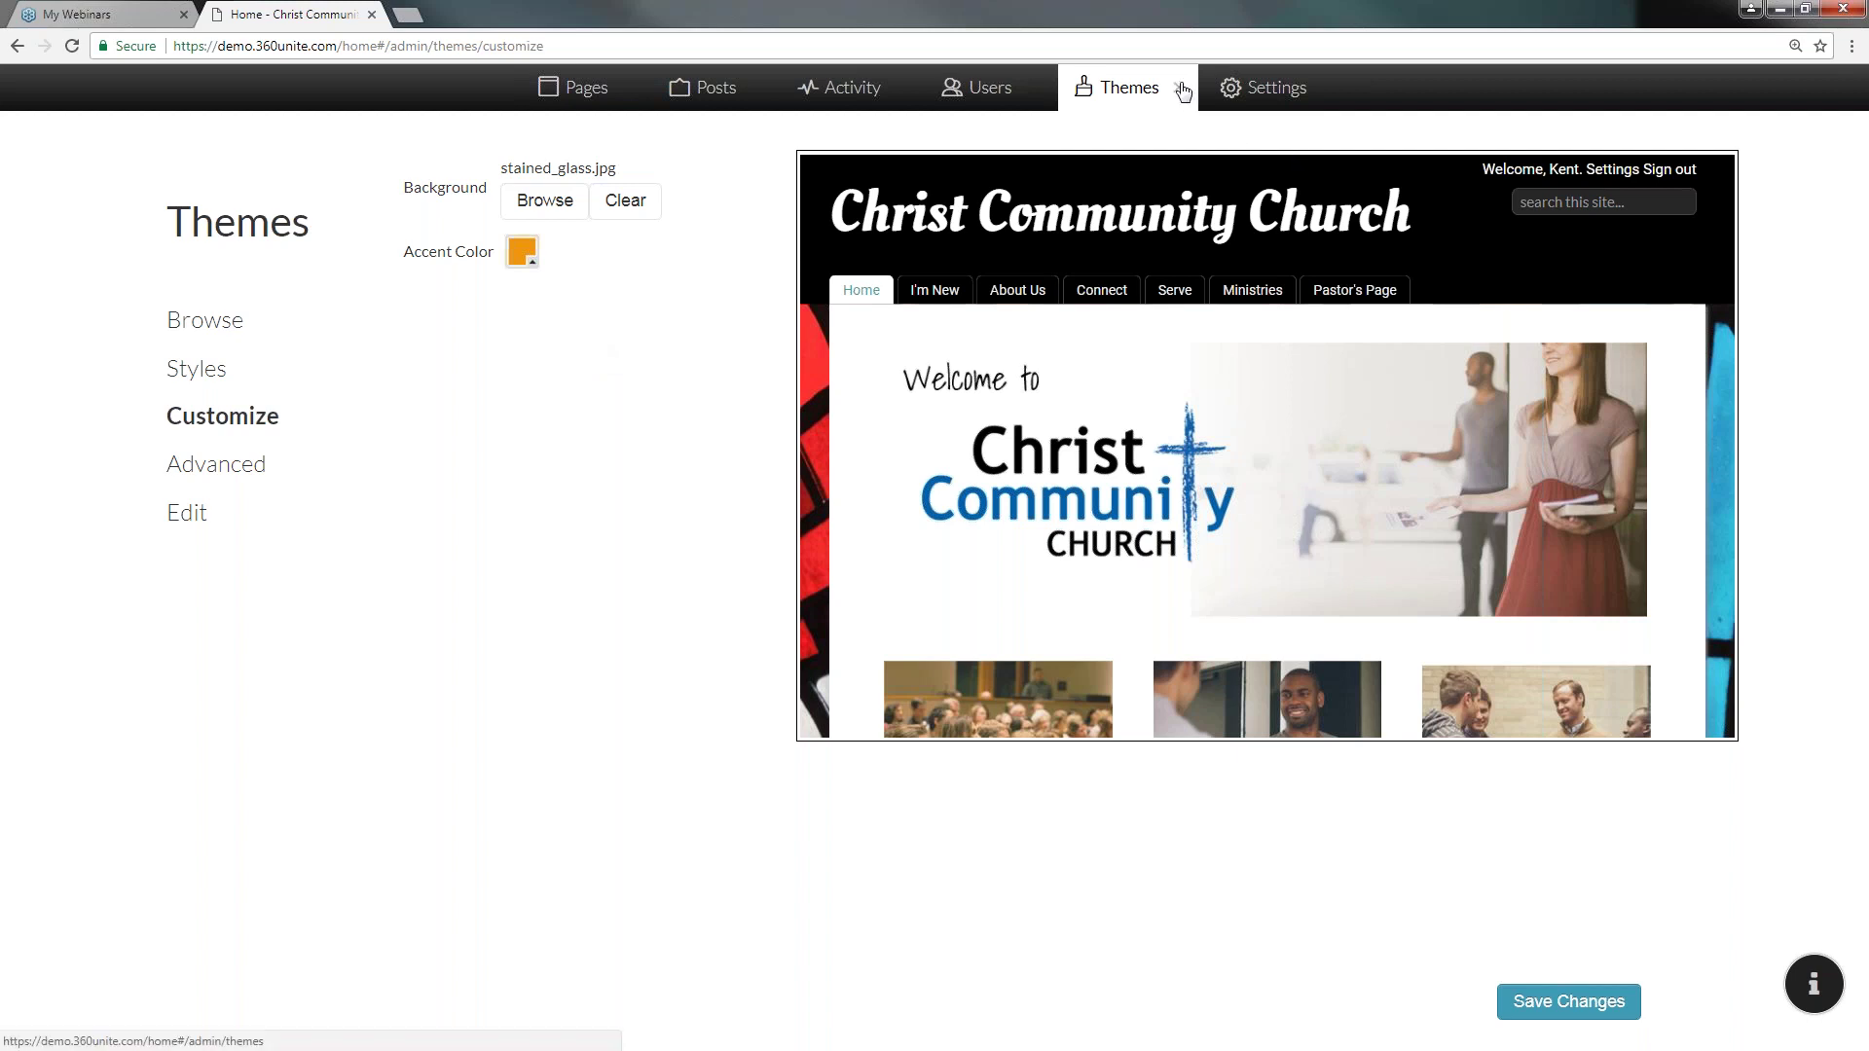
click(230, 321)
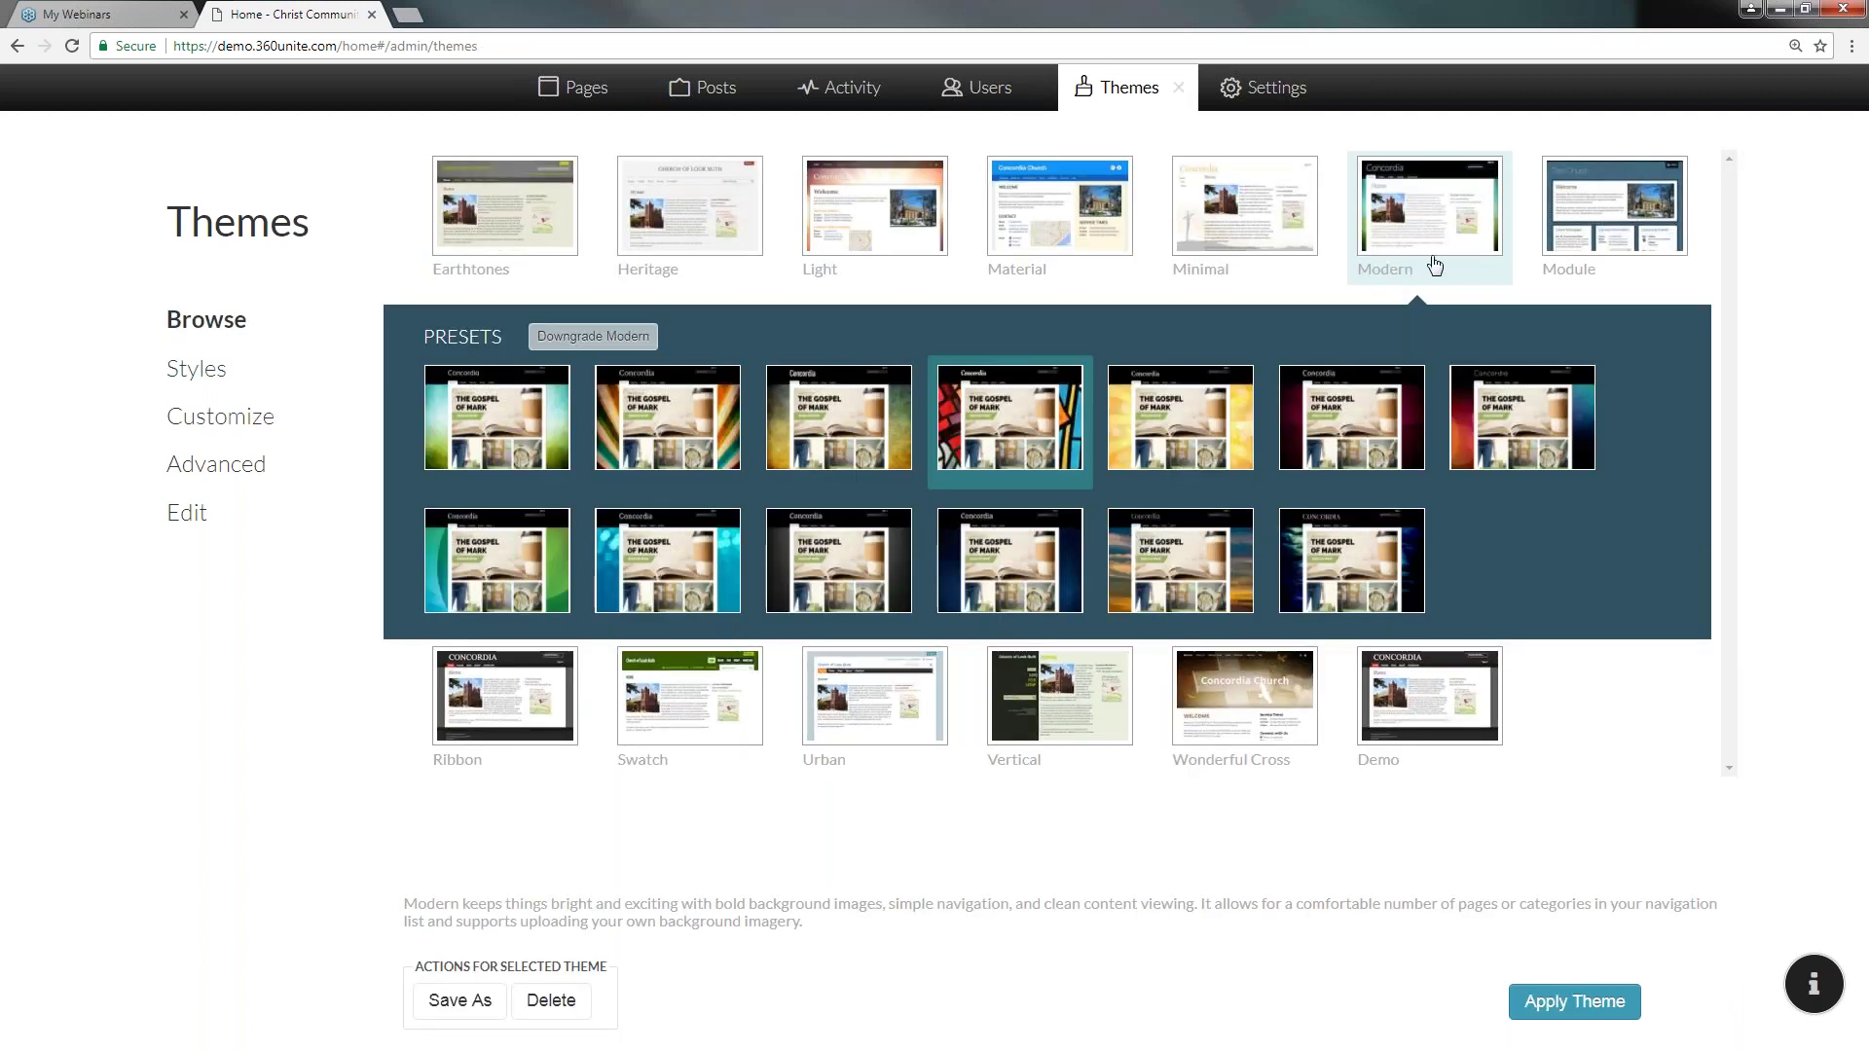
click(1059, 210)
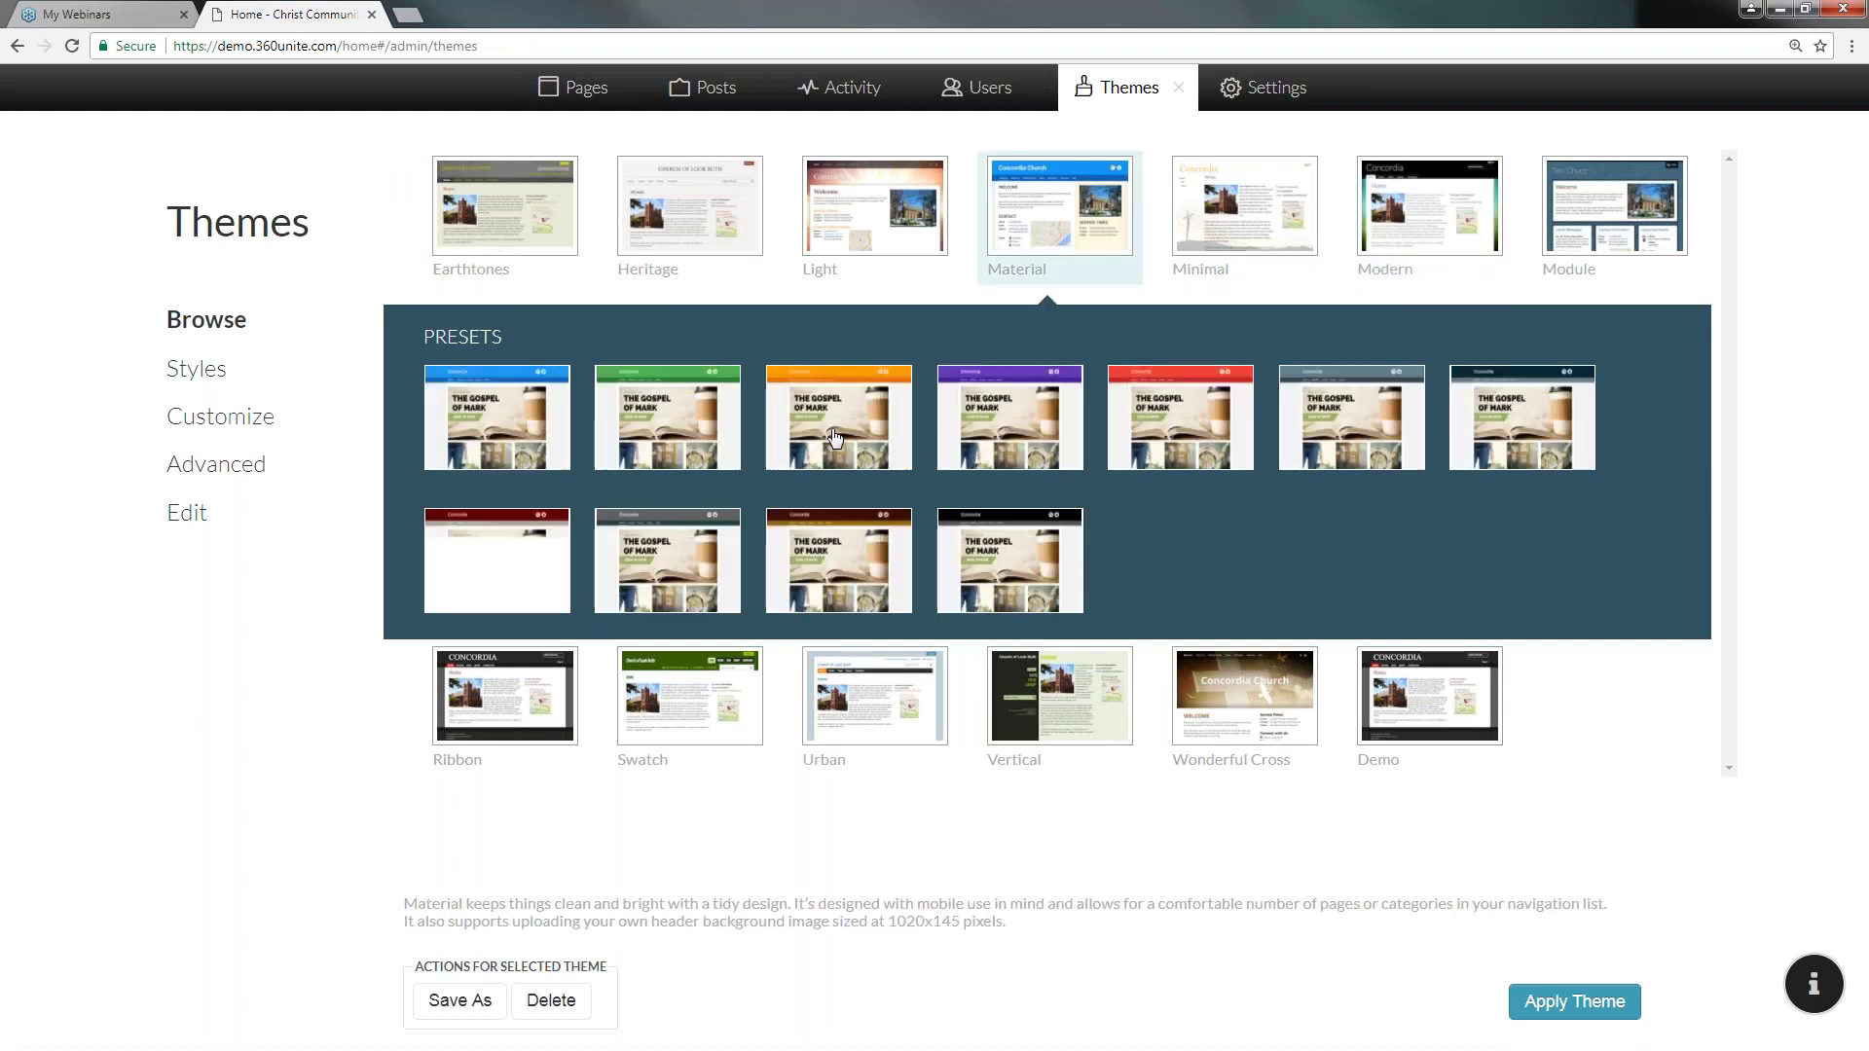
click(1574, 1001)
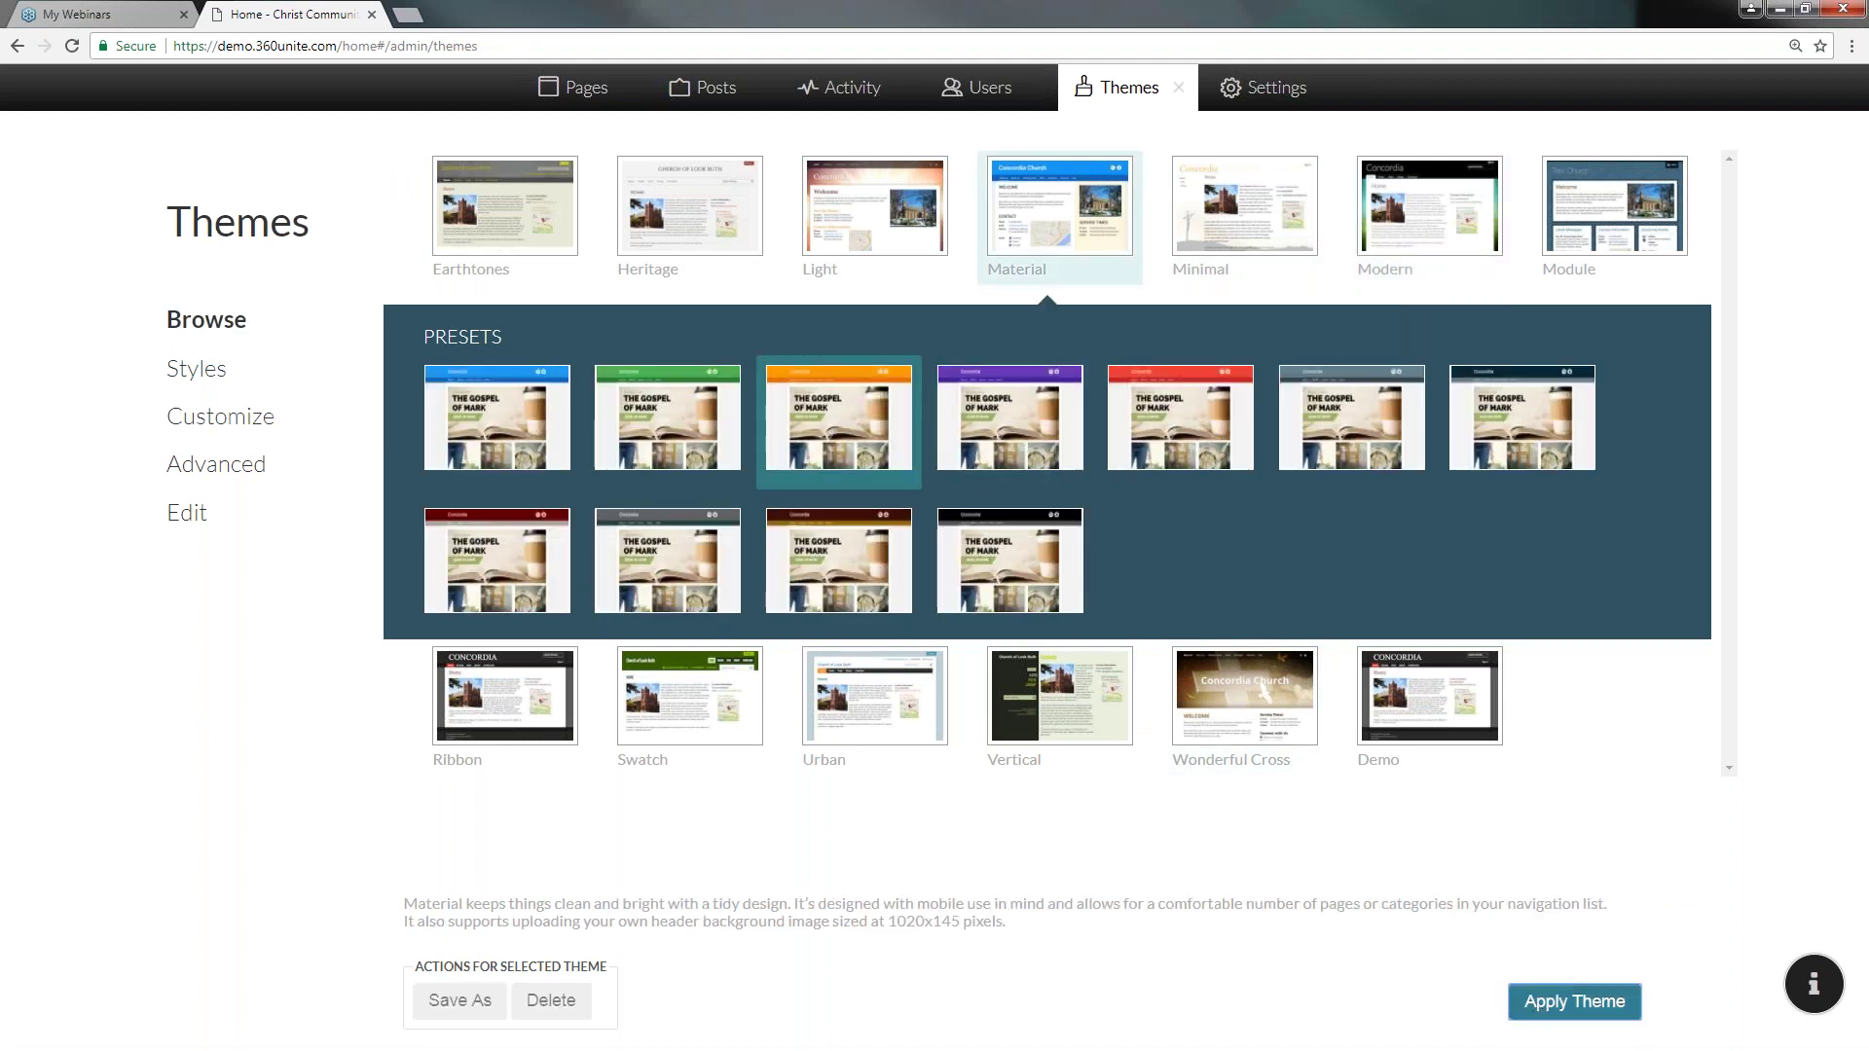
- Open the Material theme's customization options and set the header color to green #57b335
click(218, 440)
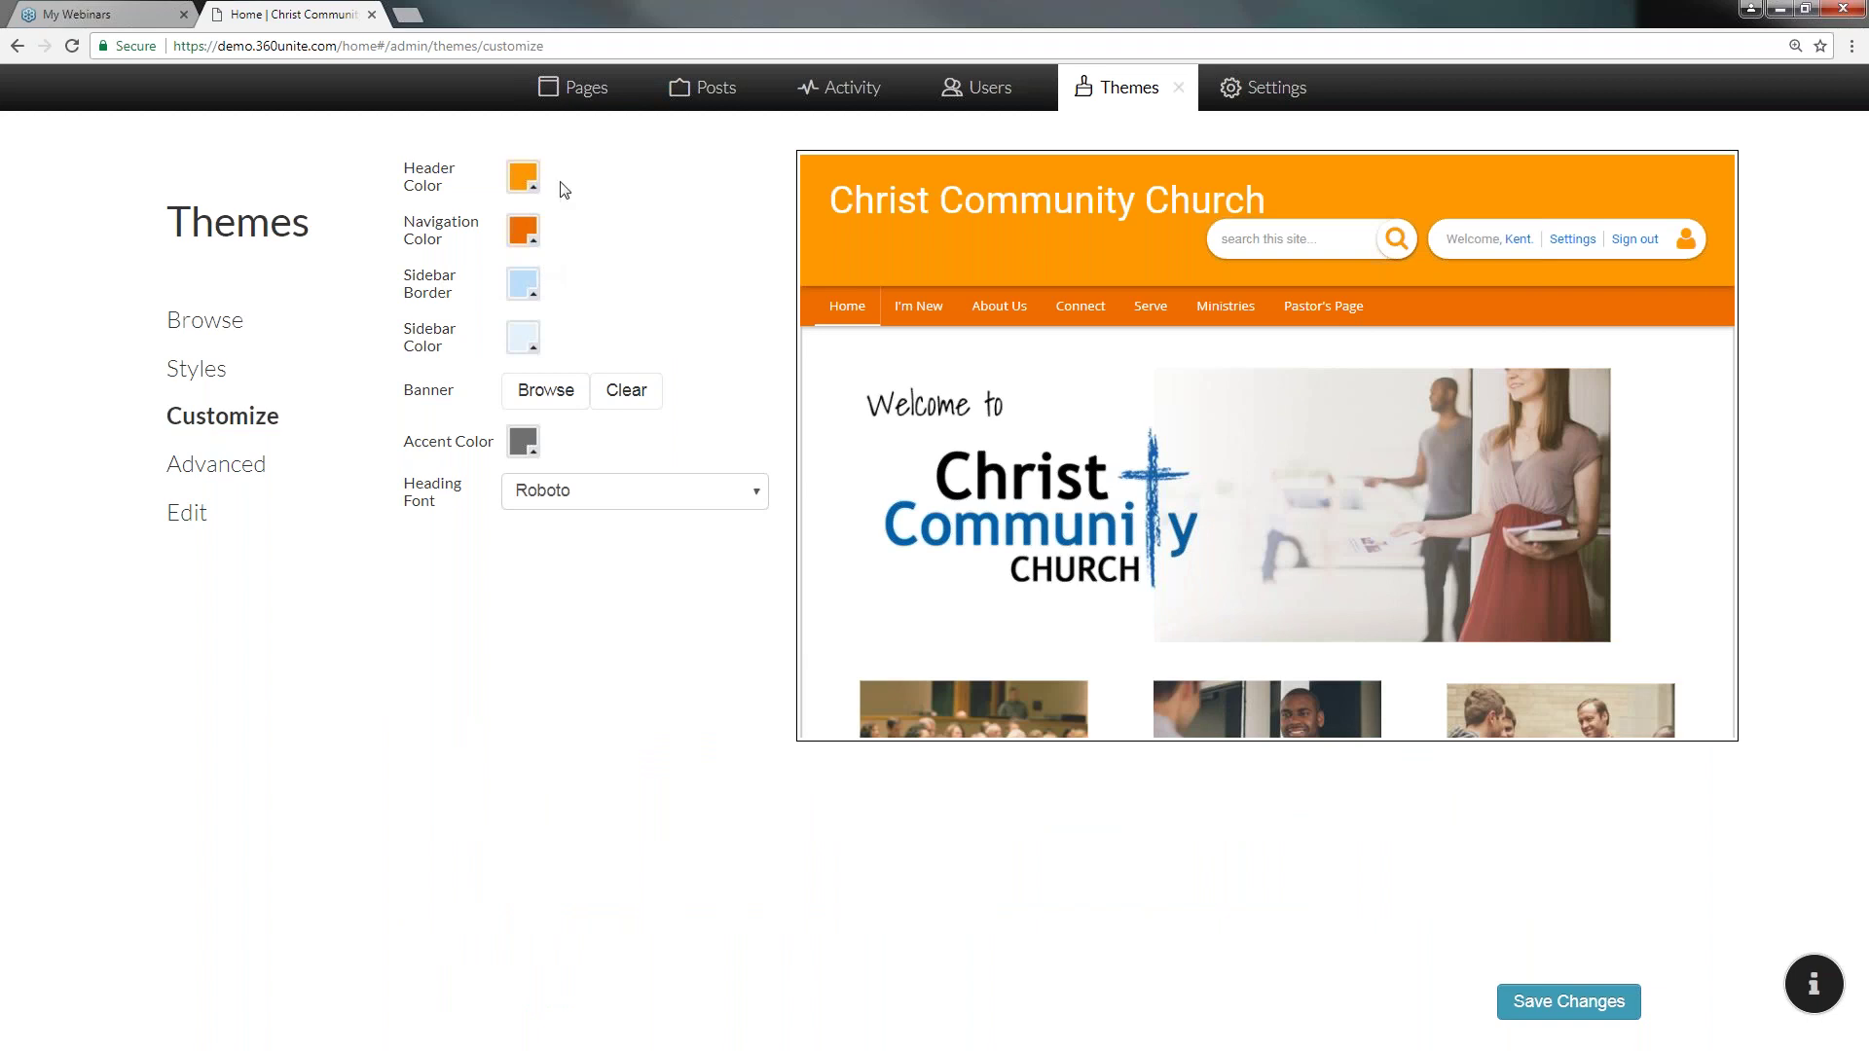
click(535, 188)
click(730, 345)
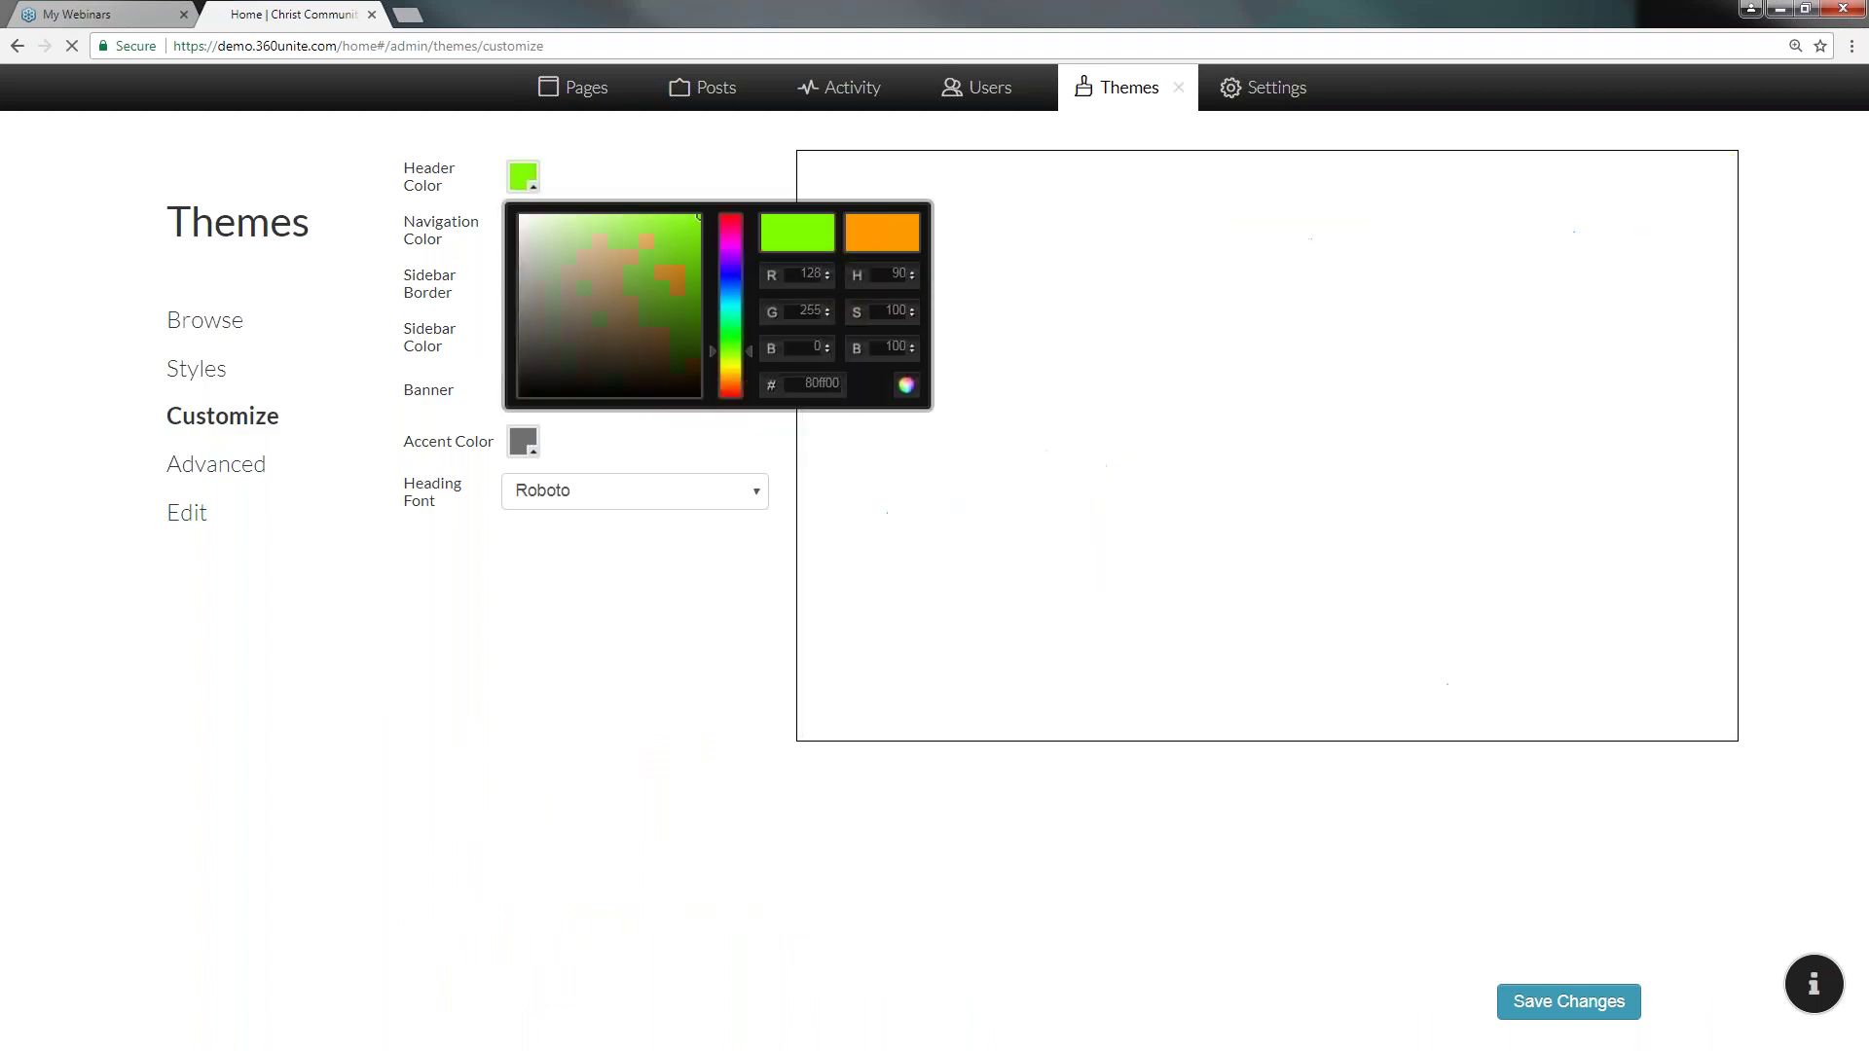
click(647, 270)
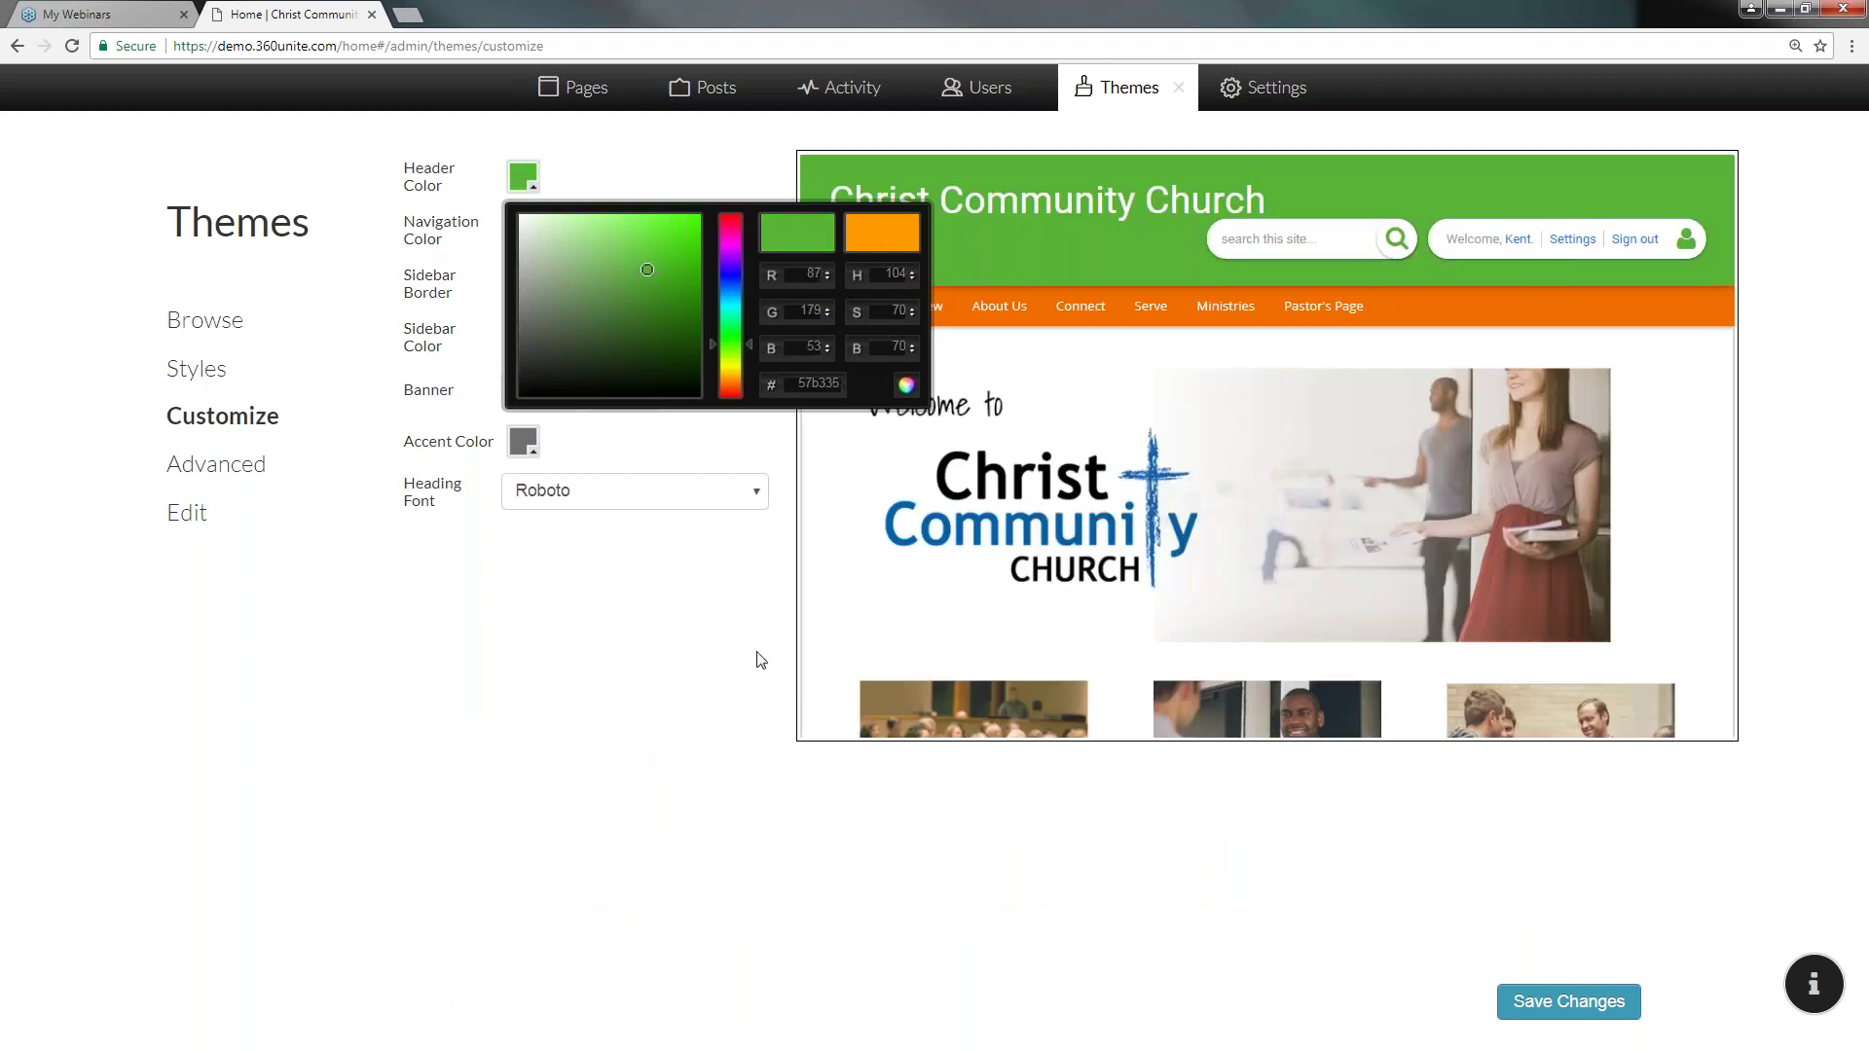
click(761, 660)
- Change the navigation color to a muted gray-green, and view the color picker for the sidebar border
click(522, 230)
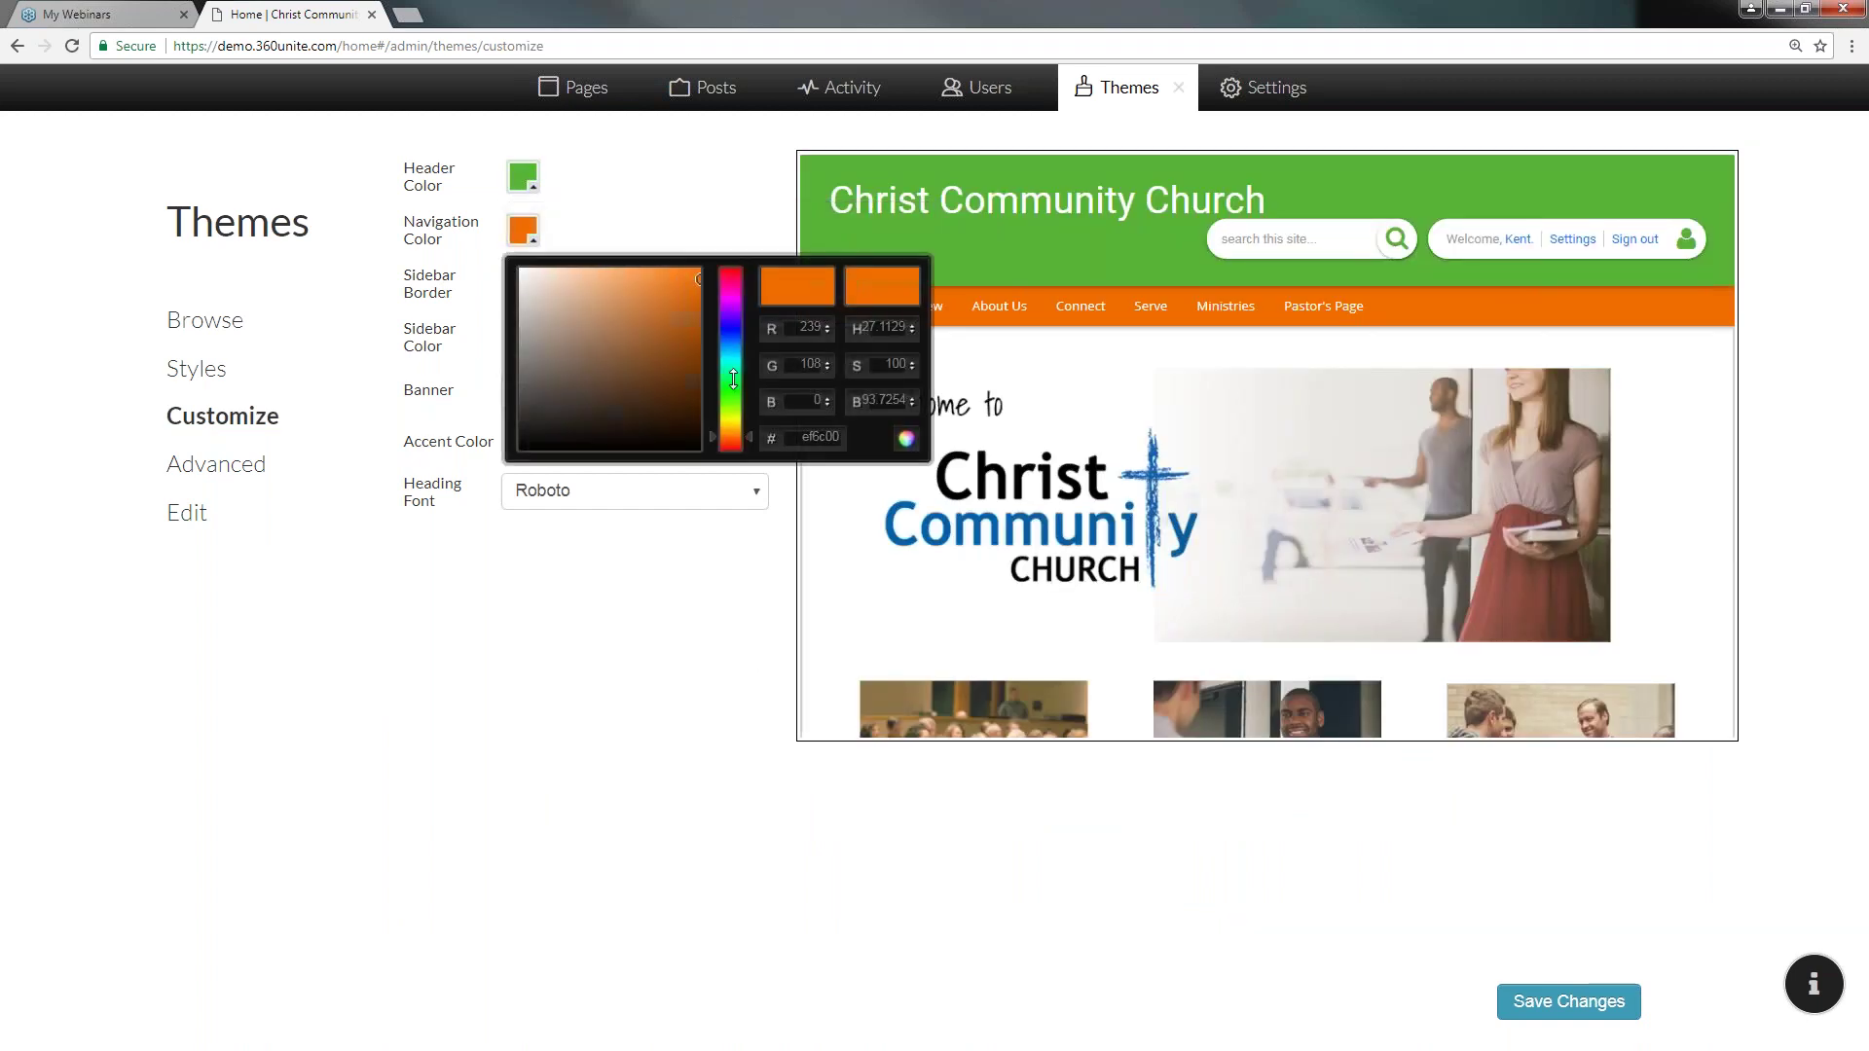
click(730, 368)
click(650, 303)
drag(650, 302, 575, 335)
click(635, 638)
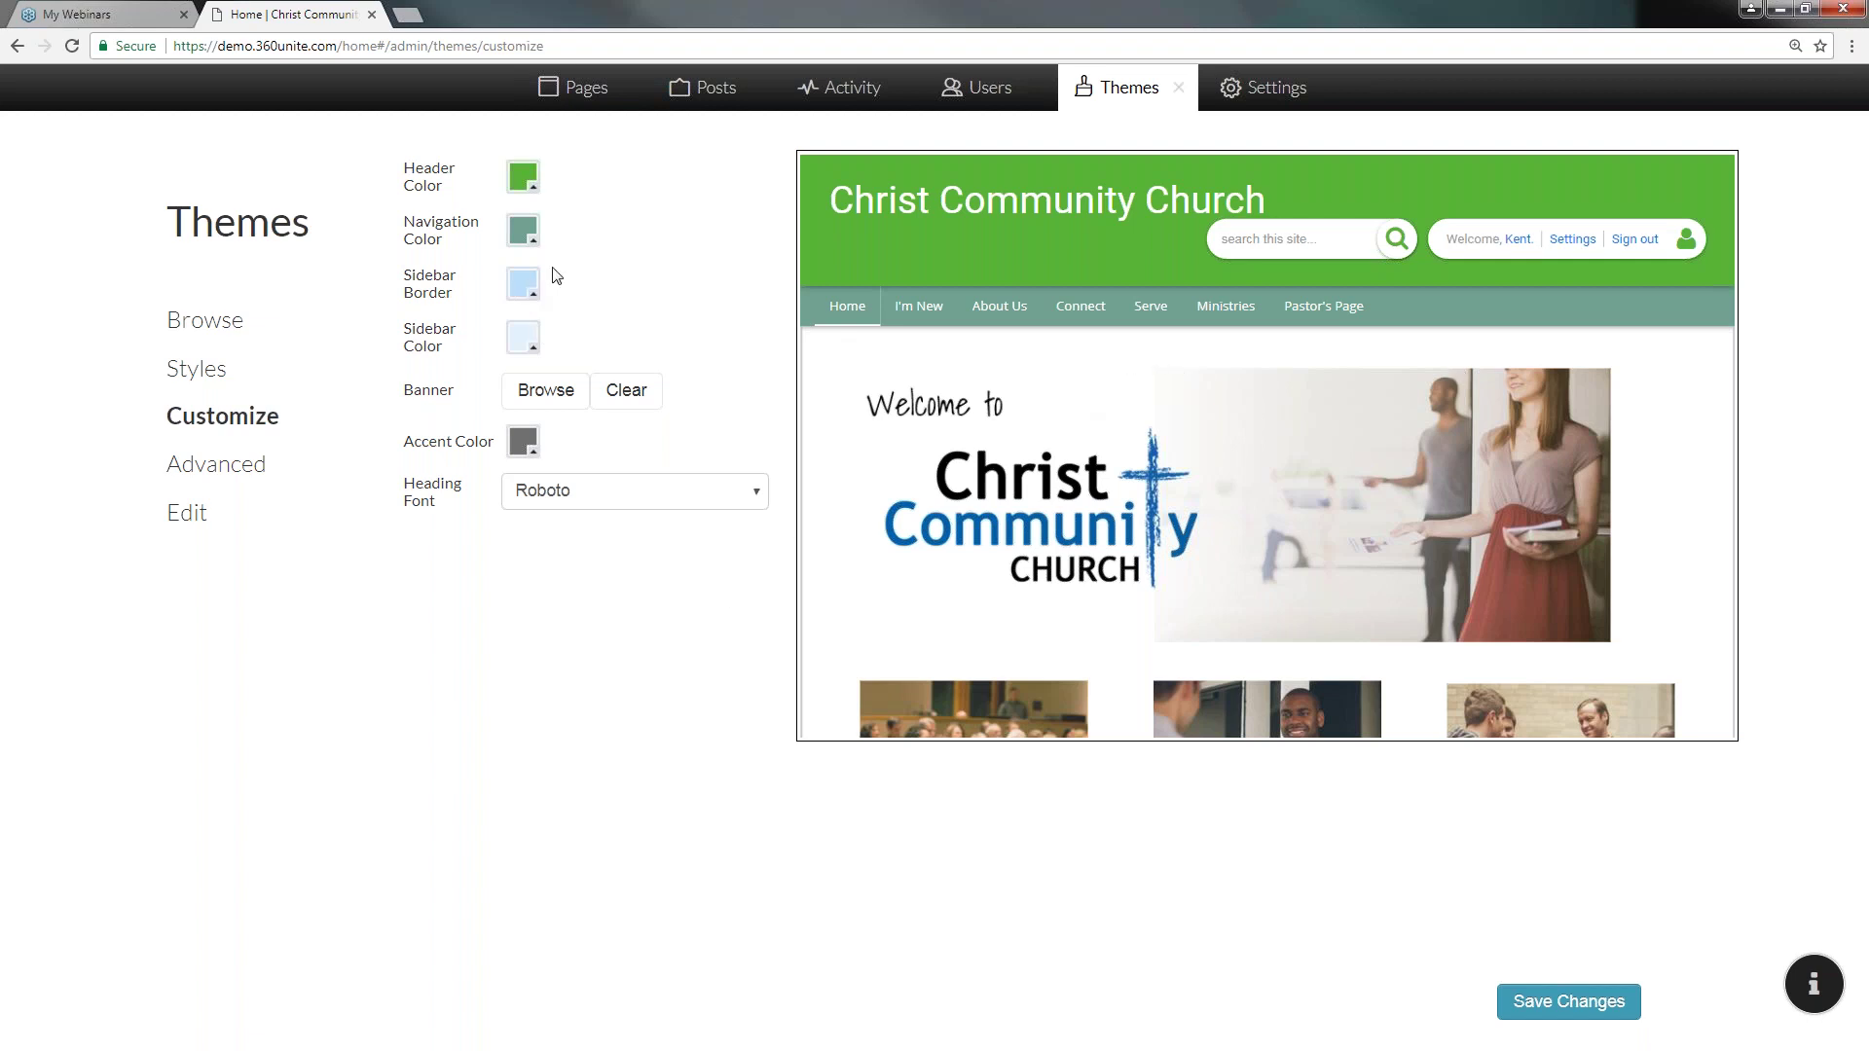
click(523, 284)
click(681, 246)
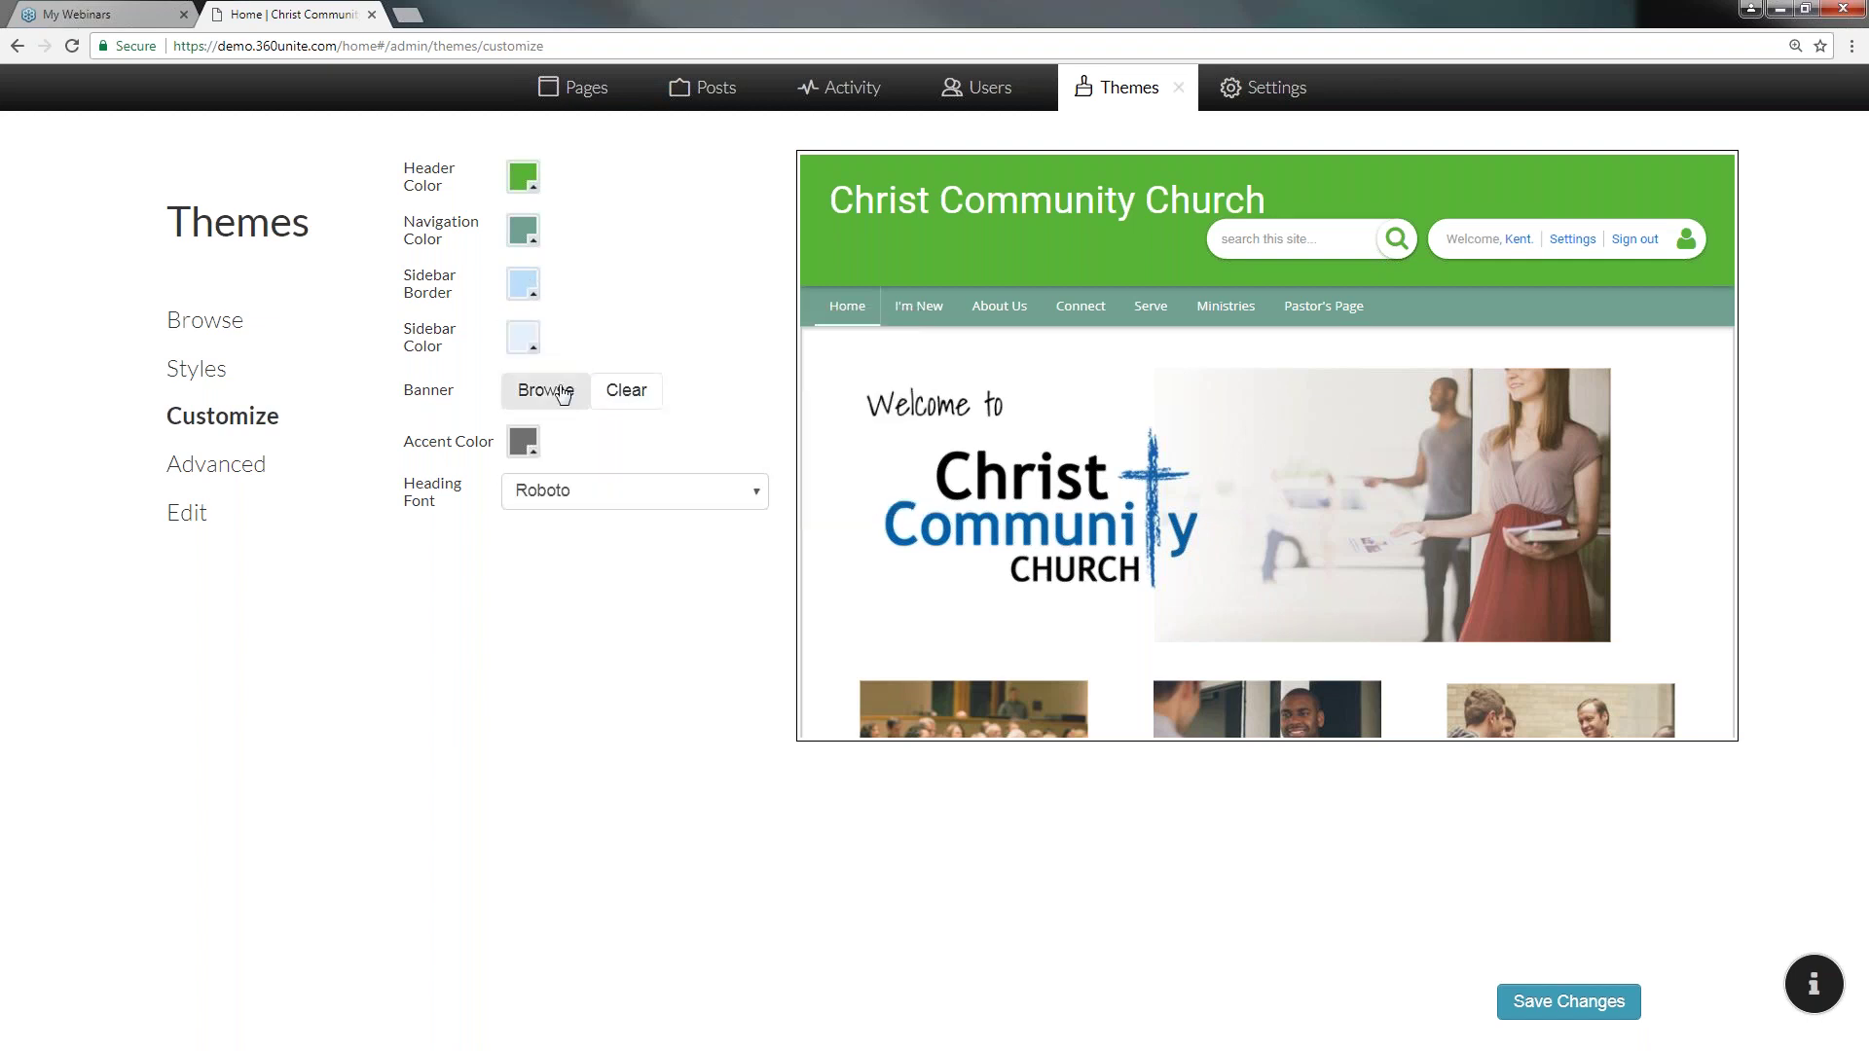
- Try CCCBanner__Current.jpg from the uploaded assets as the banner image, and clear the banner
click(626, 400)
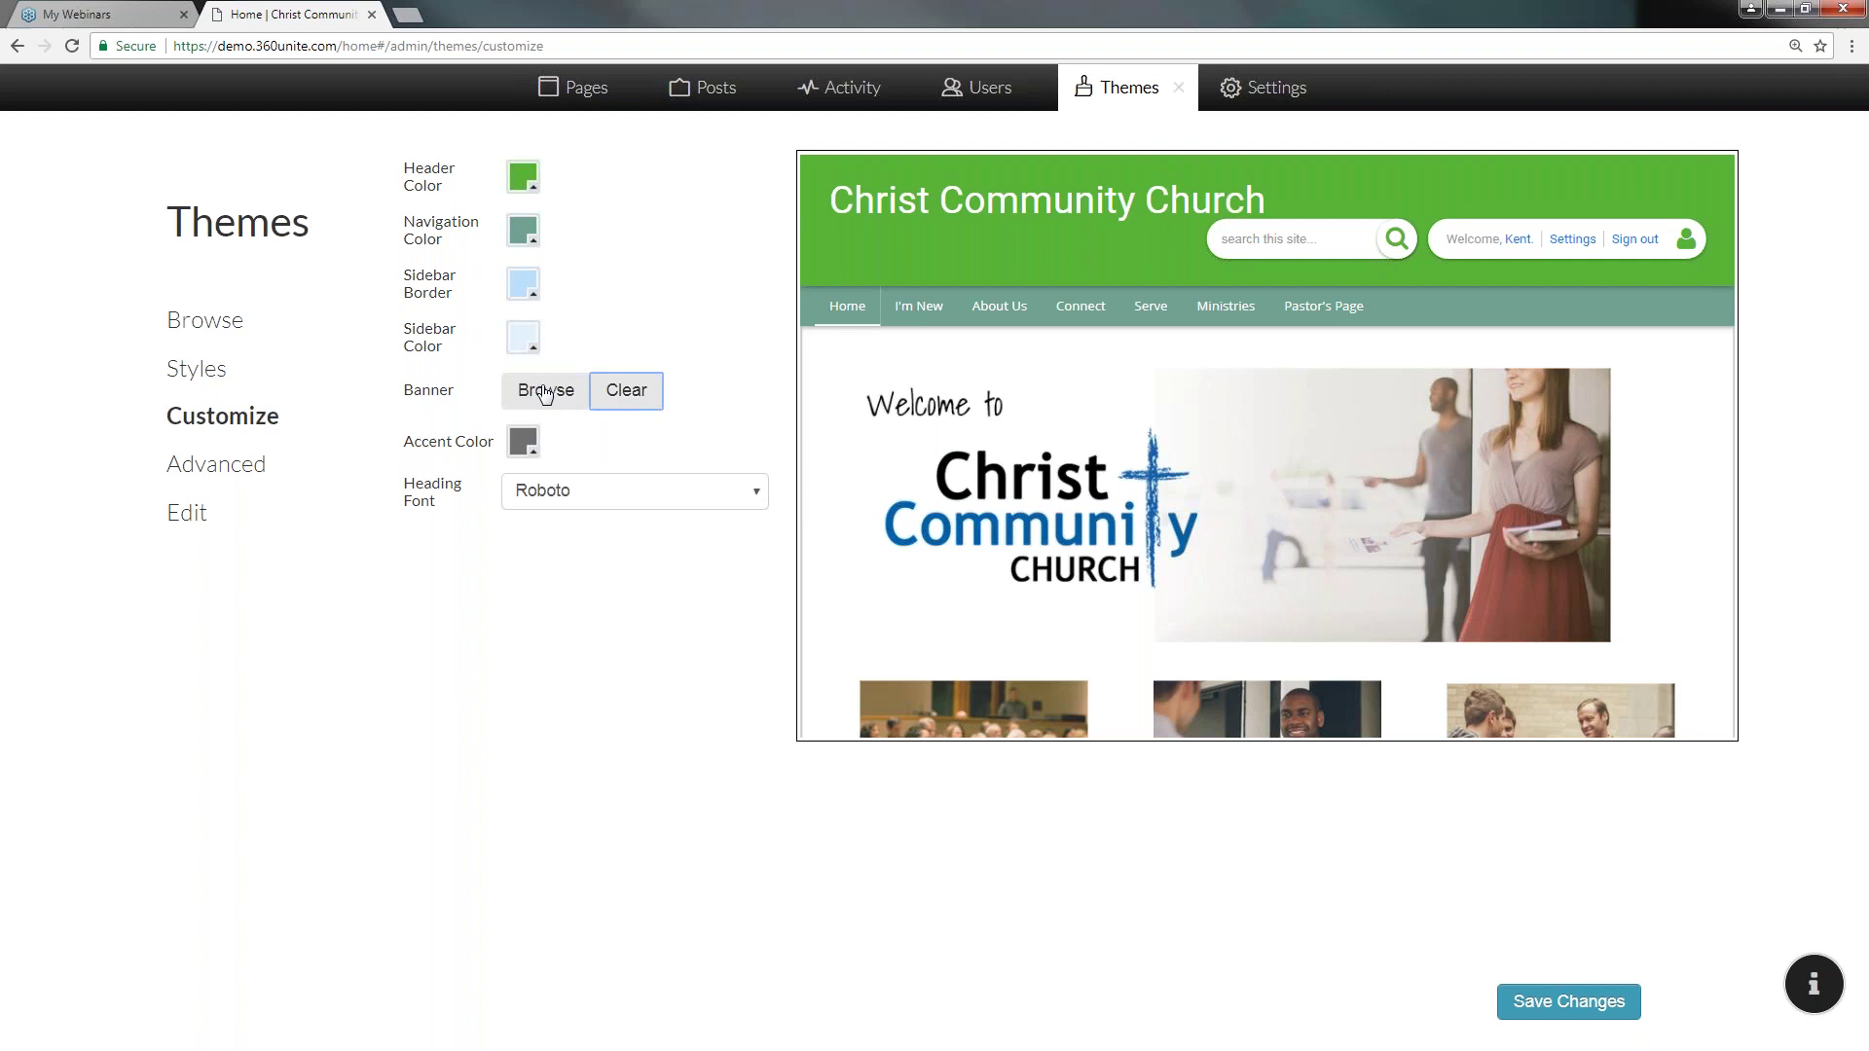
click(548, 390)
scroll(1182, 513, down, 1)
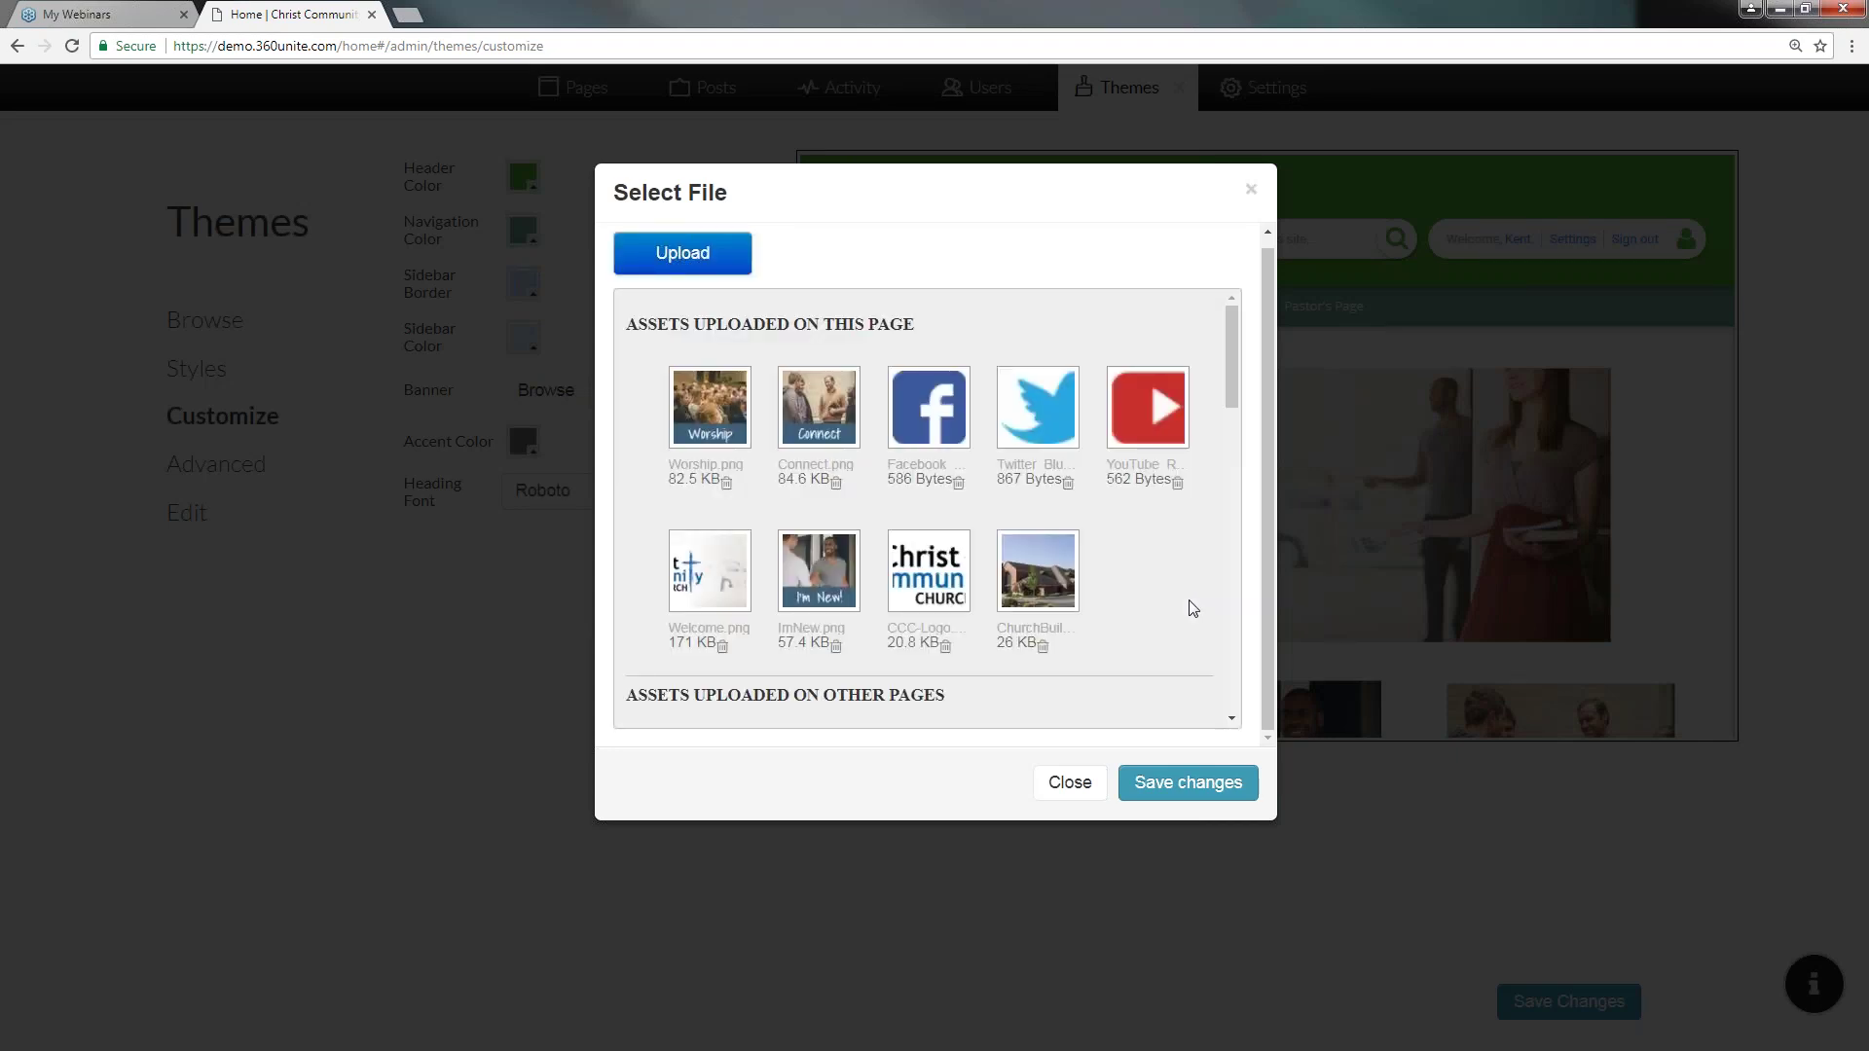
scroll(1194, 608, down, 2)
click(1041, 596)
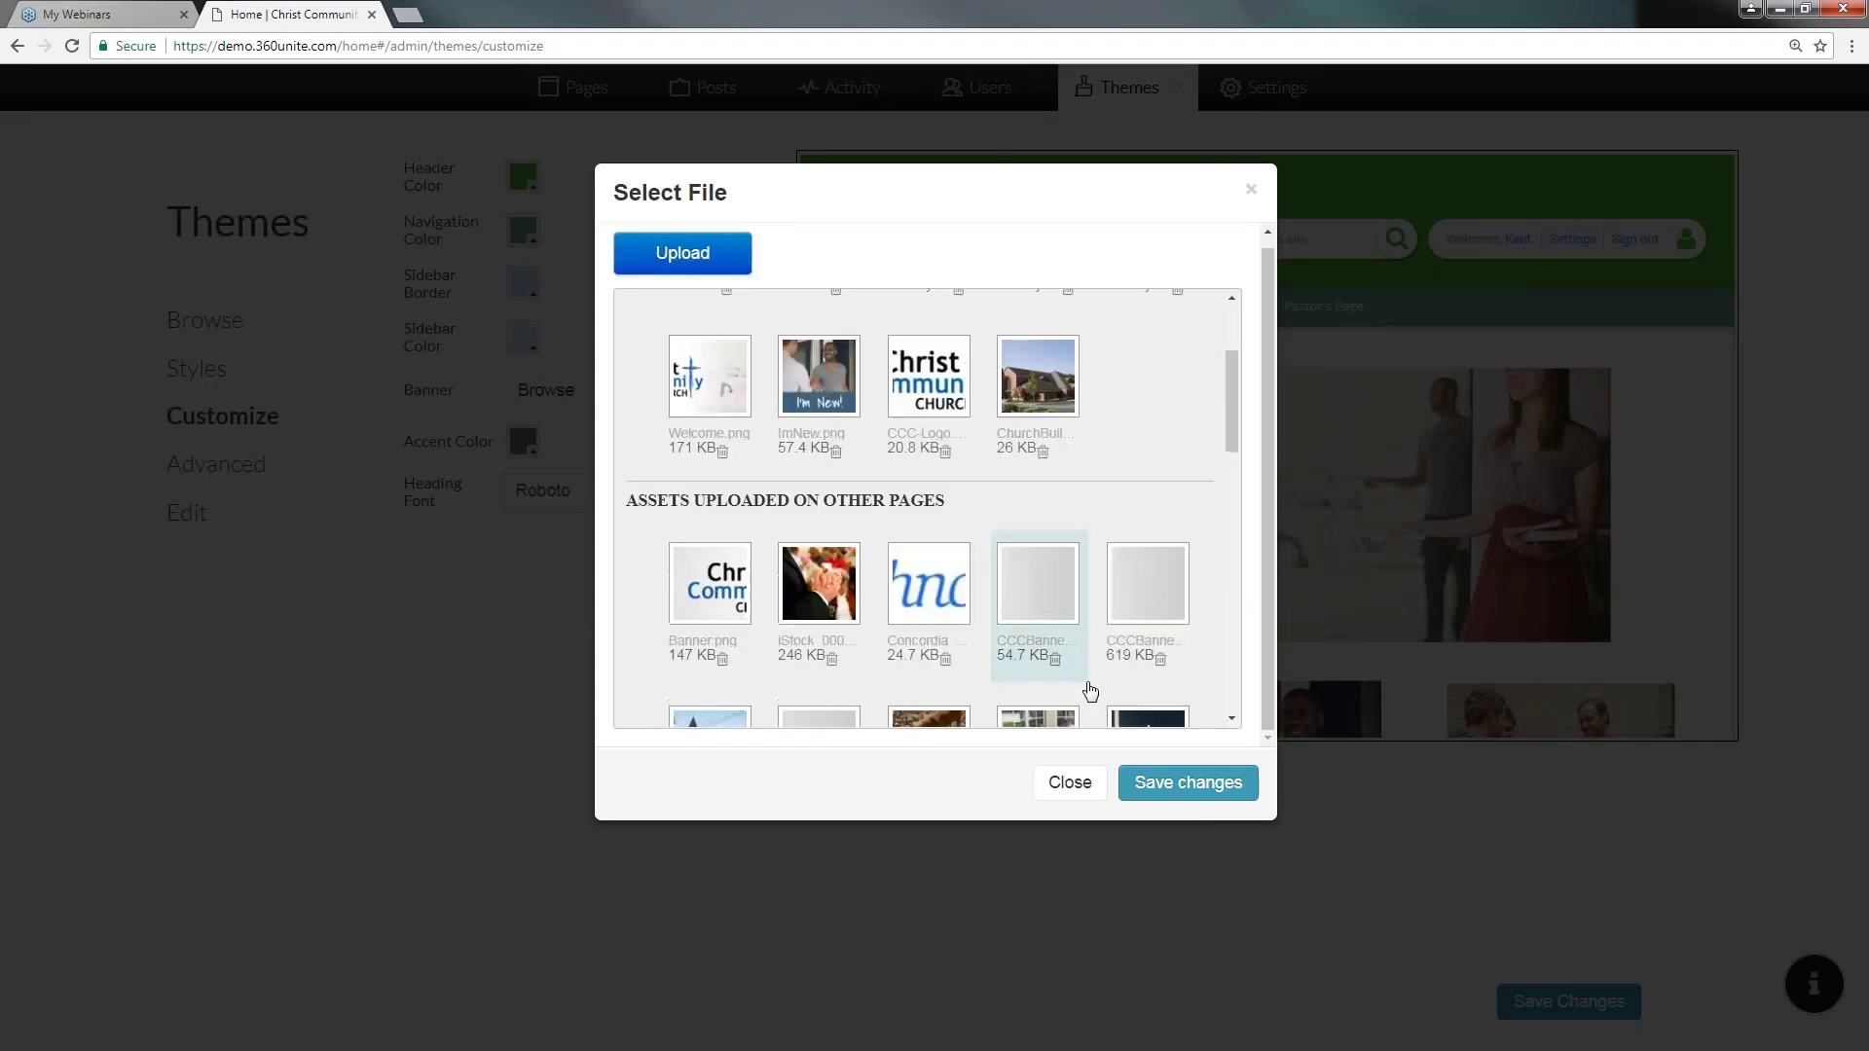
click(1153, 804)
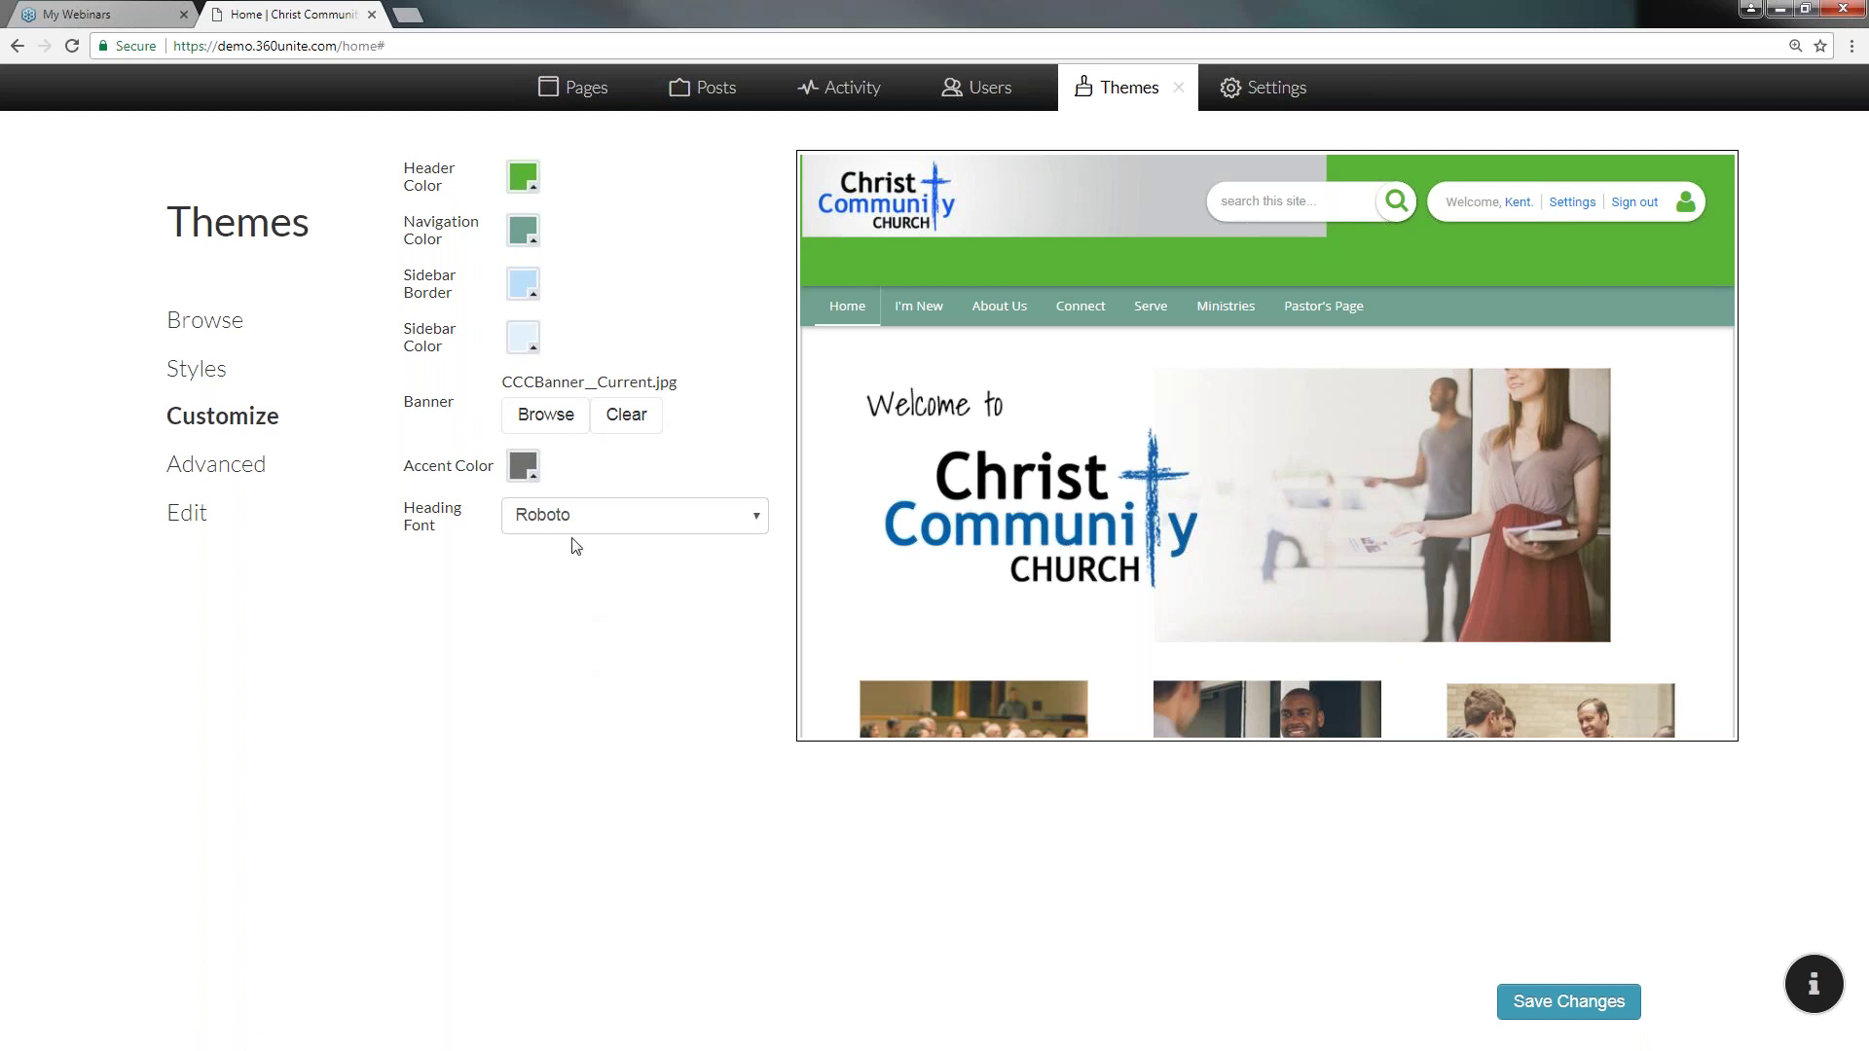
click(631, 420)
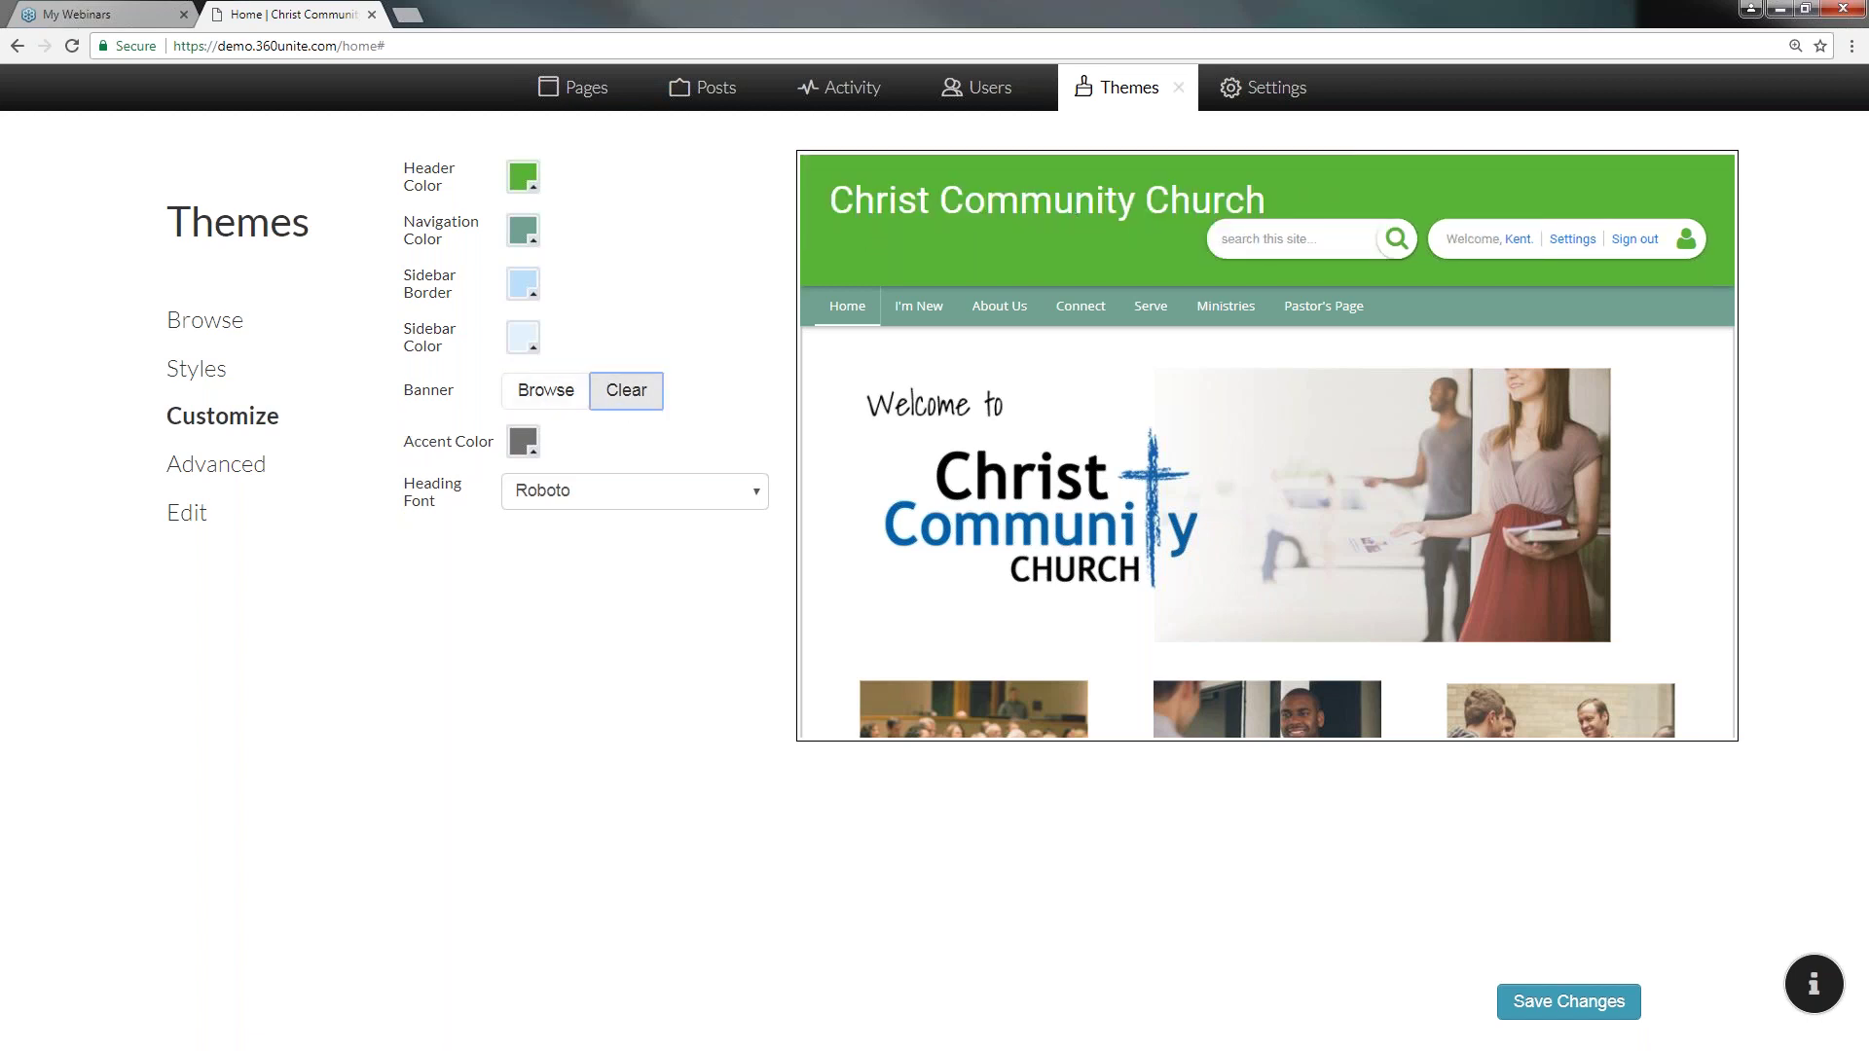
- Try the Helvetica and Arial heading fonts, and set the heading font to Tahoma
click(570, 498)
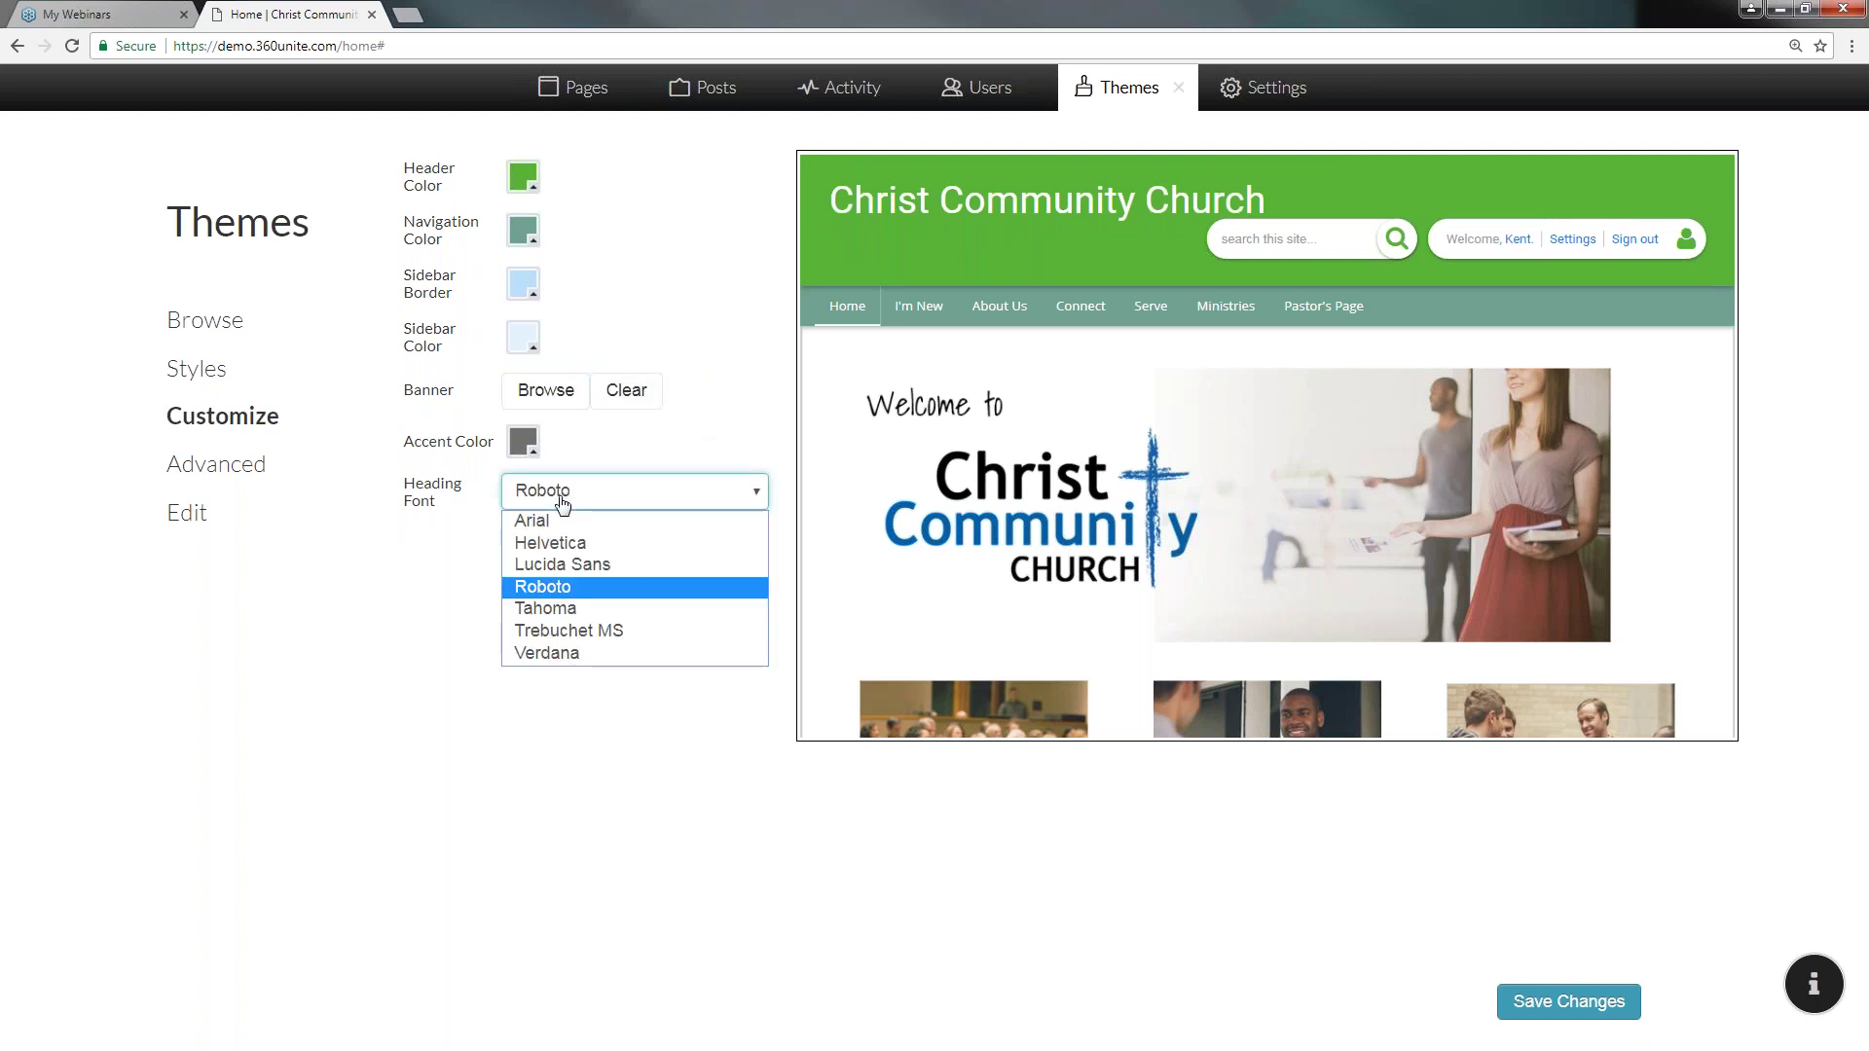
click(584, 545)
click(677, 489)
key(Up)
key(Return)
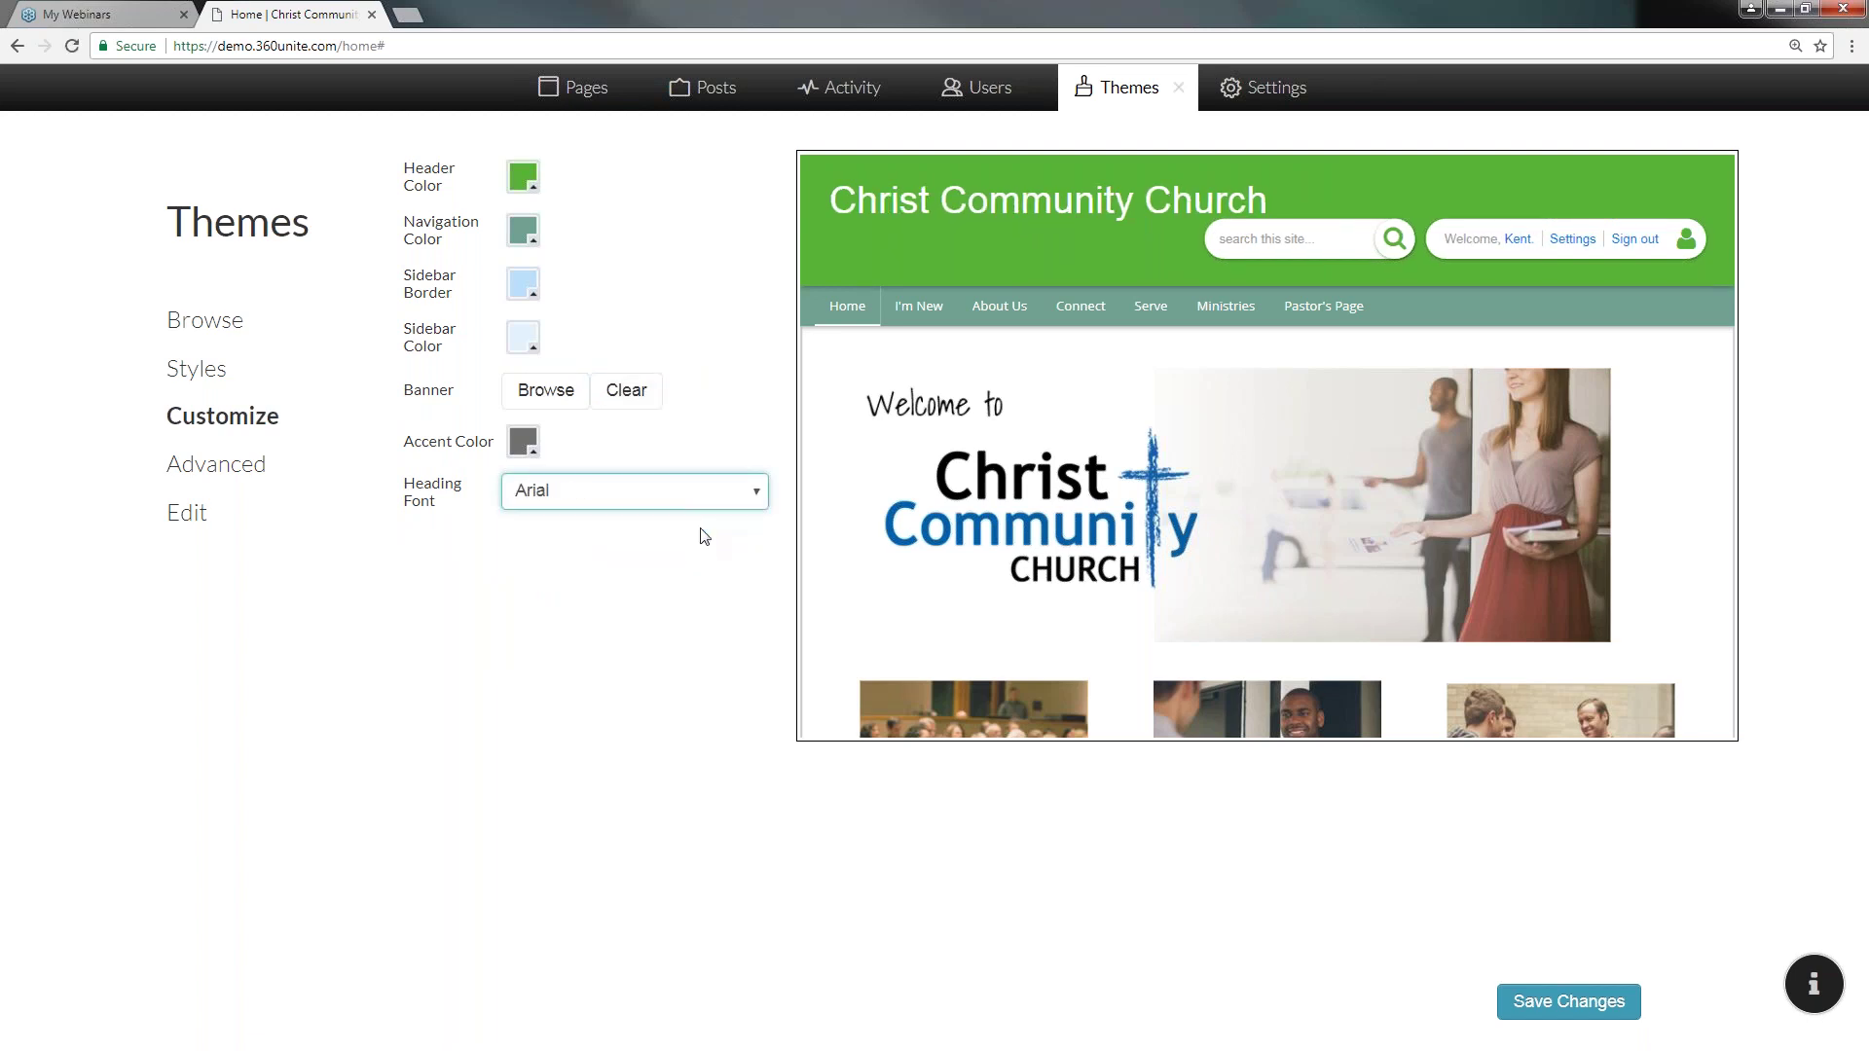
click(709, 499)
click(662, 613)
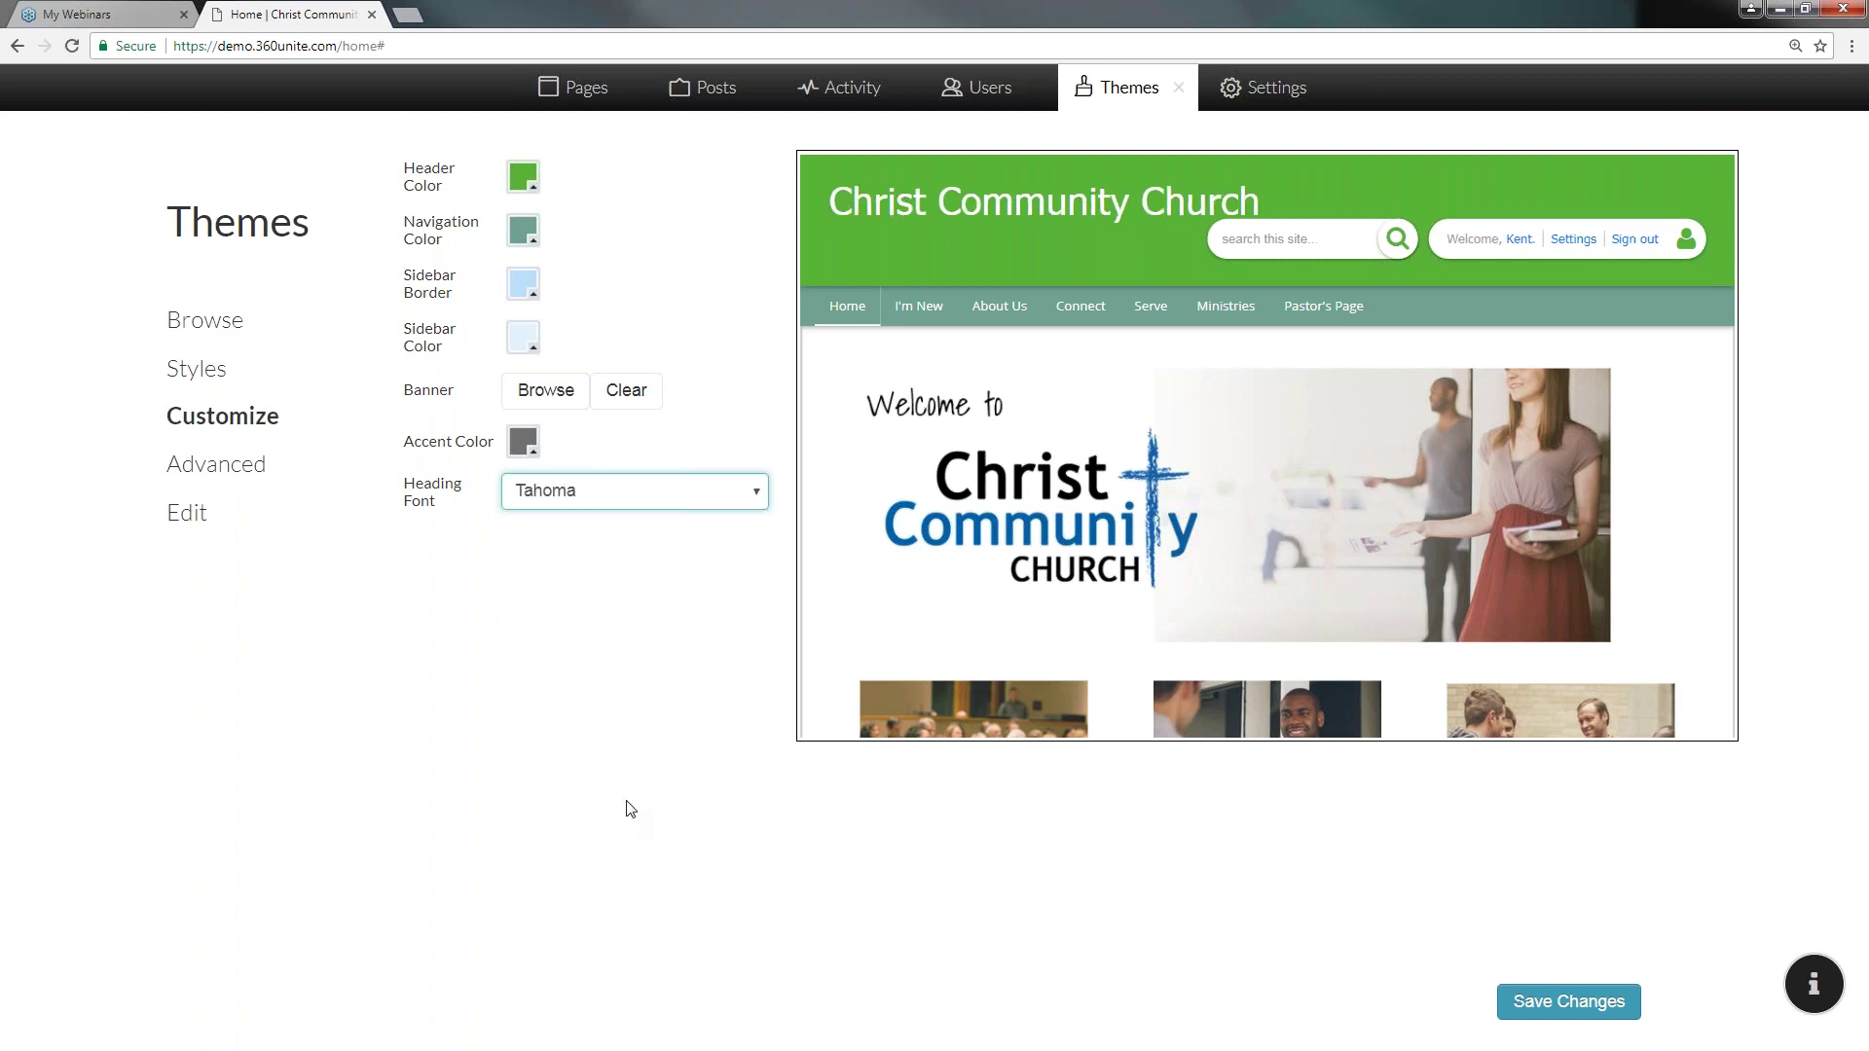
- Set the heading font to Verdana and save the theme customization
click(740, 490)
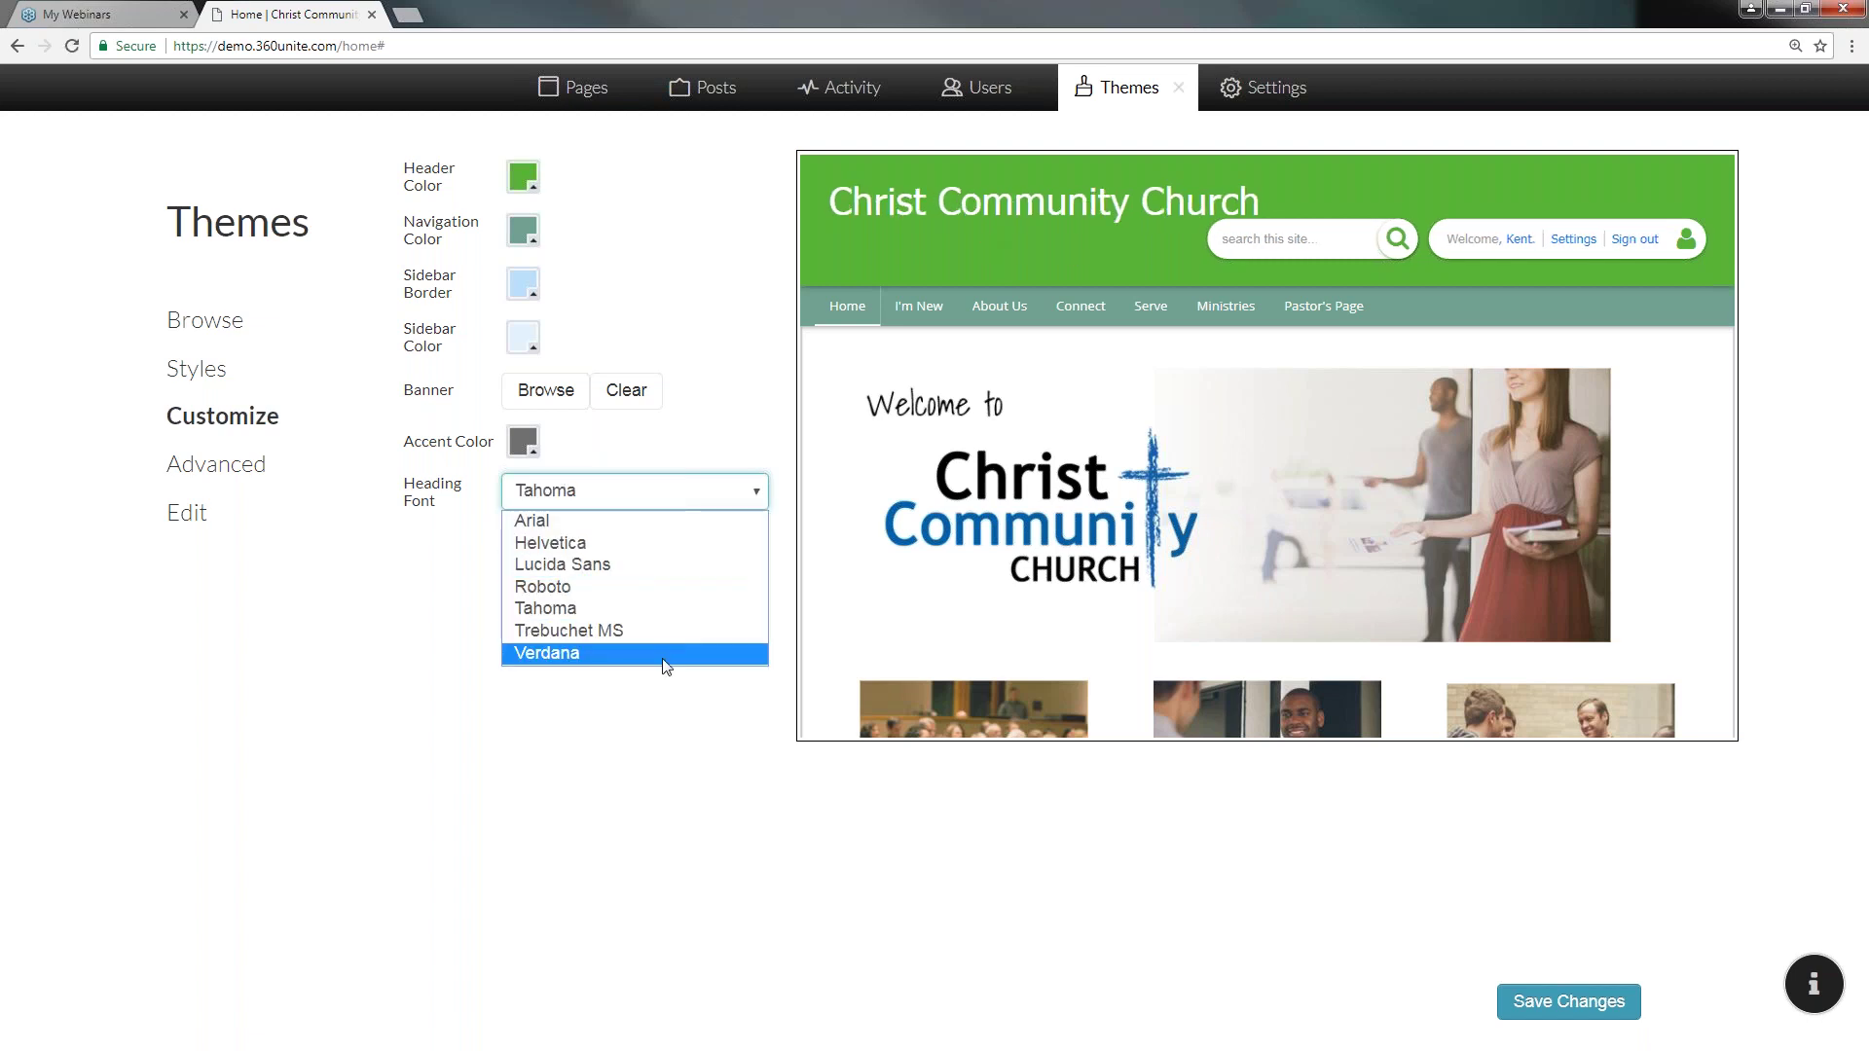
click(659, 652)
click(646, 776)
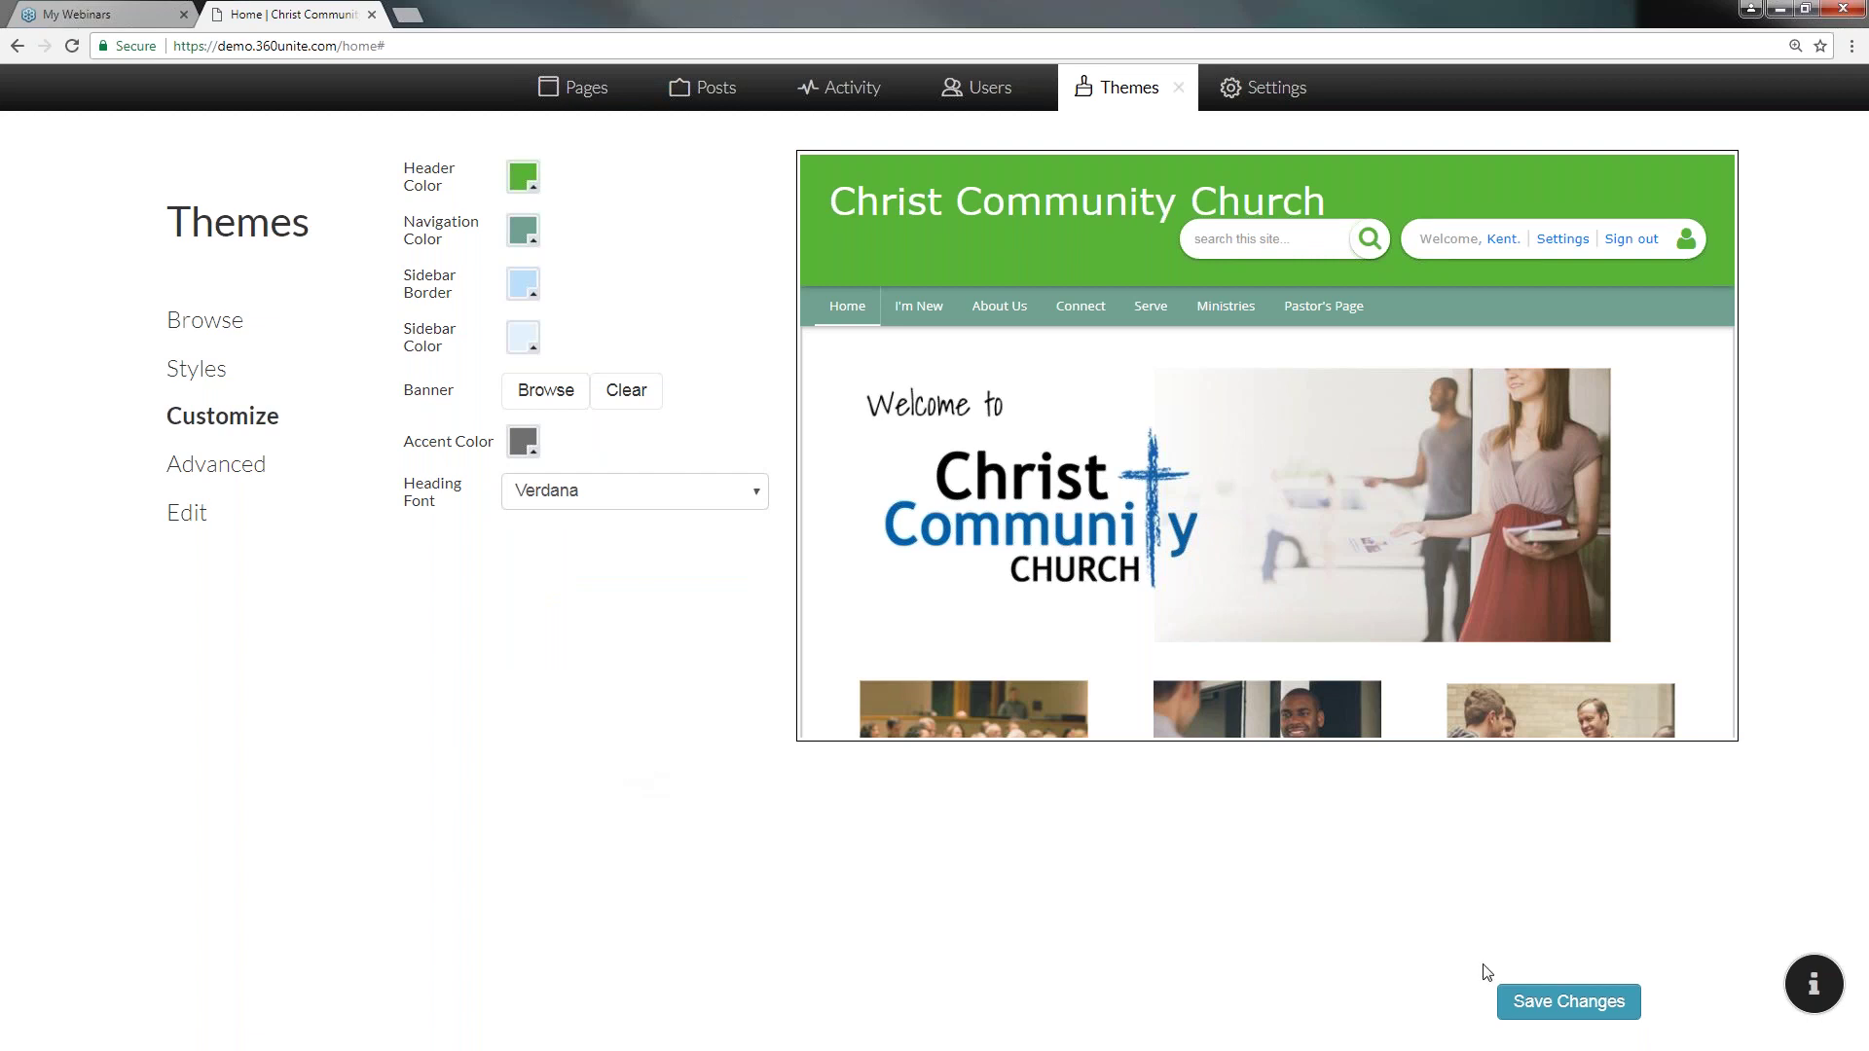
click(1567, 1014)
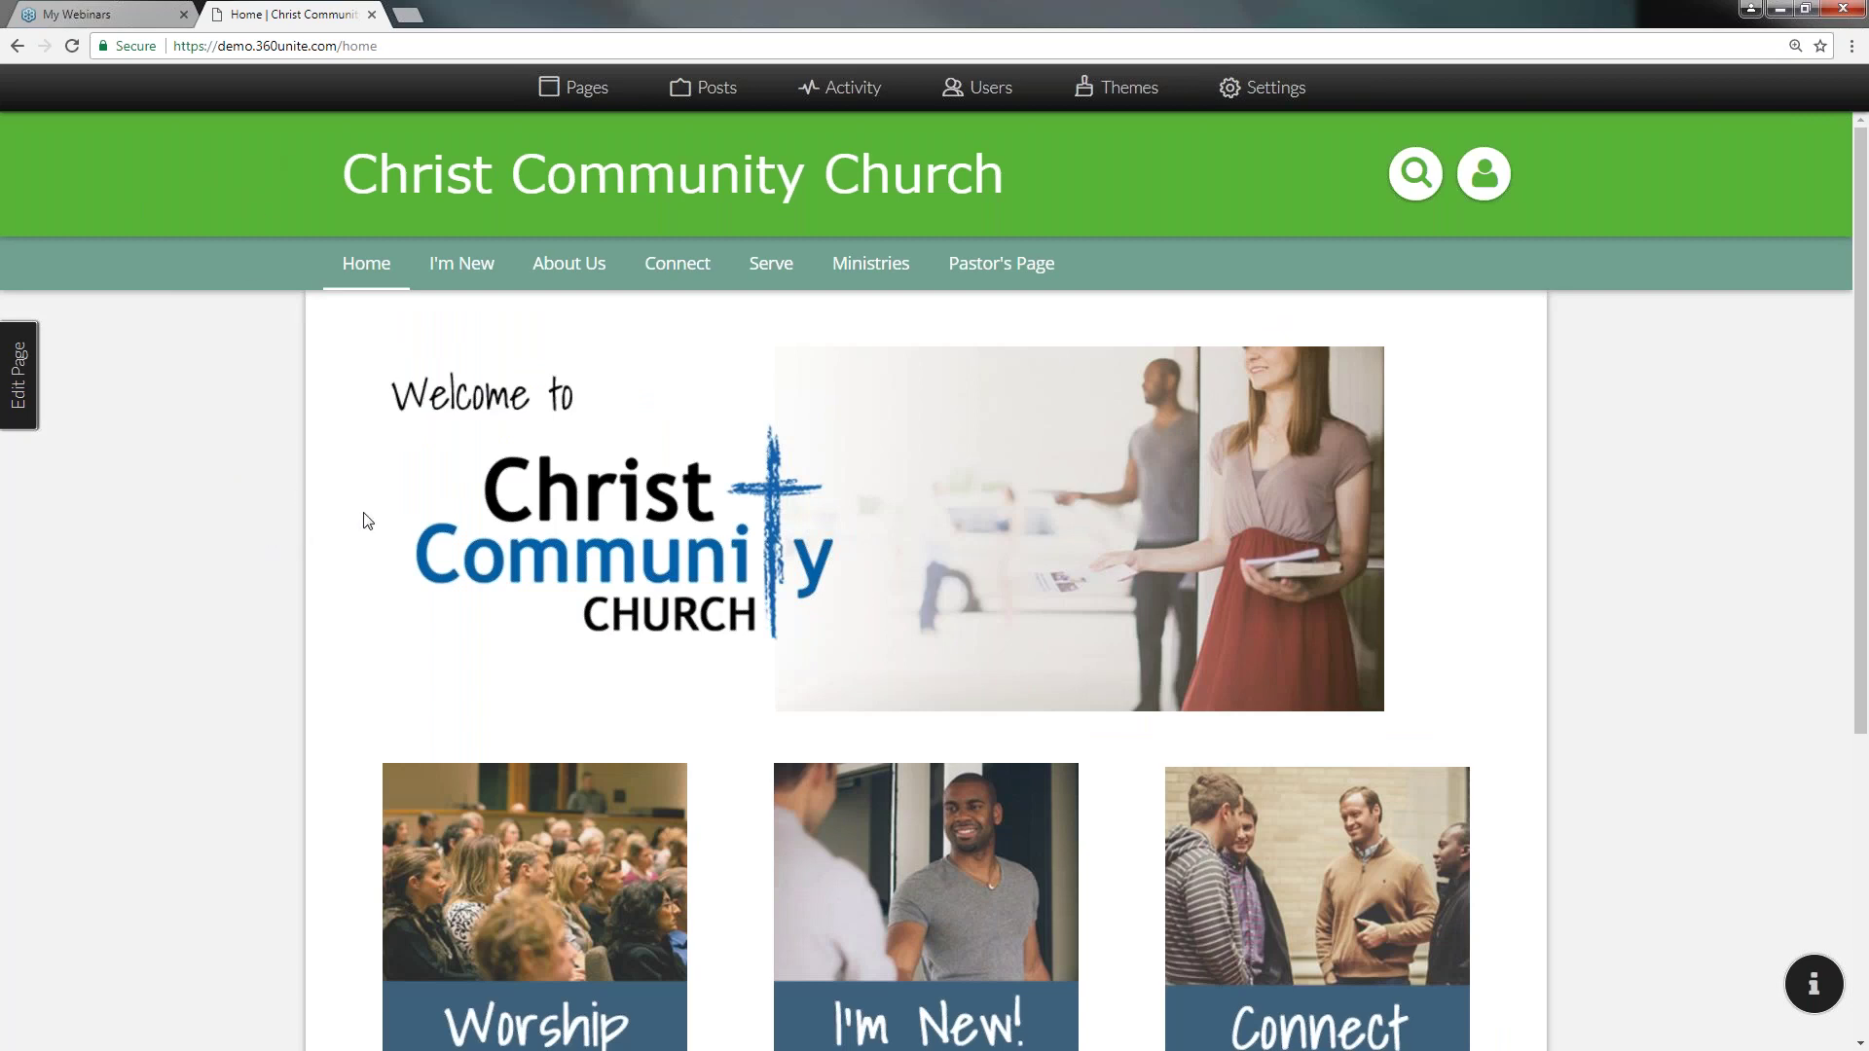
- Open the theme's advanced settings and examine the custom headers code through to its closing style tag
click(1108, 95)
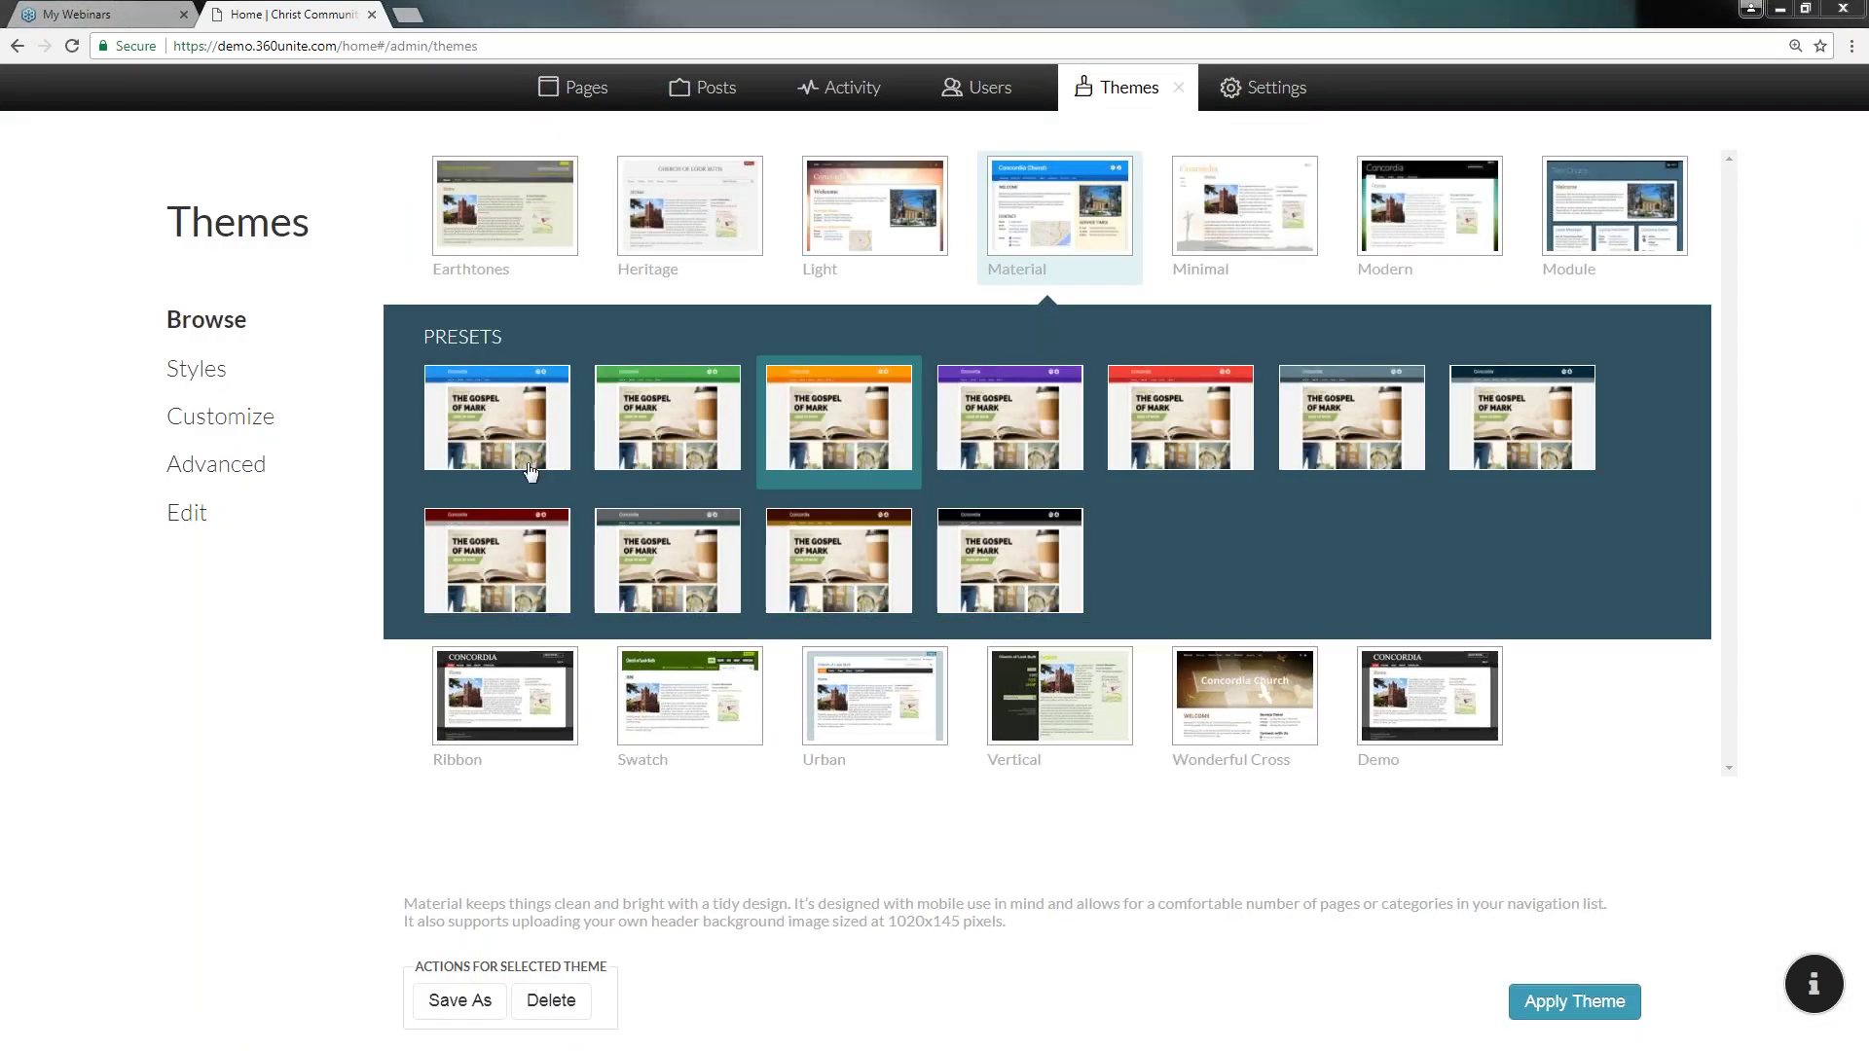
click(208, 467)
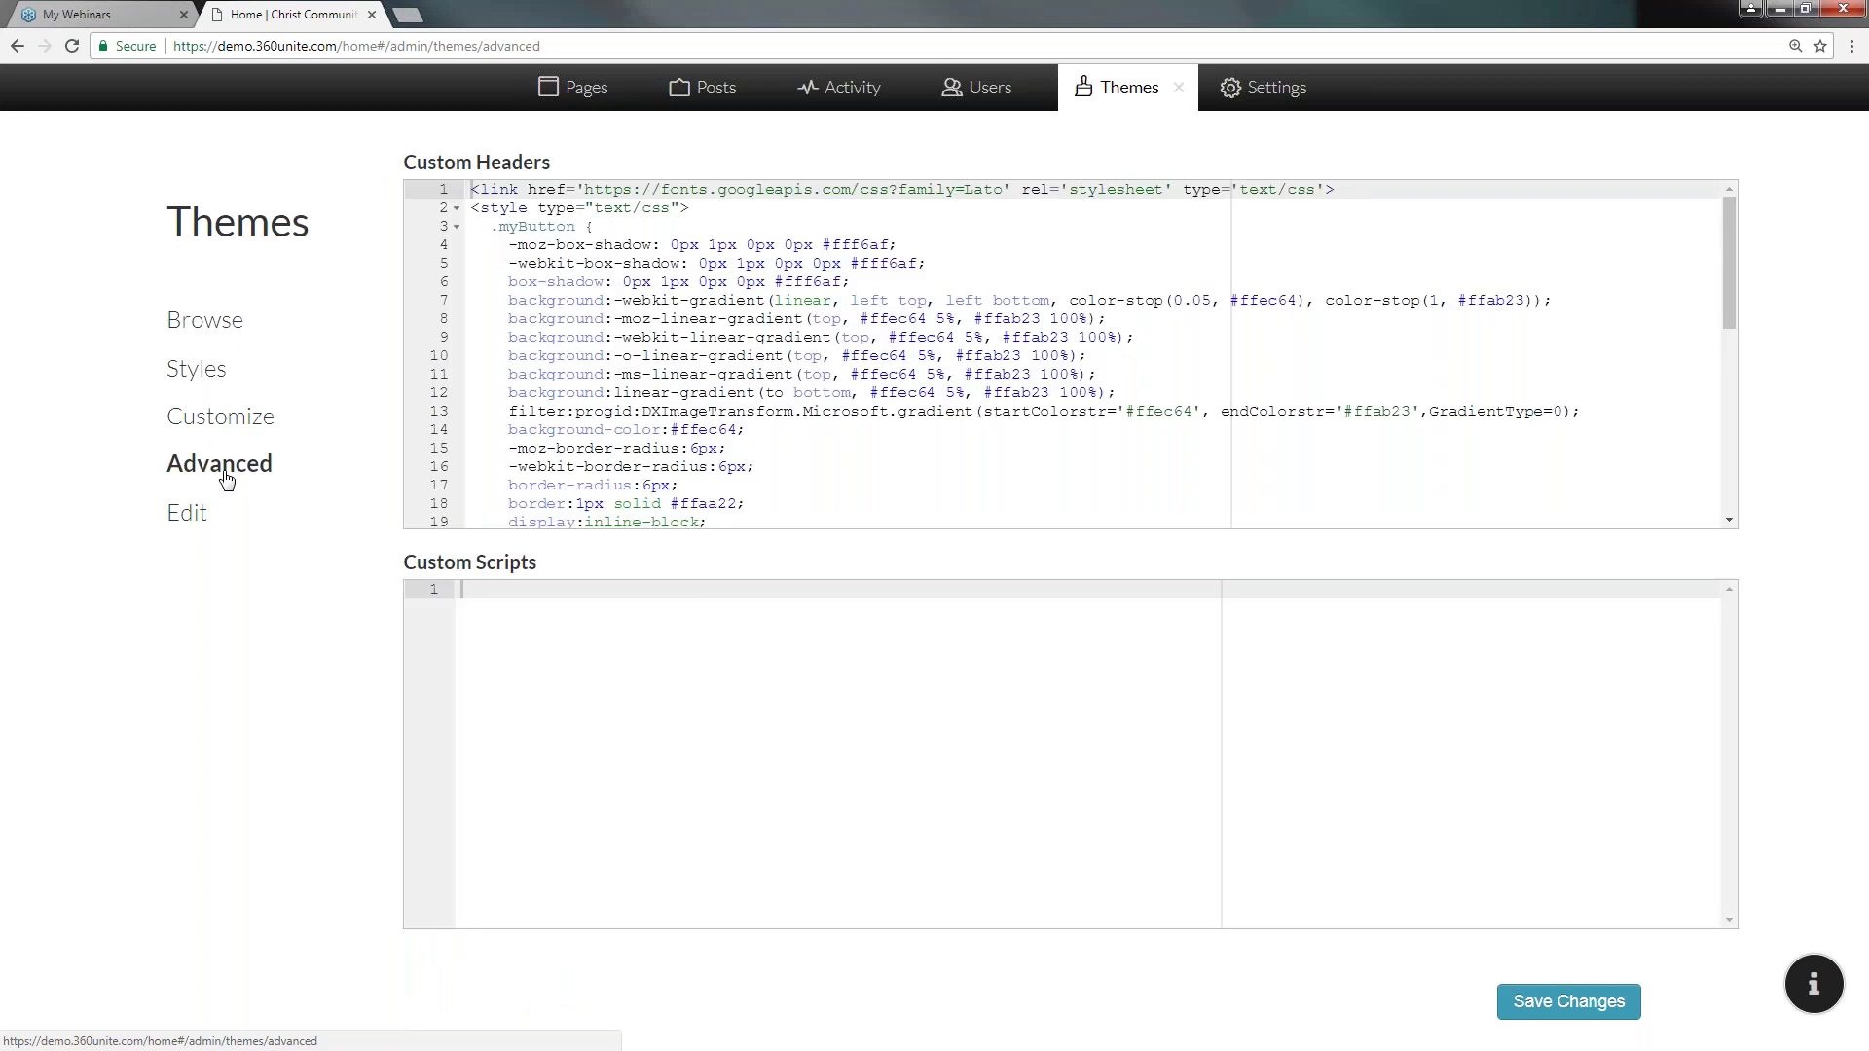
click(968, 429)
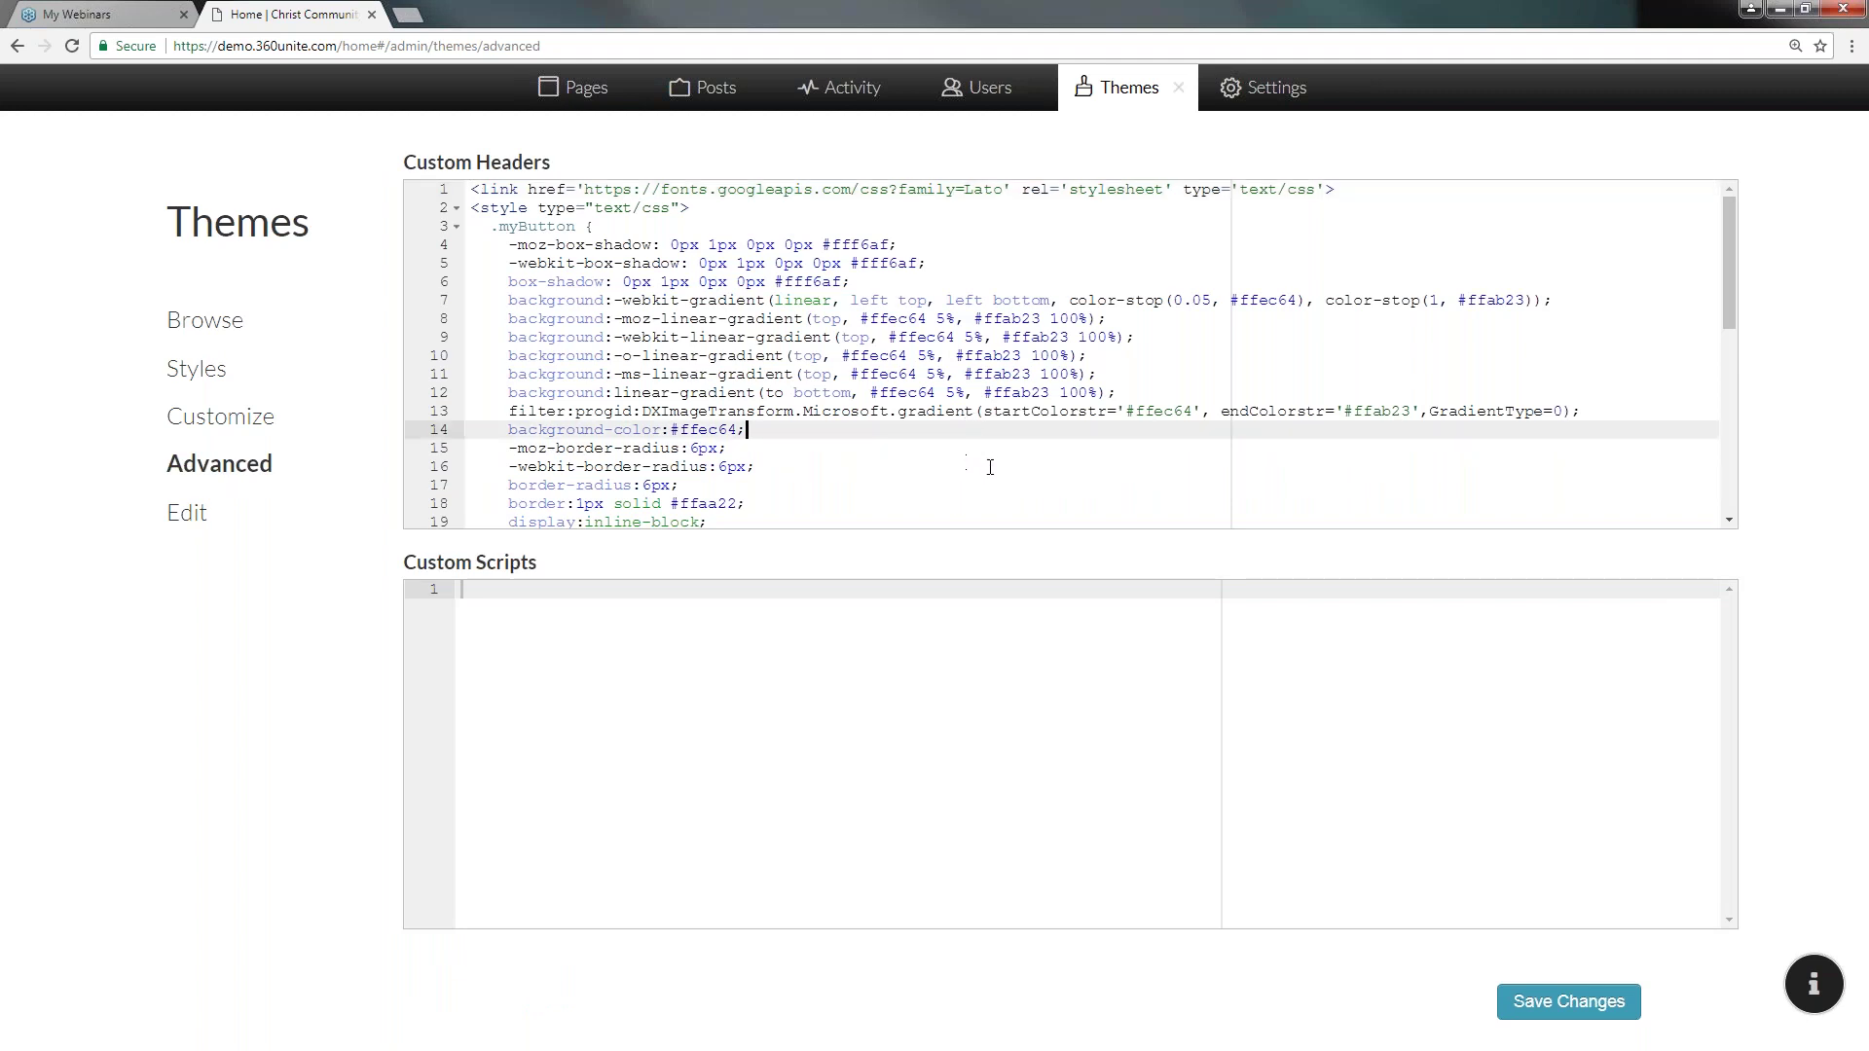
scroll(903, 394, down, 5)
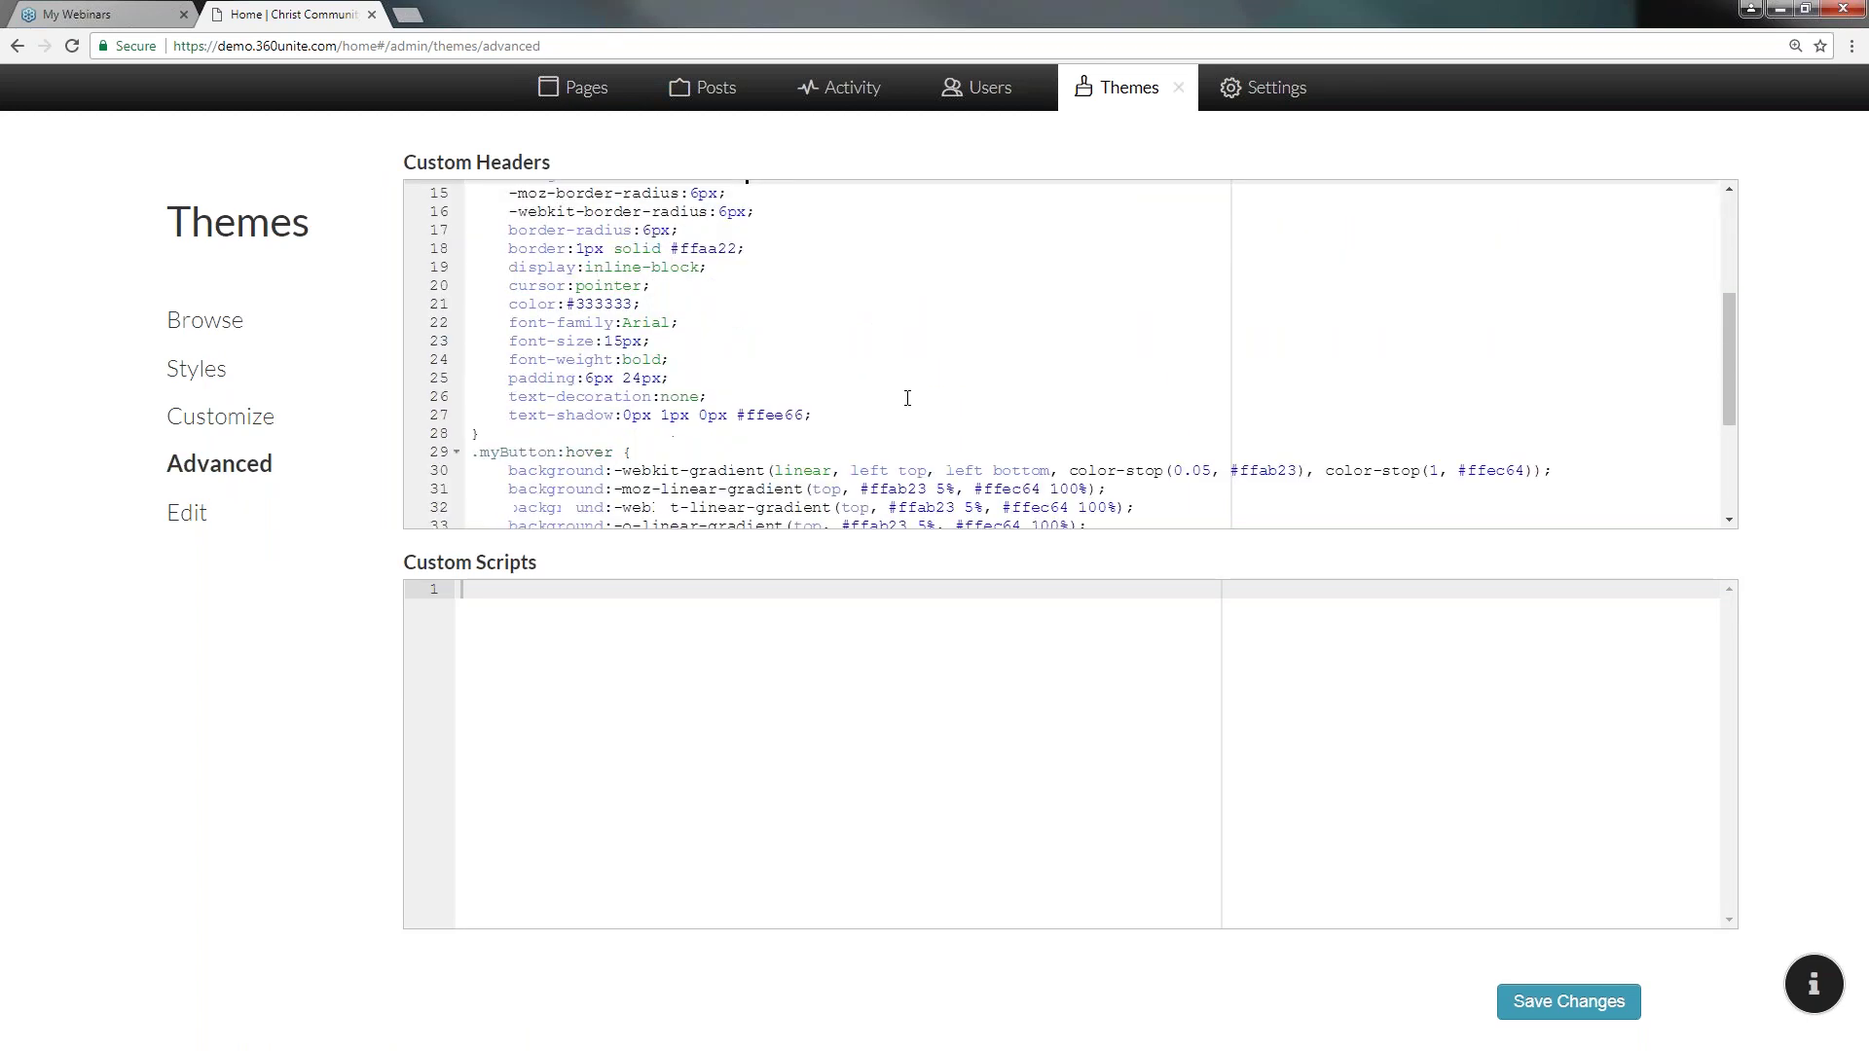
scroll(907, 398, down, 4)
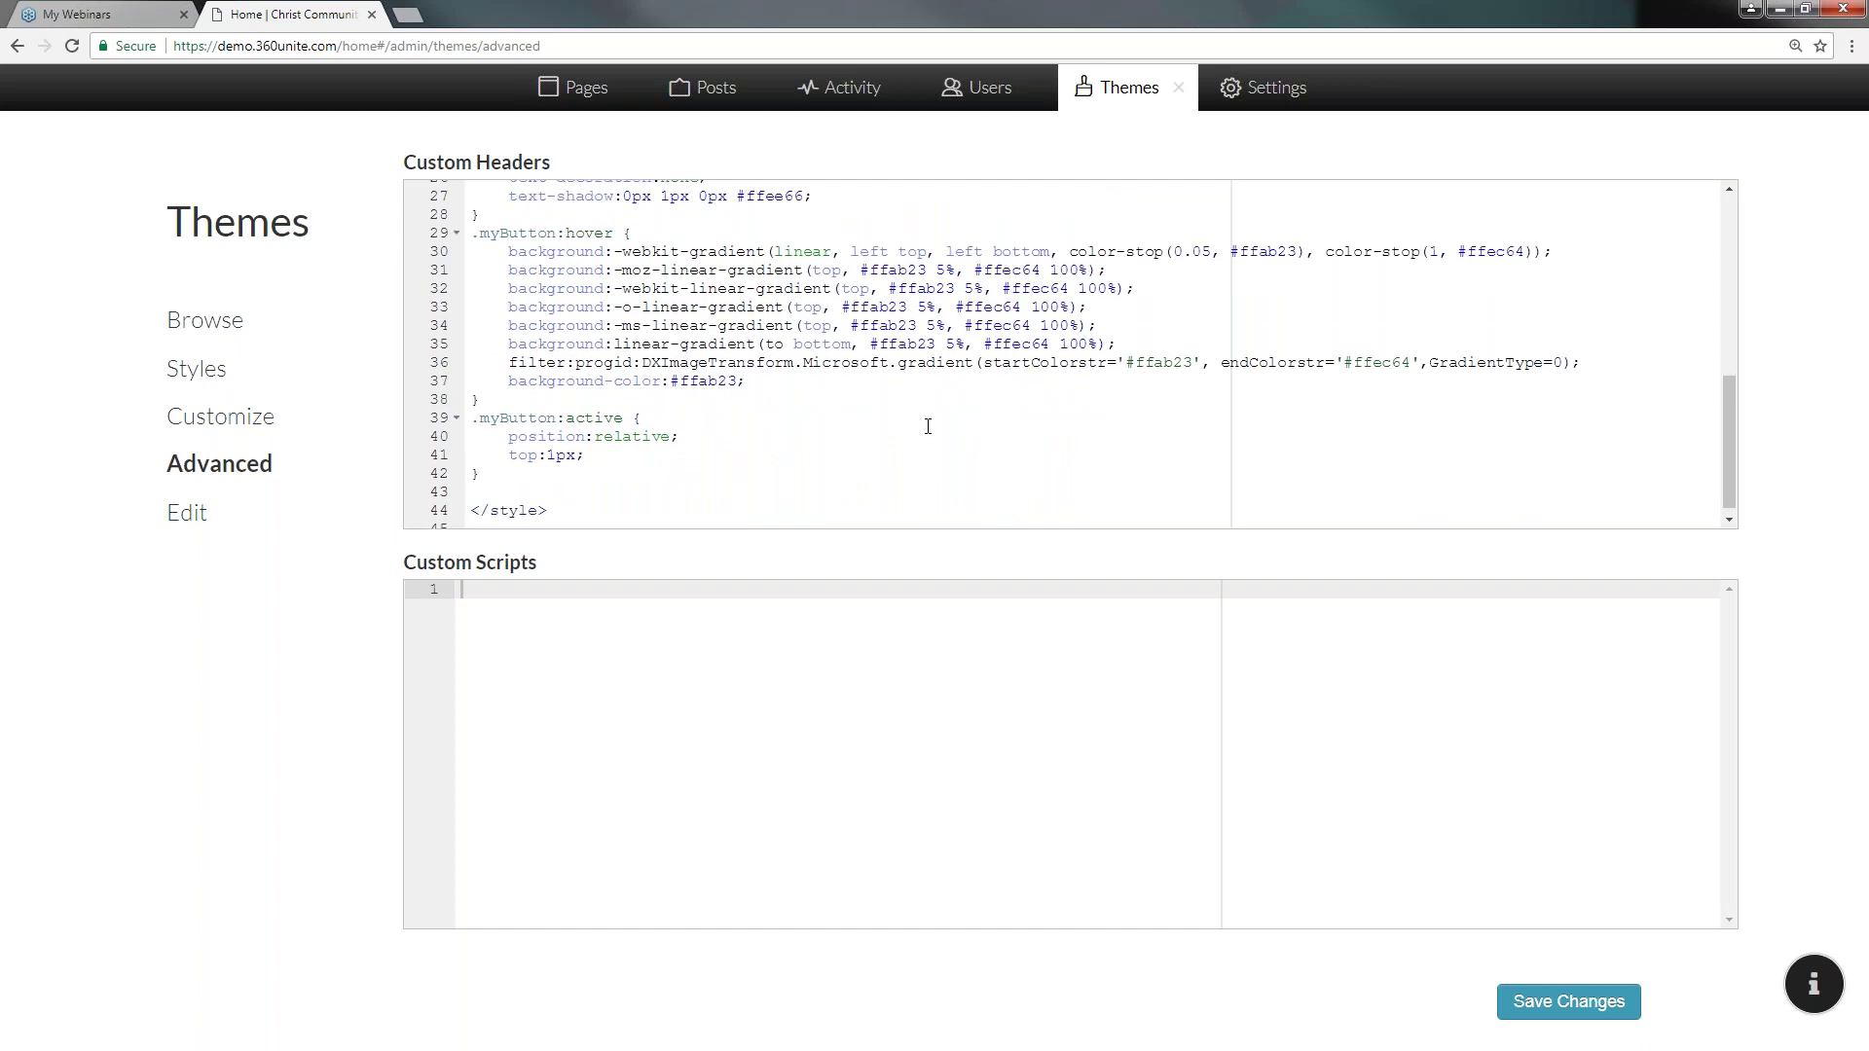
scroll(1013, 420, up, 6)
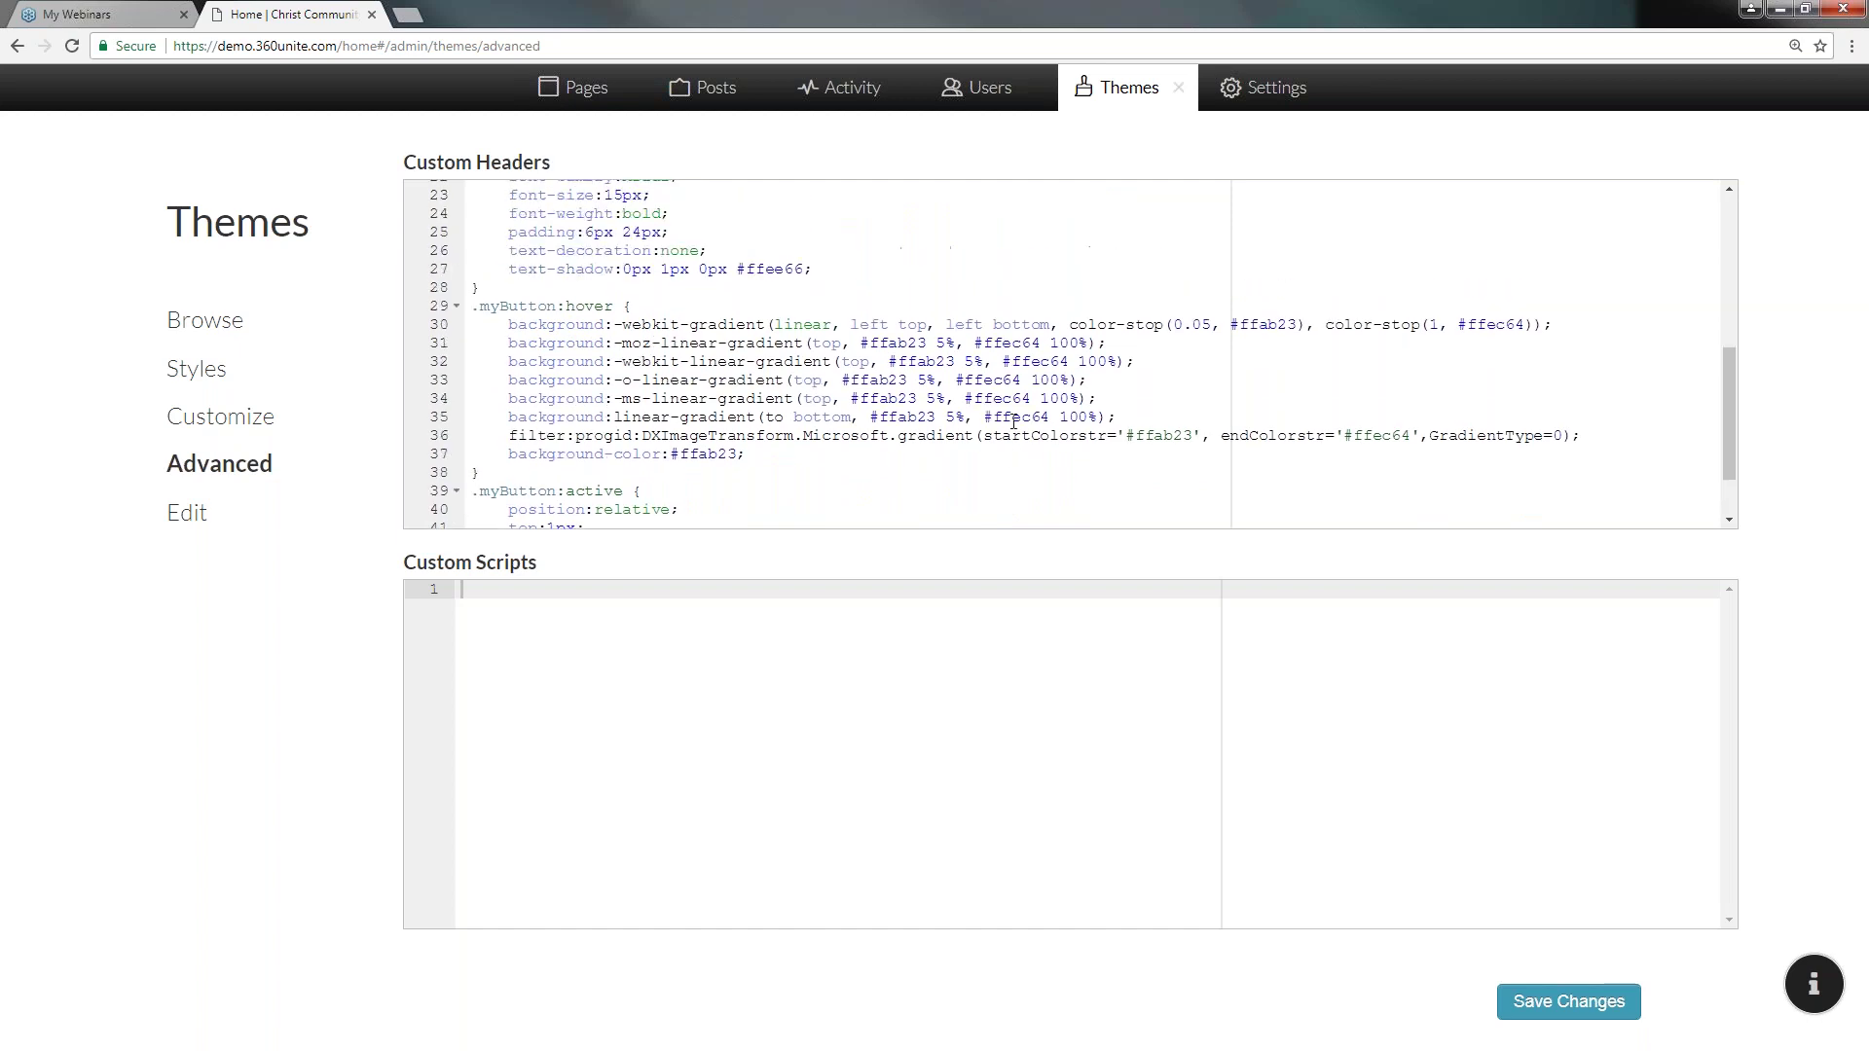
scroll(858, 409, up, 3)
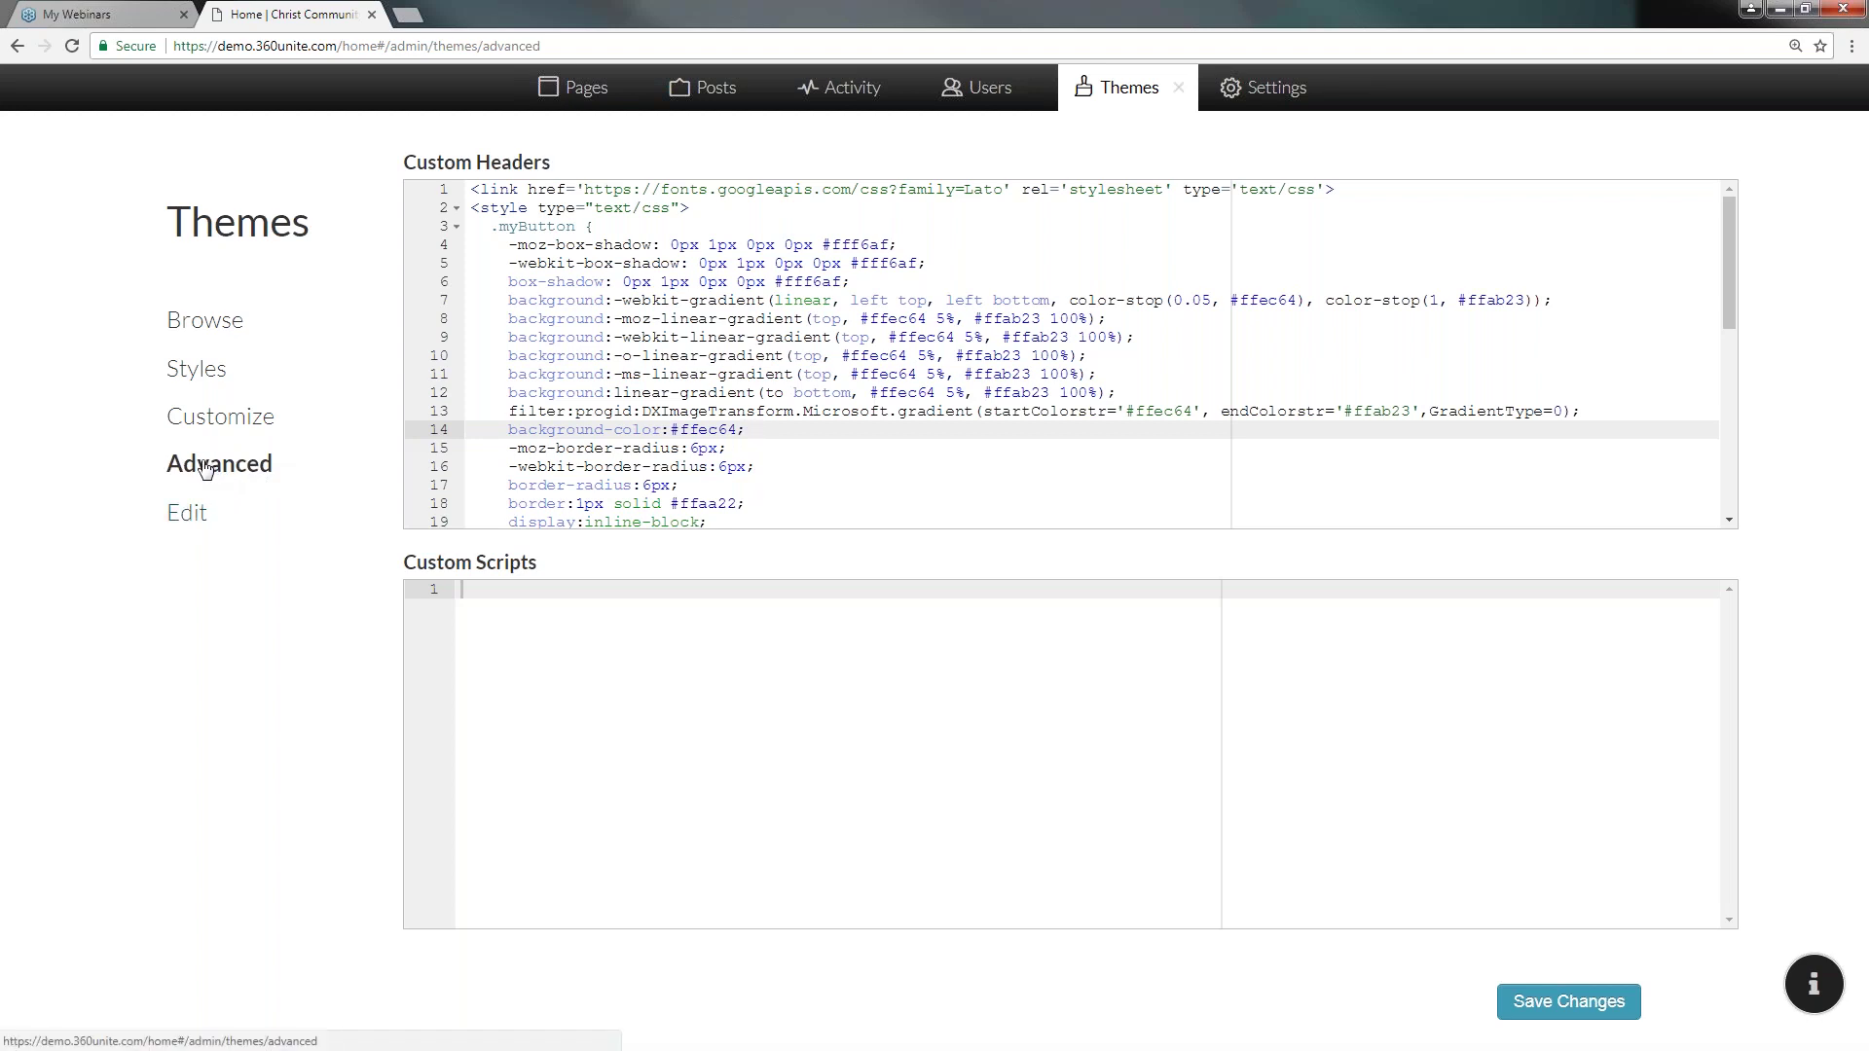
- Clone the Material theme for editing as a new theme named Test Theme
click(195, 530)
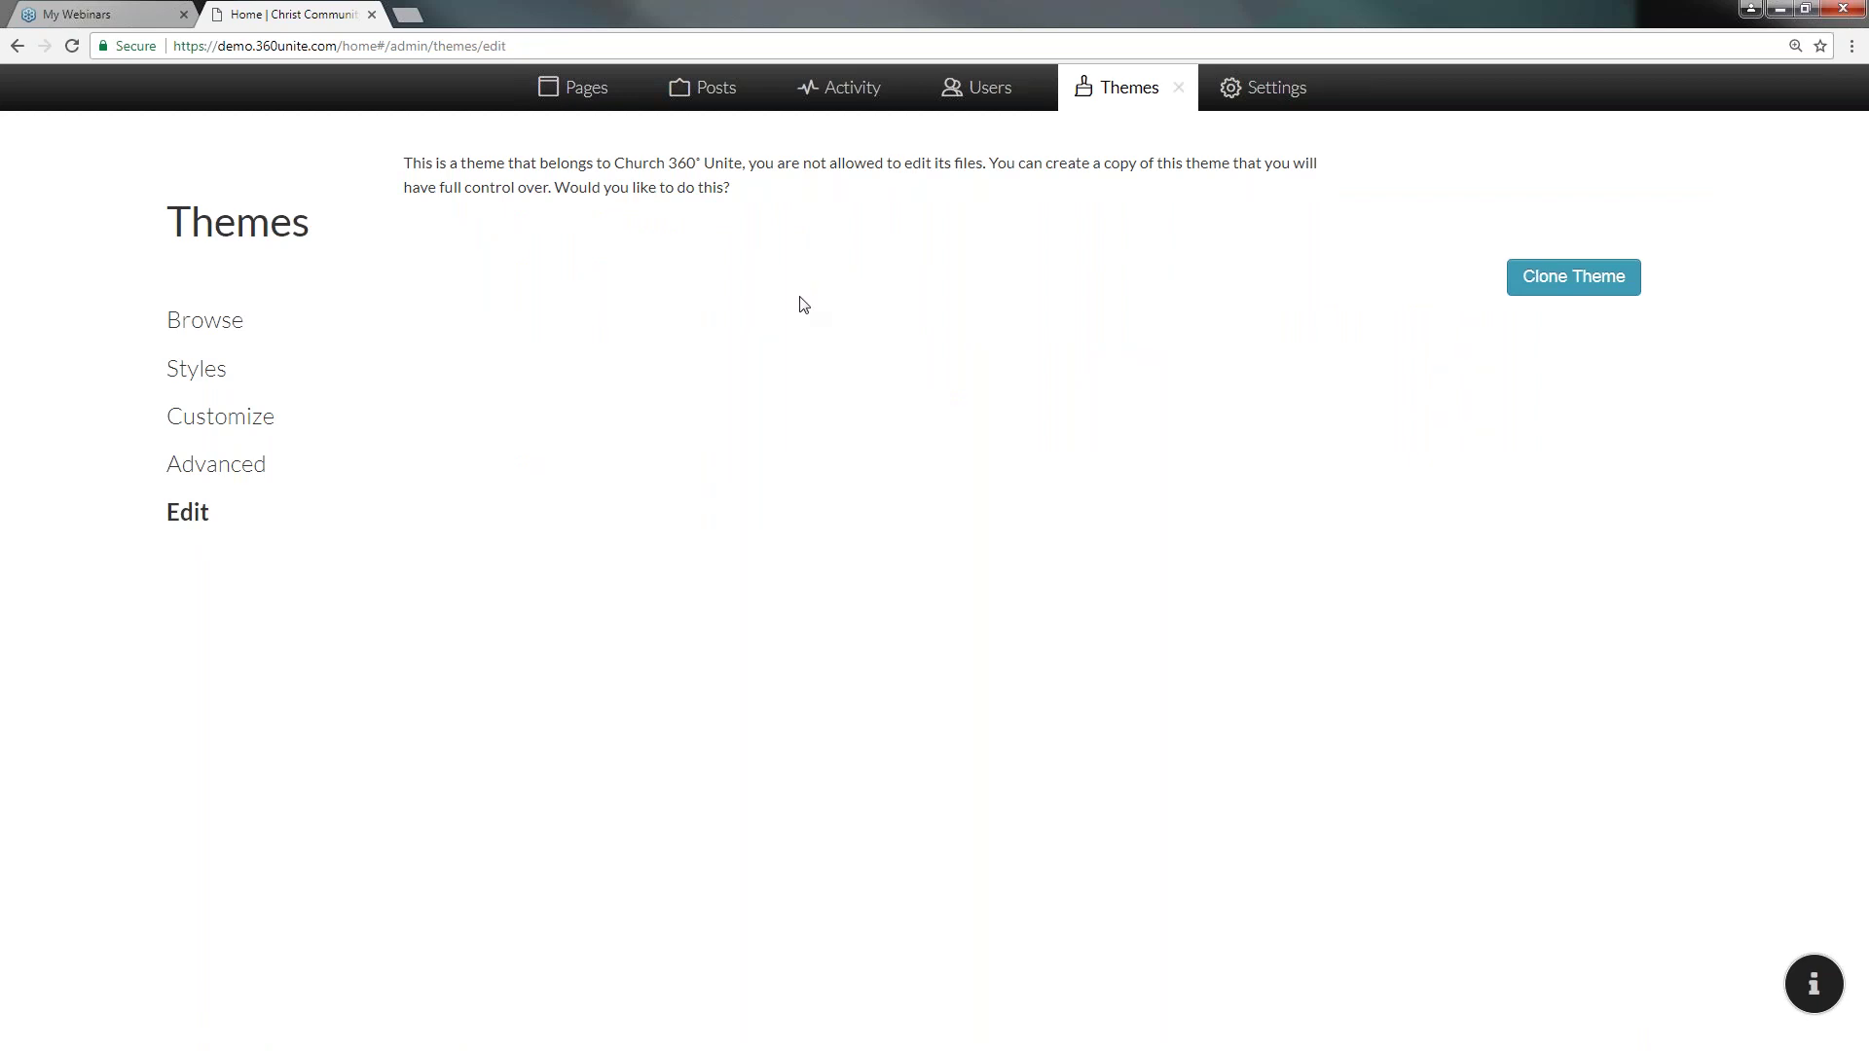
click(1574, 278)
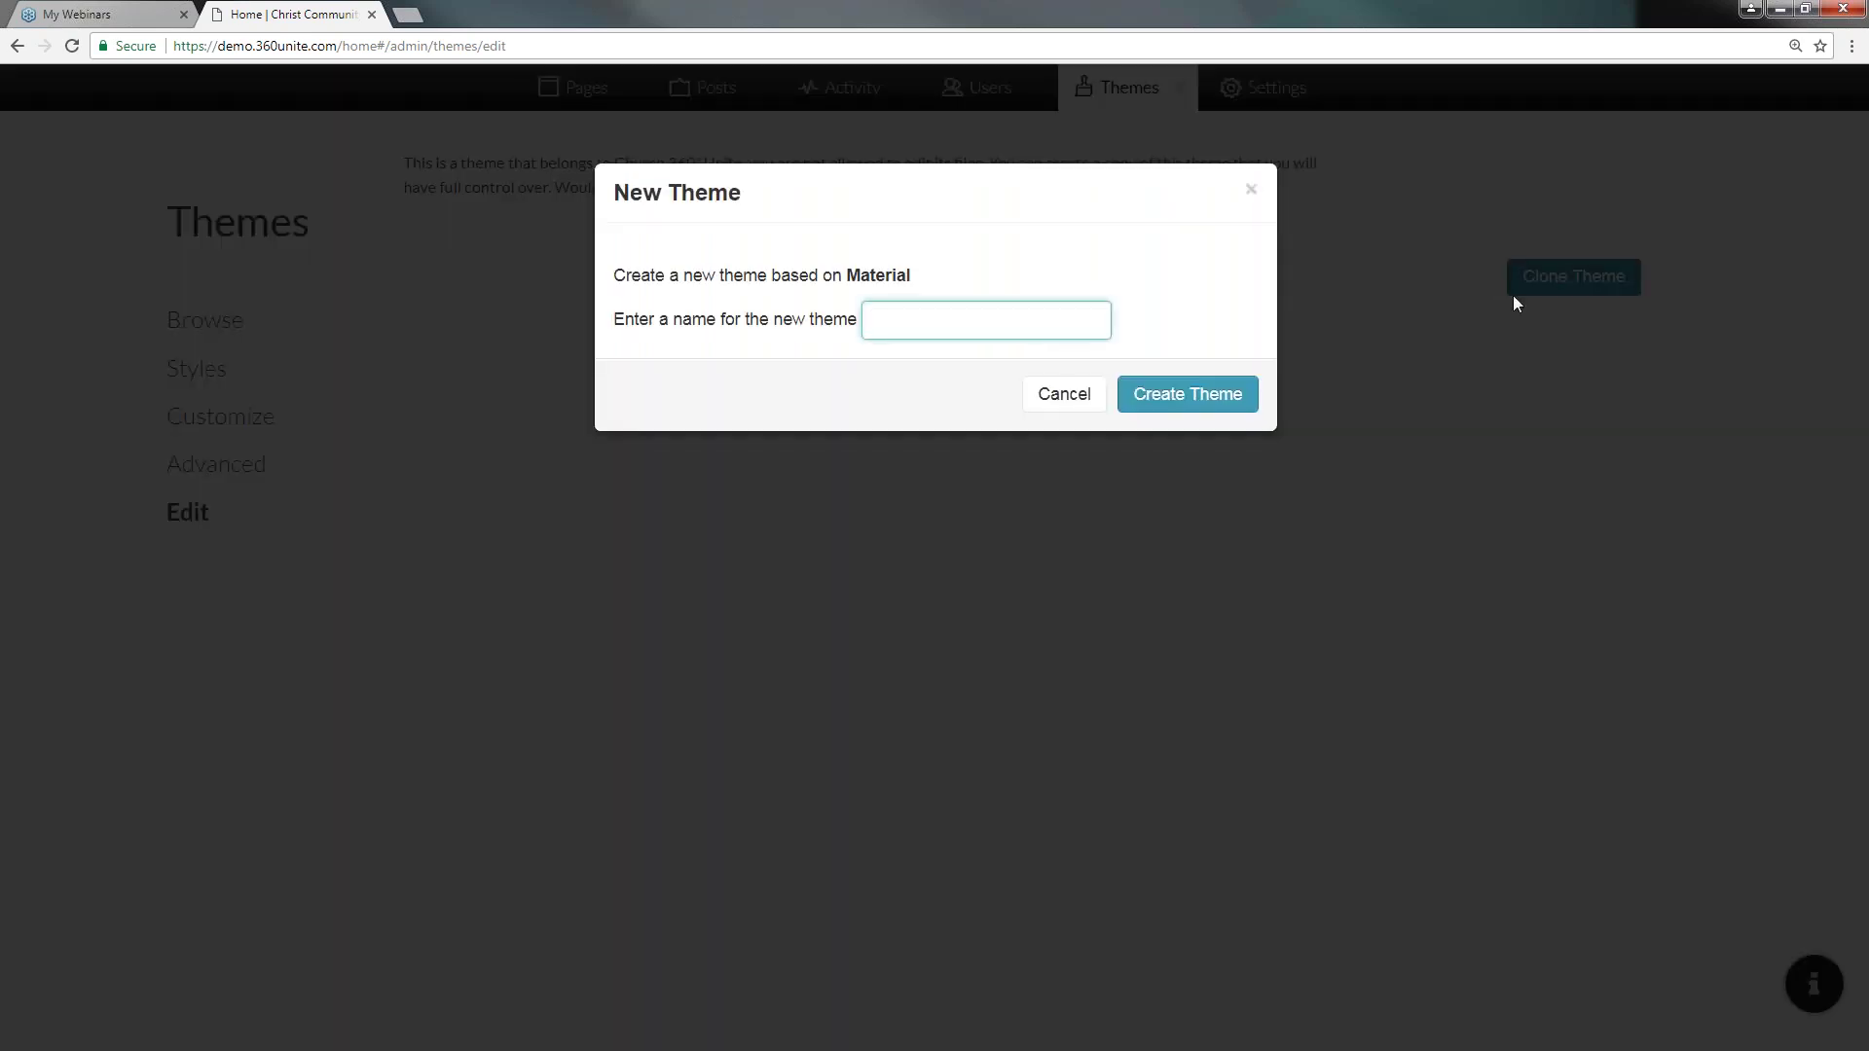
text(test)
key(BackSpace)
key(BackSpace)
key(BackSpace)
text(est Theme)
click(1179, 413)
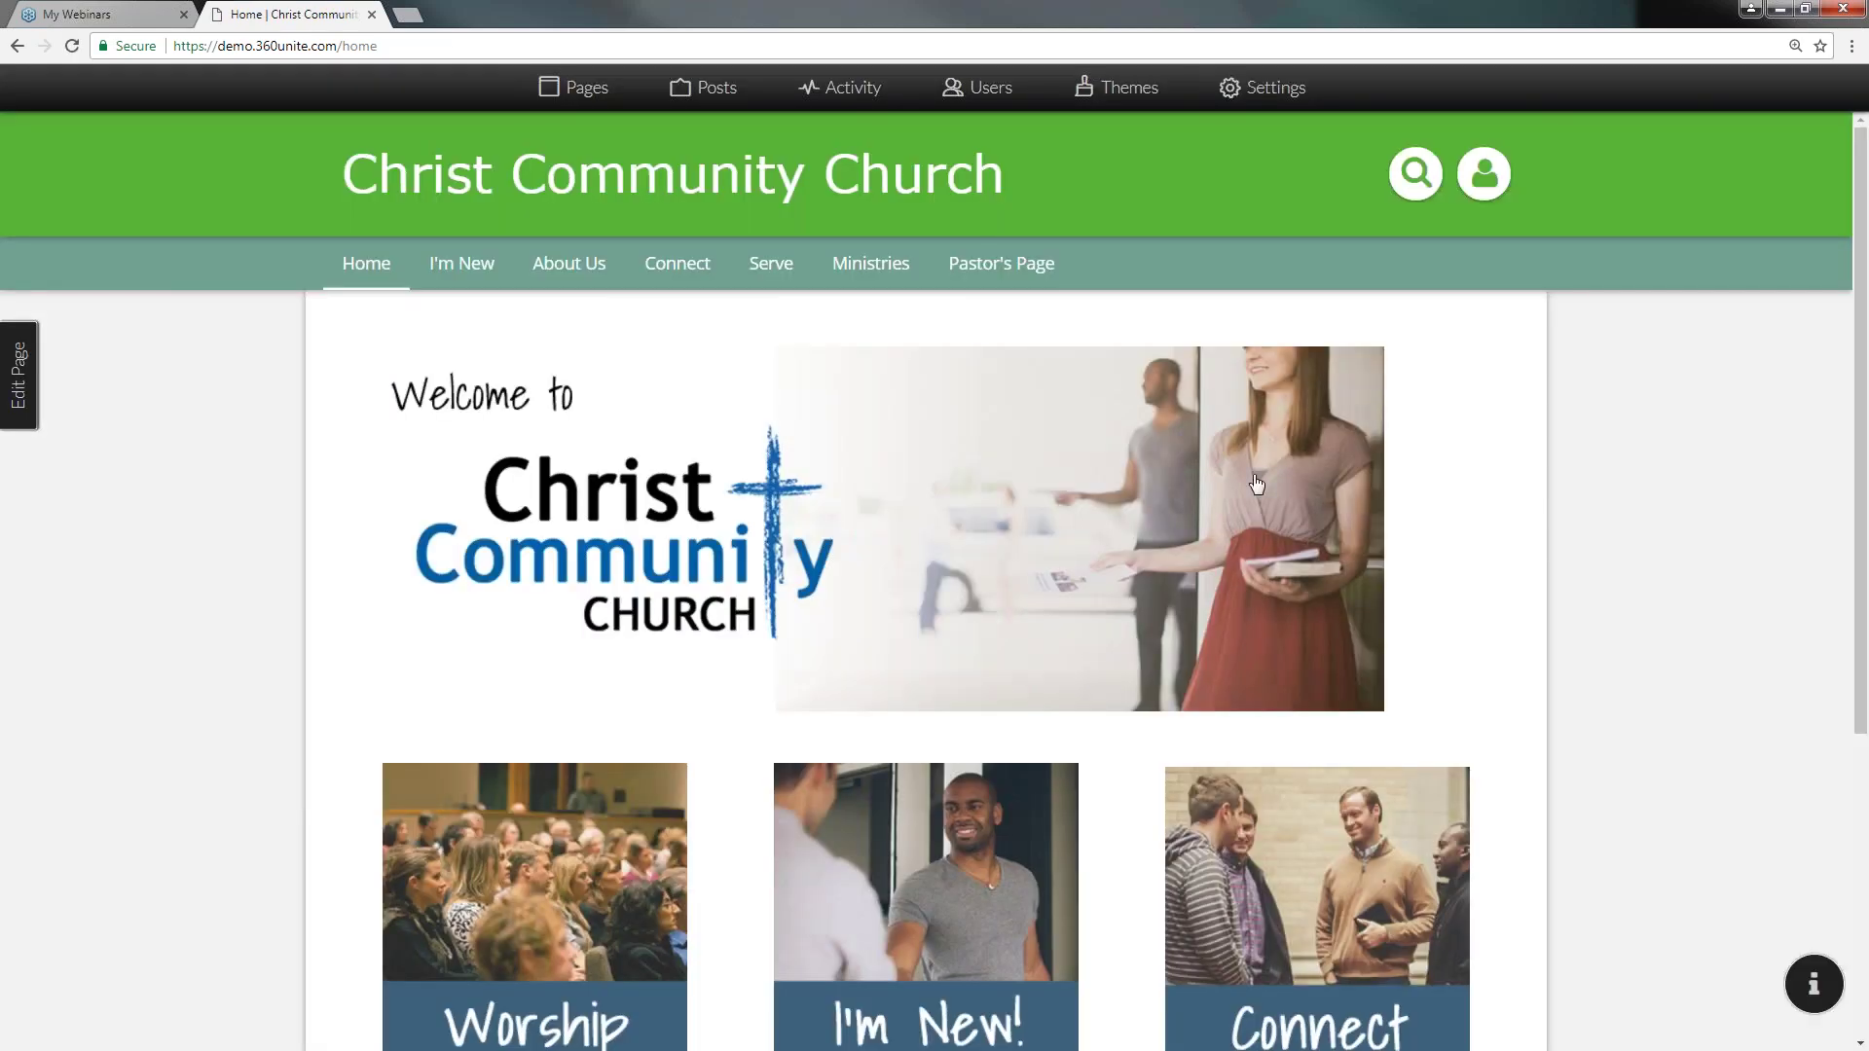
- Open Test Theme's editable files and examine the default.theme code
click(1099, 92)
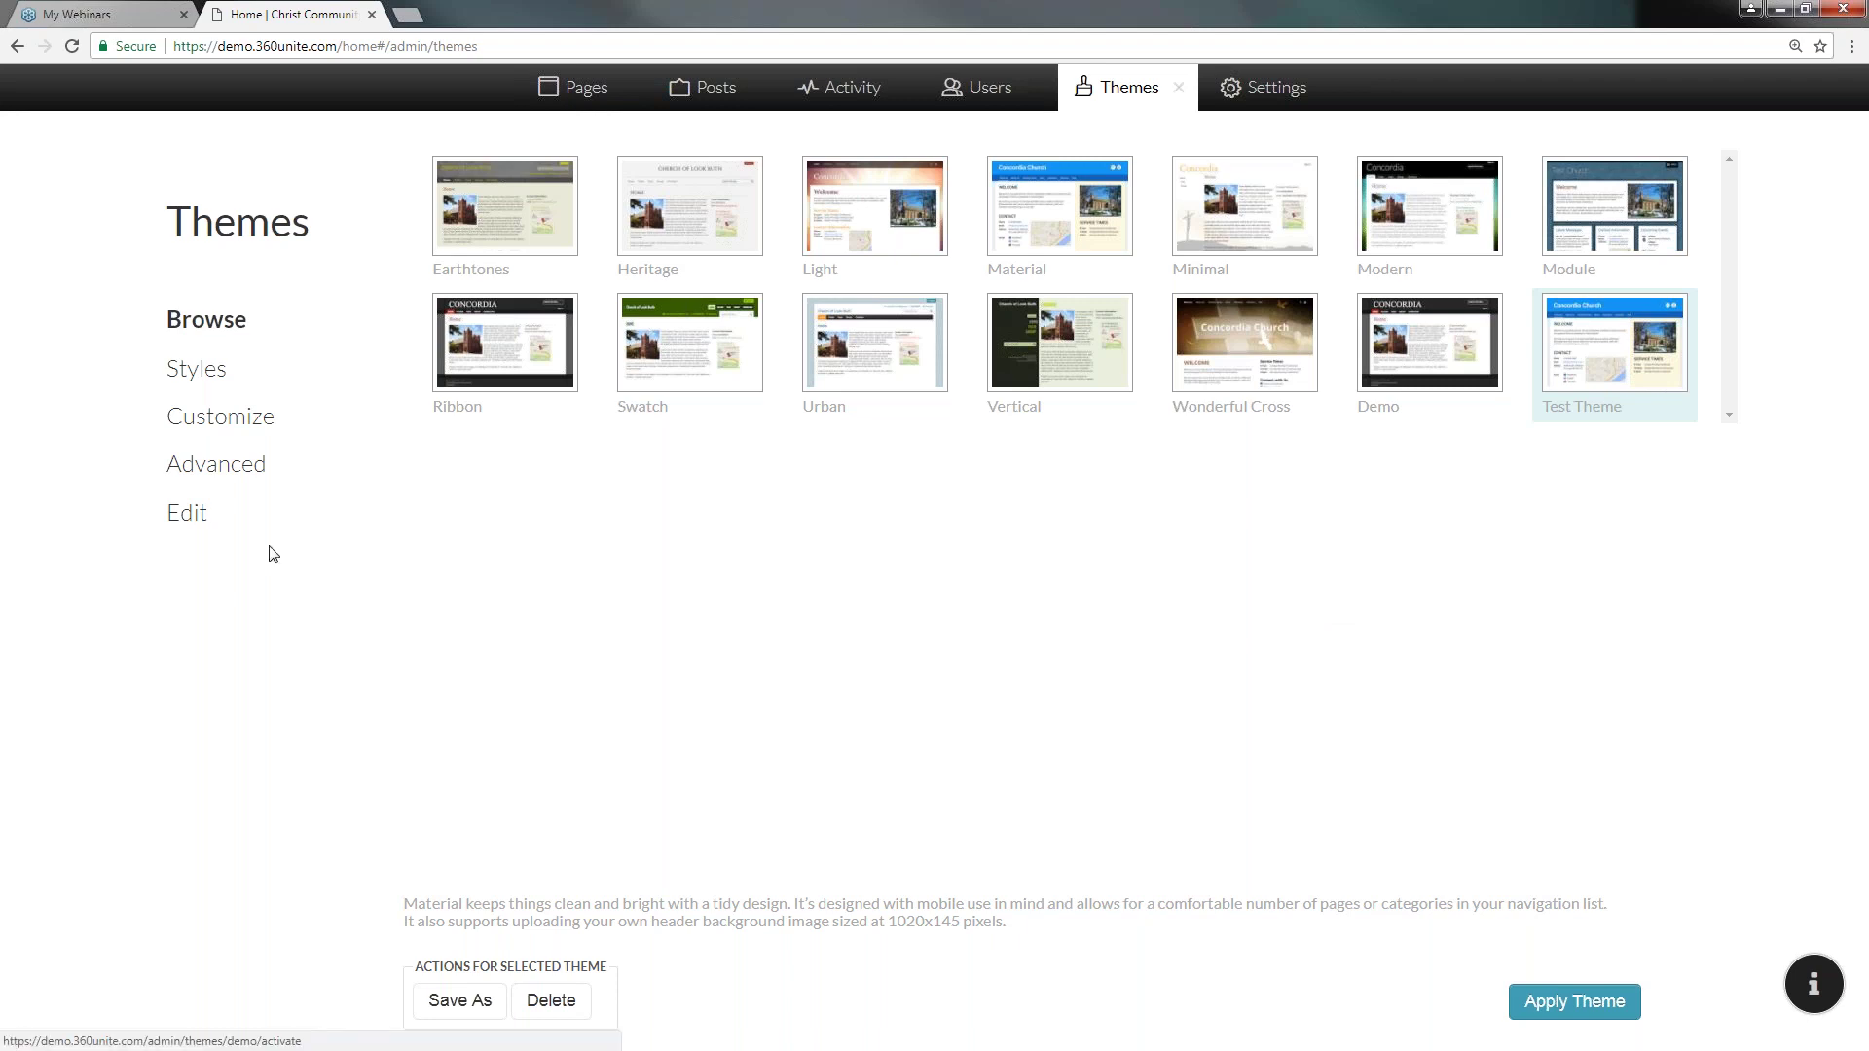
click(186, 516)
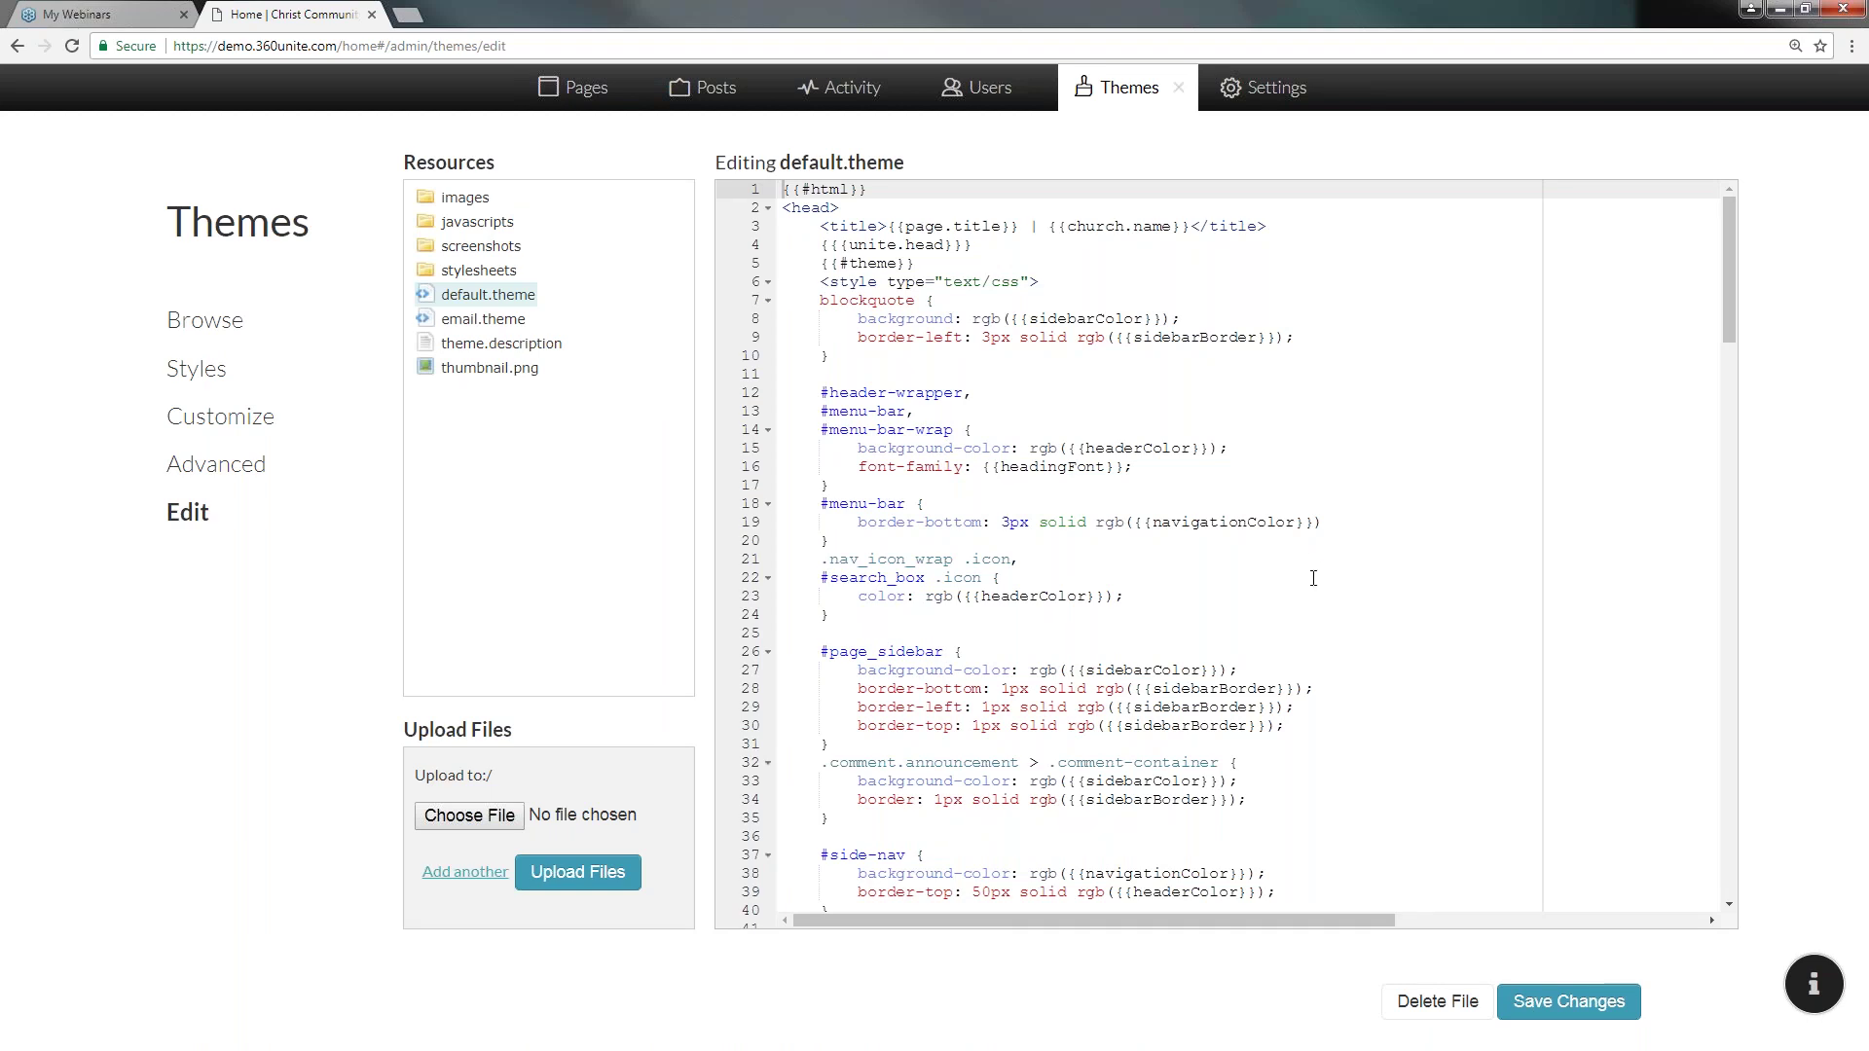
scroll(1313, 578, down, 1)
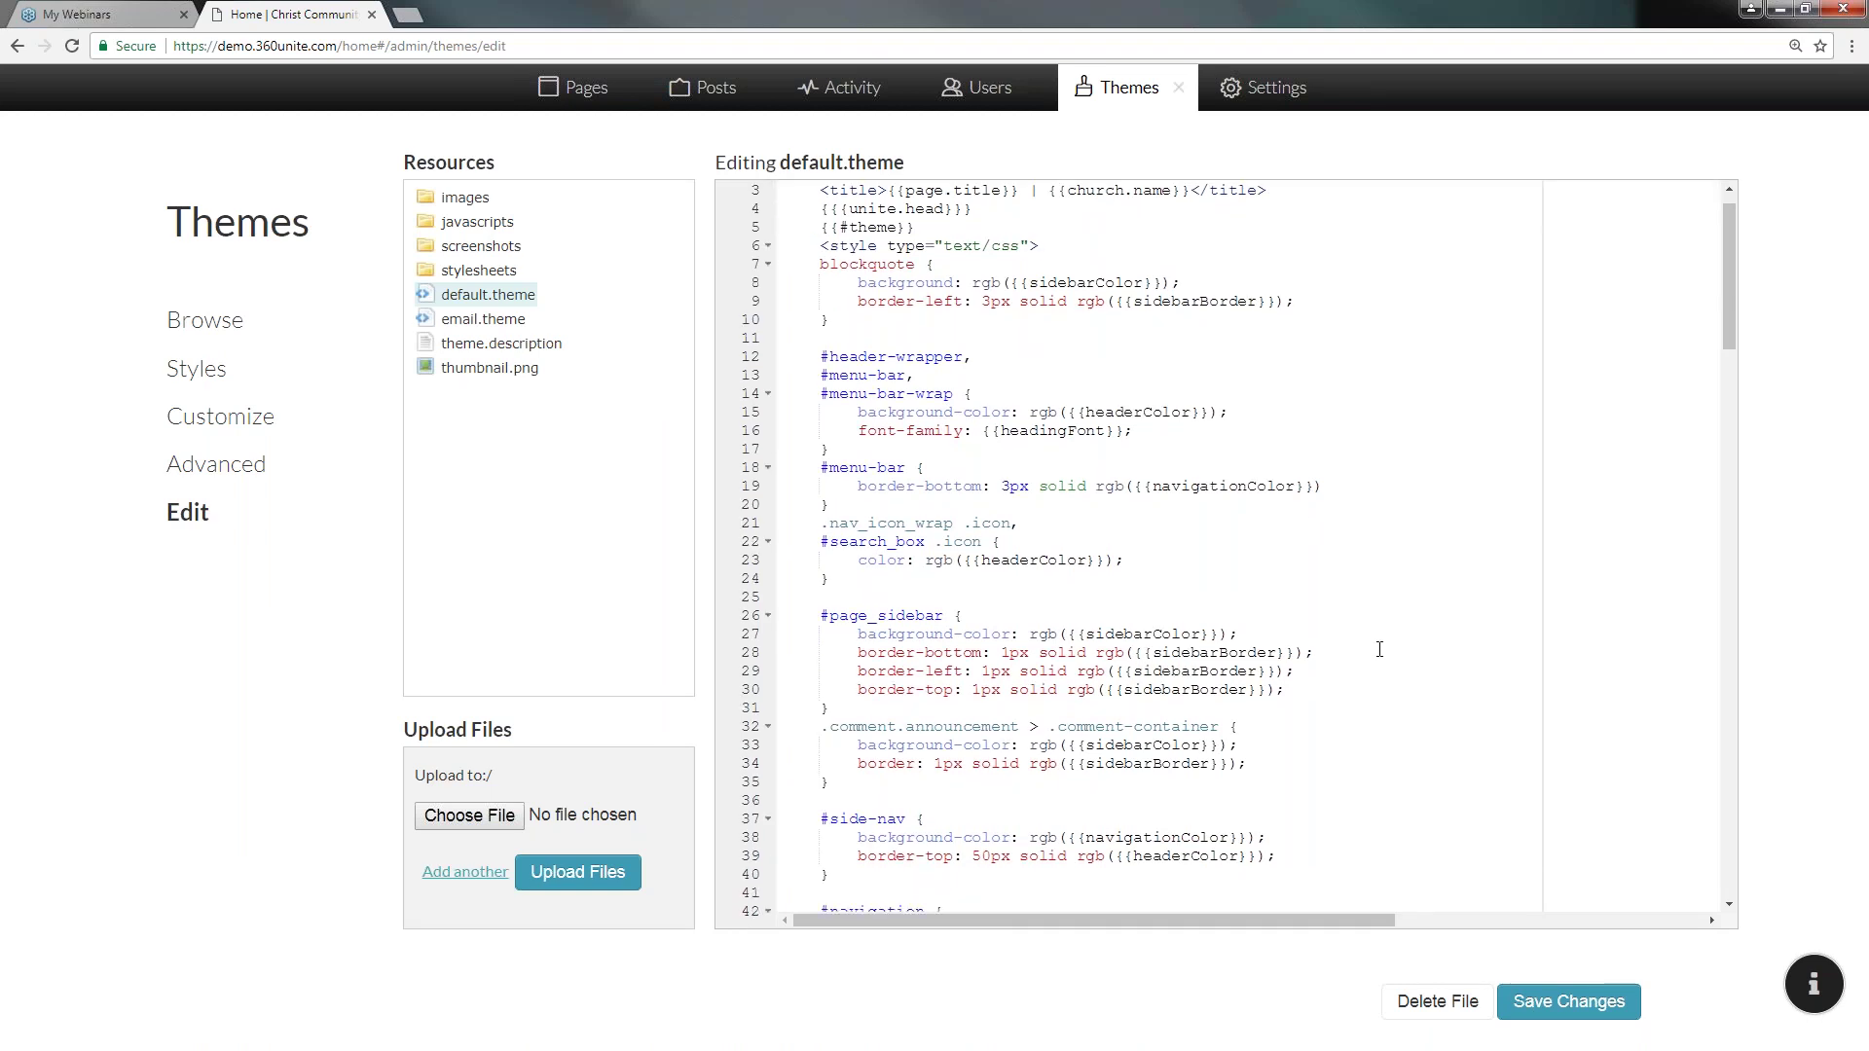
scroll(1385, 649, down, 1)
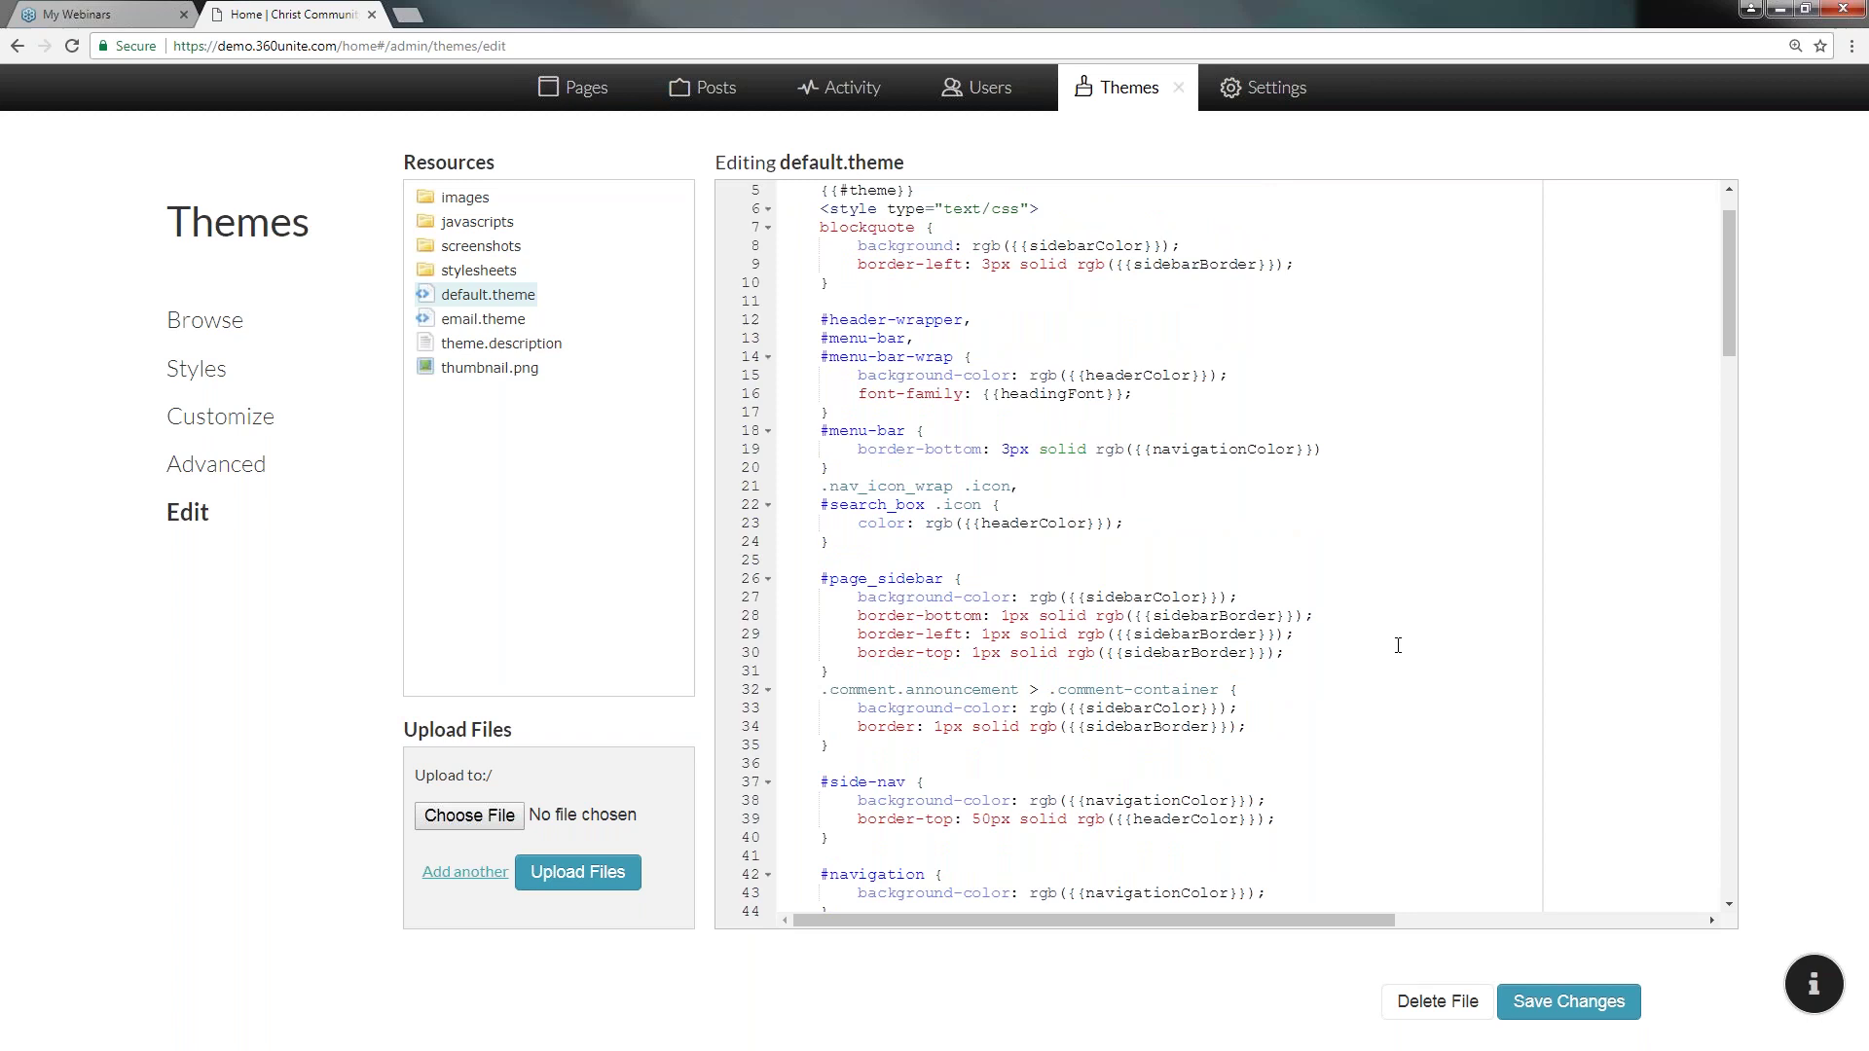
scroll(1398, 645, down, 4)
scroll(1375, 657, down, 6)
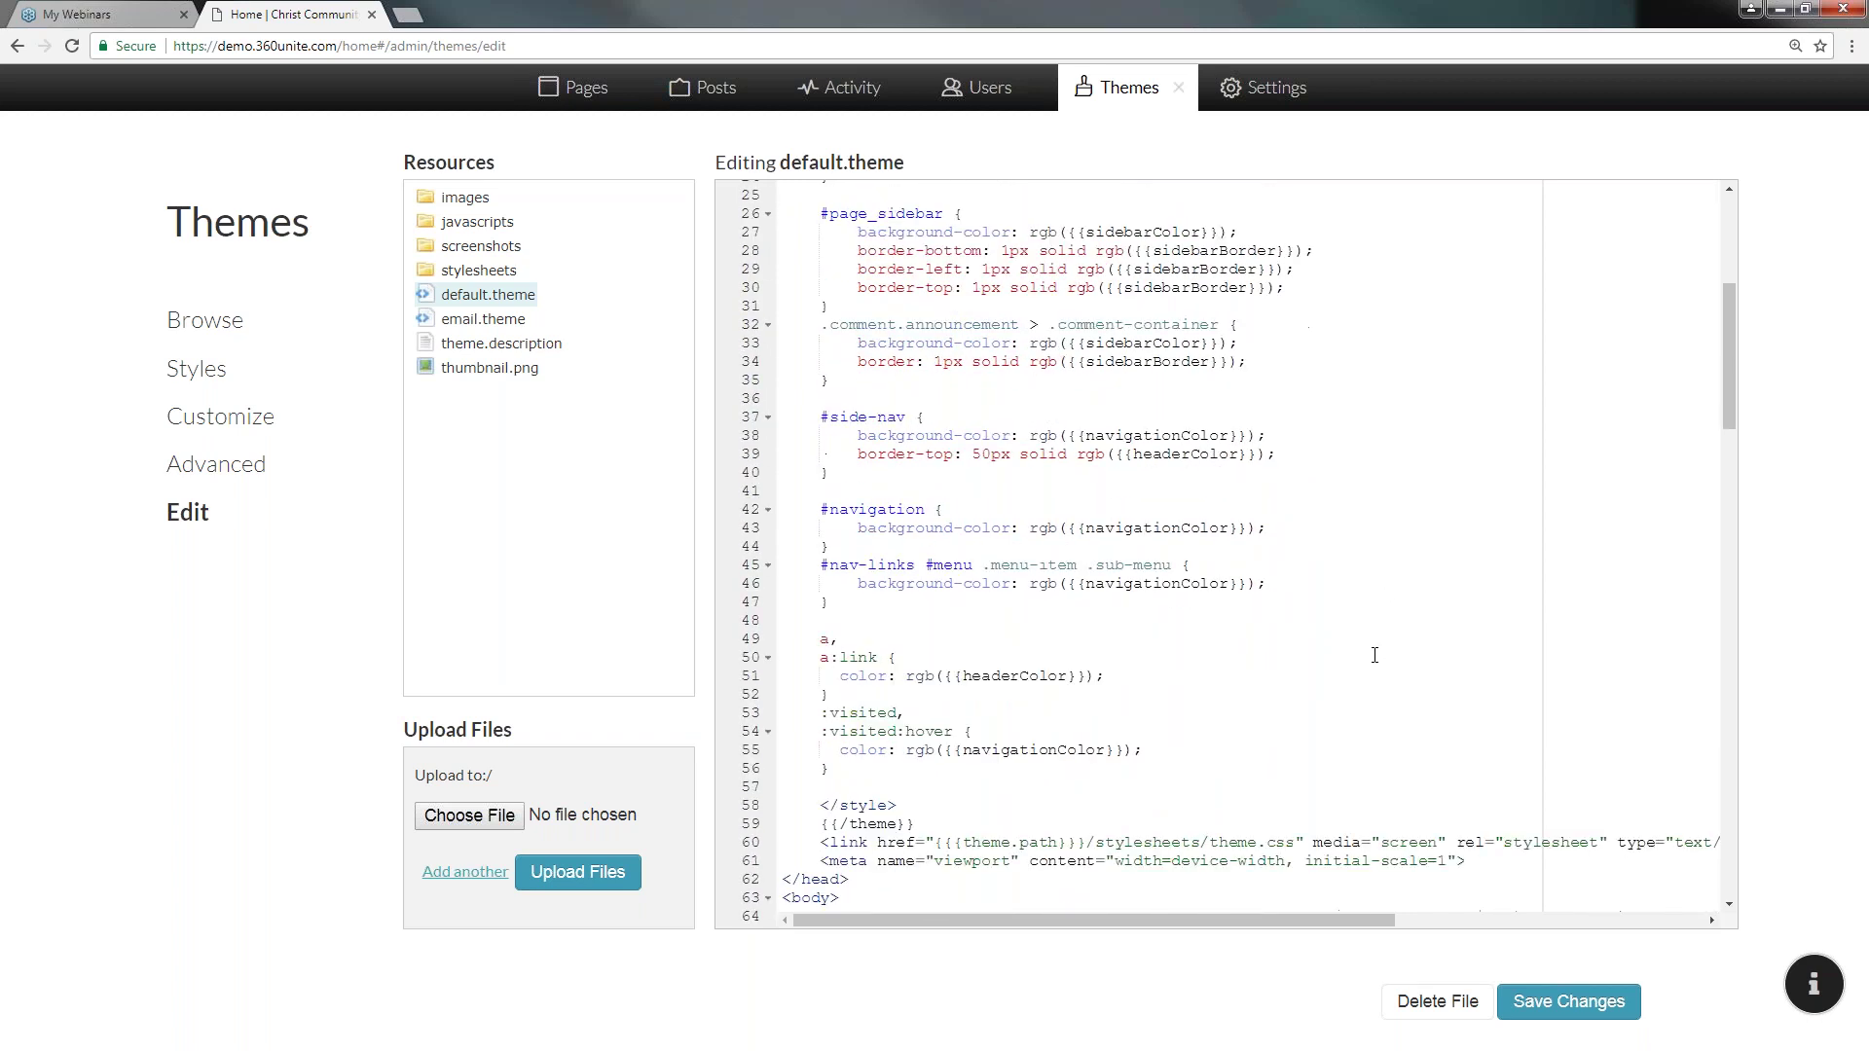
scroll(1374, 655, up, 3)
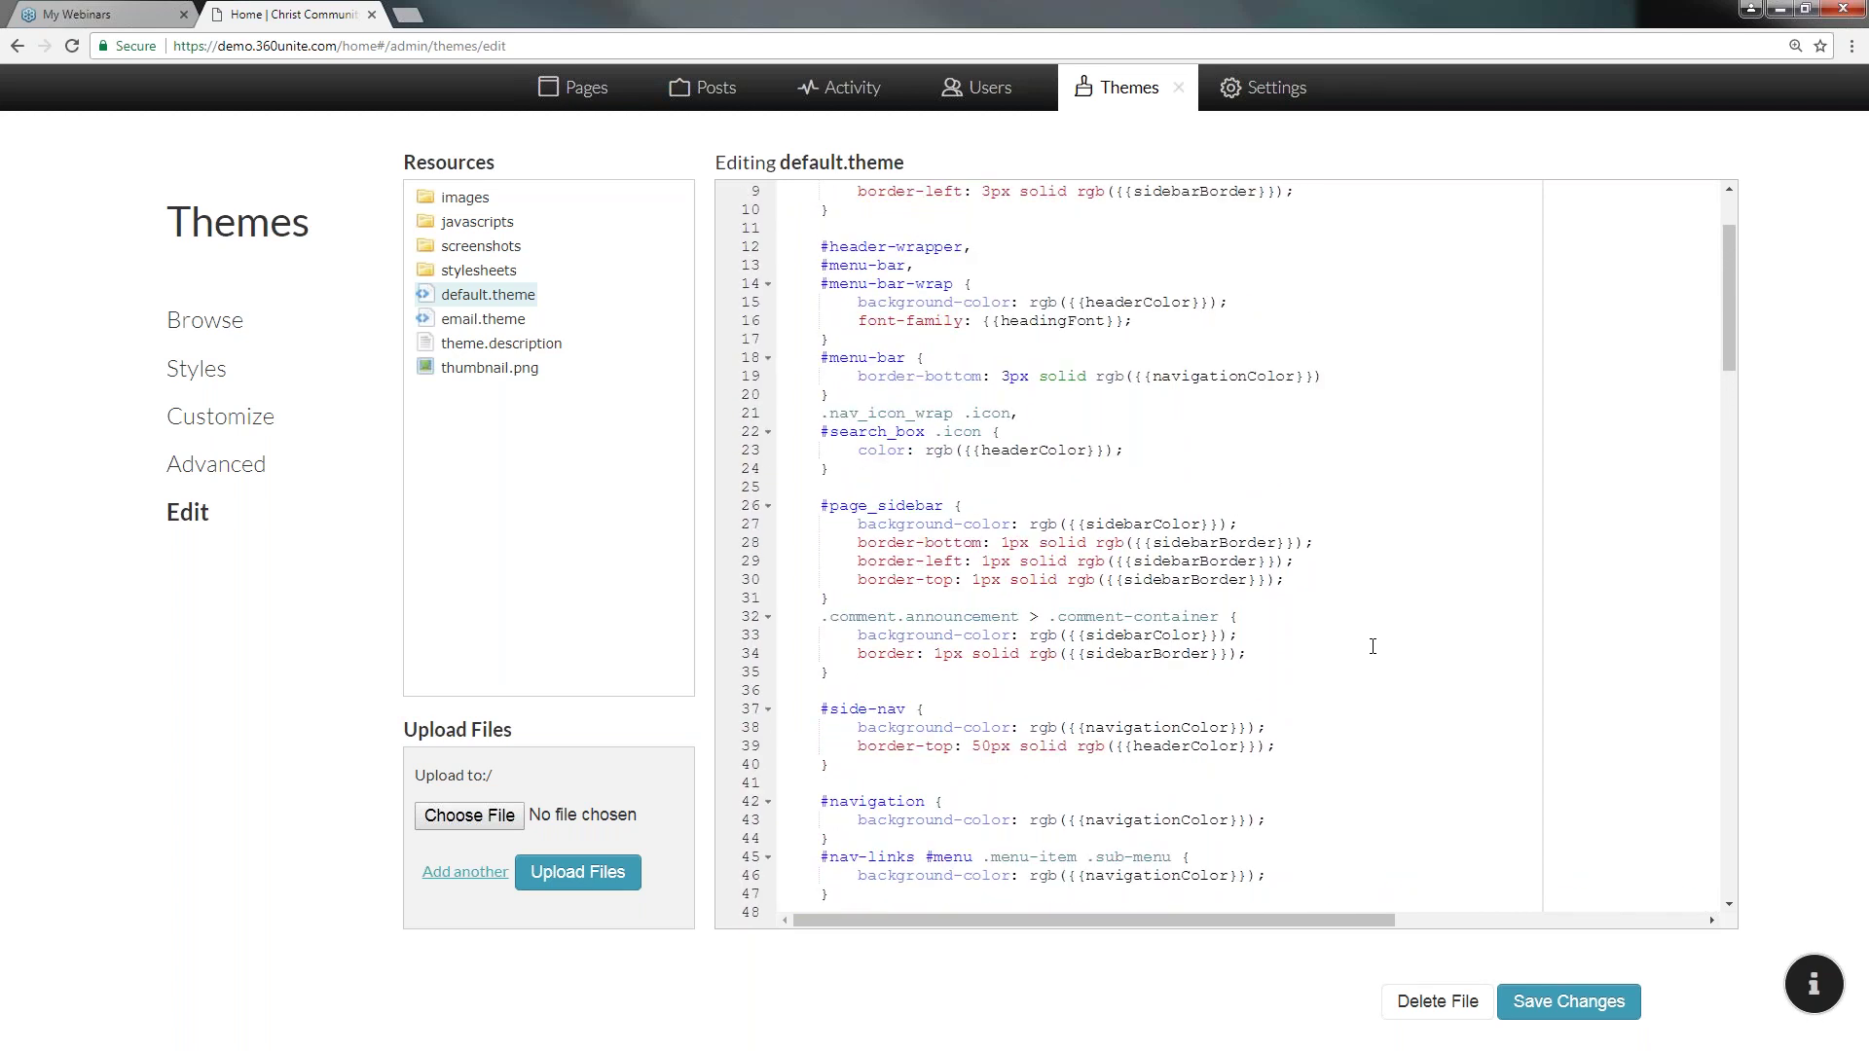
scroll(1371, 646, up, 1)
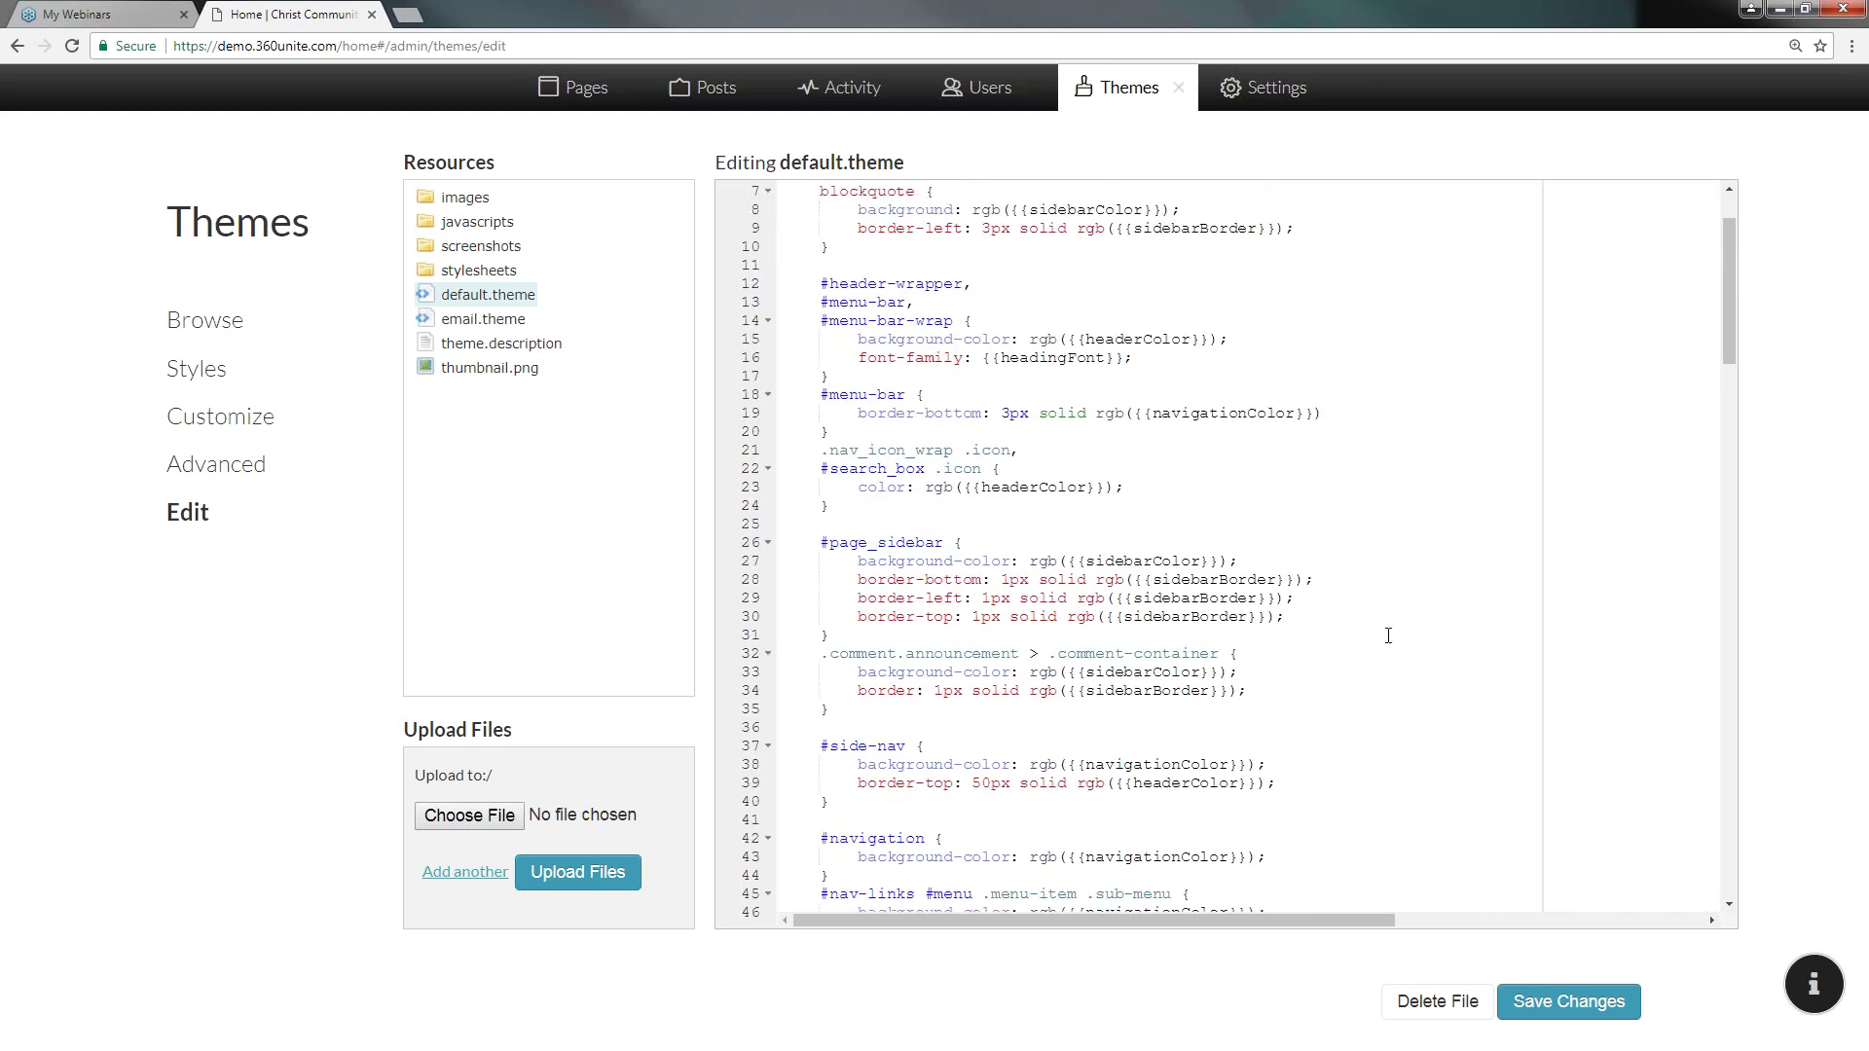
scroll(1391, 626, up, 2)
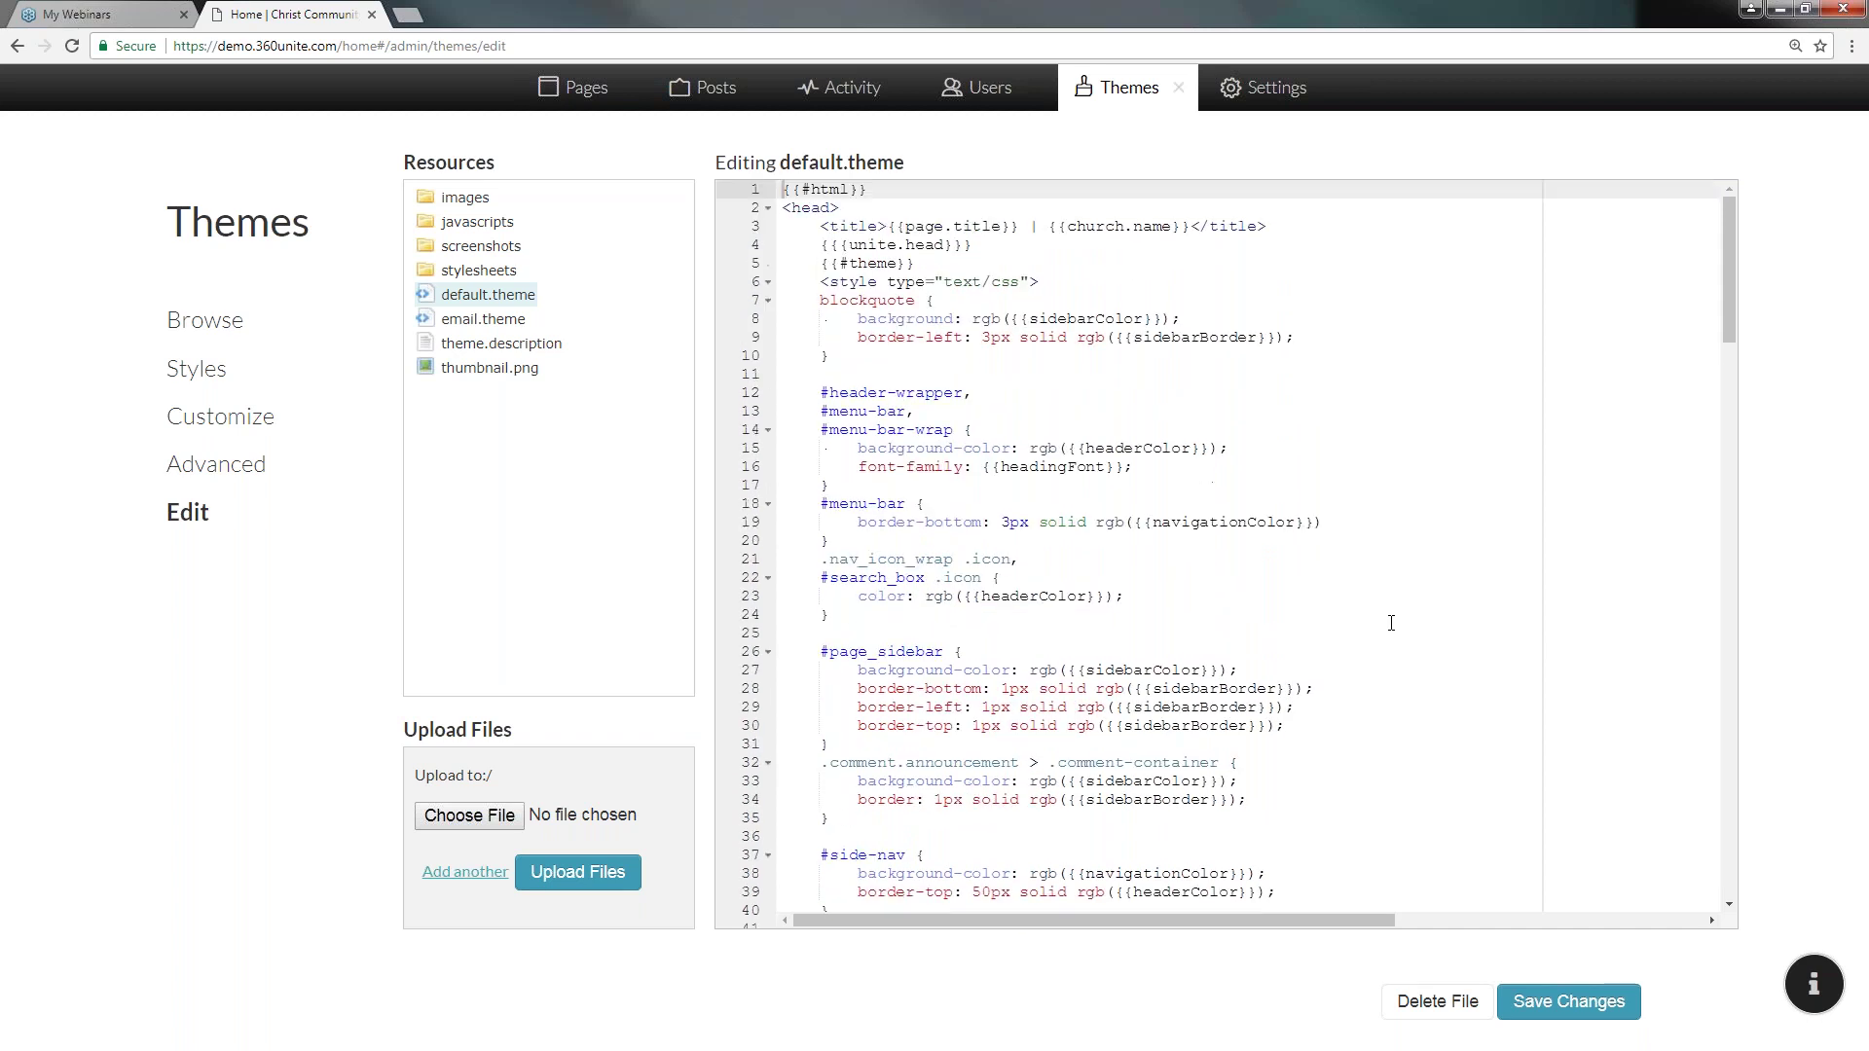
- Expand the images folder in the theme resources, open theme.description, and save the file
click(462, 198)
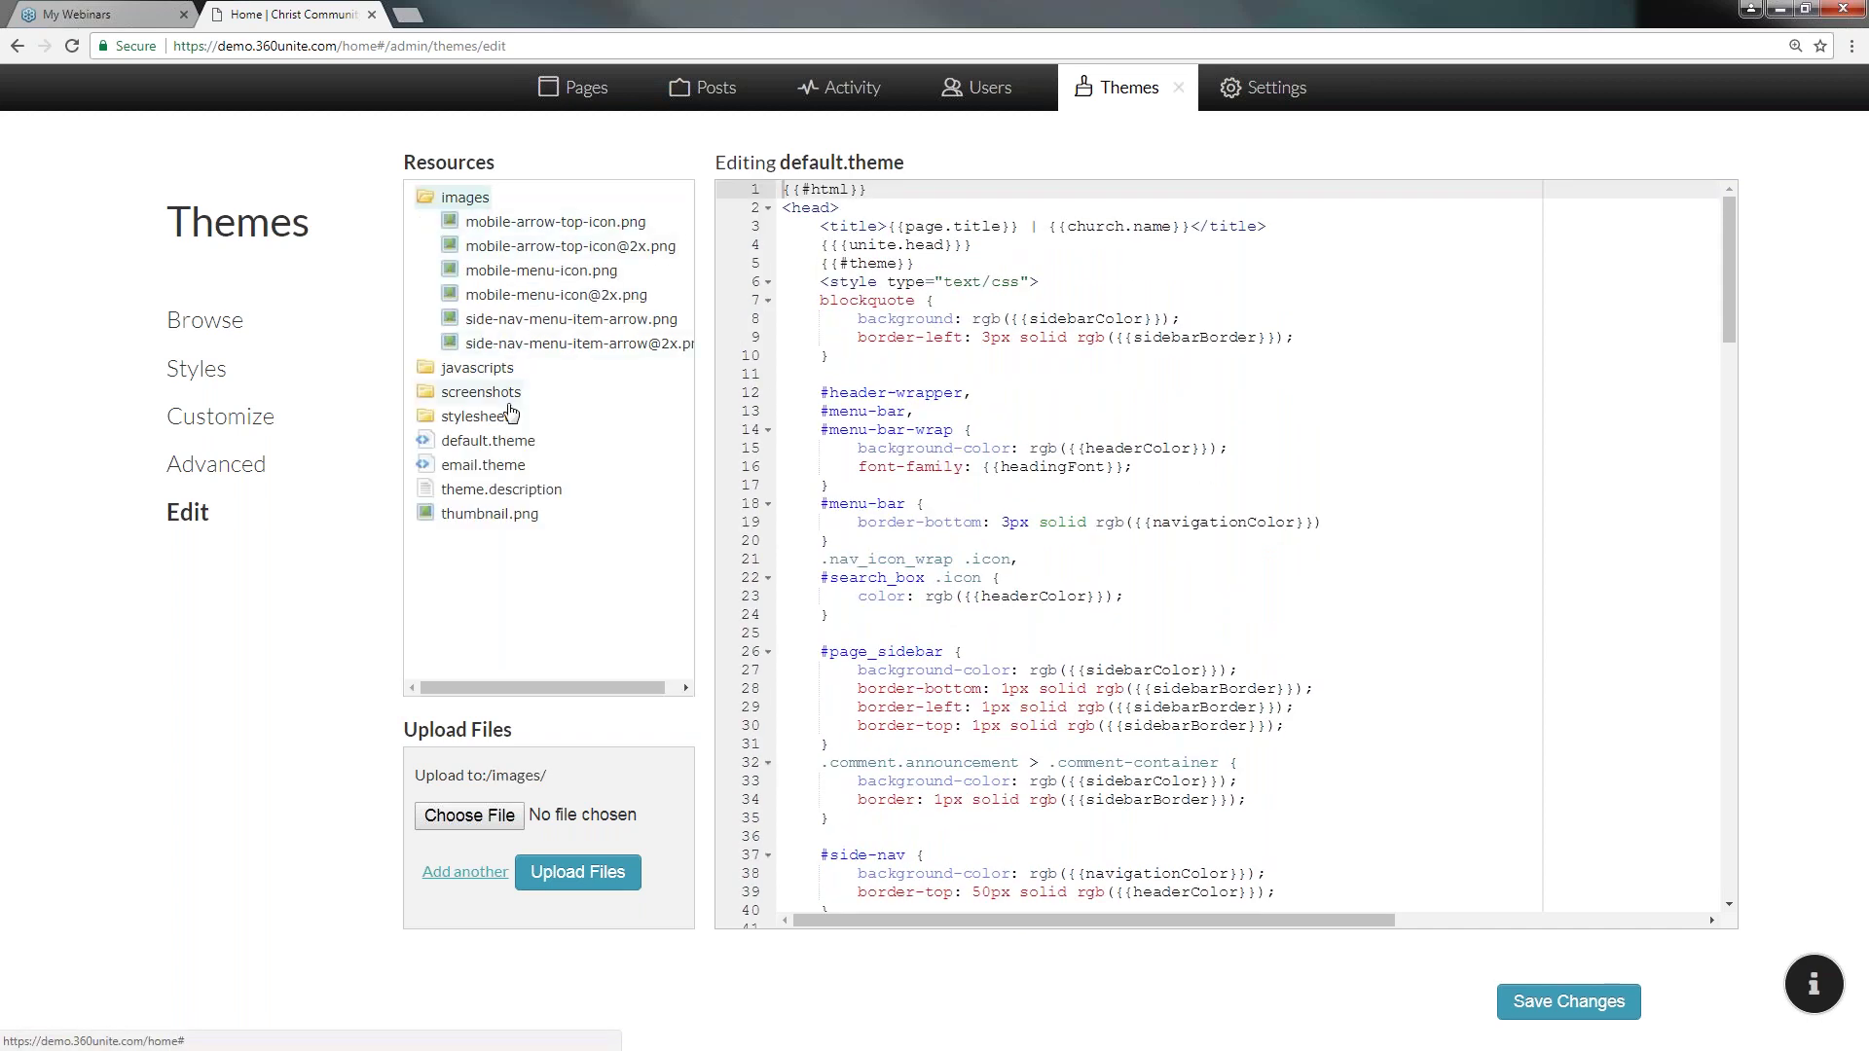
click(511, 490)
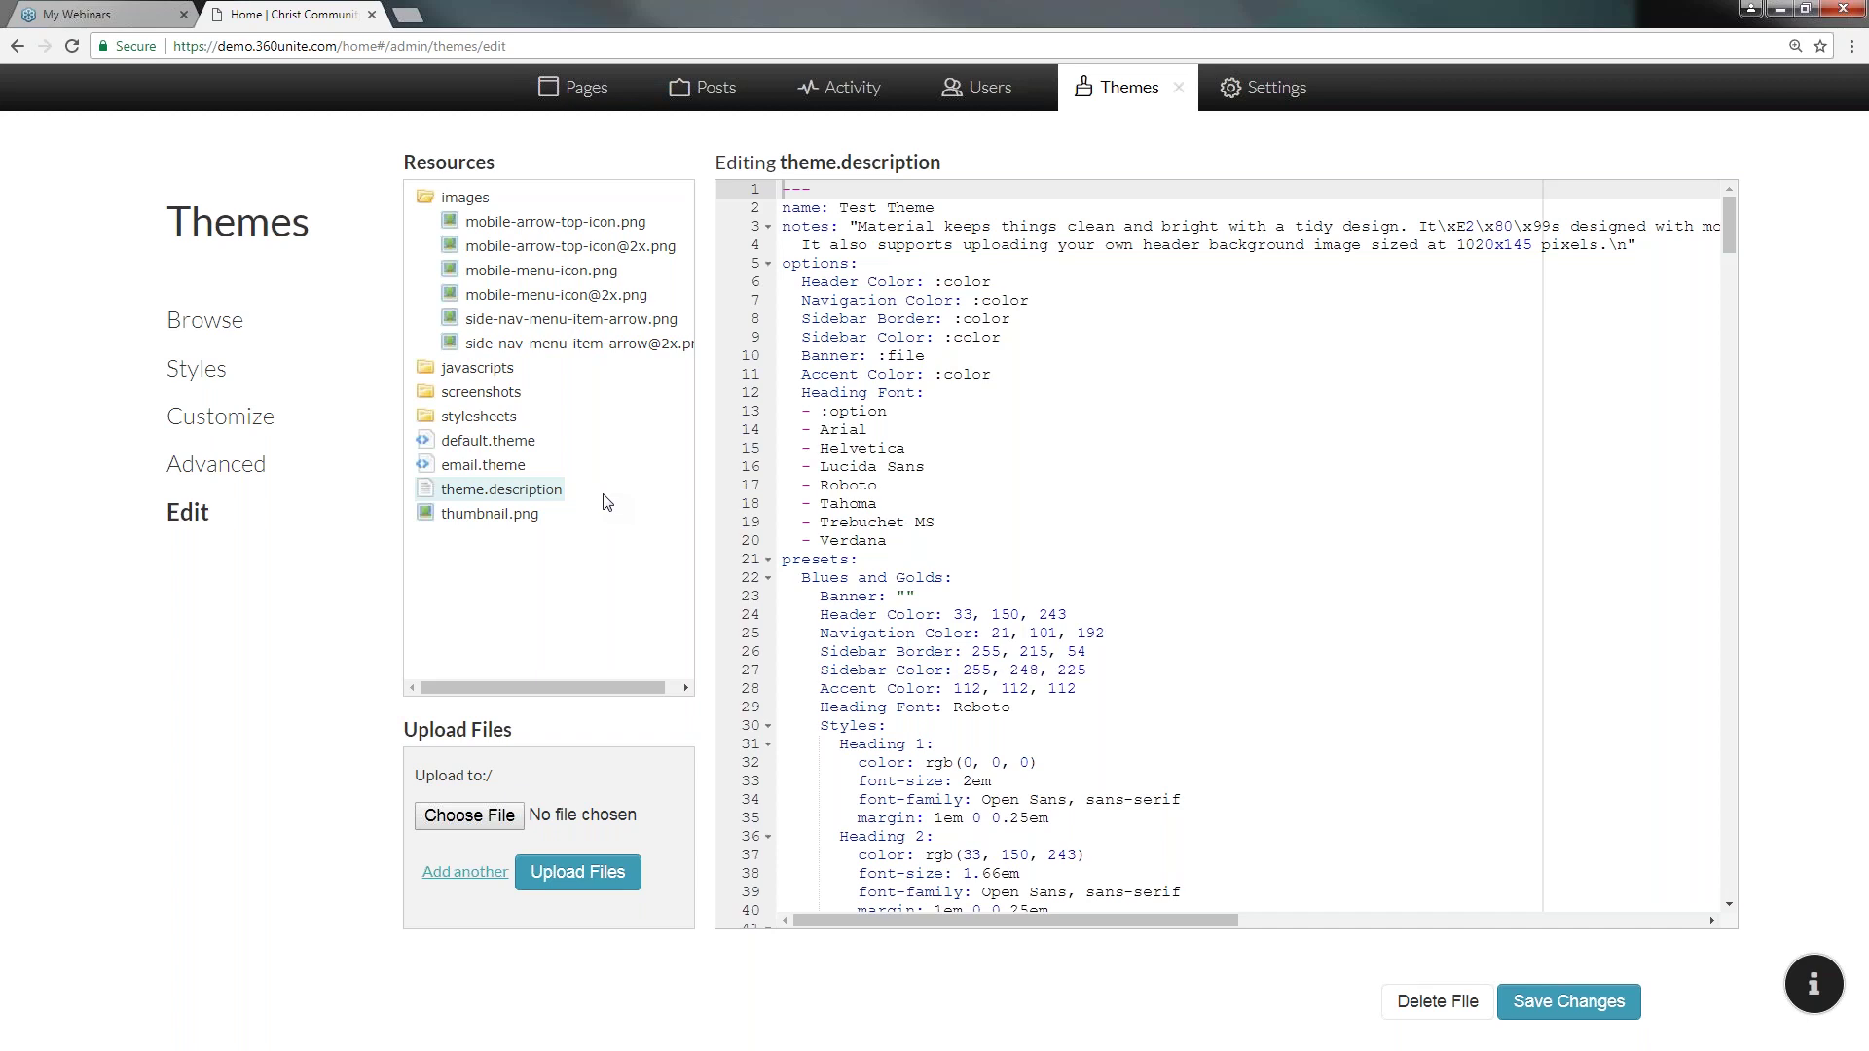
click(1558, 1011)
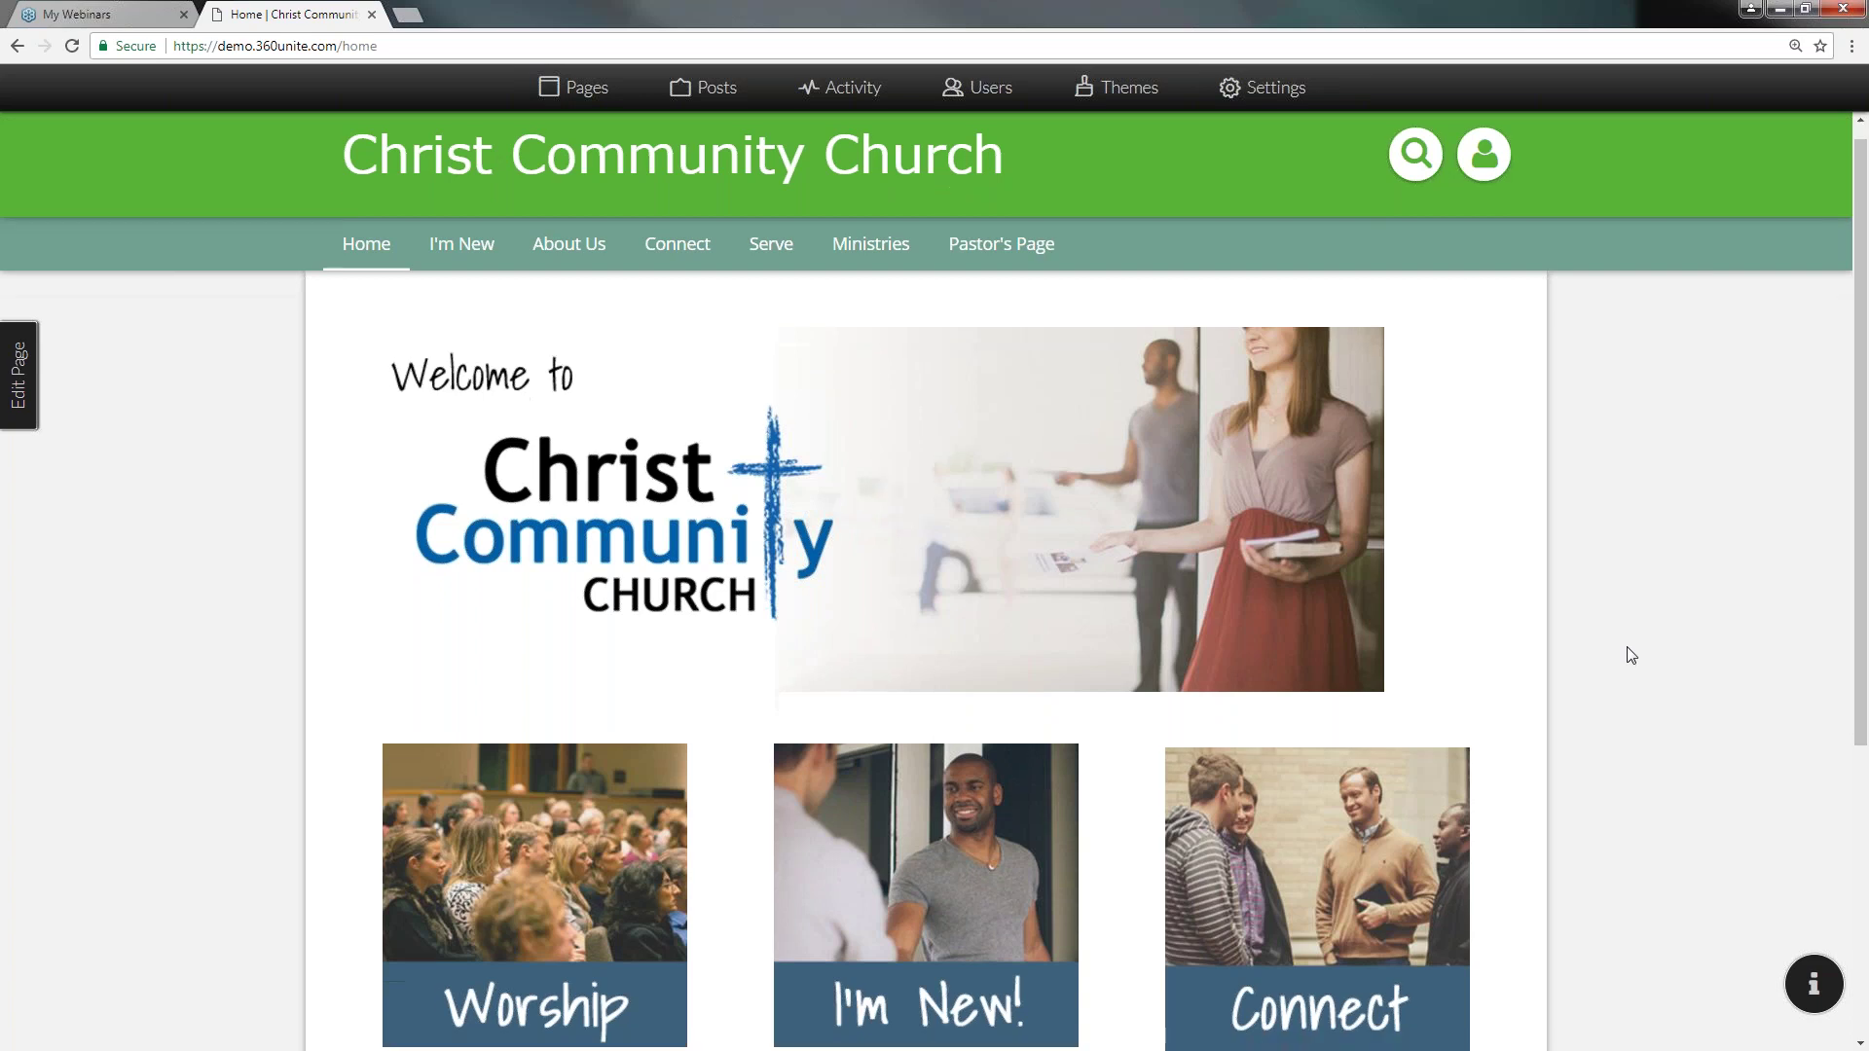
scroll(1632, 655, down, 3)
scroll(1645, 659, up, 4)
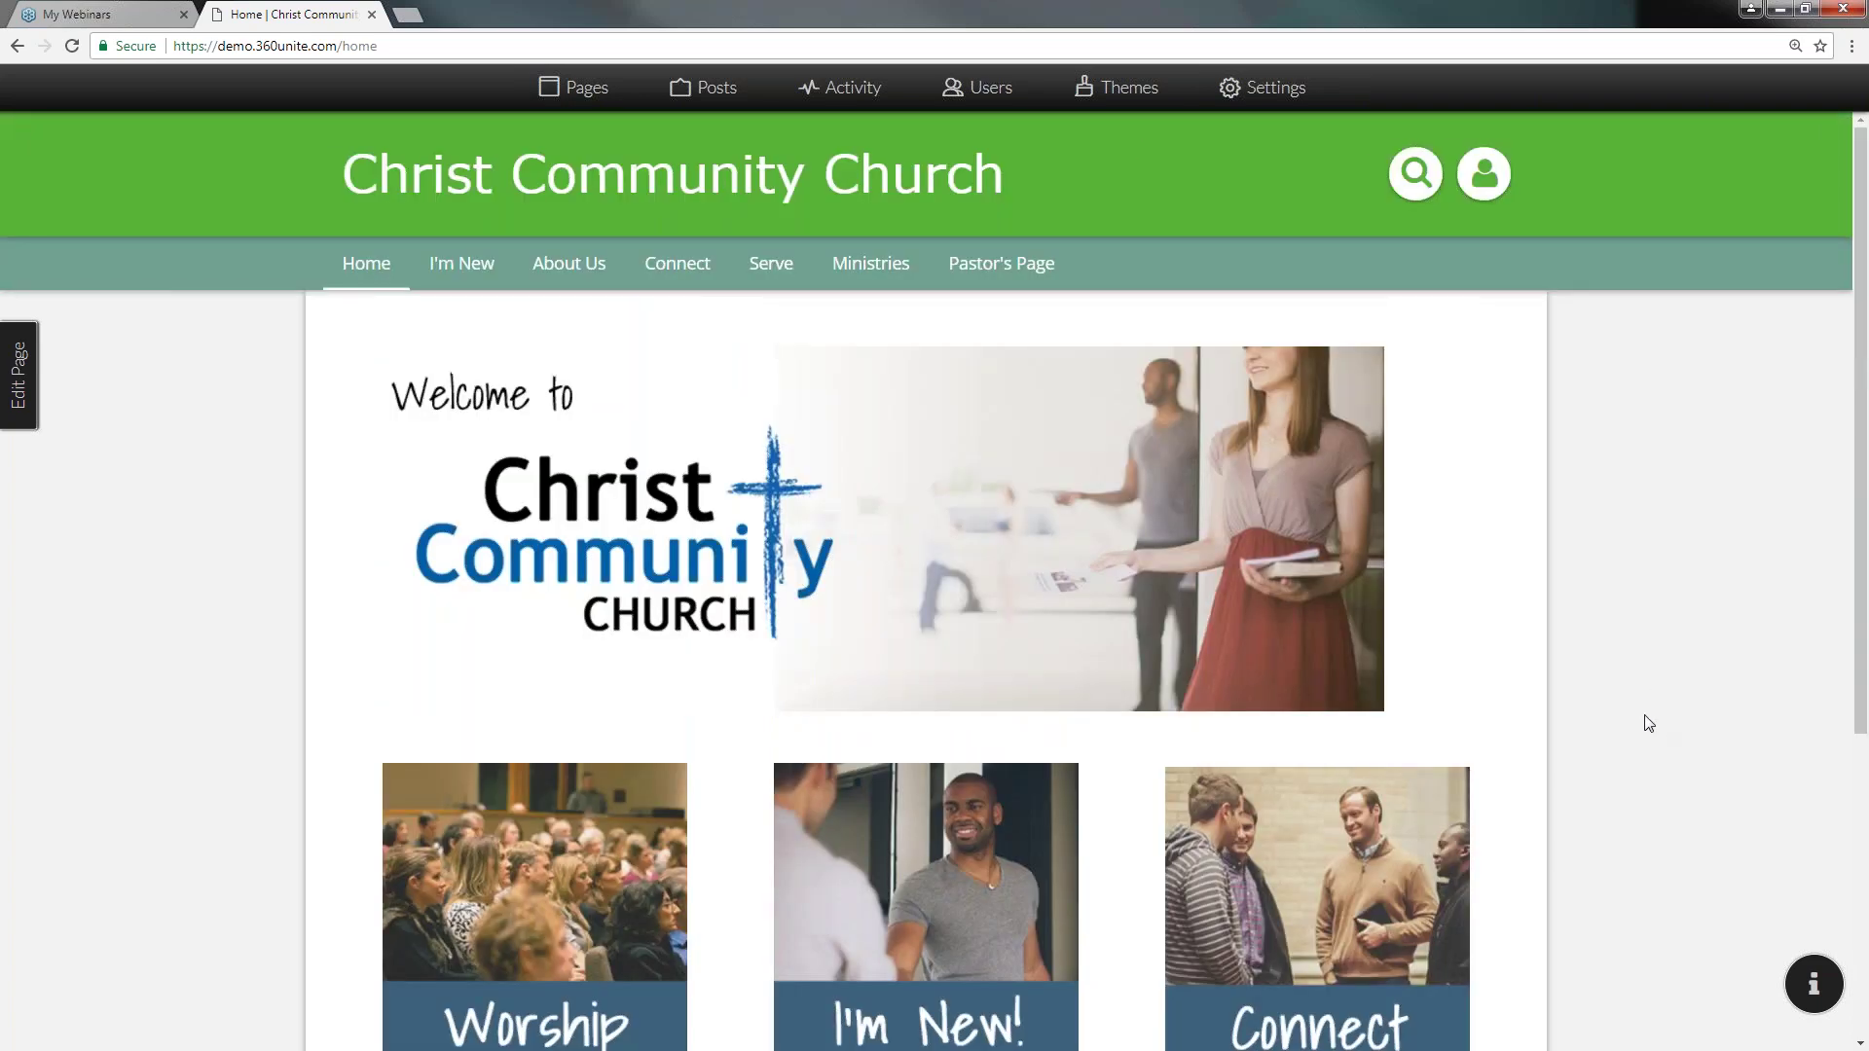
- Apply the Urban theme with its light gray and black preset, and return to the website's home page
click(1106, 95)
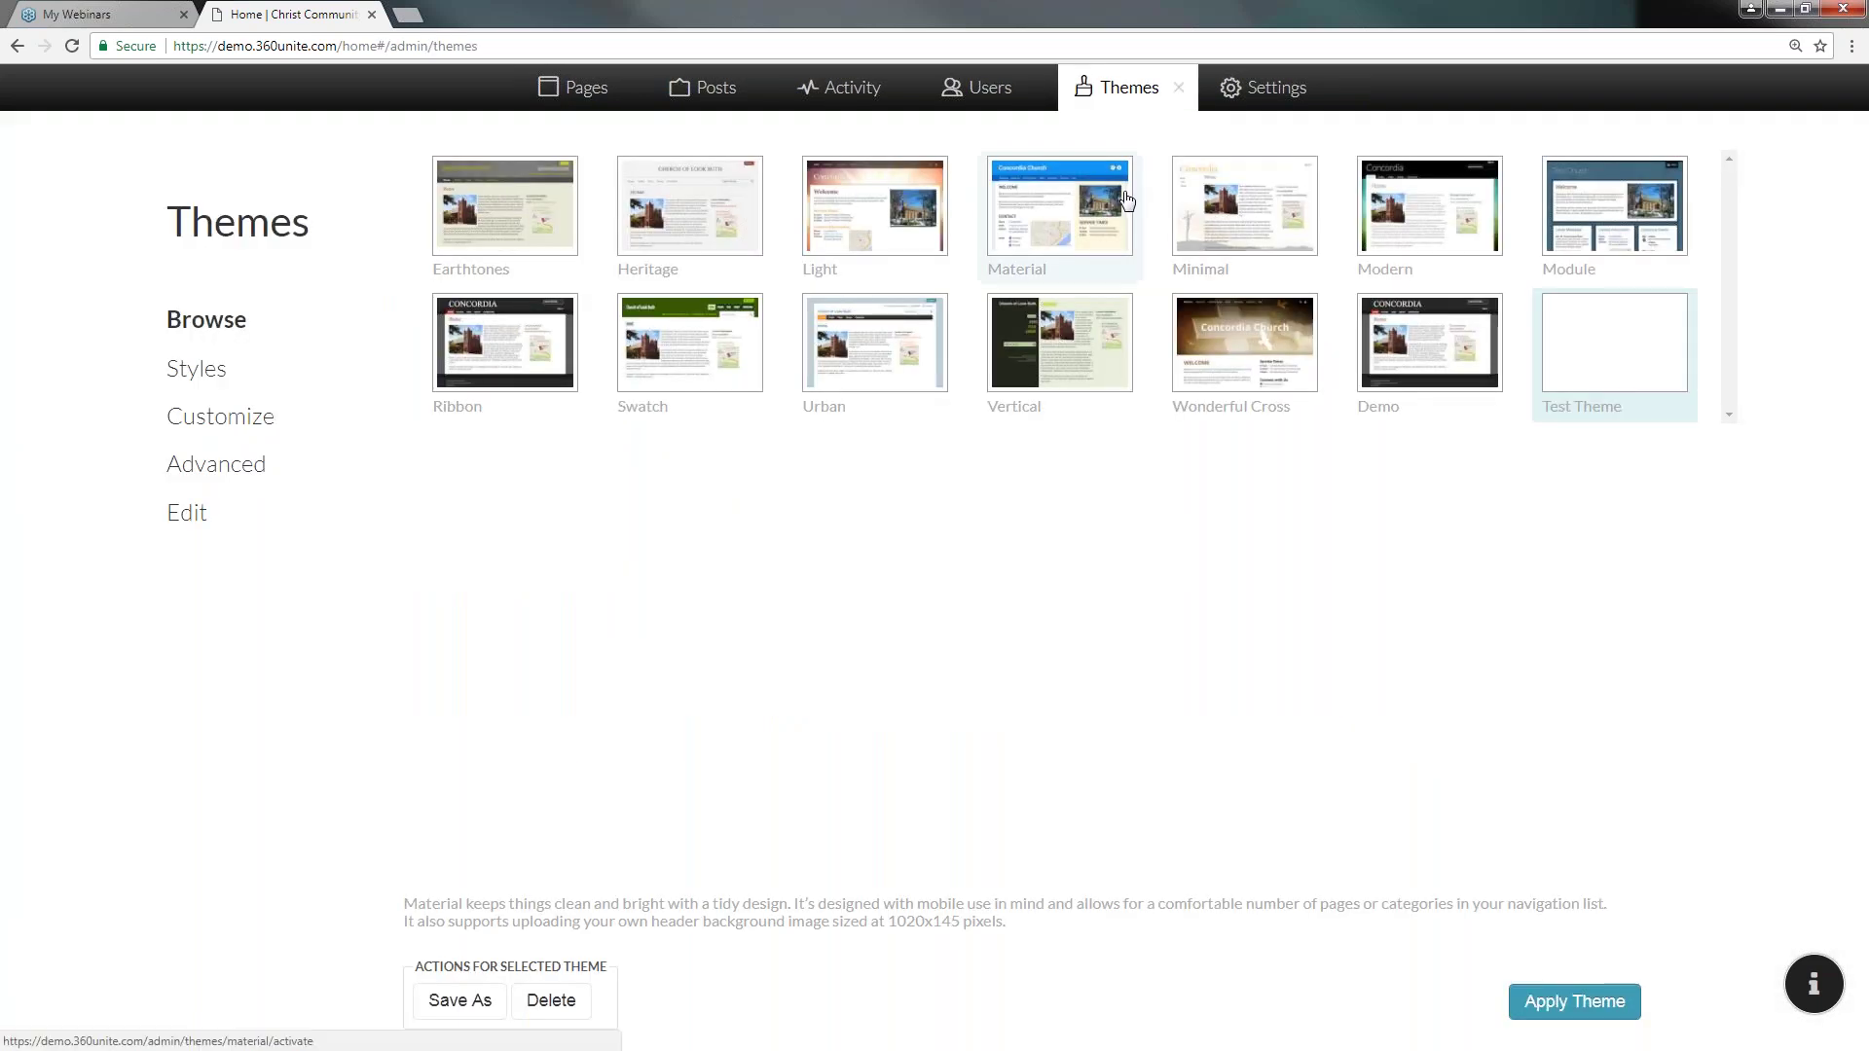
click(865, 392)
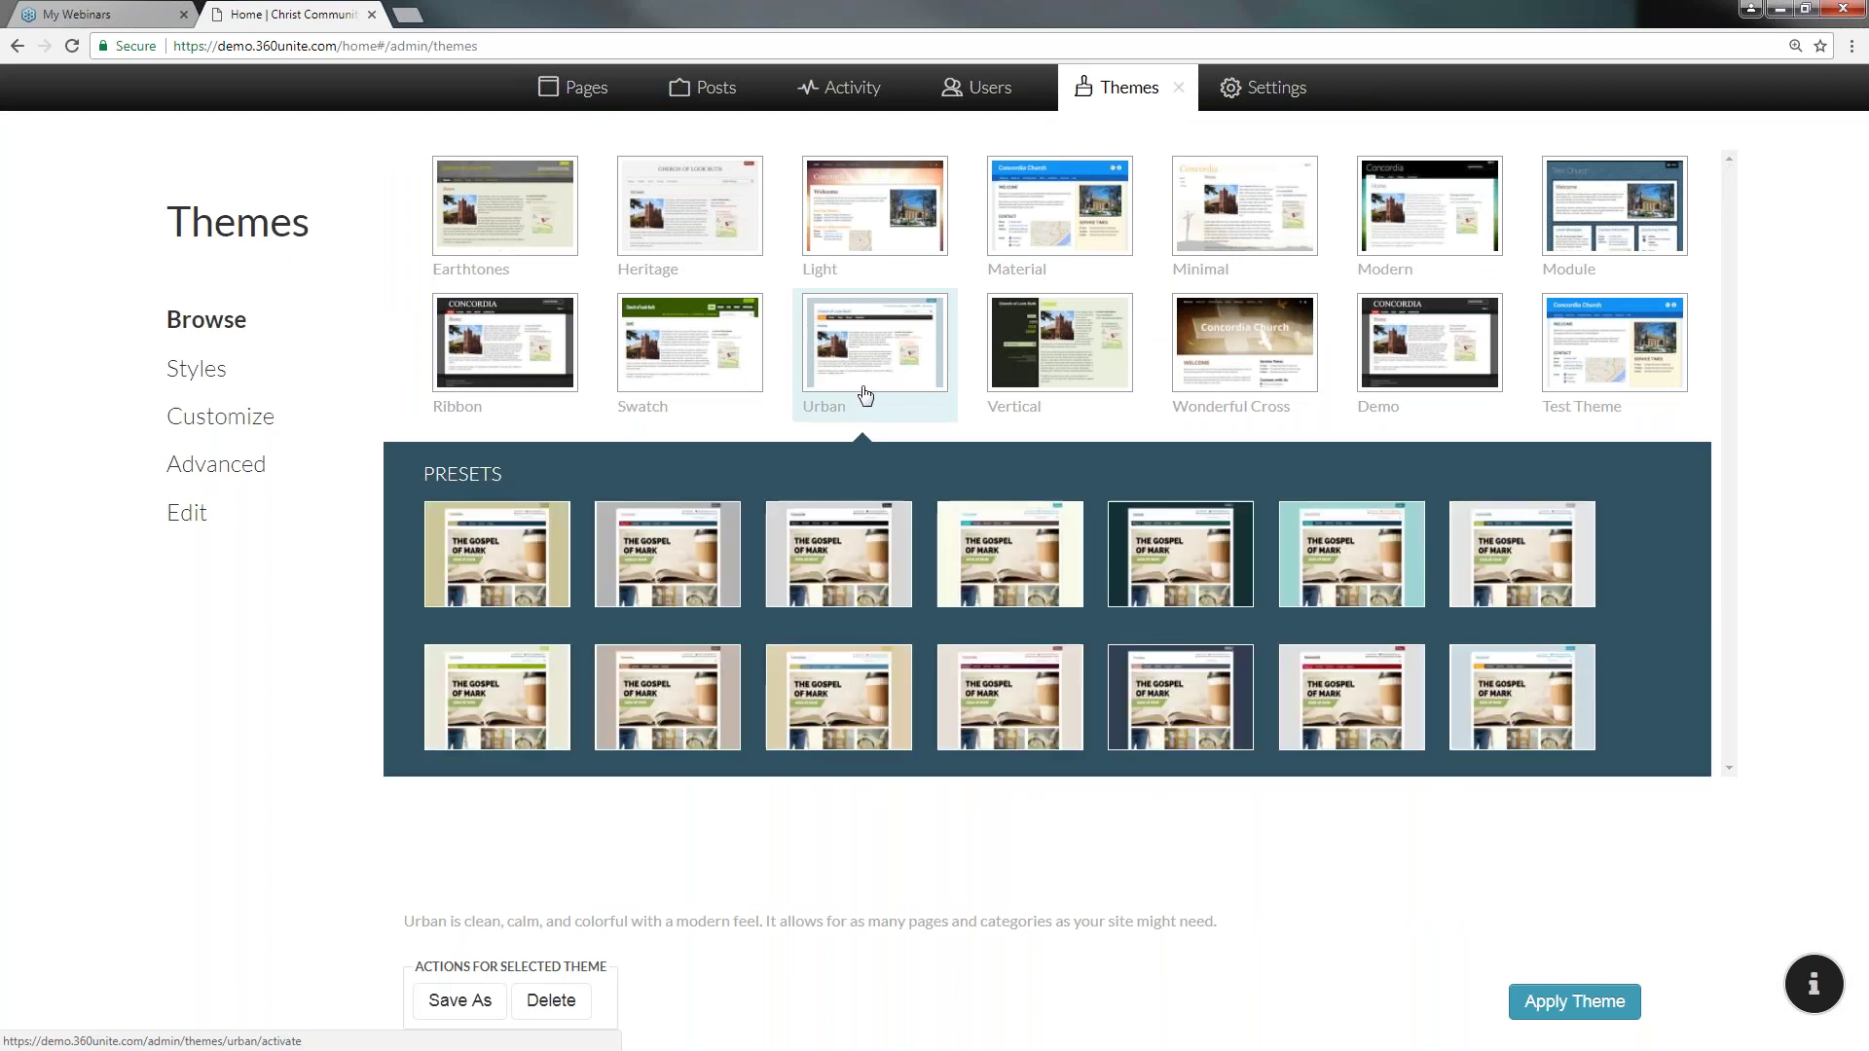
click(861, 526)
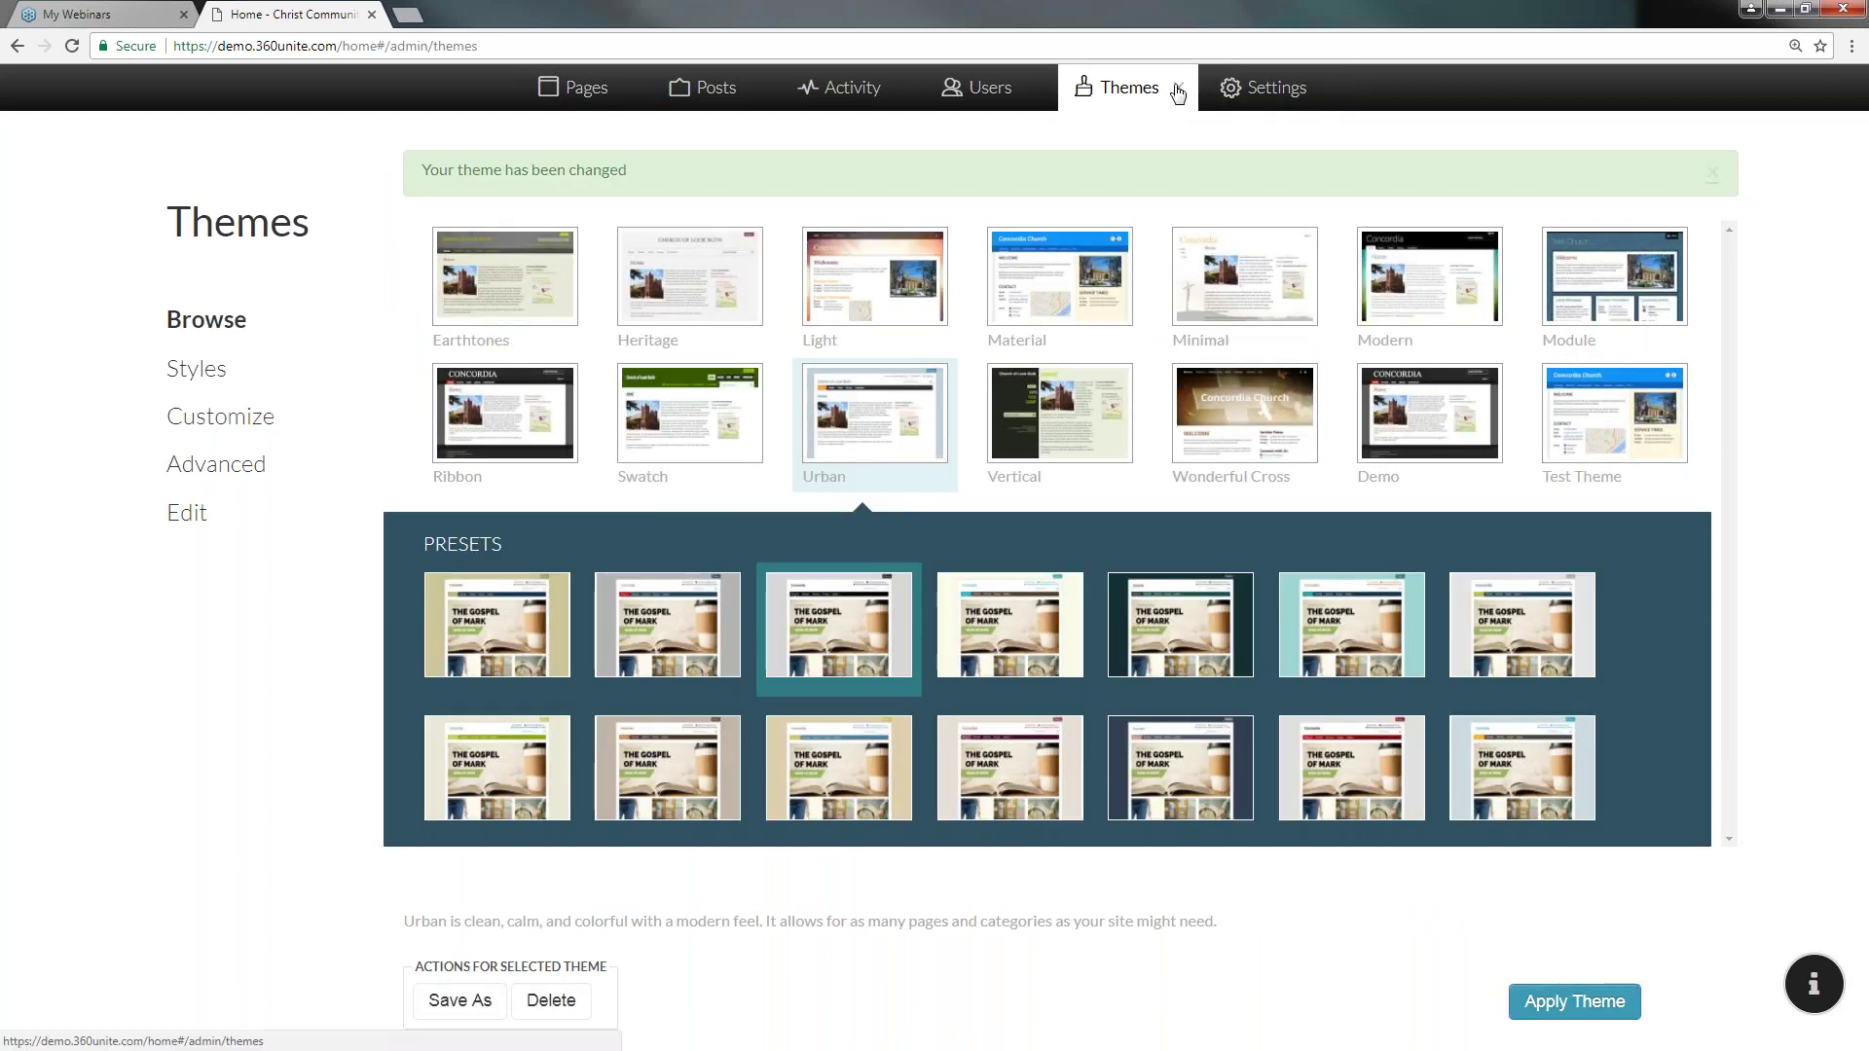
click(1178, 87)
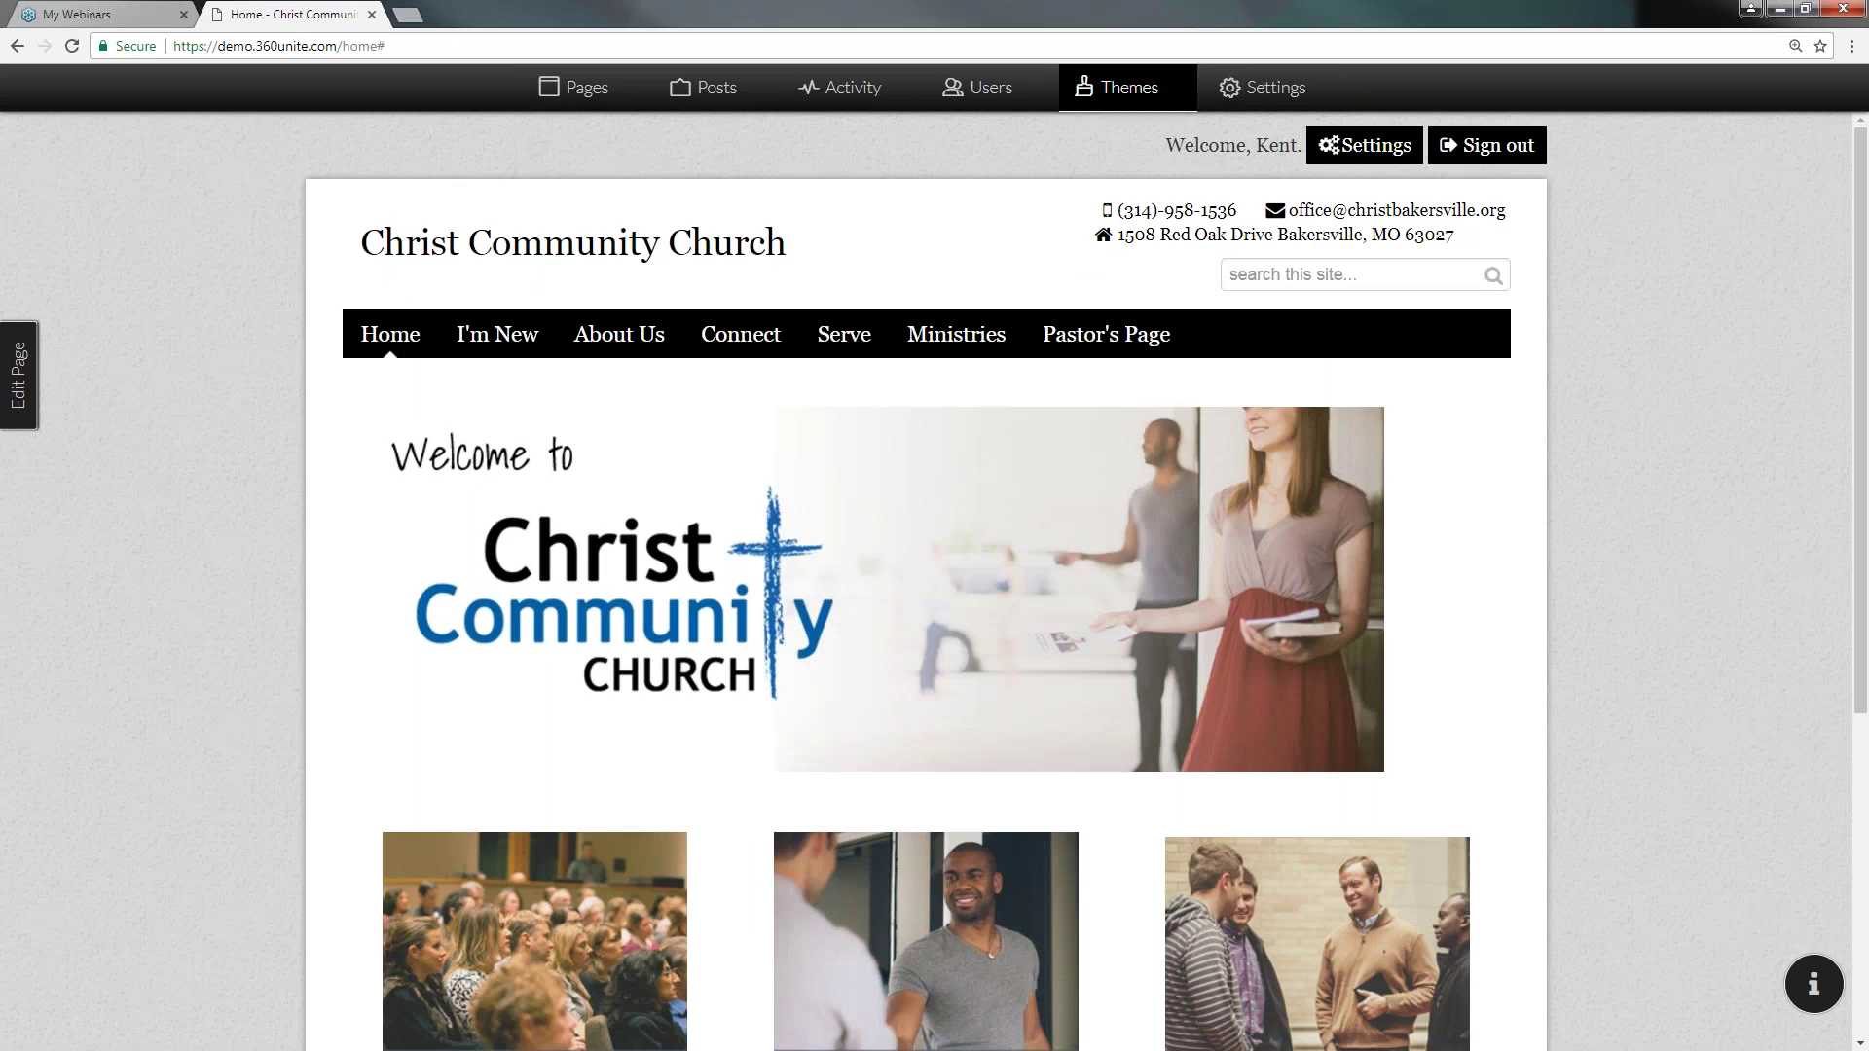
- View the Urban theme's text styles, set its navigation color to a muted purple, and save the customization
click(1121, 86)
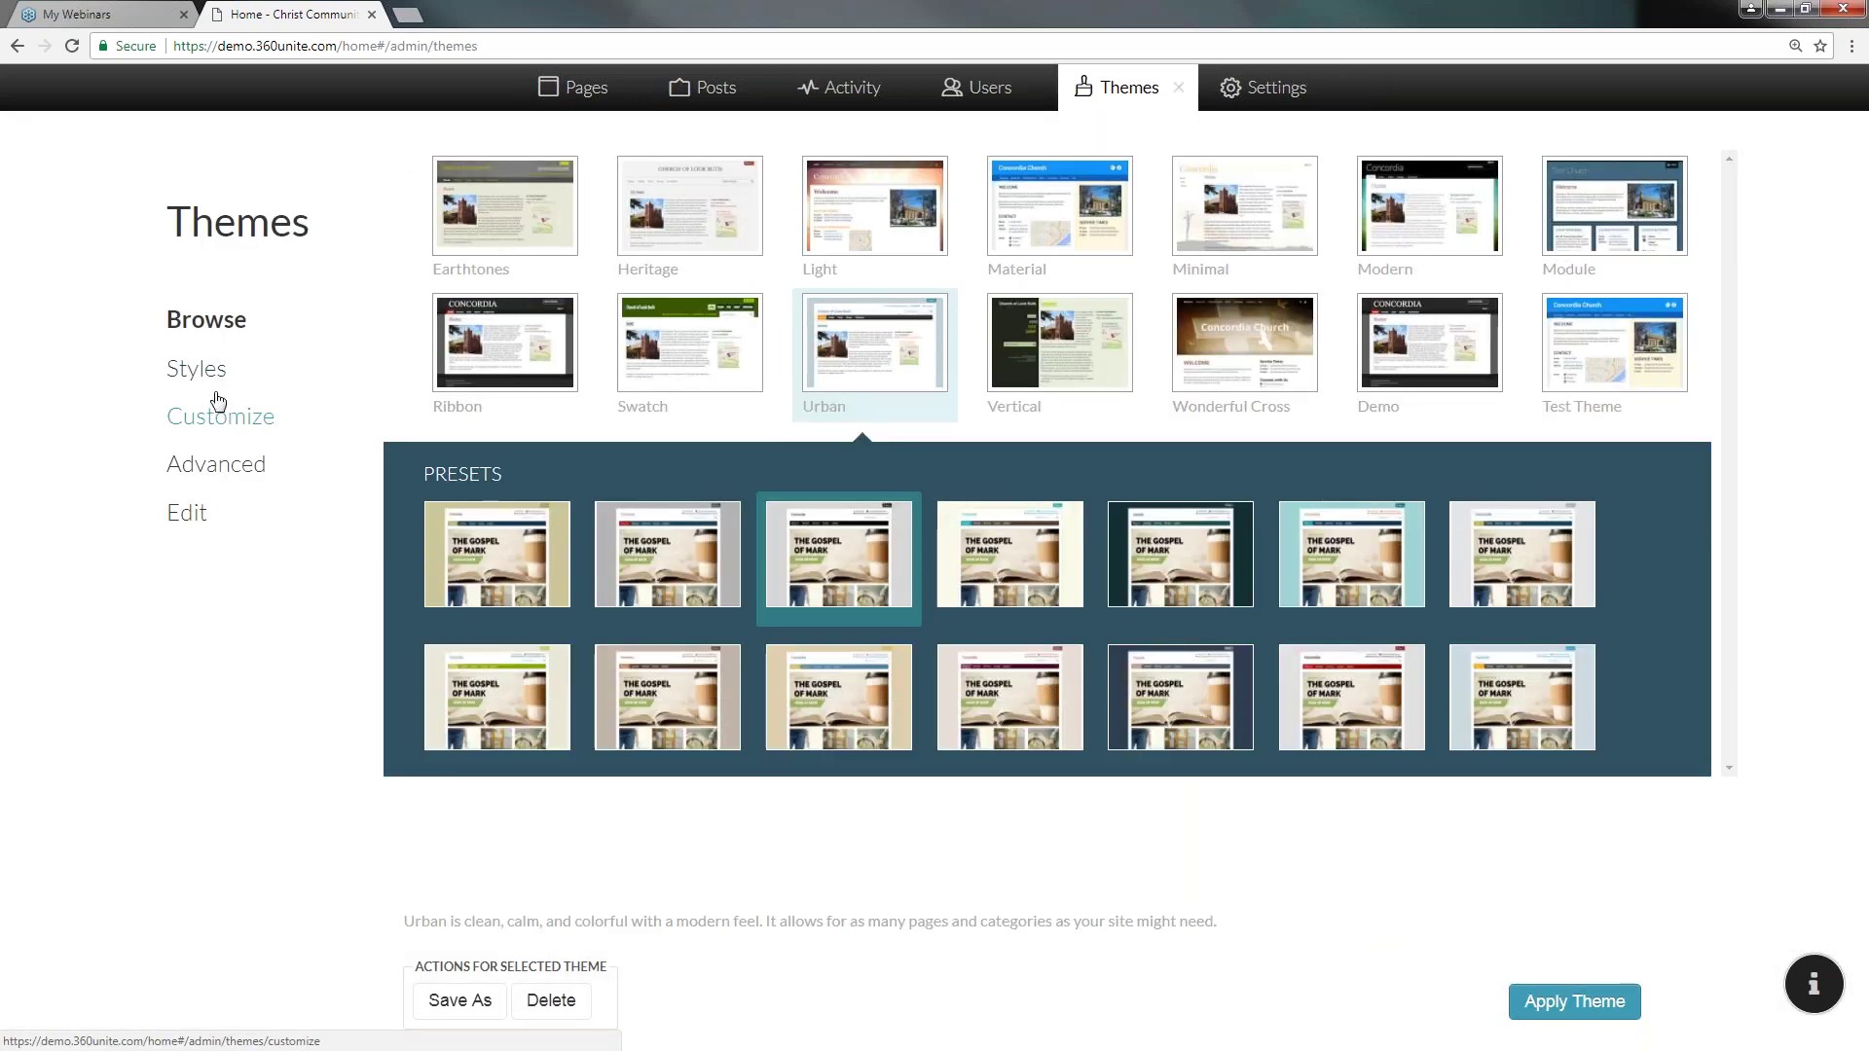
click(211, 374)
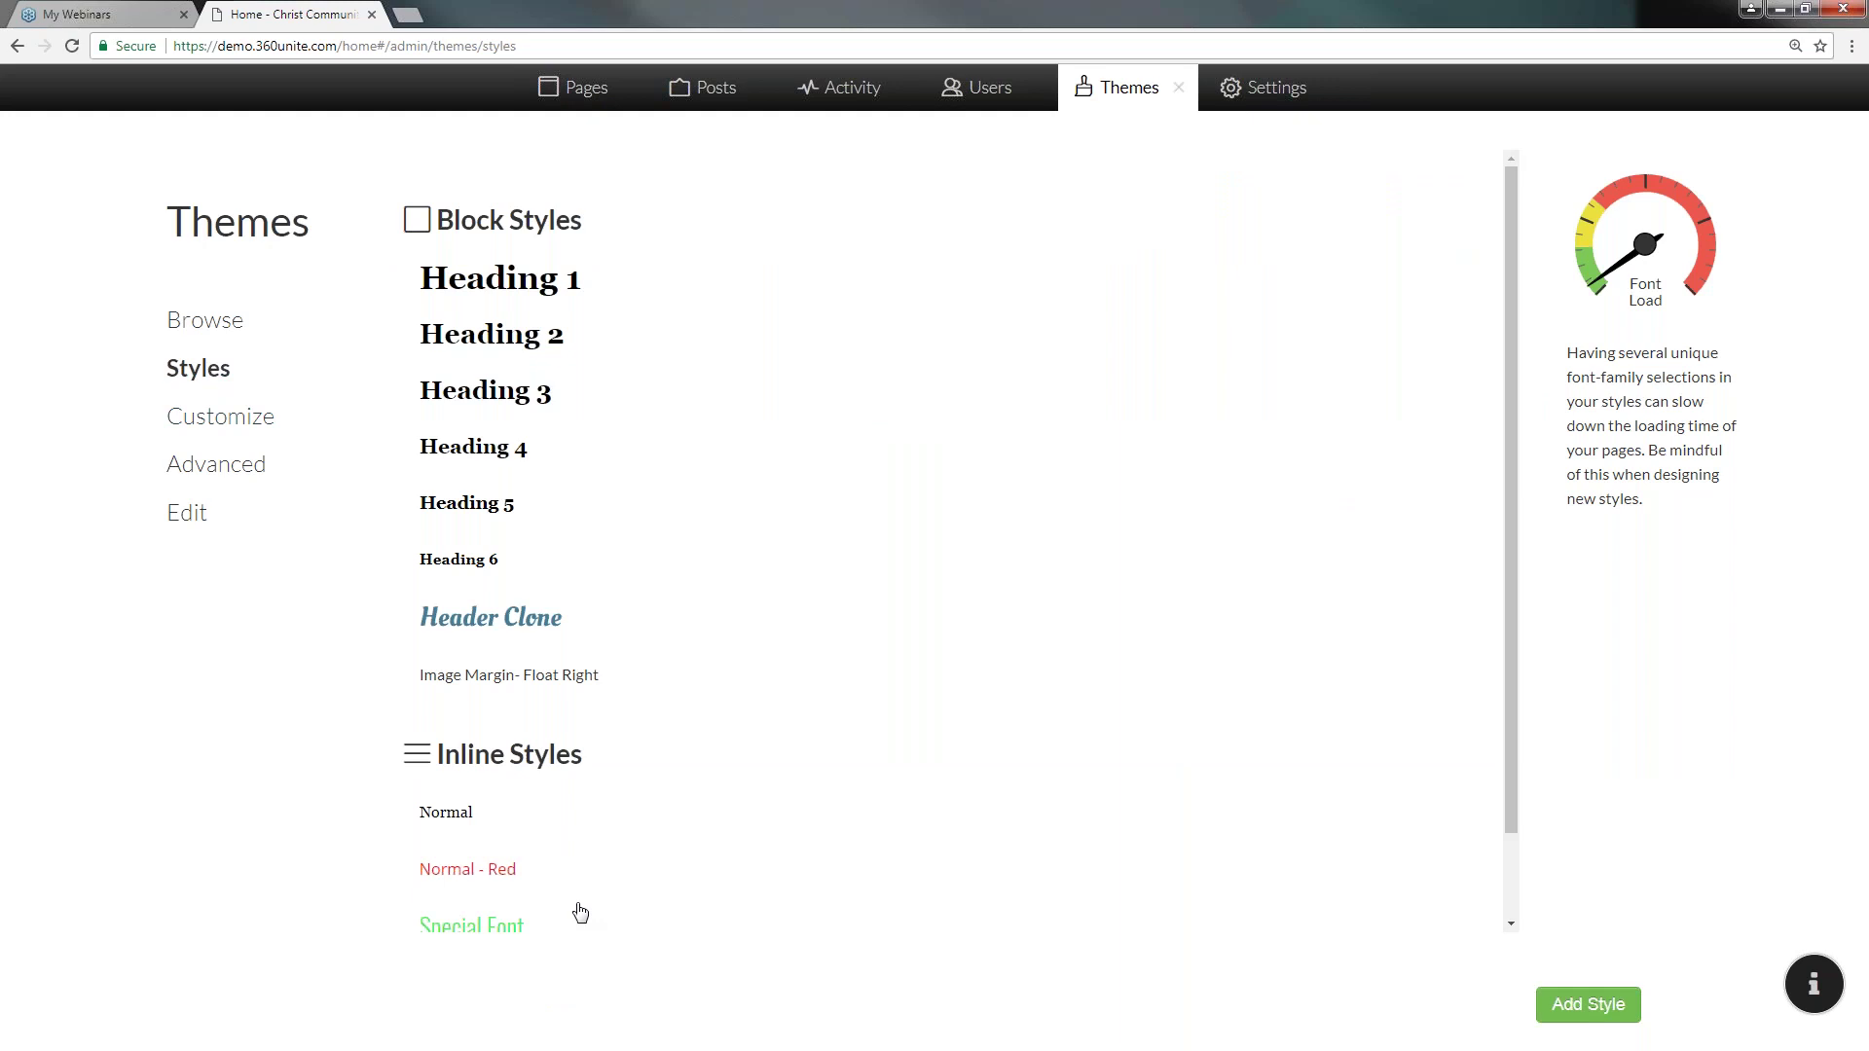
click(243, 415)
click(572, 340)
click(715, 435)
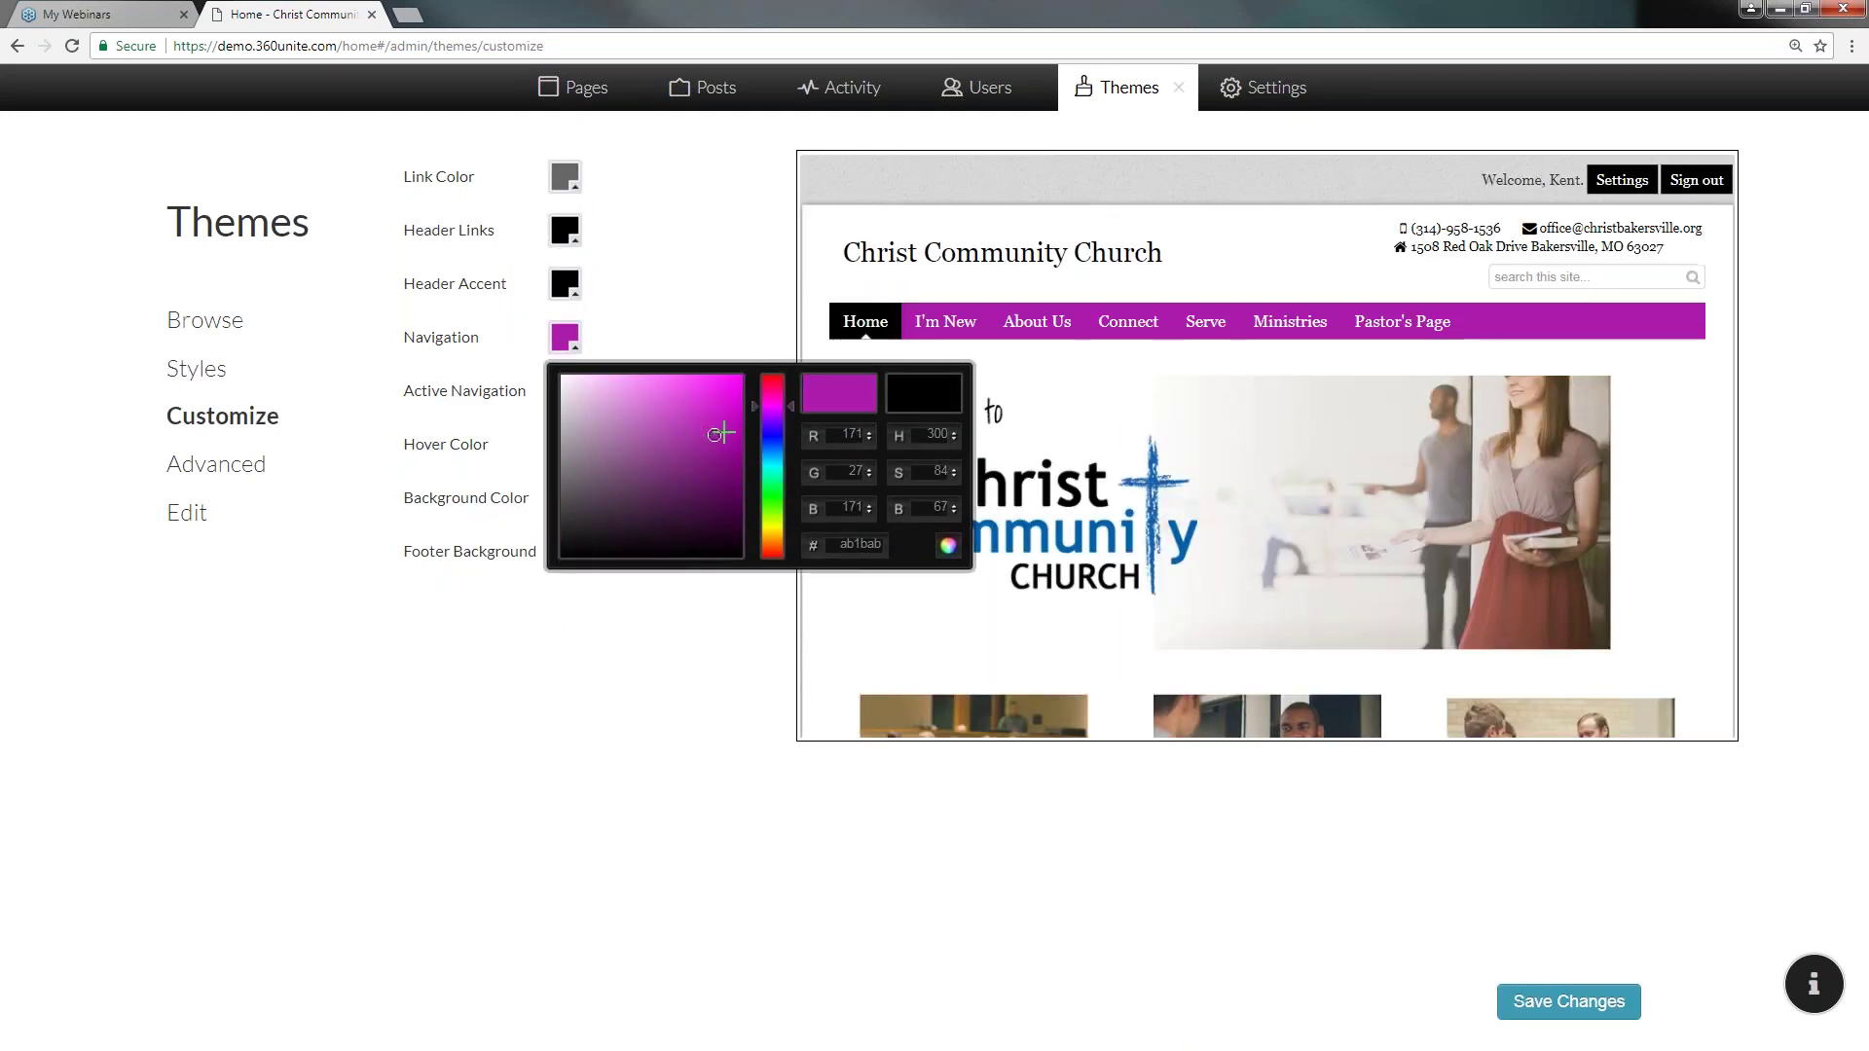
click(662, 412)
click(627, 405)
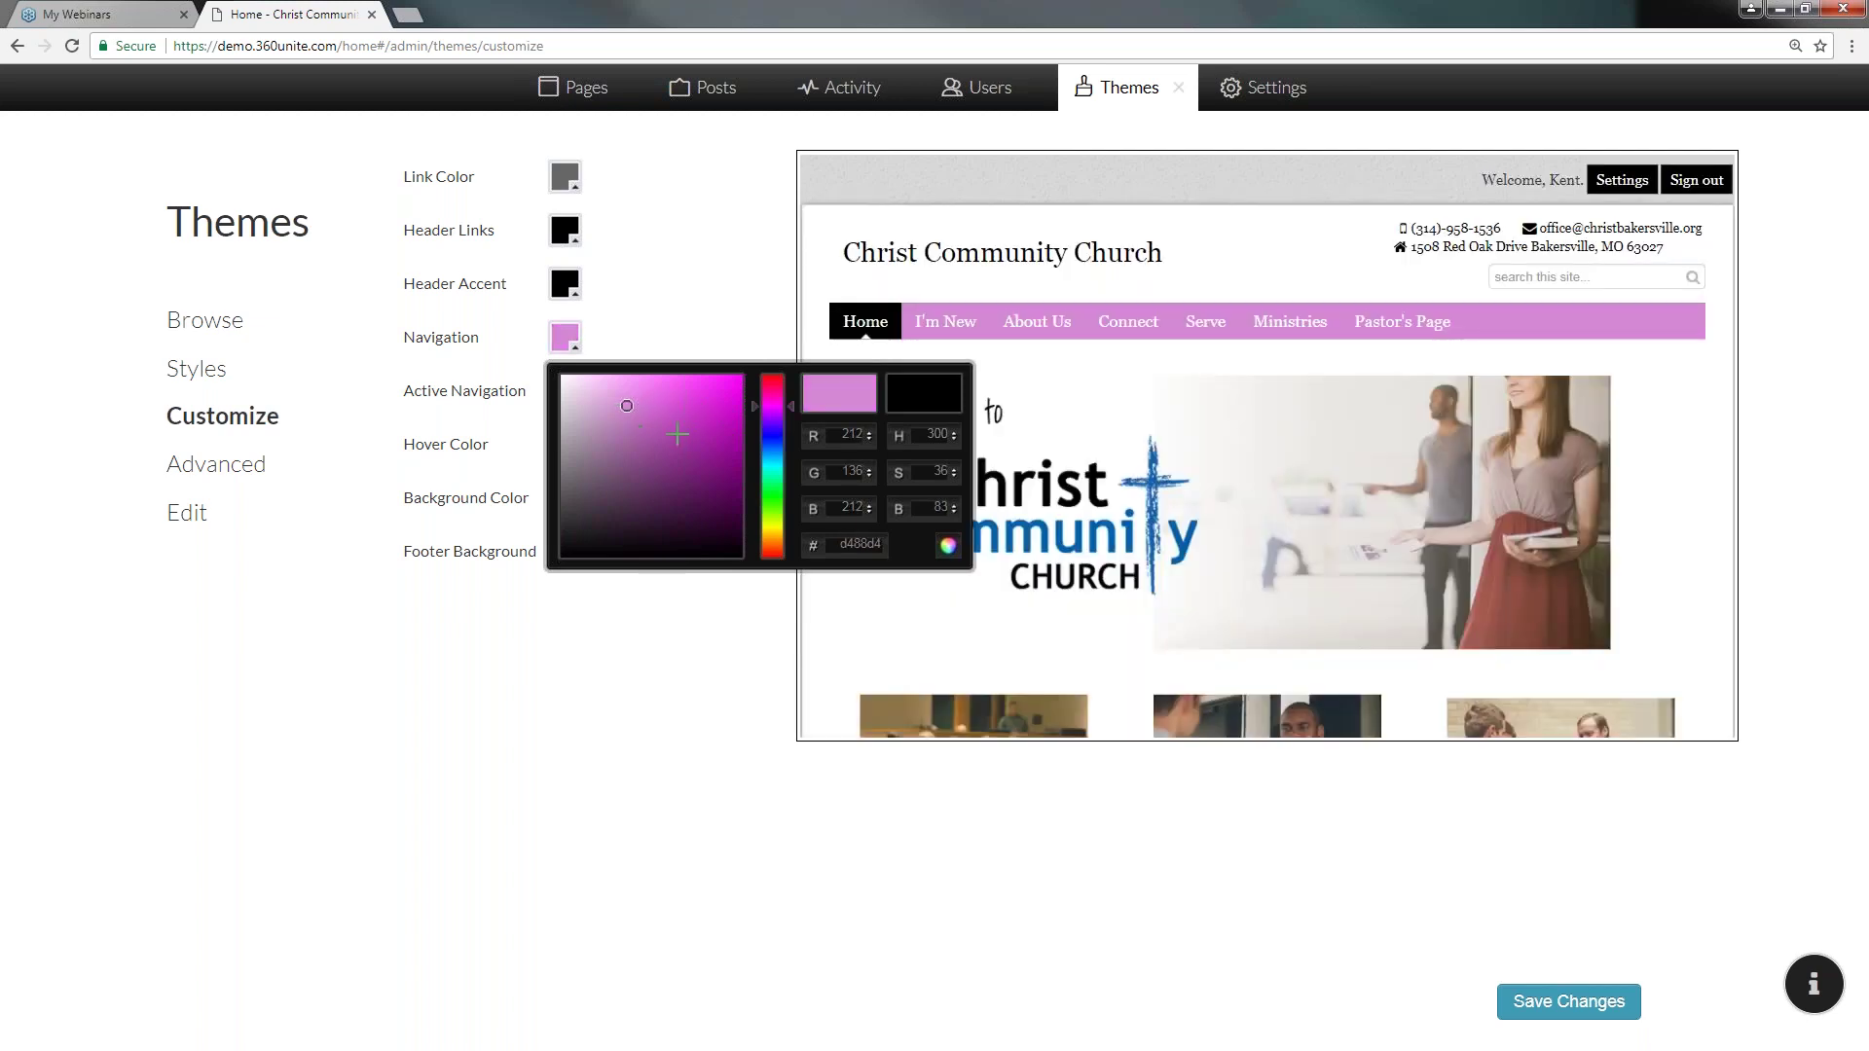
click(638, 446)
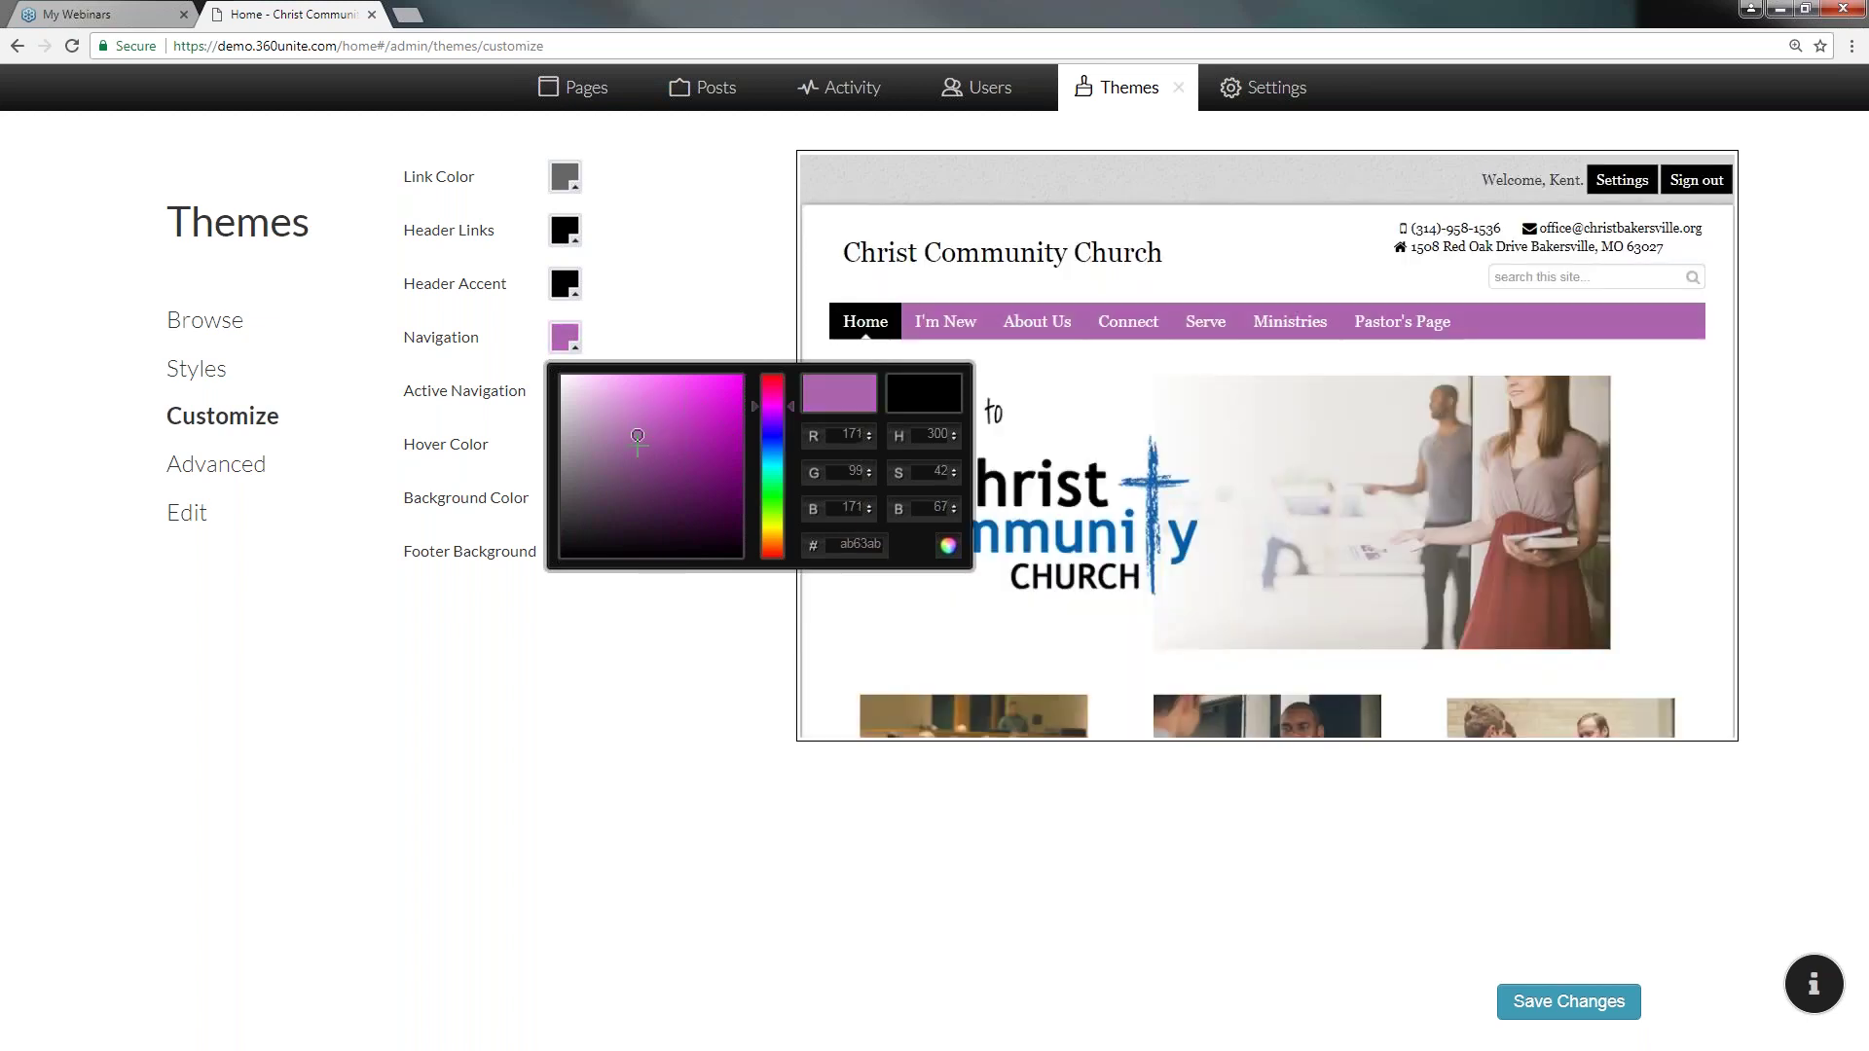
click(1550, 985)
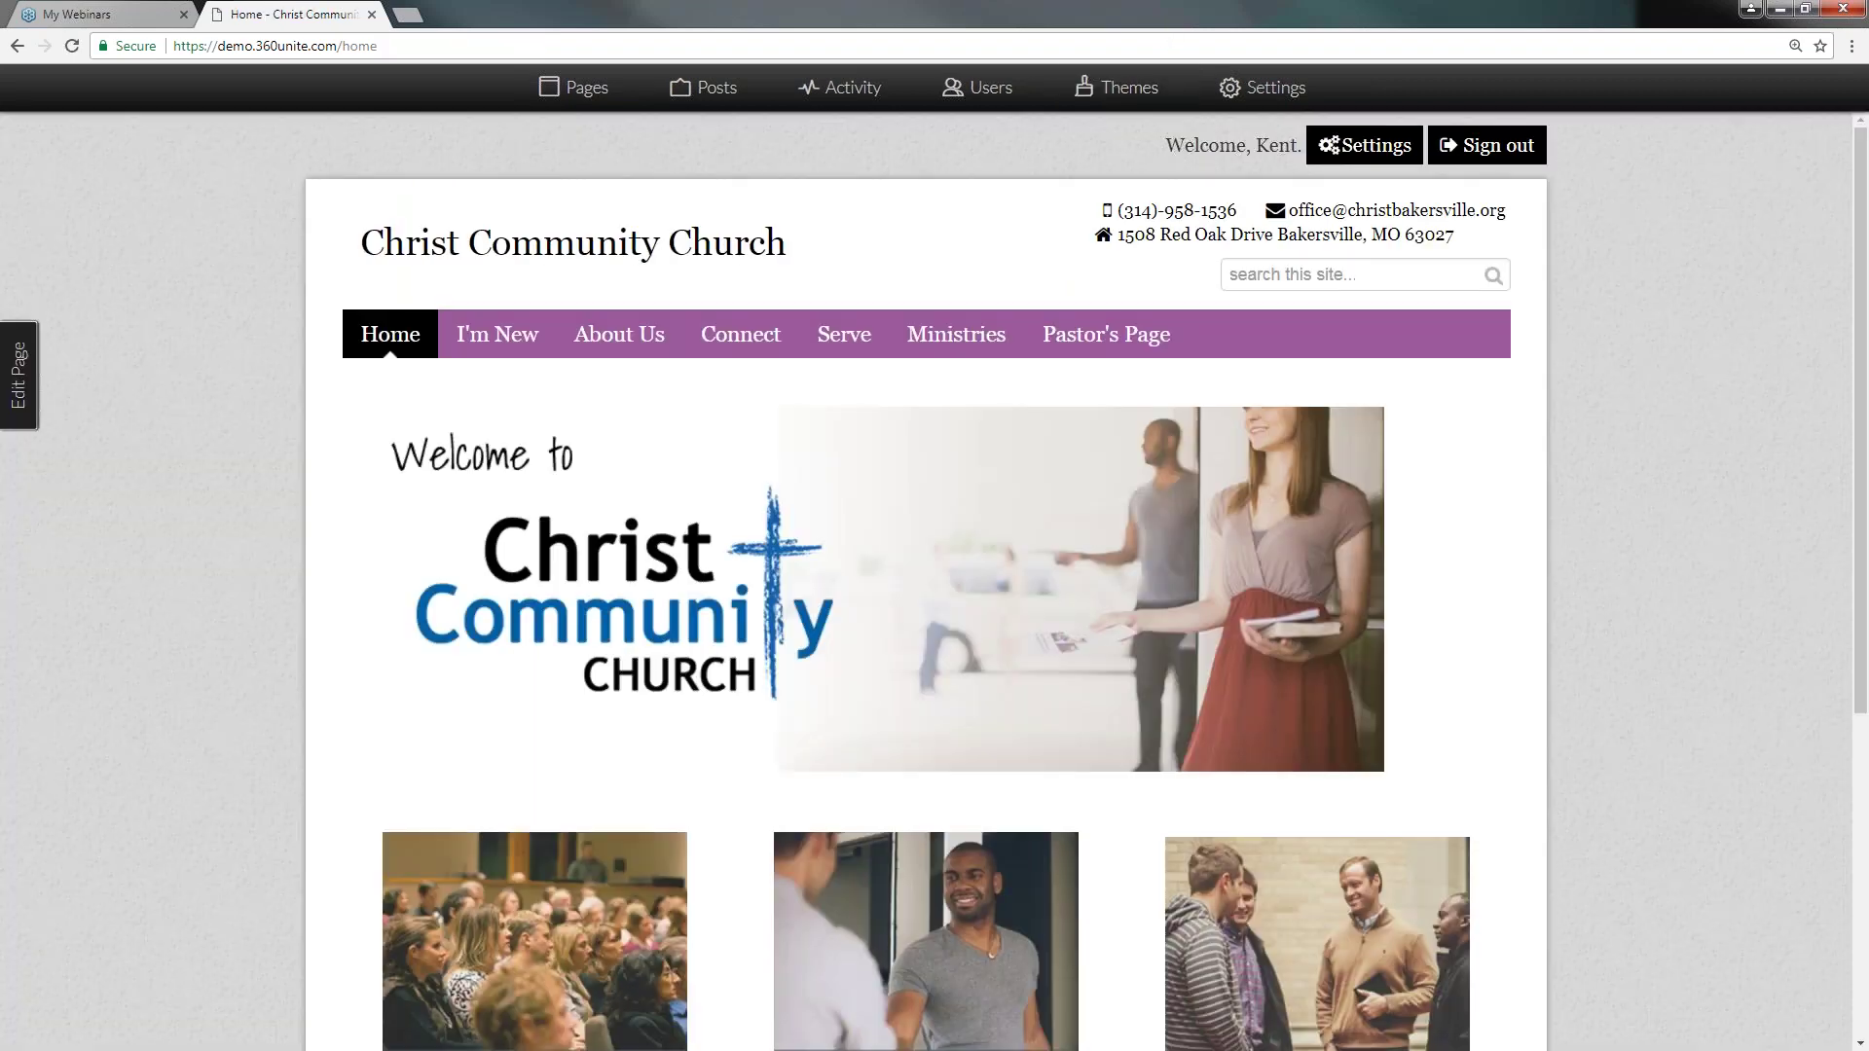
- Apply the Swatch theme with its blue preset, and return to the home page to review its new look
mouse_move(619, 336)
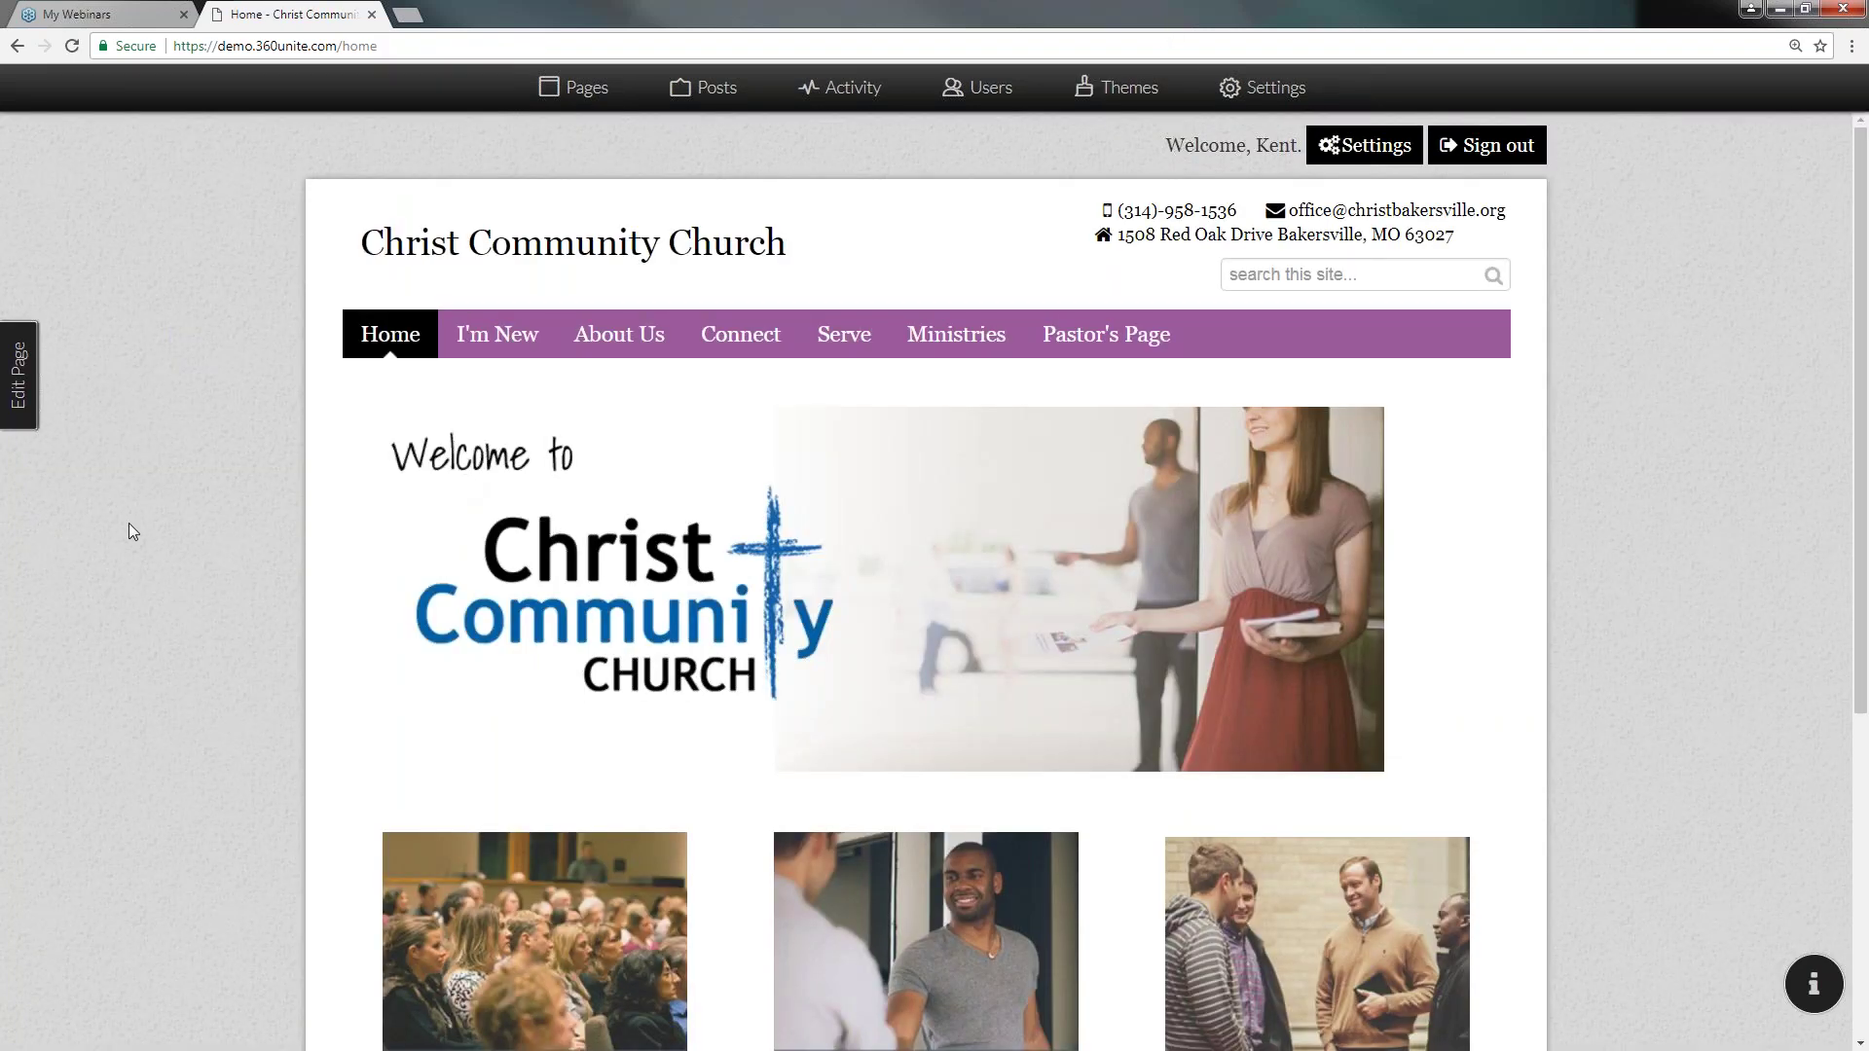
mouse_move(956, 336)
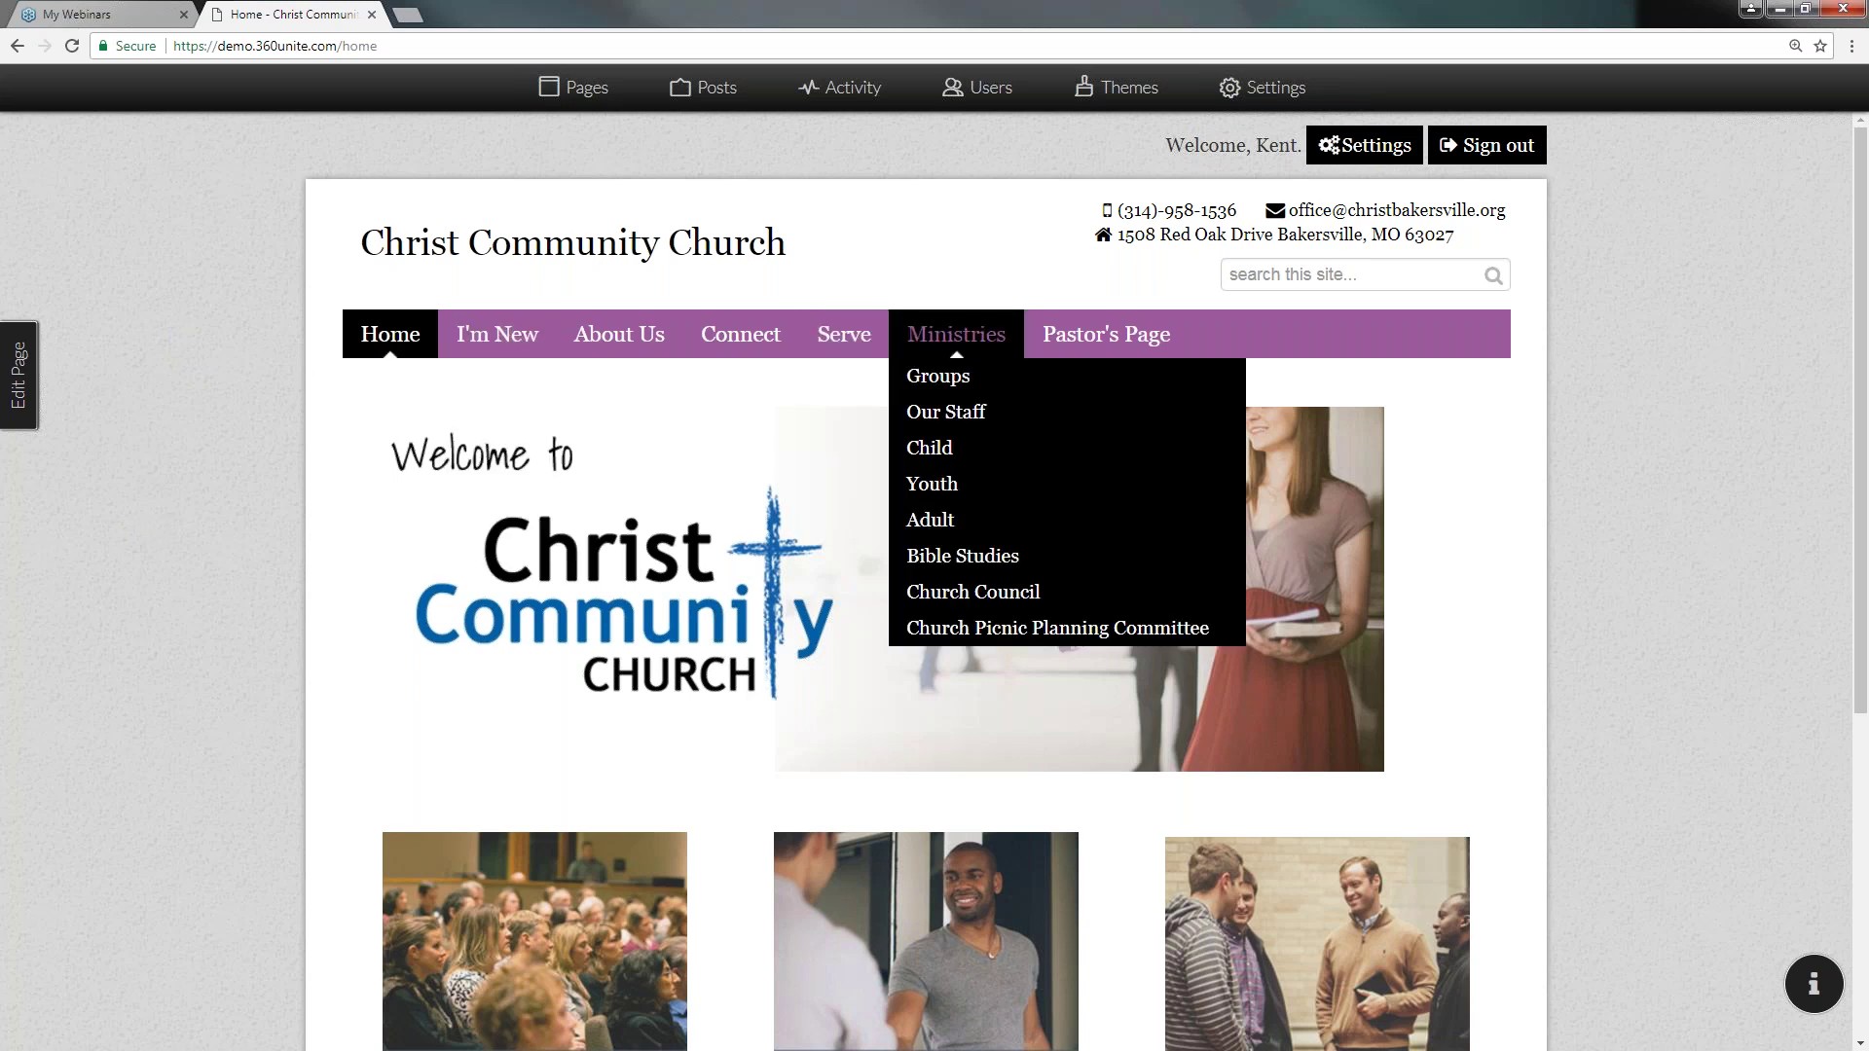
click(1119, 87)
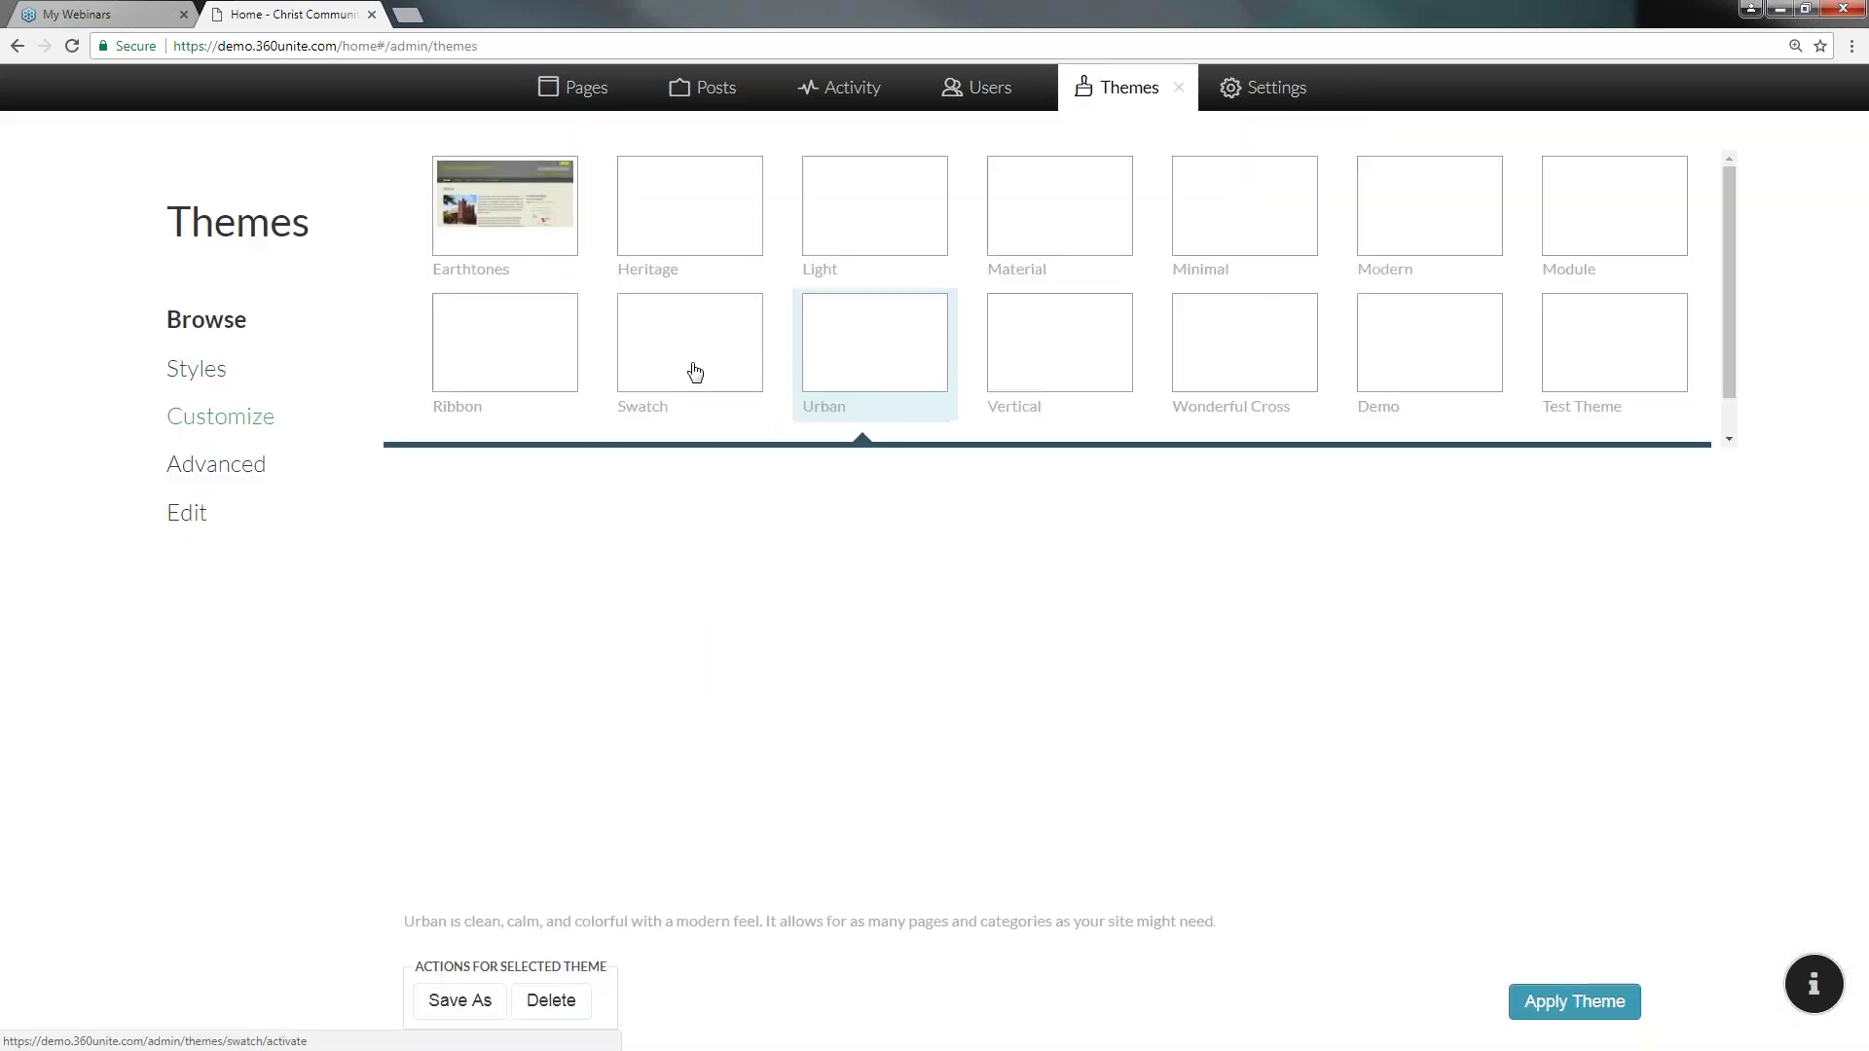
click(691, 368)
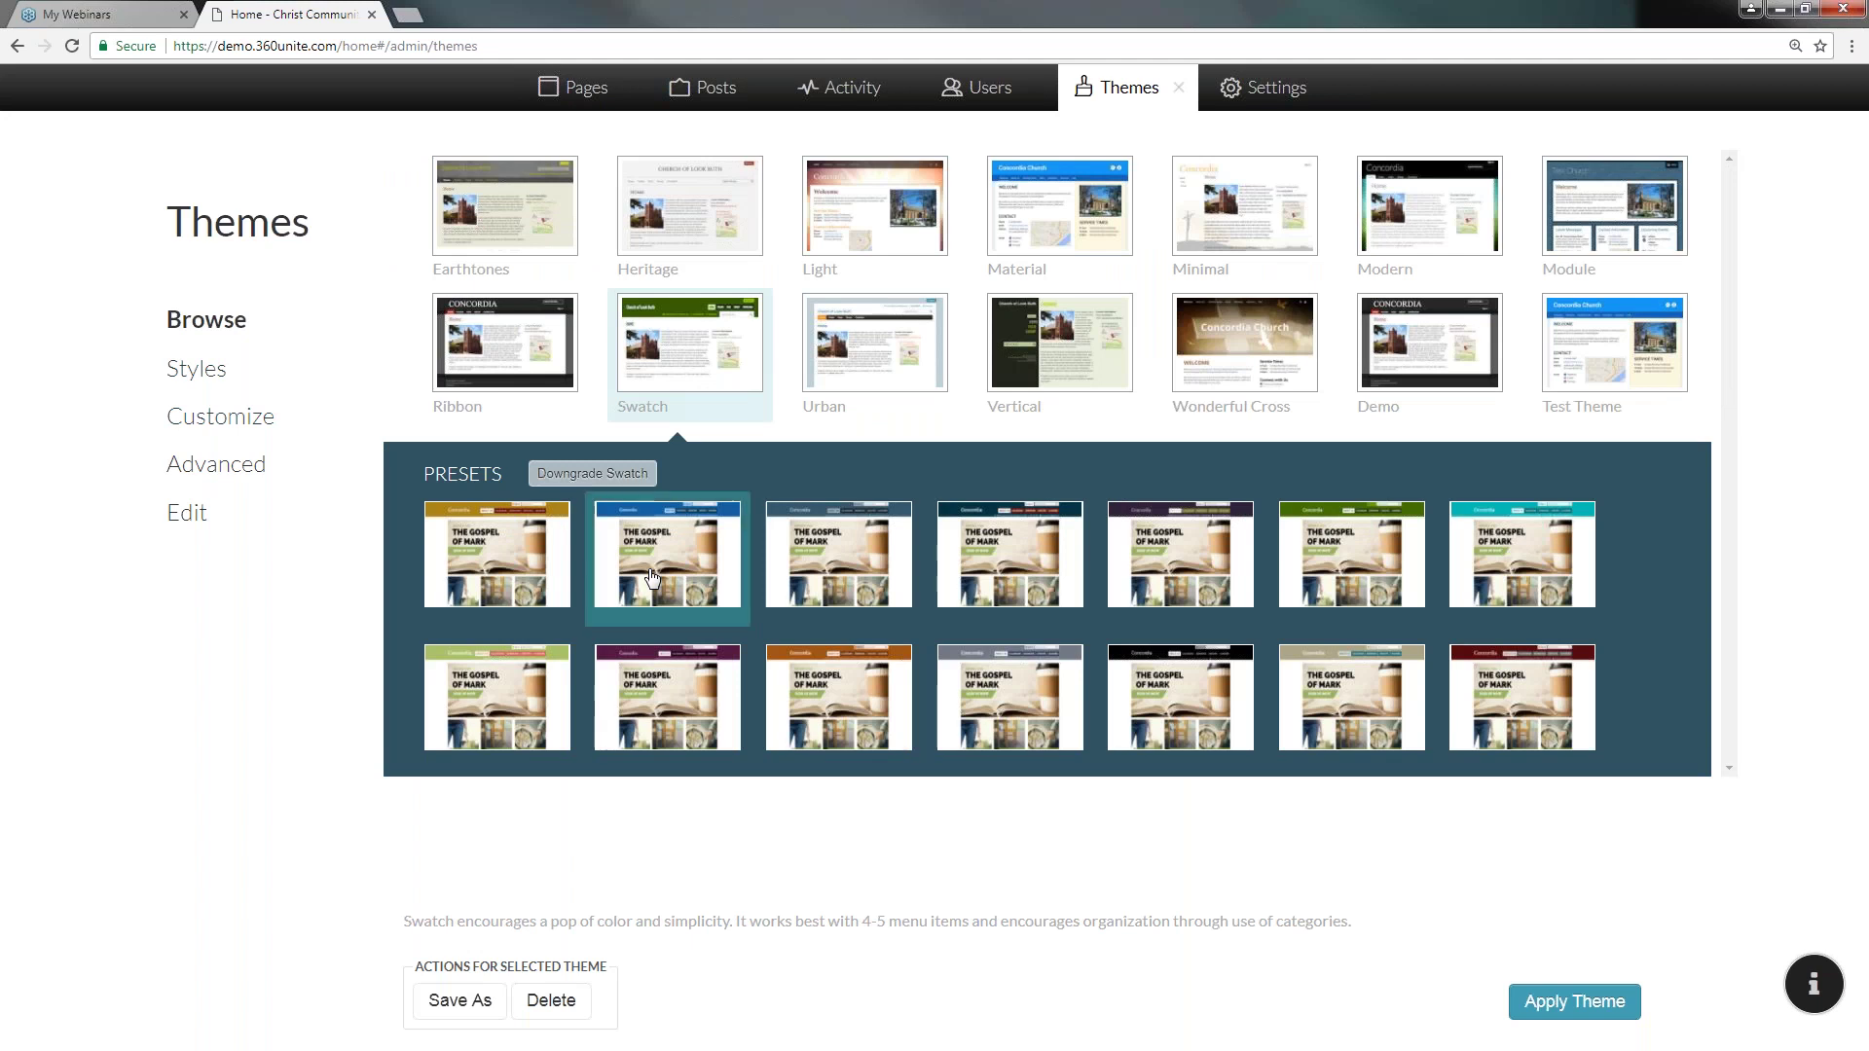
click(1572, 1001)
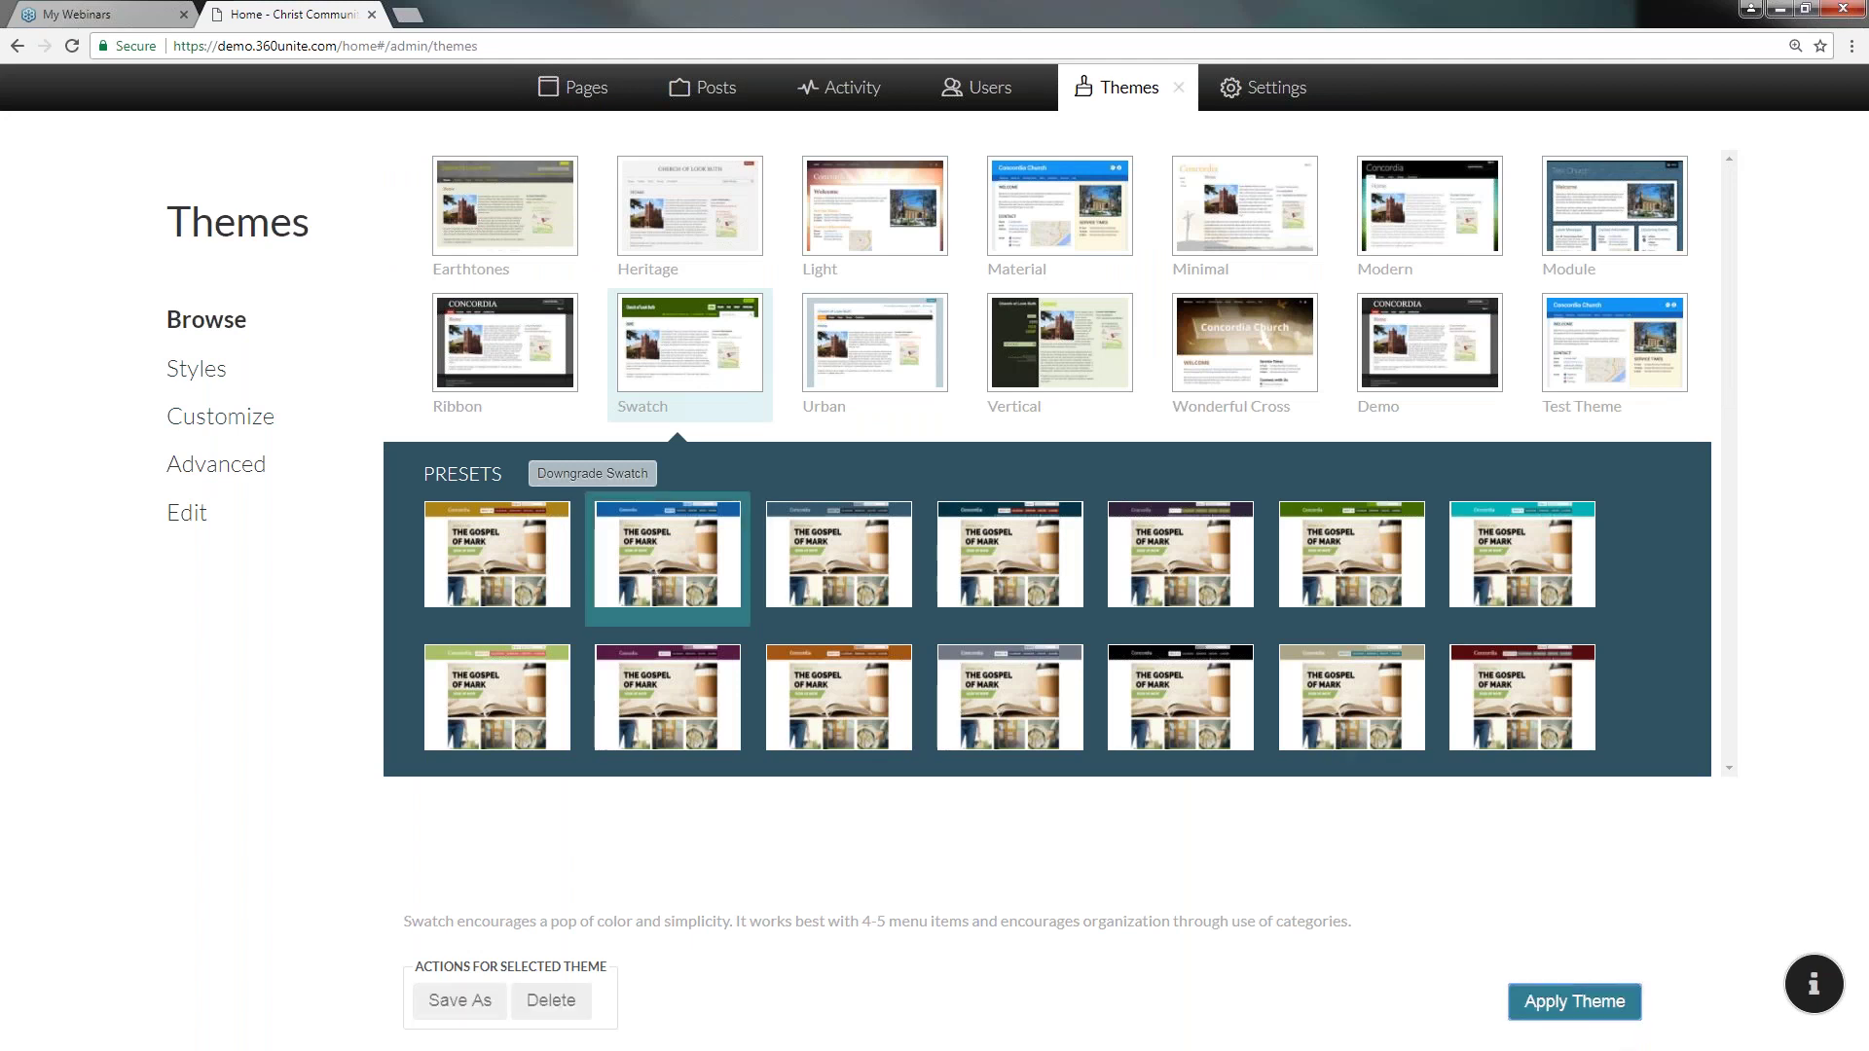
click(1178, 86)
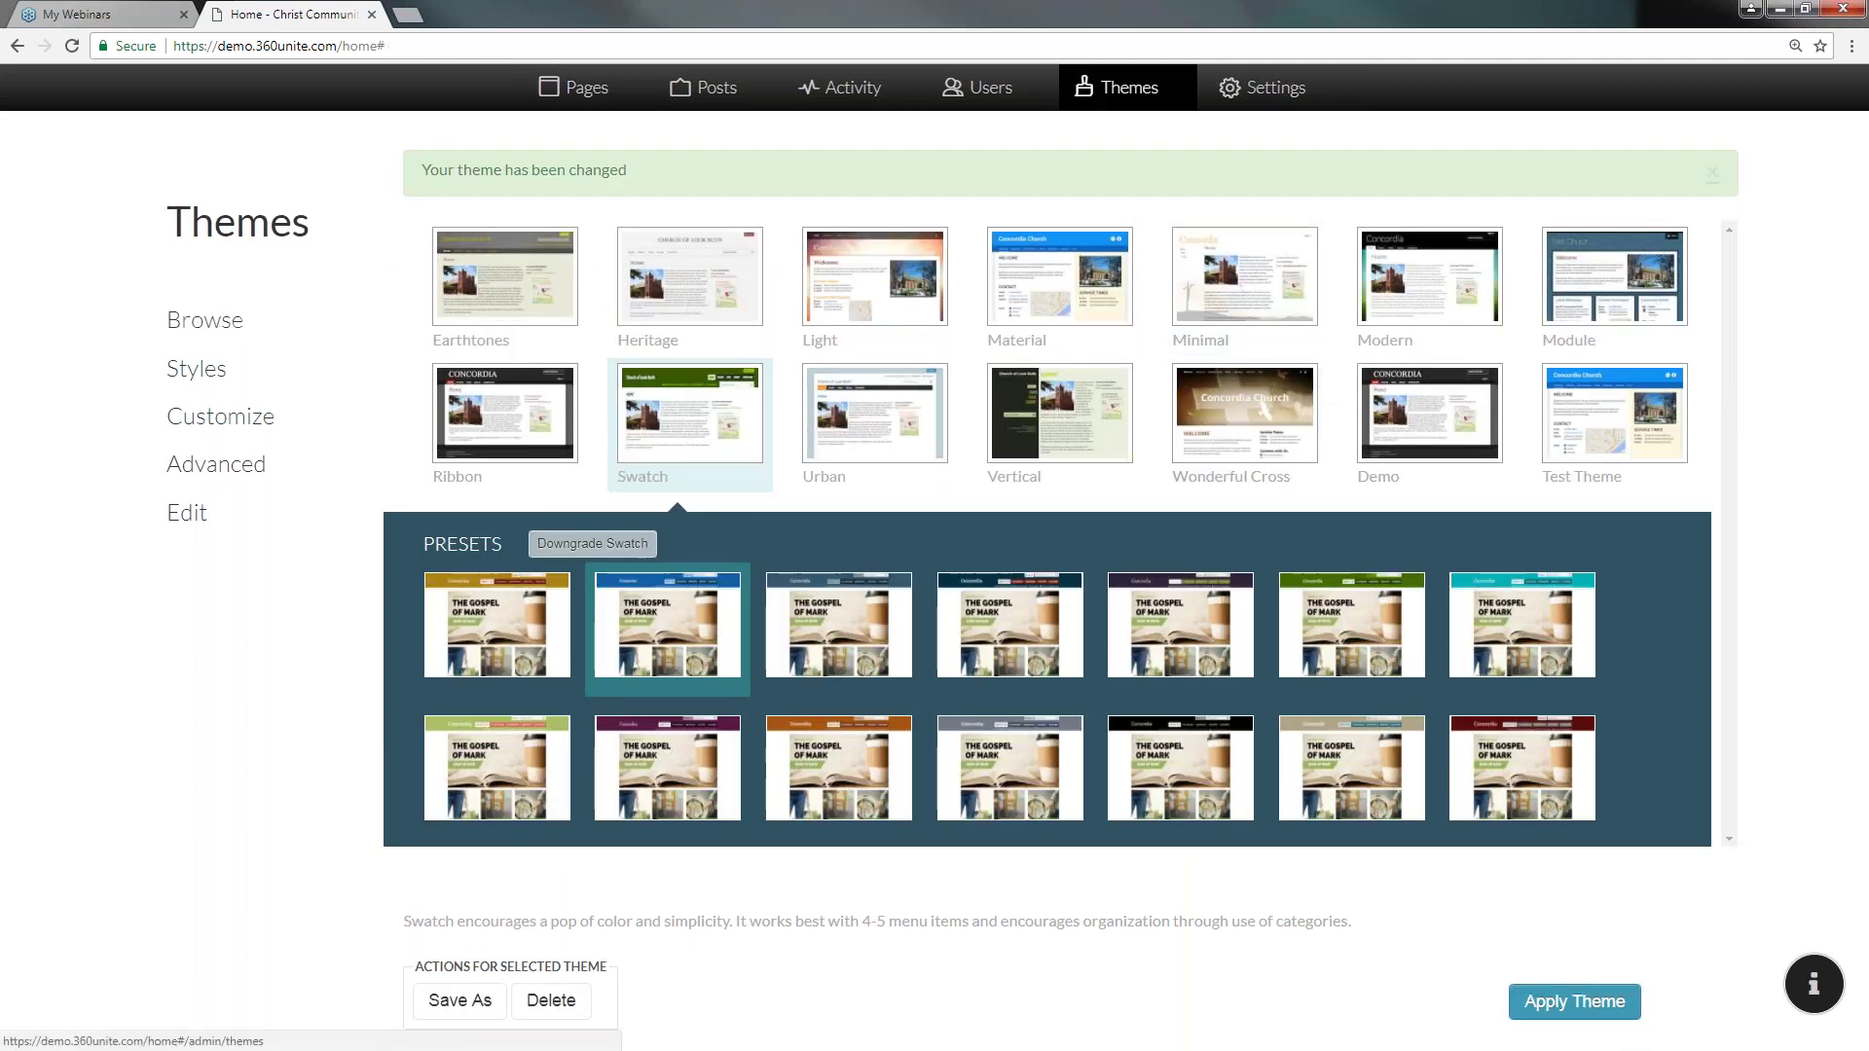
scroll(1674, 594, down, 3)
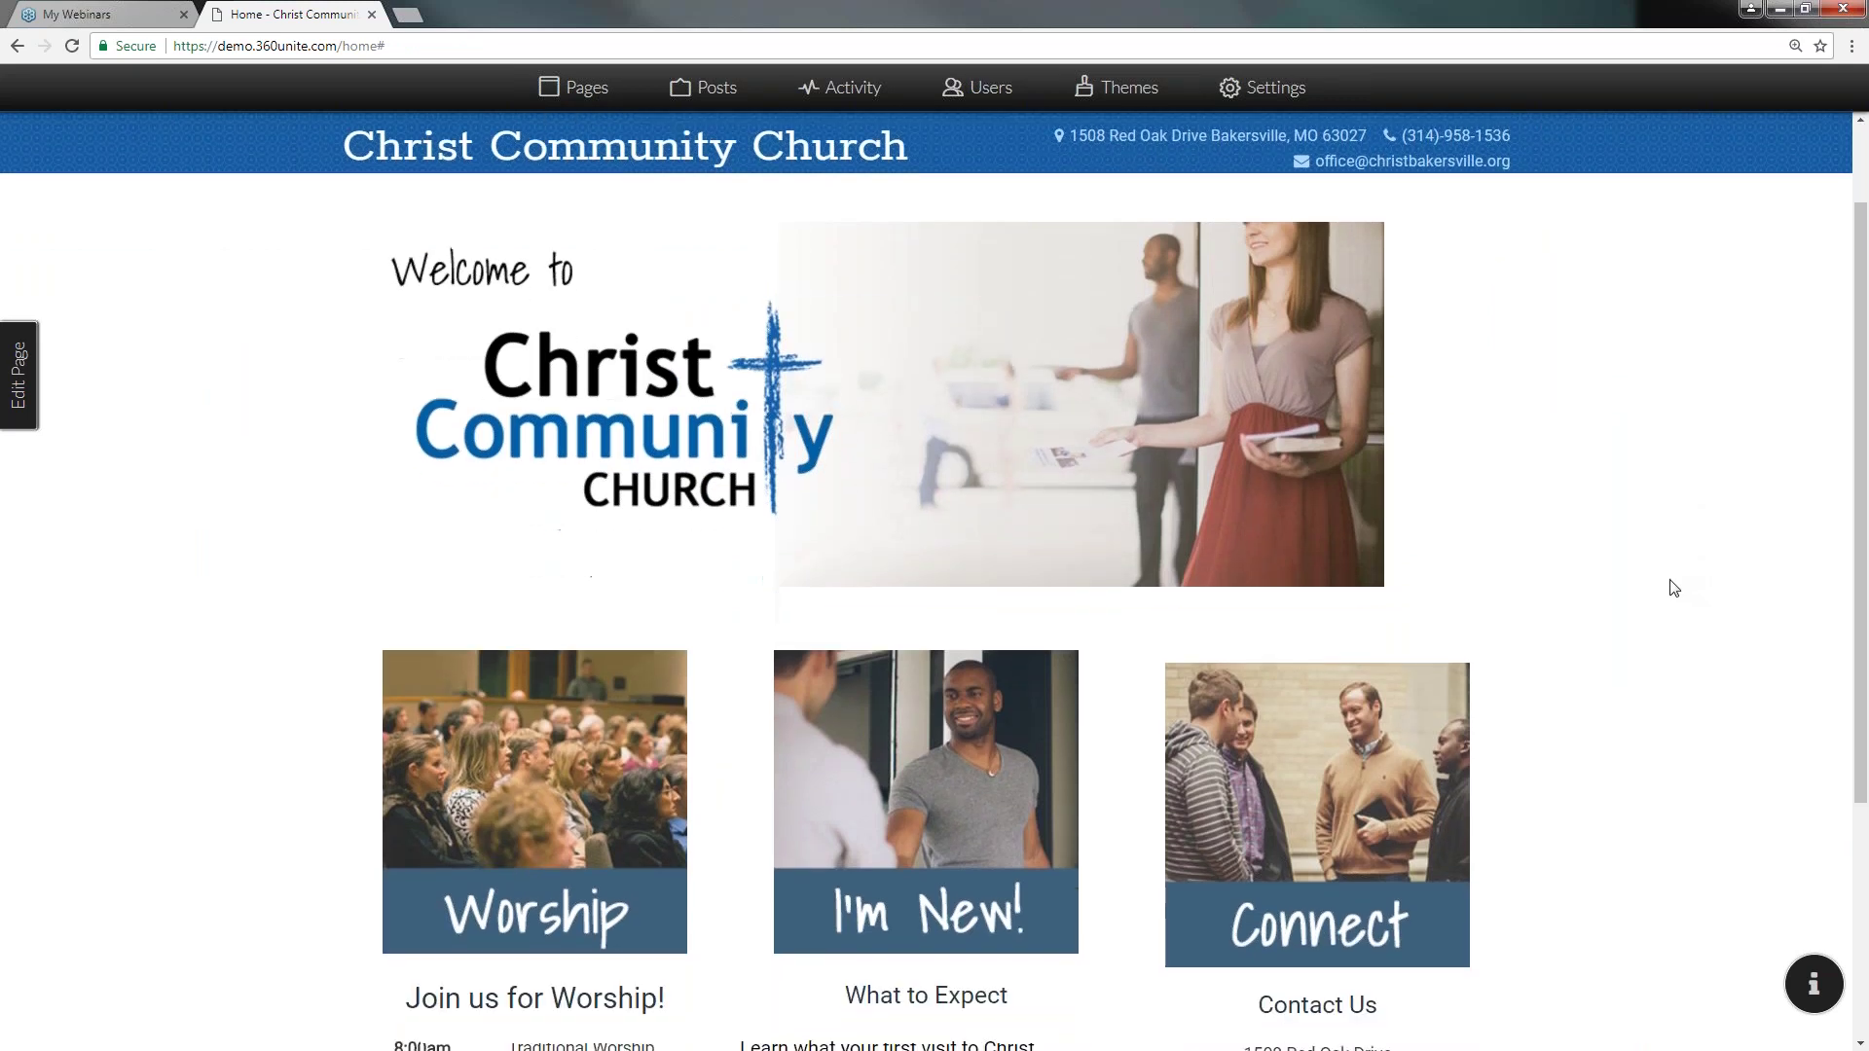
scroll(1674, 599, up, 3)
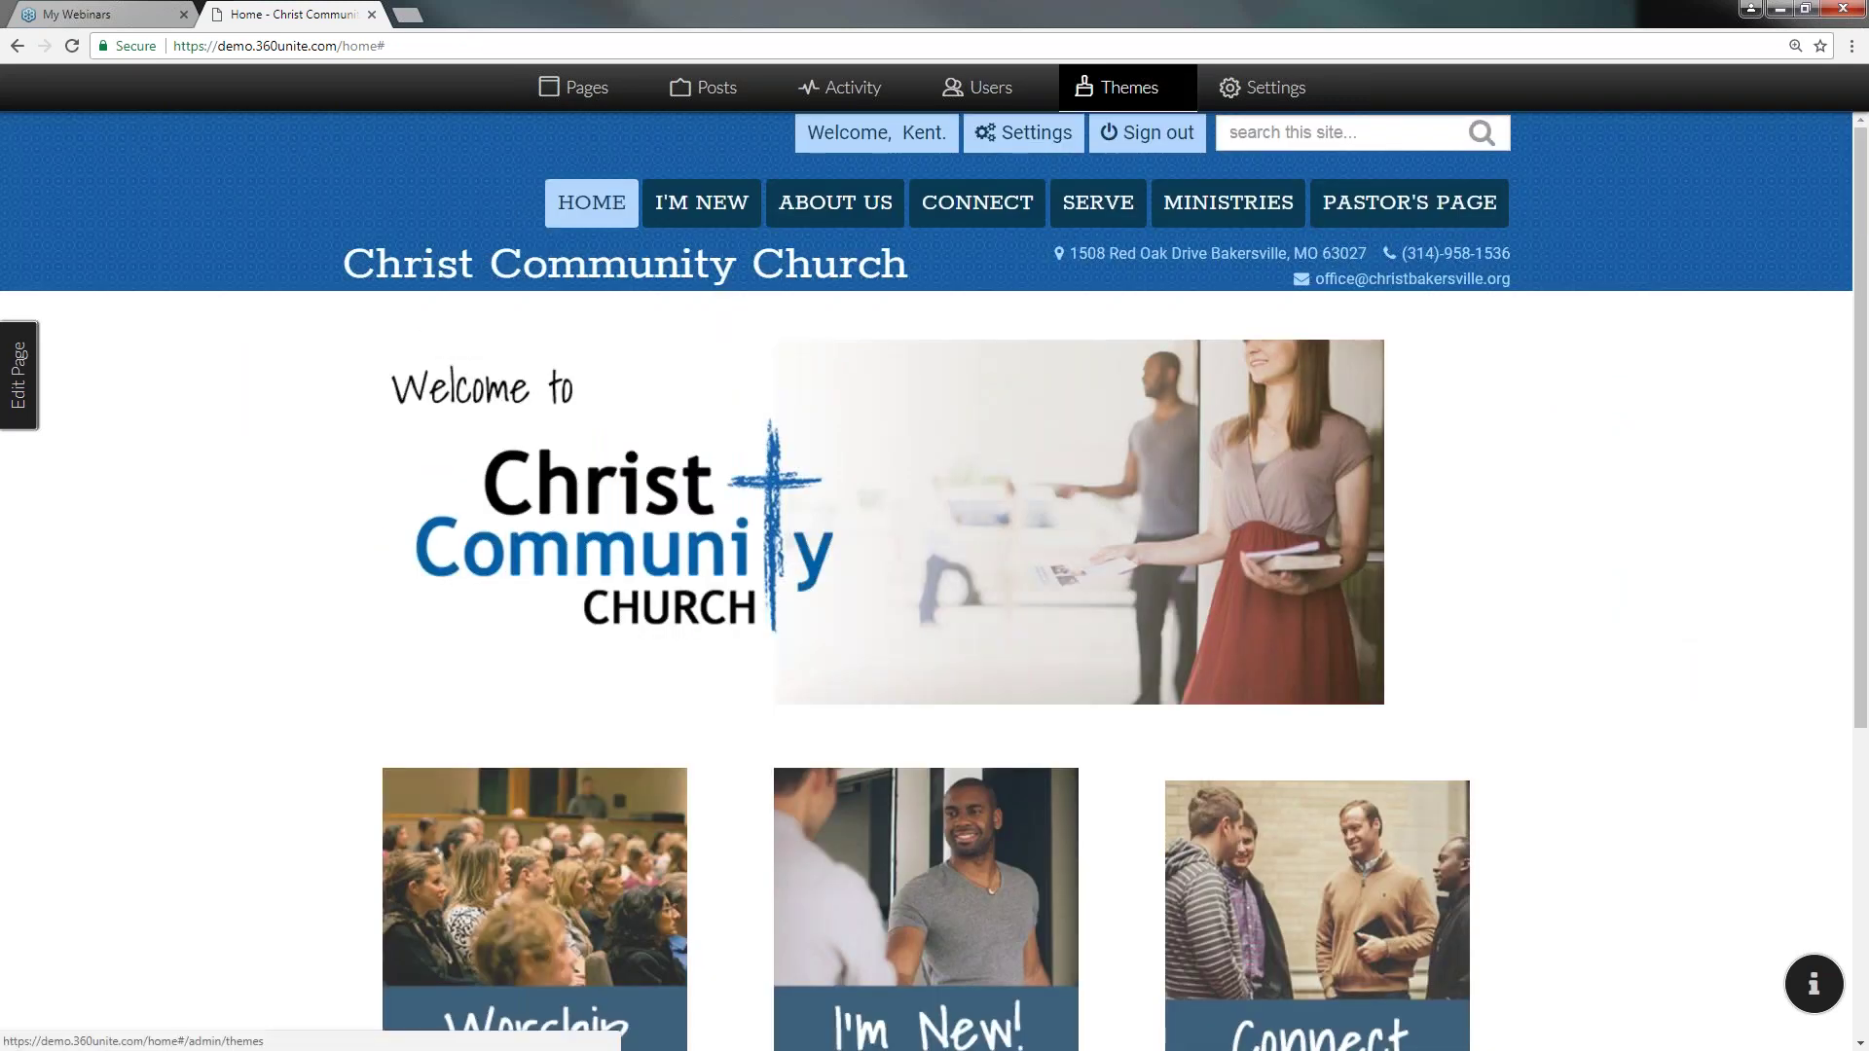
- Reopen the website's theme settings
click(1119, 87)
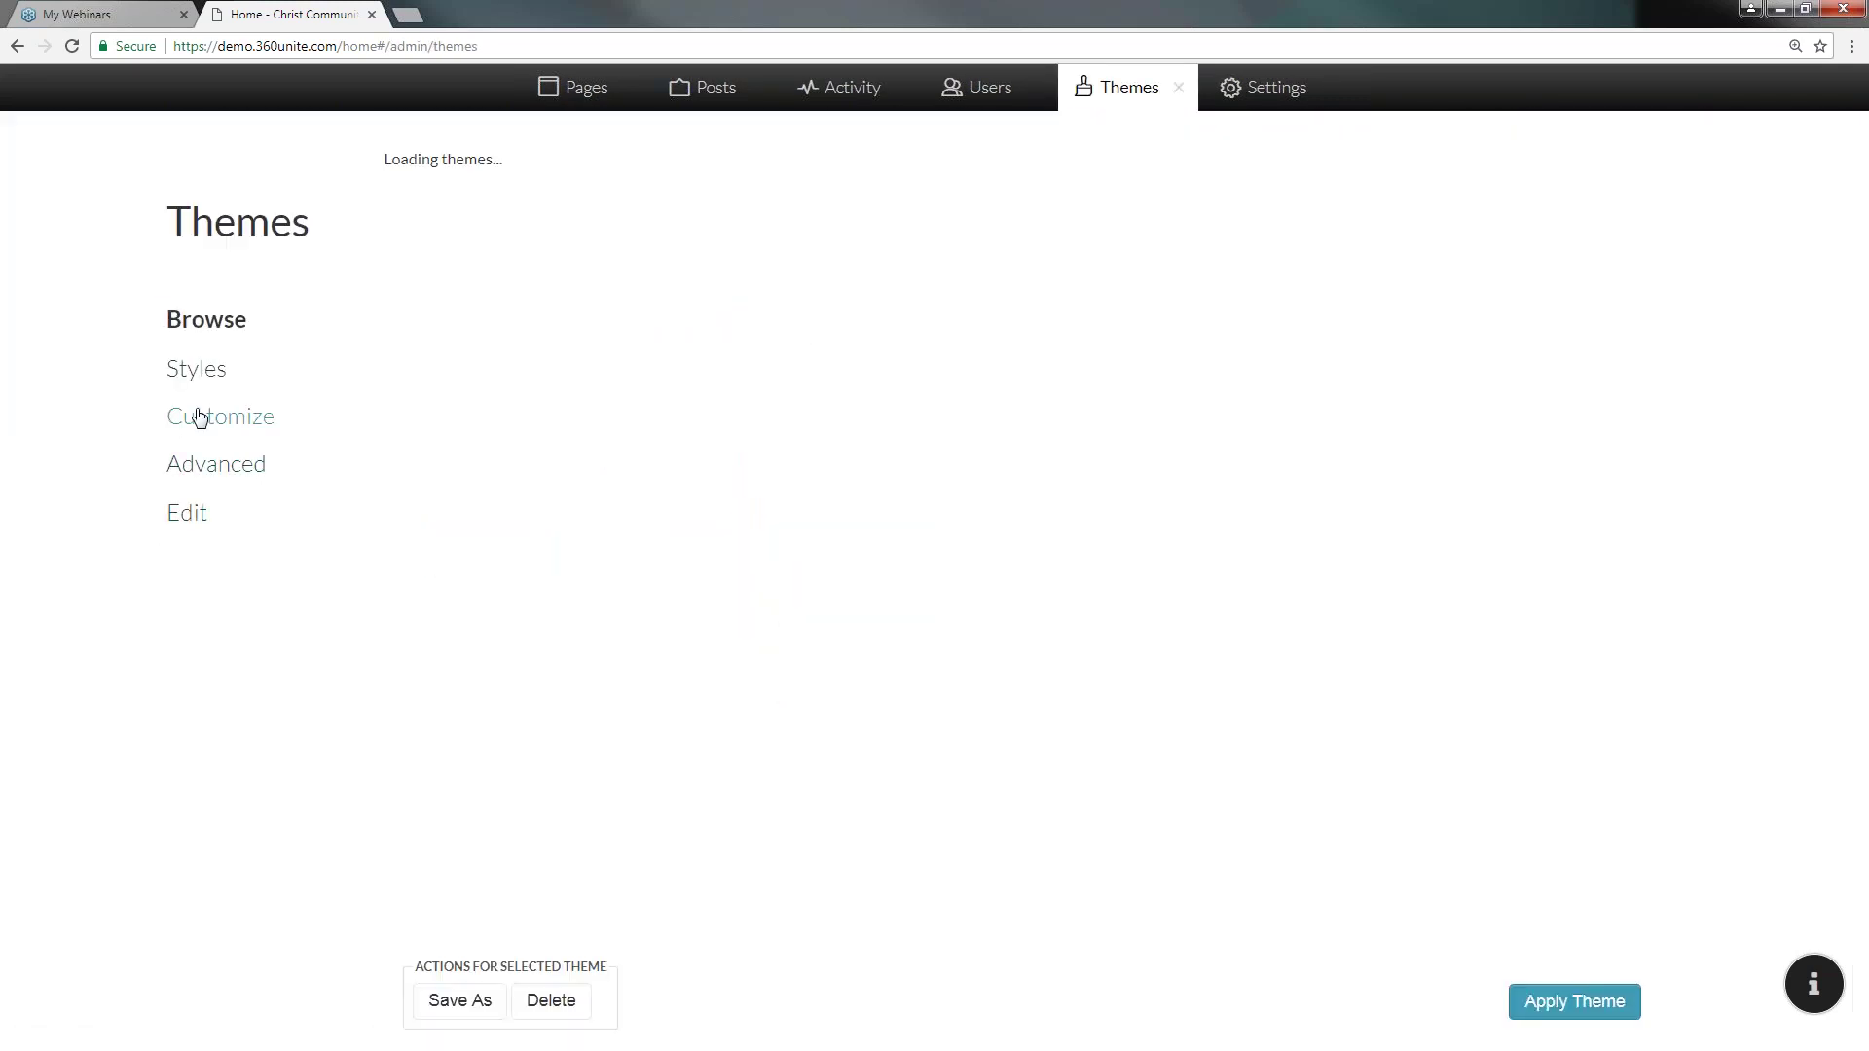